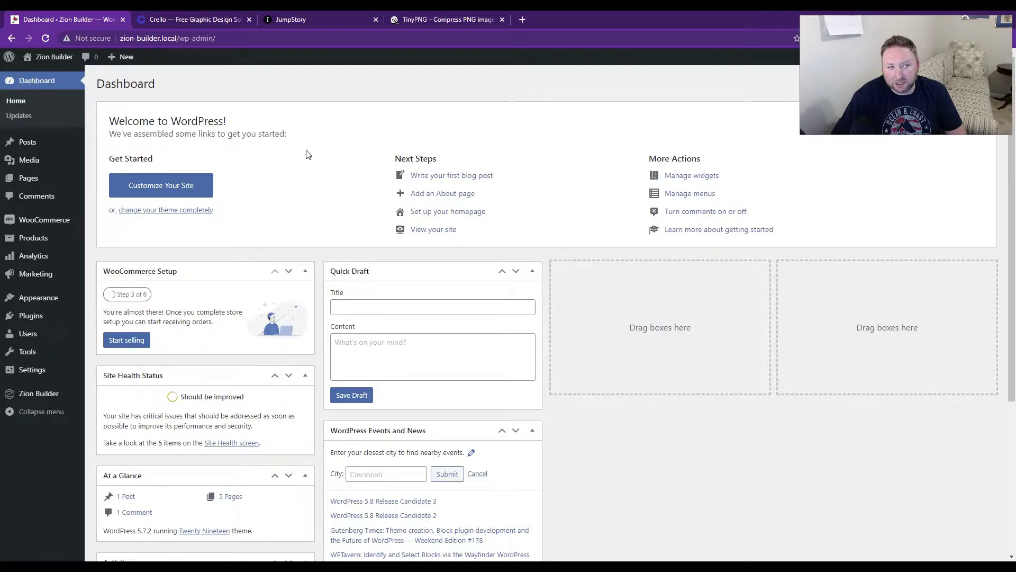
Switch to the Crello tab showing the 500x500 citywine wine-glass logo design.
click(164, 20)
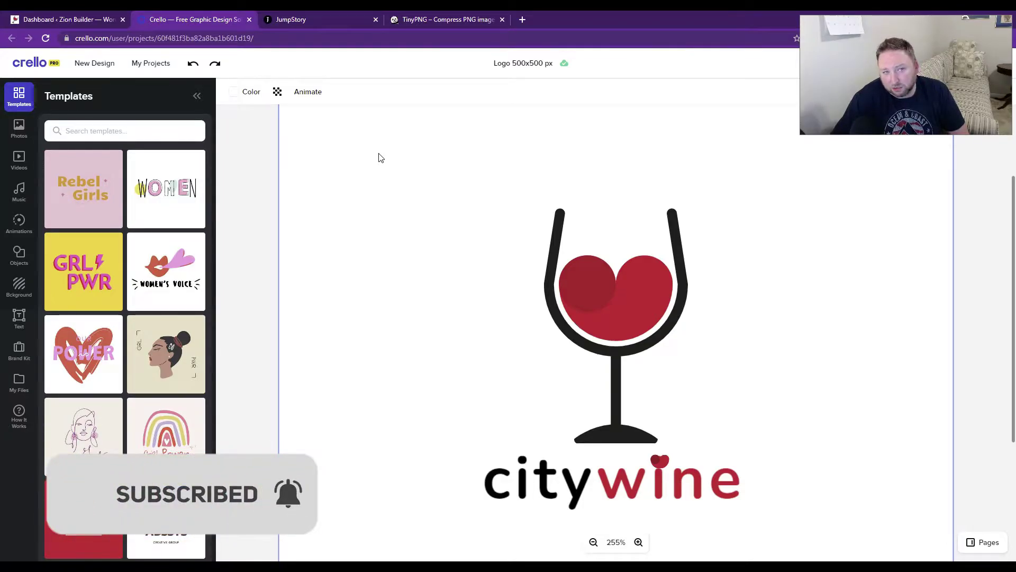
Browse the JumpStory bottle-of-wine photos and TinyPNG's six compressed images, then return to the dashboard.
click(309, 19)
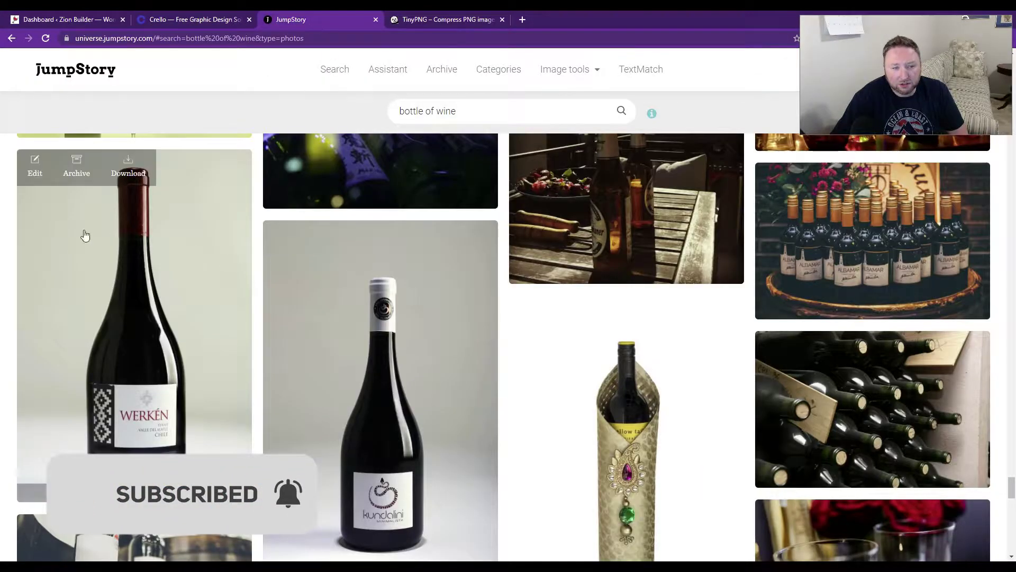
scroll(434, 275, down, 5)
scroll(434, 283, down, 10)
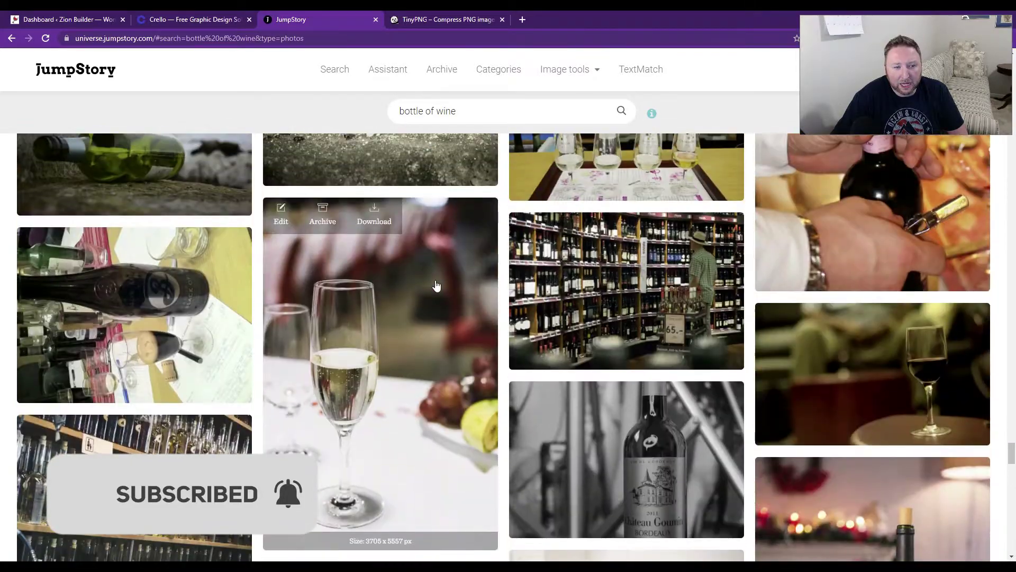
scroll(418, 288, down, 8)
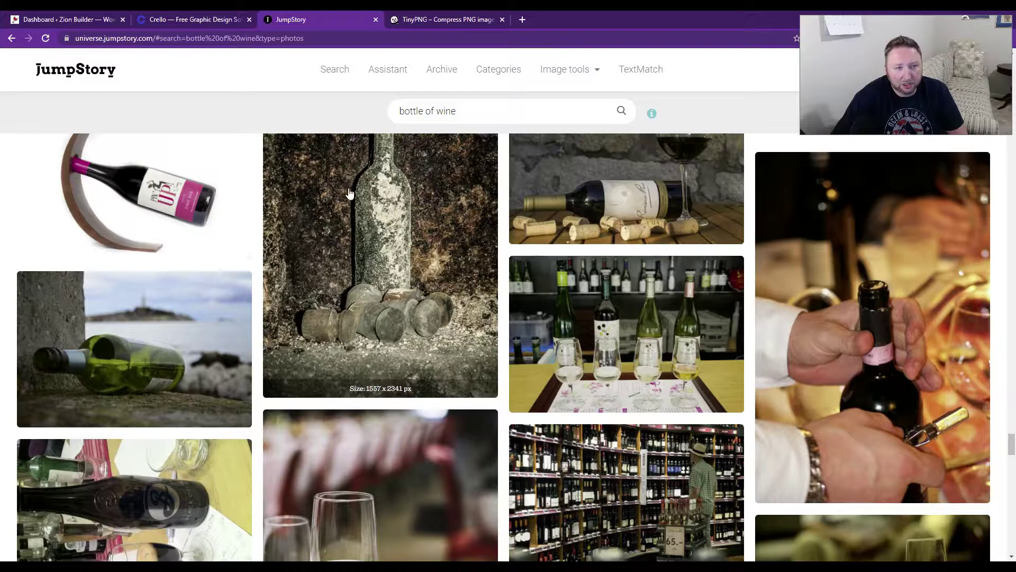
click(440, 19)
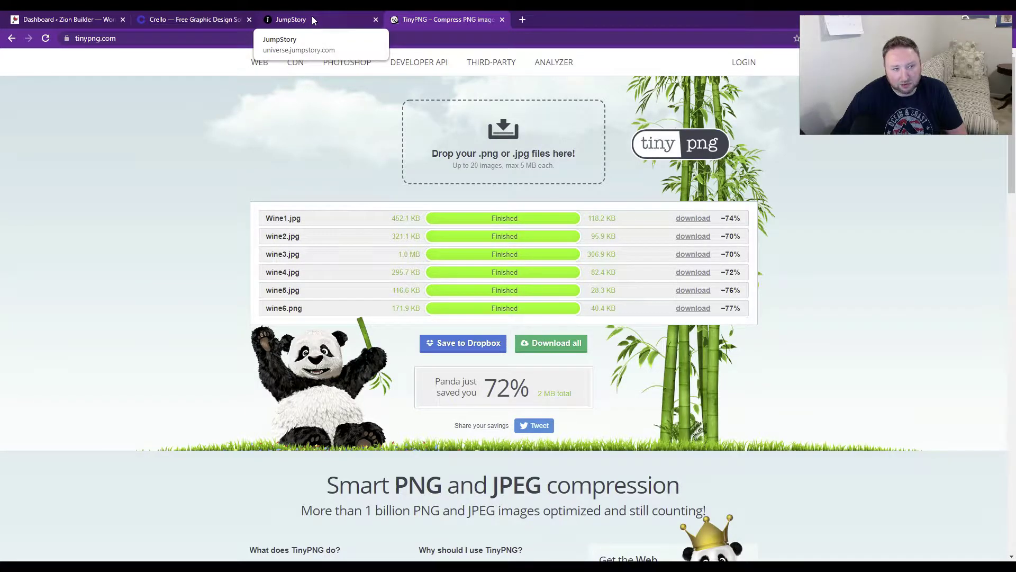
click(53, 21)
Open the Zion Builder settings page and look over the Google Fonts options.
mouse_move(53, 321)
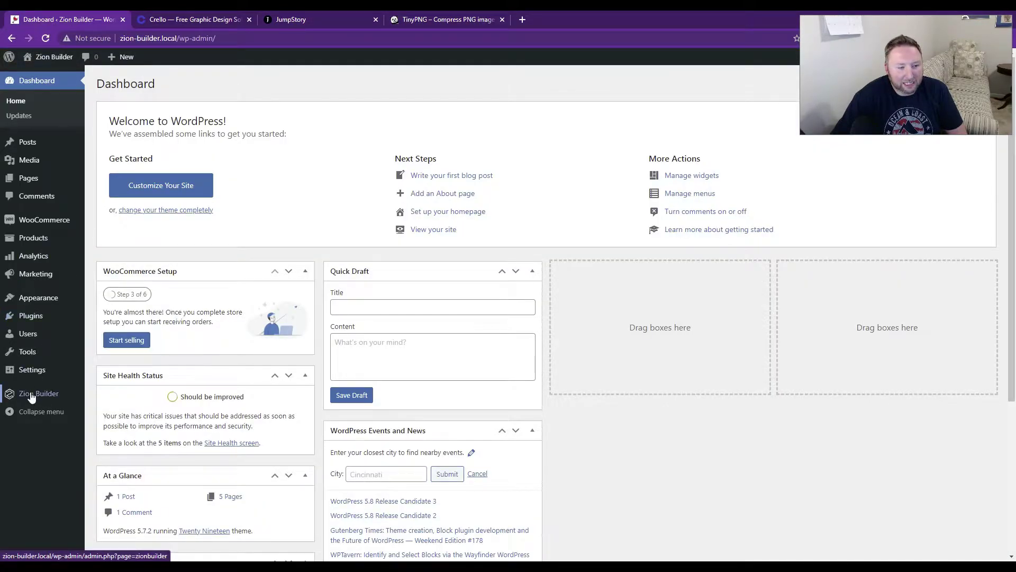
mouse_move(47, 381)
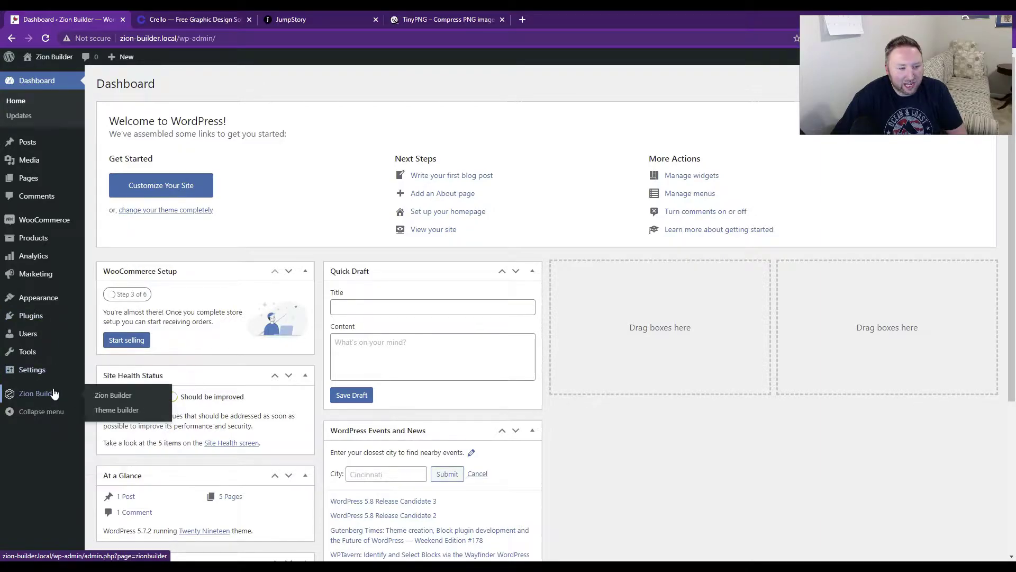
click(108, 396)
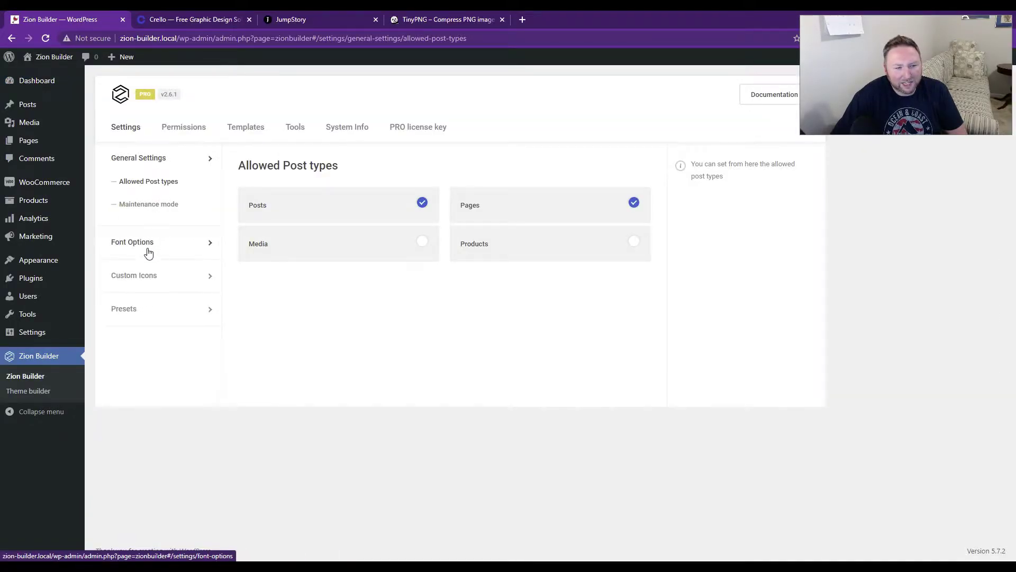
click(151, 256)
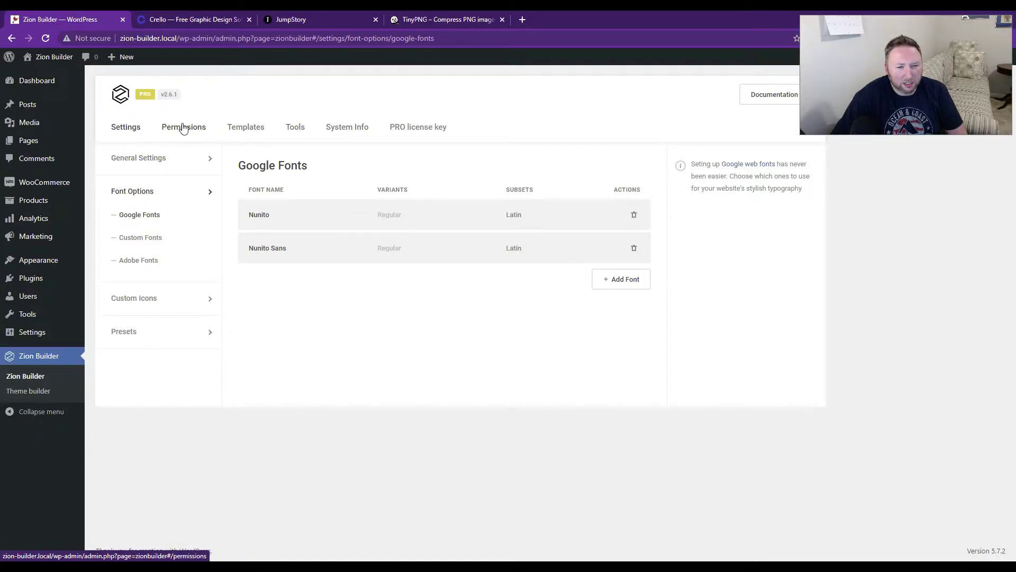
click(159, 164)
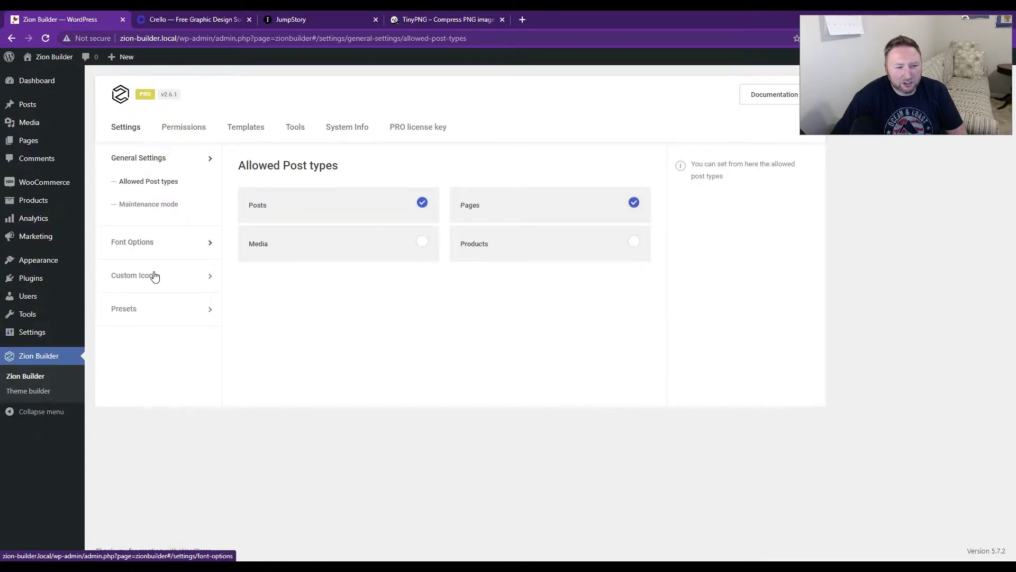
Tour Permissions, Templates, Tools and System Info, then view Color Presets #c12327 and #dc262A.
click(193, 131)
click(245, 130)
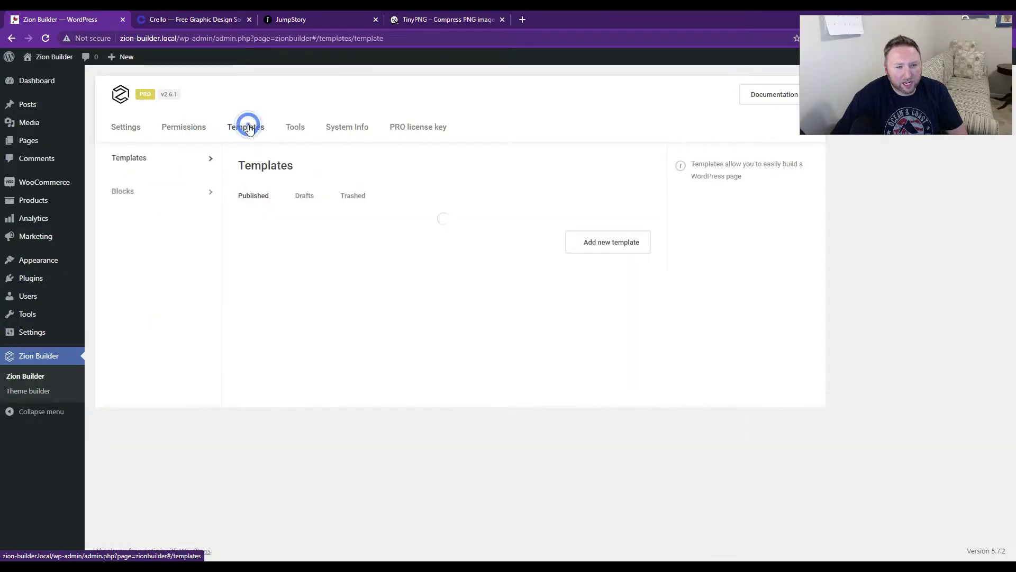
click(306, 131)
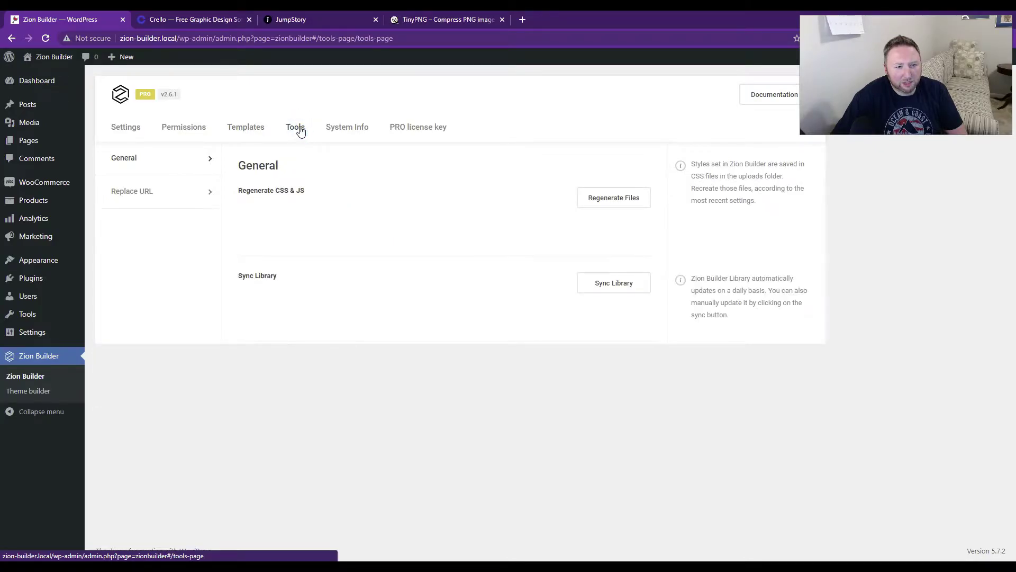
click(336, 131)
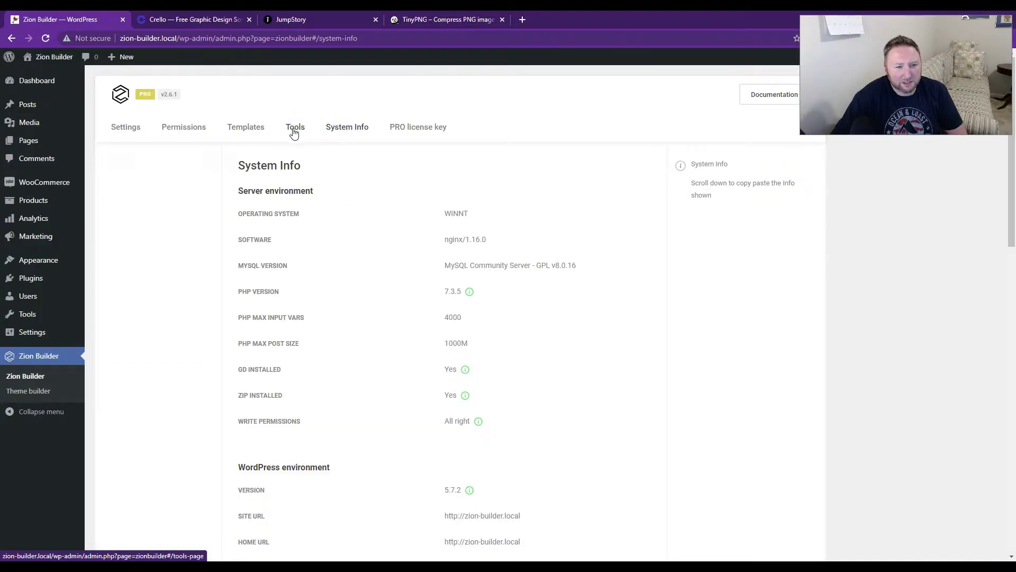
click(197, 130)
click(129, 134)
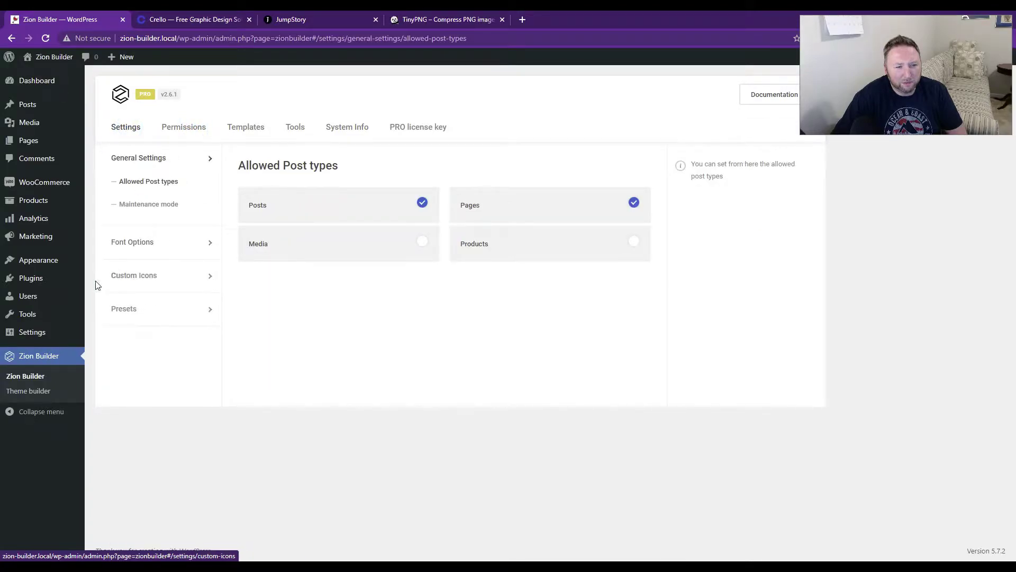
click(144, 277)
click(132, 257)
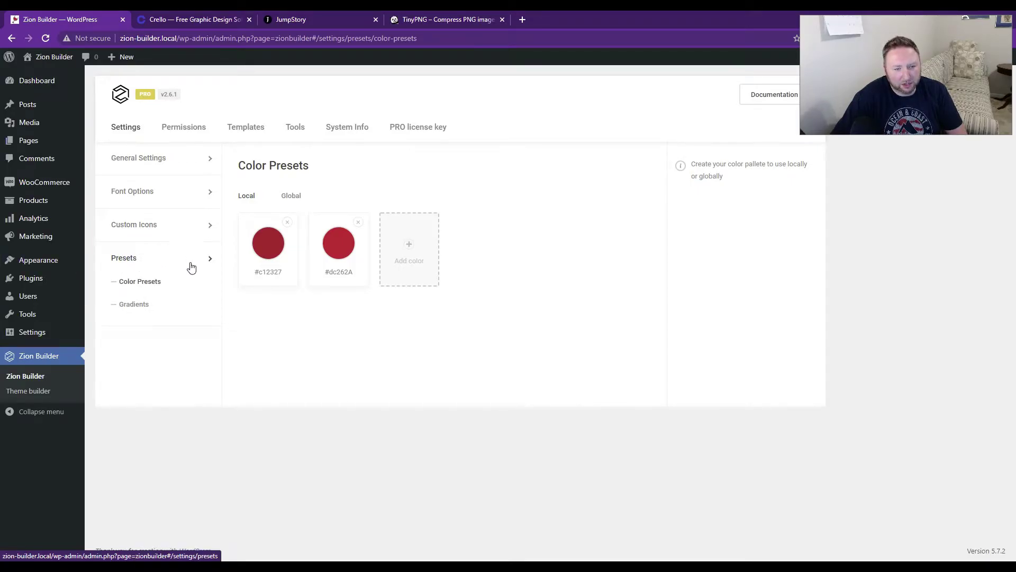
Compare the citywine logo colours in Crello, then go to Zion Builder's Theme Builder.
click(201, 15)
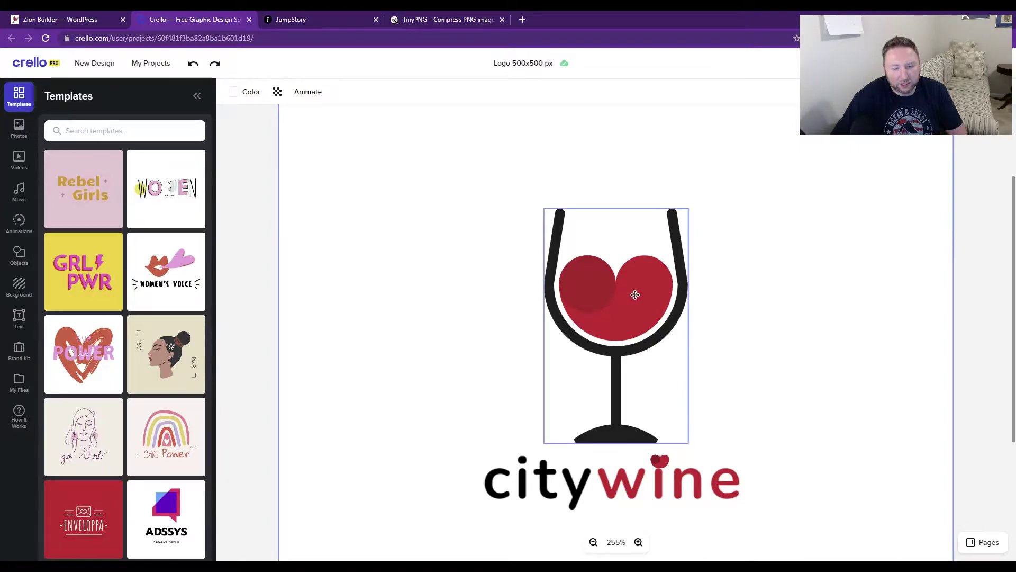
click(58, 20)
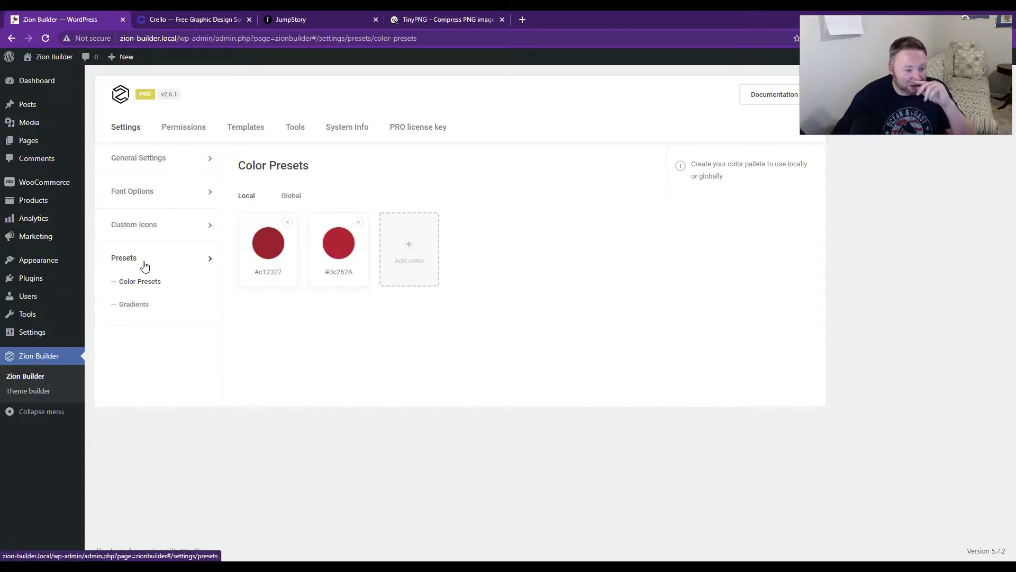
click(48, 393)
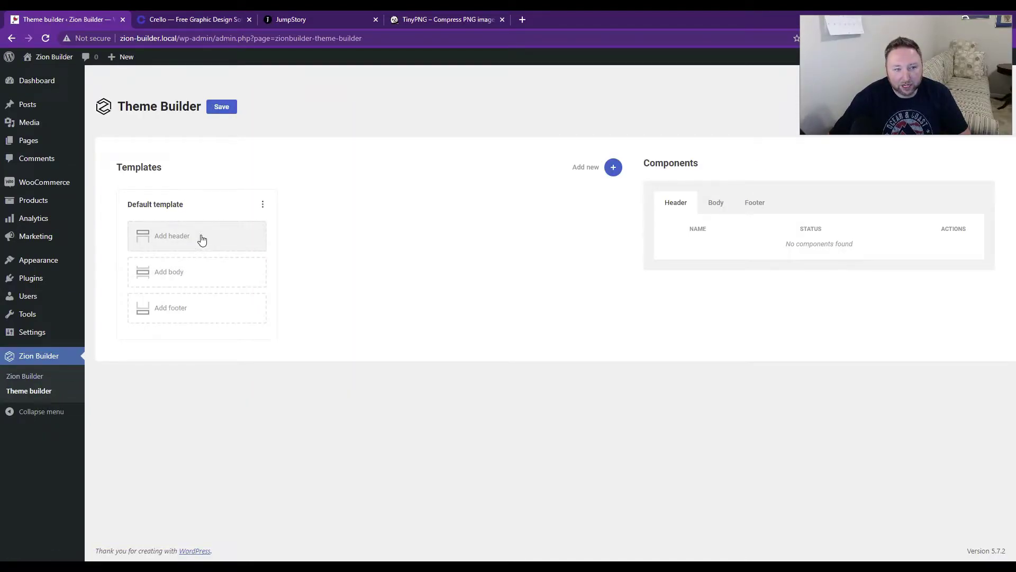
Add a new Header component to the Default template and open it in the editor.
click(613, 168)
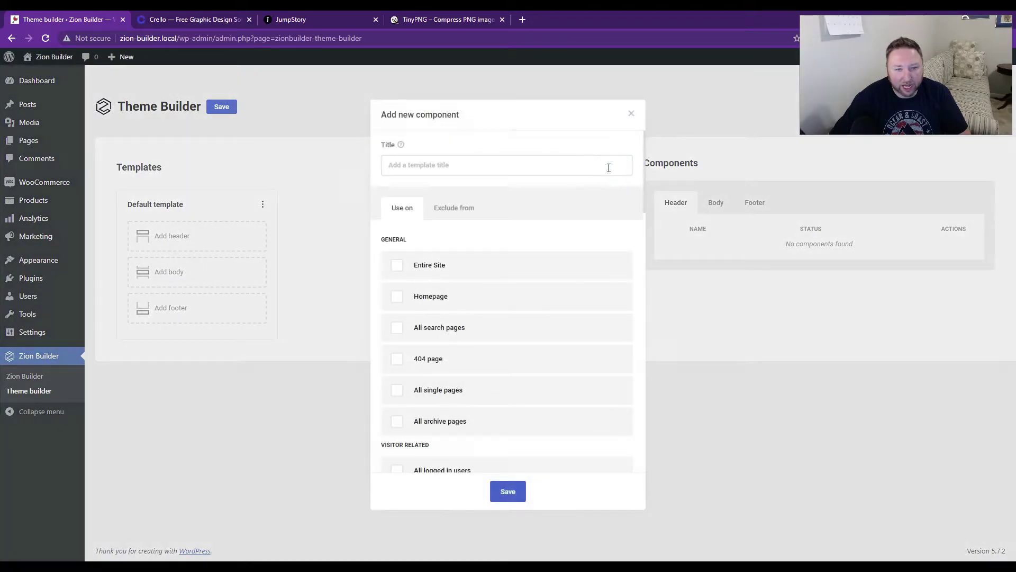
click(397, 265)
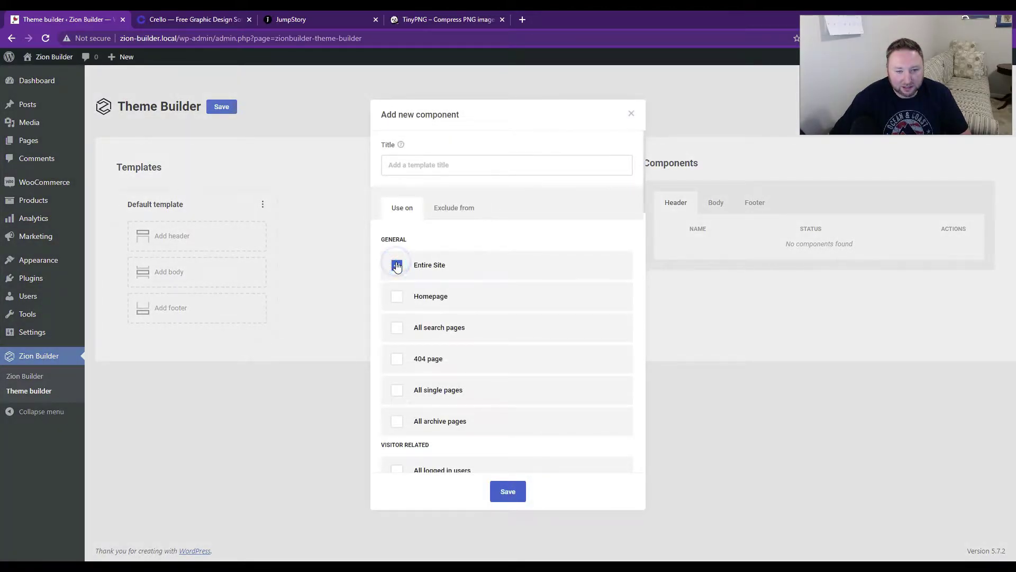
click(633, 114)
click(221, 240)
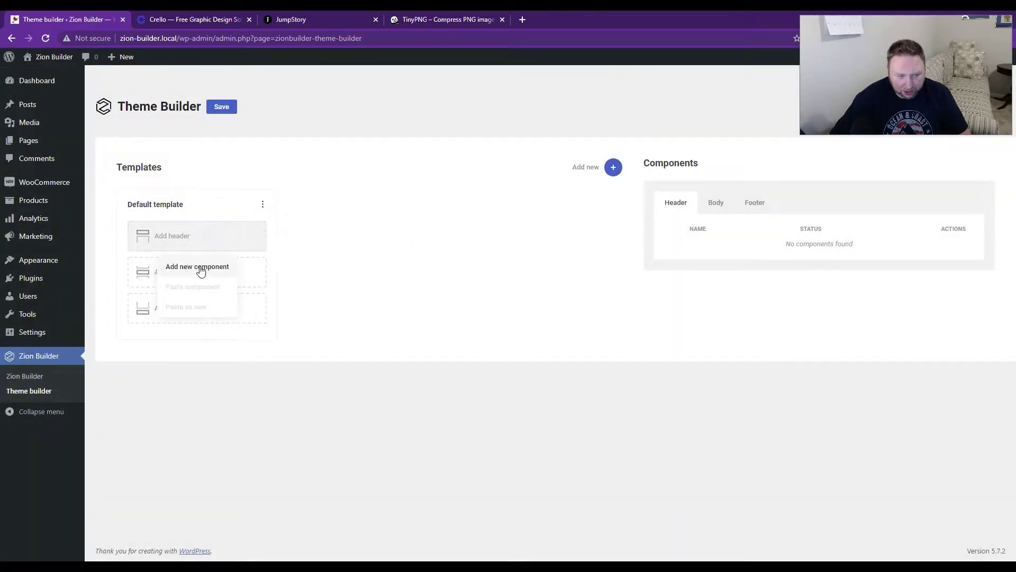
click(198, 267)
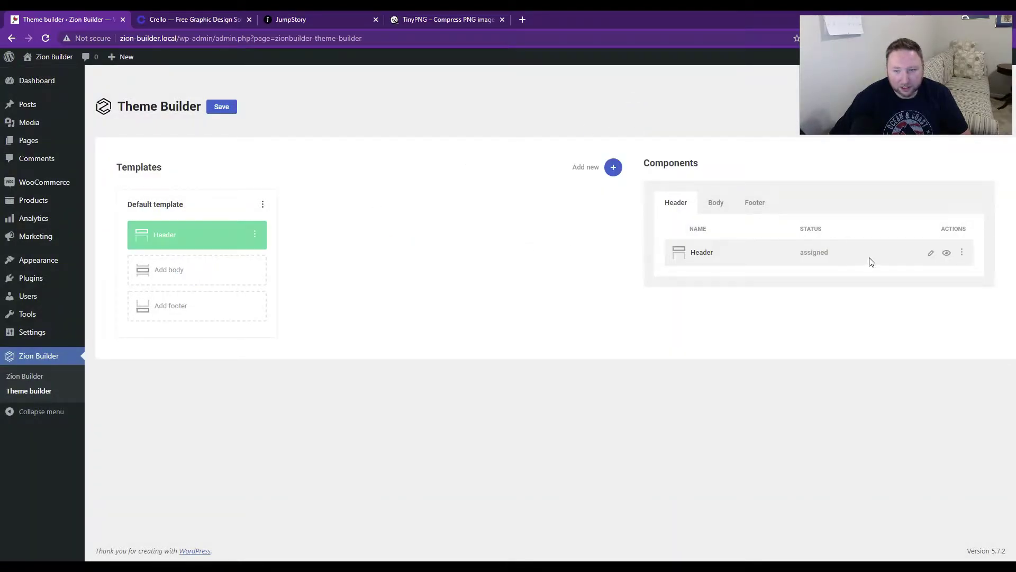
click(255, 235)
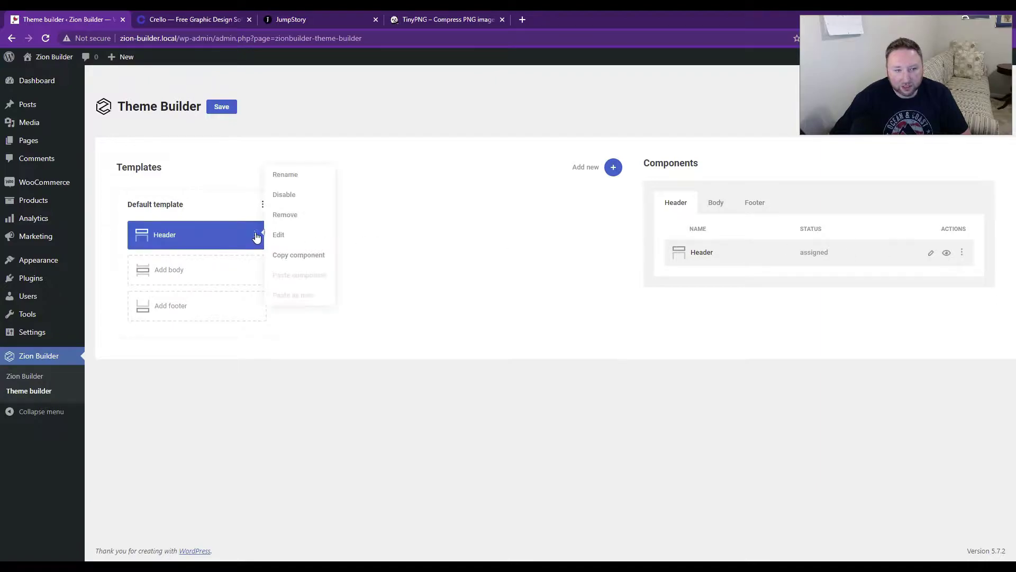
click(285, 234)
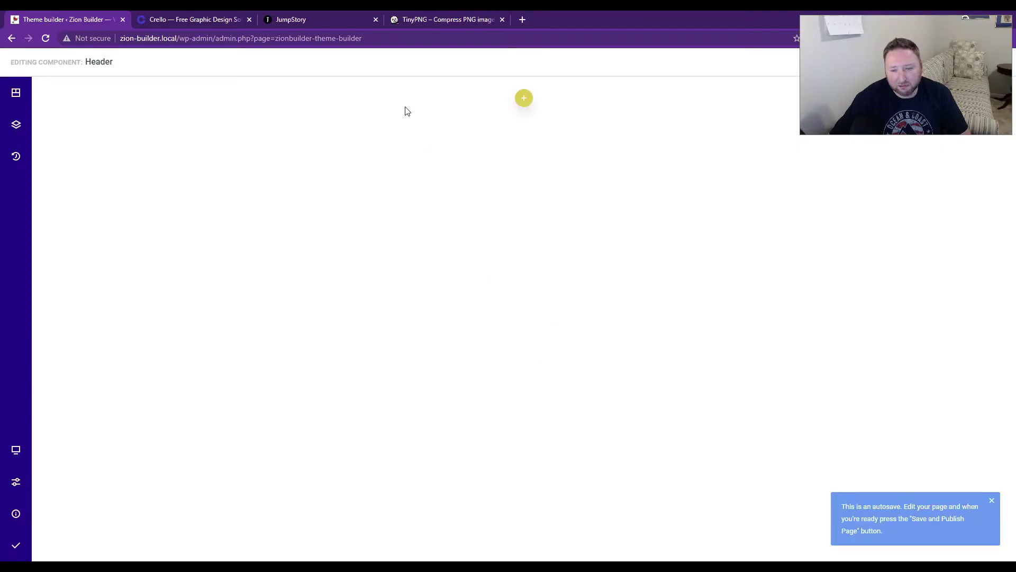
Open the design library for the empty header and filter PRO Sections to Headers.
click(524, 102)
click(582, 139)
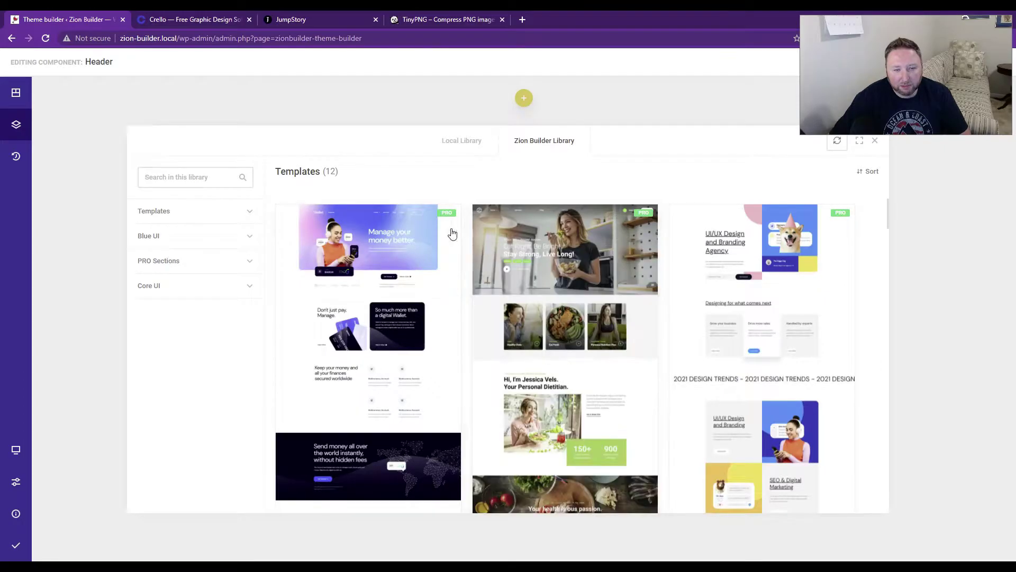
click(161, 212)
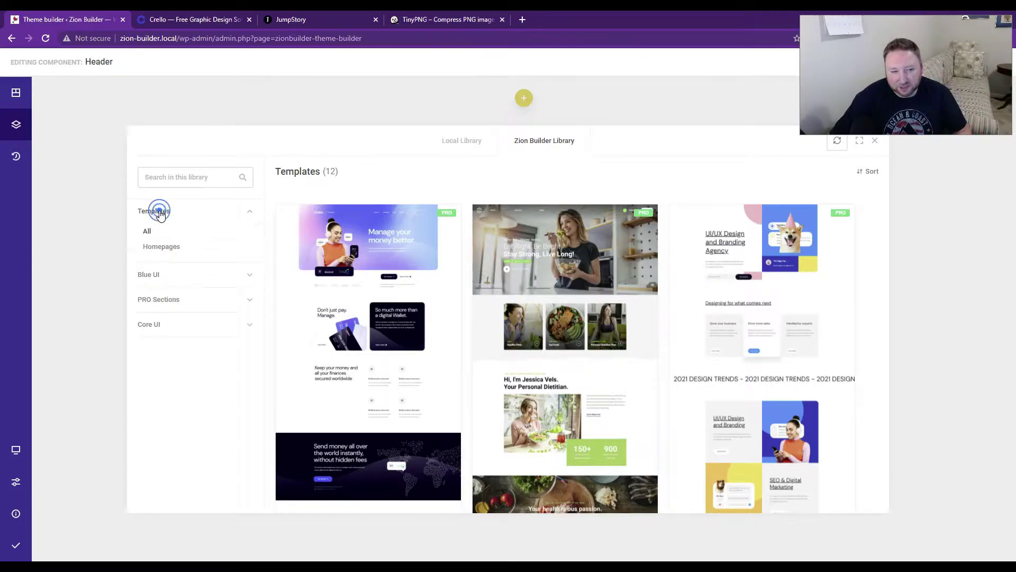
click(159, 278)
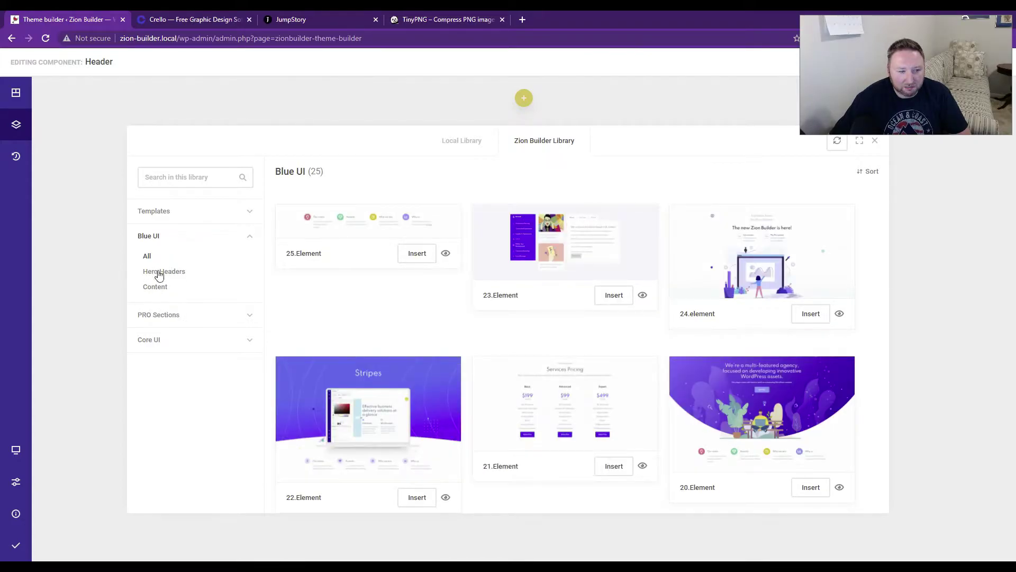
click(165, 317)
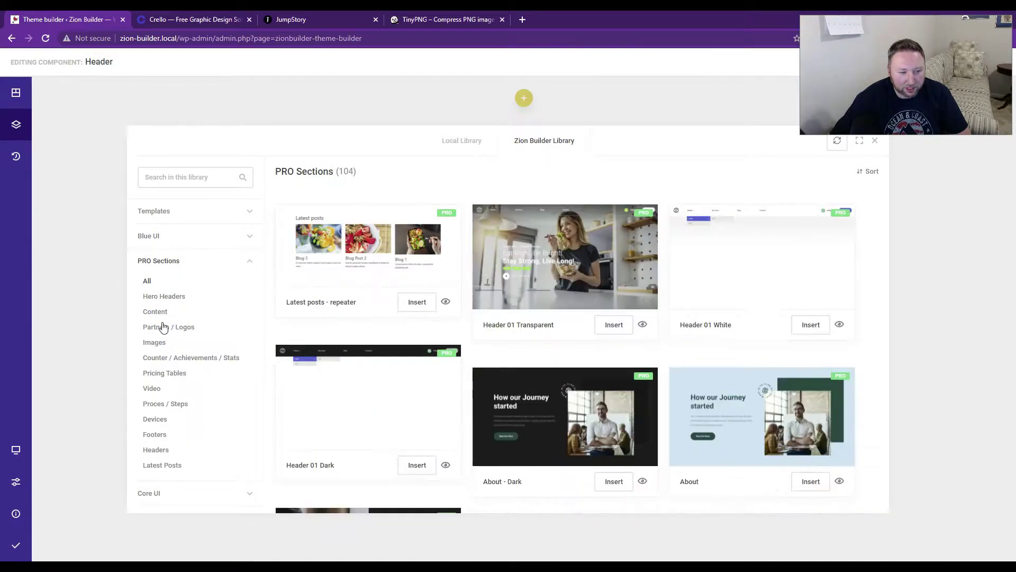
click(156, 449)
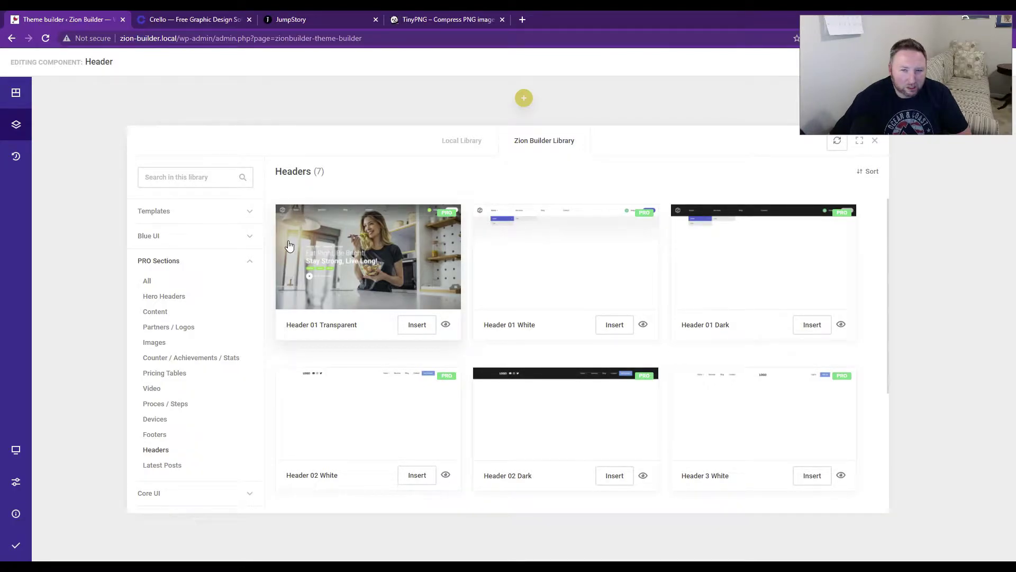
Preview Header 01 Transparent, then insert the Header 02 White template instead.
click(445, 324)
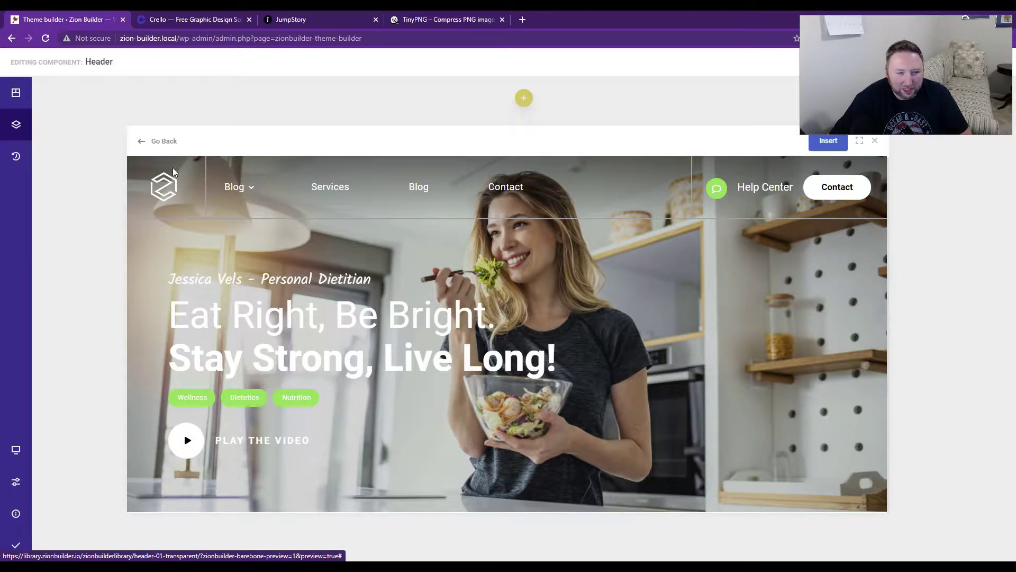
click(142, 148)
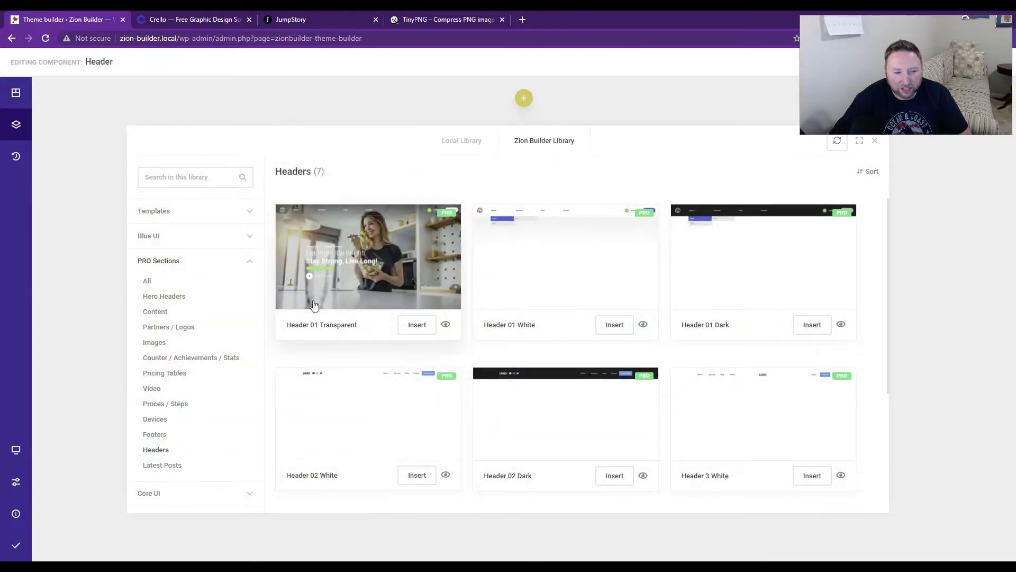
scroll(345, 406, down, 3)
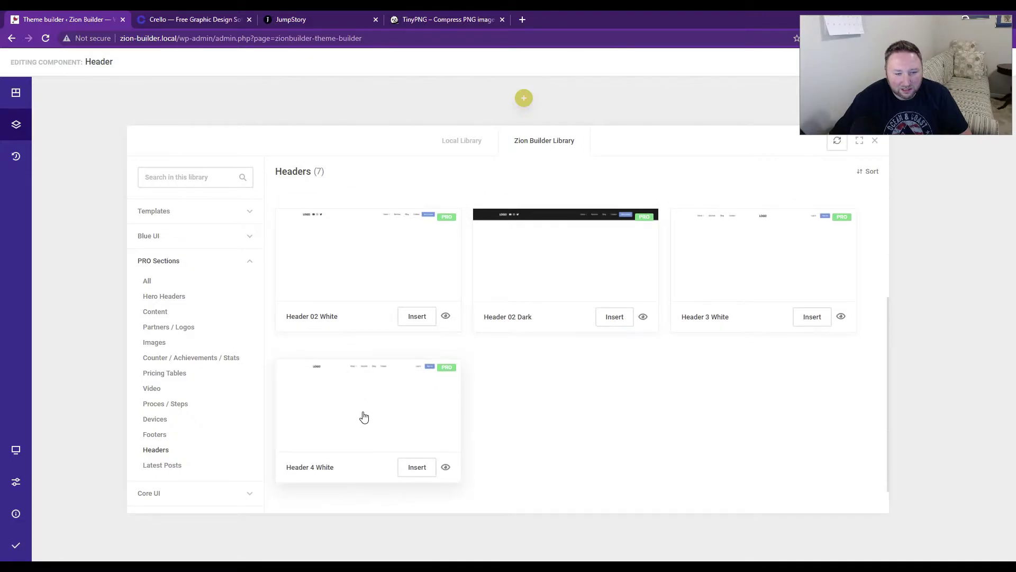
scroll(364, 417, up, 2)
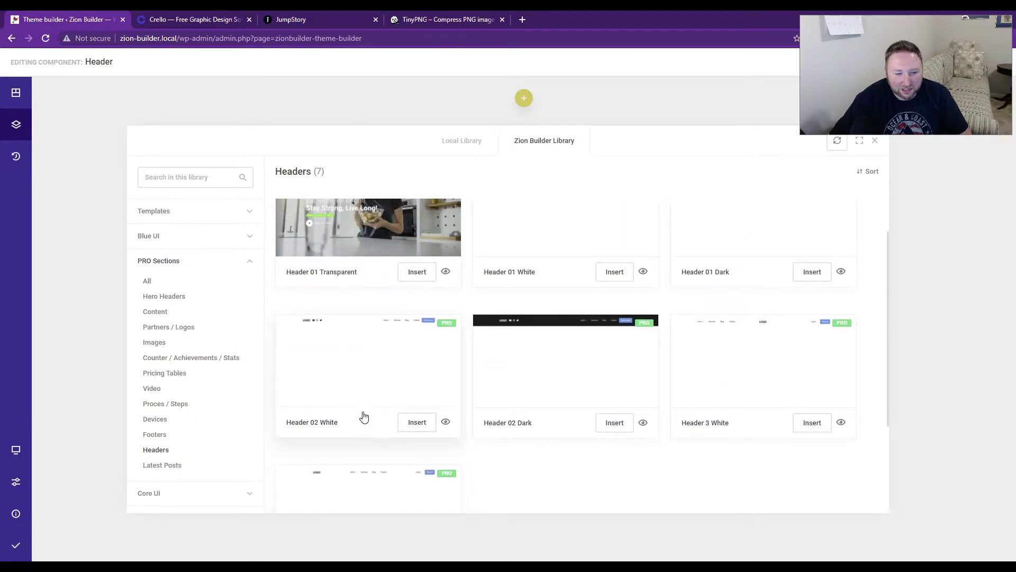
scroll(364, 417, down, 2)
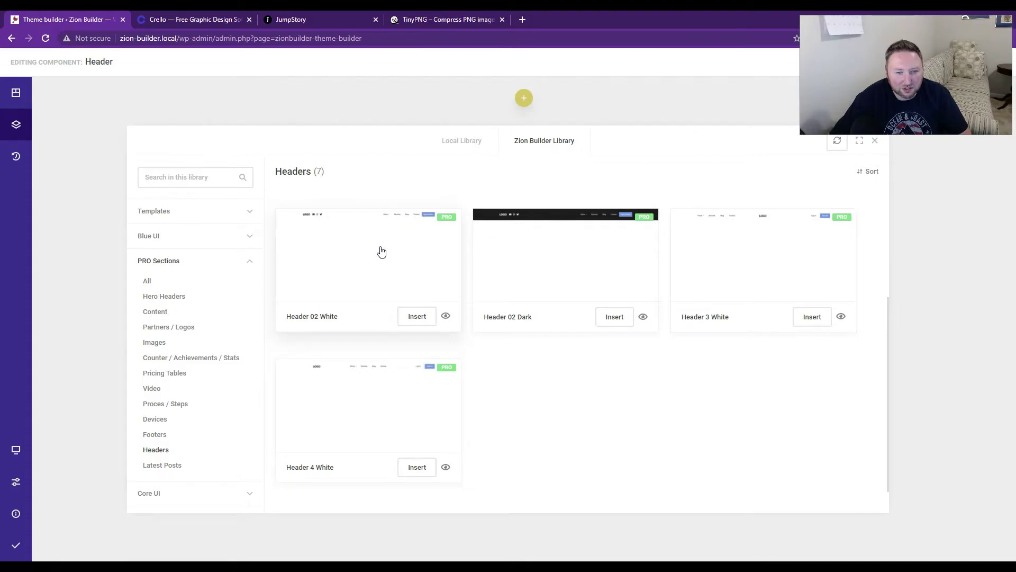
click(421, 316)
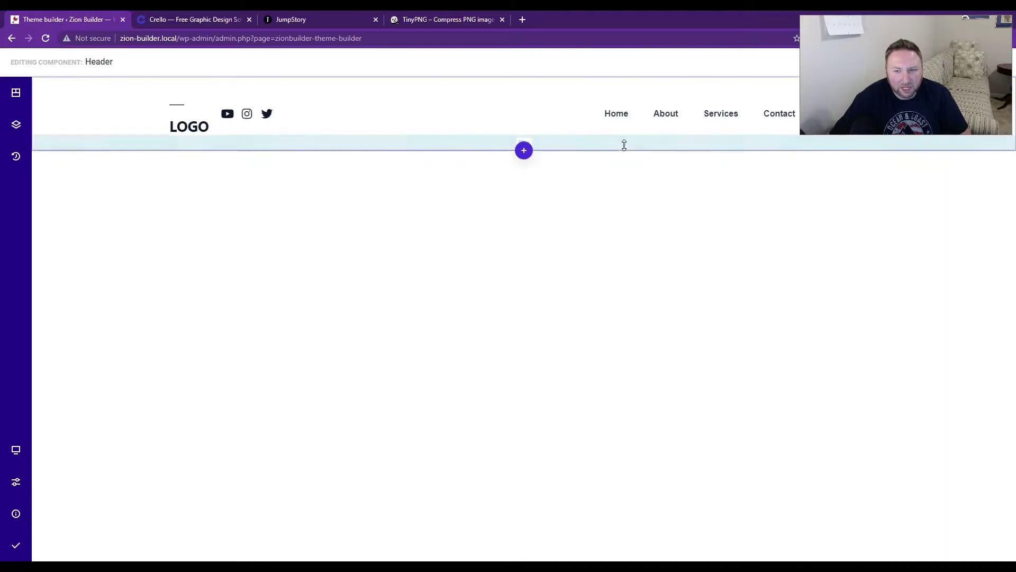
Delete the YouTube, Instagram and Twitter icons from the header.
drag(926, 59, 927, 471)
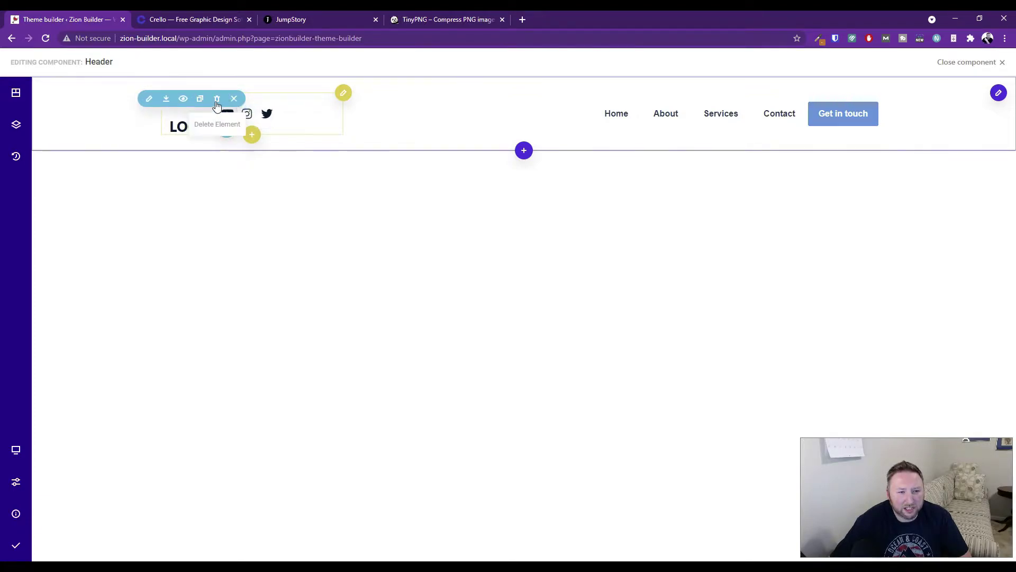
click(217, 100)
click(236, 100)
click(236, 101)
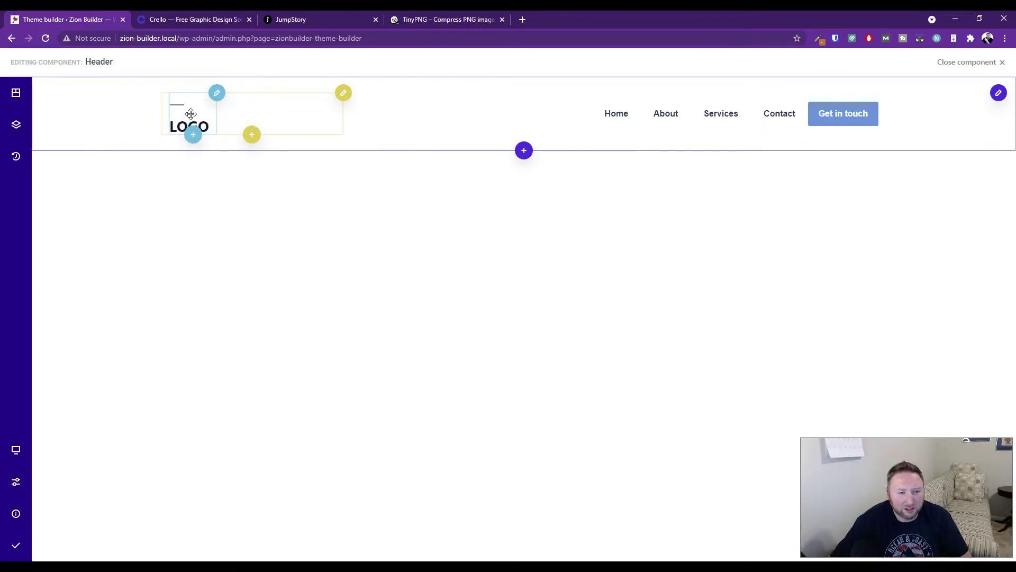
mouse_move(216, 97)
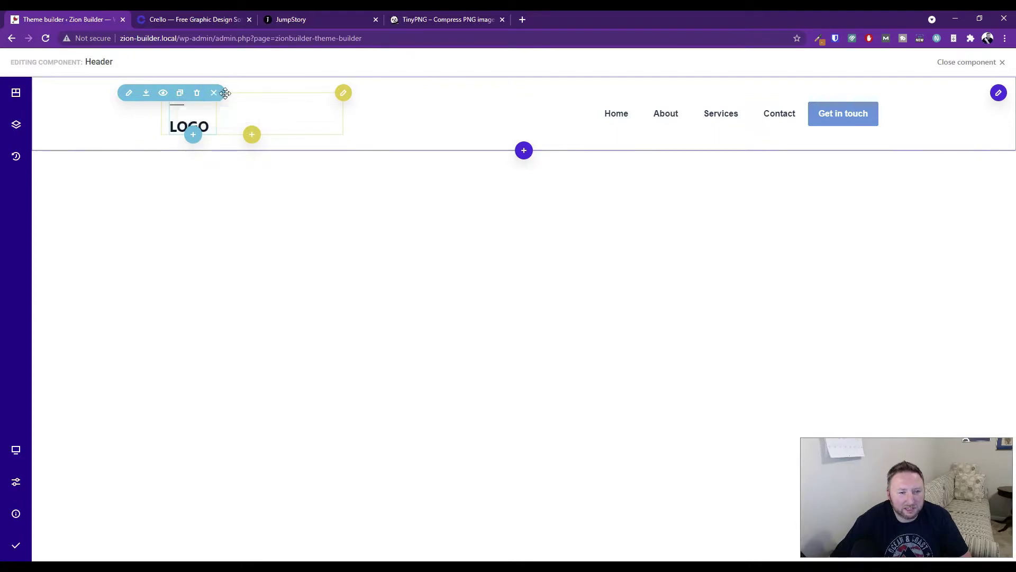
Add an Image element after the LOGO heading, searching elements for 'imag'.
click(194, 135)
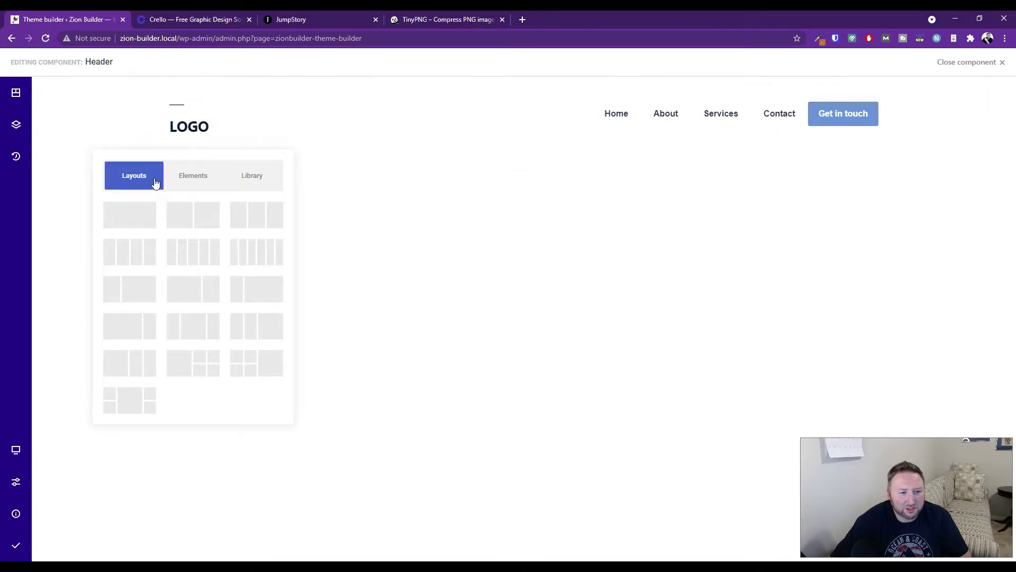
click(198, 182)
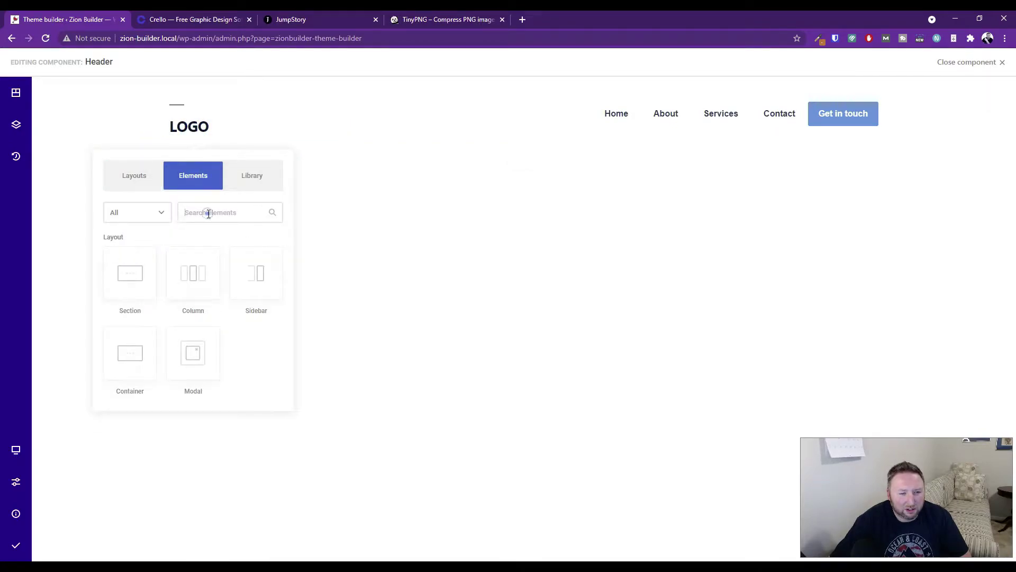
text(imag)
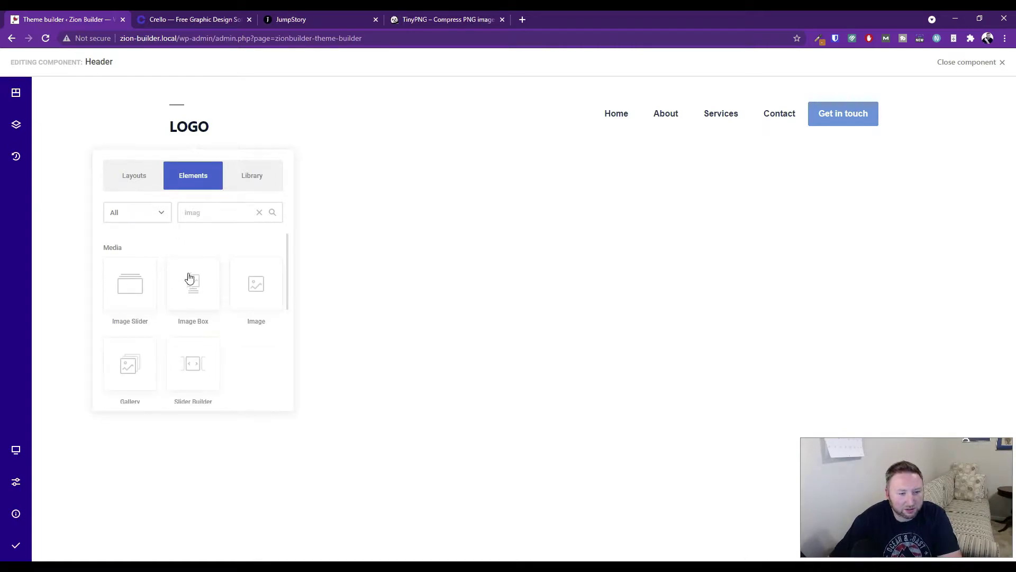
click(262, 289)
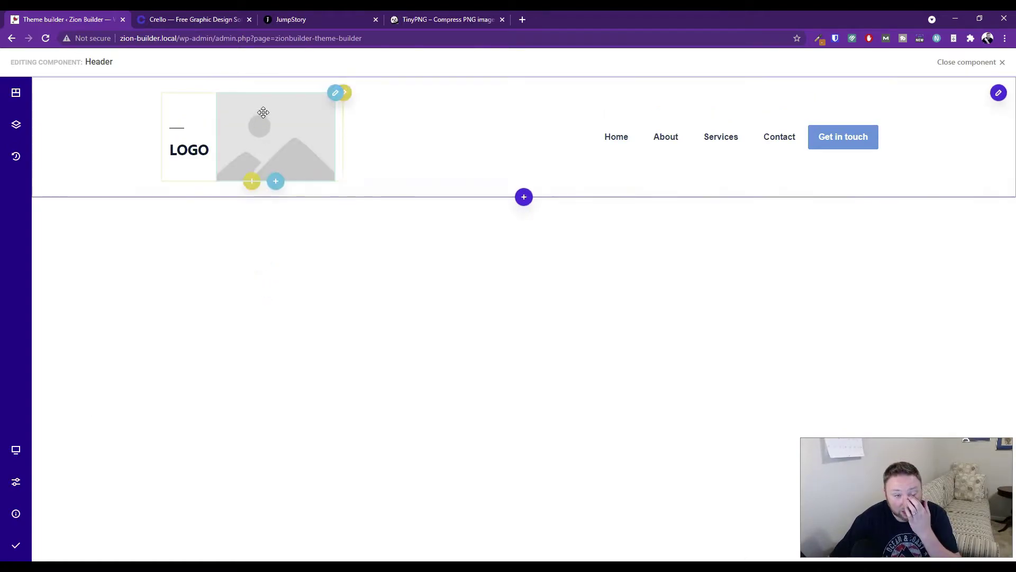
Set the image to the citywine logo chosen from the Media Library.
click(263, 112)
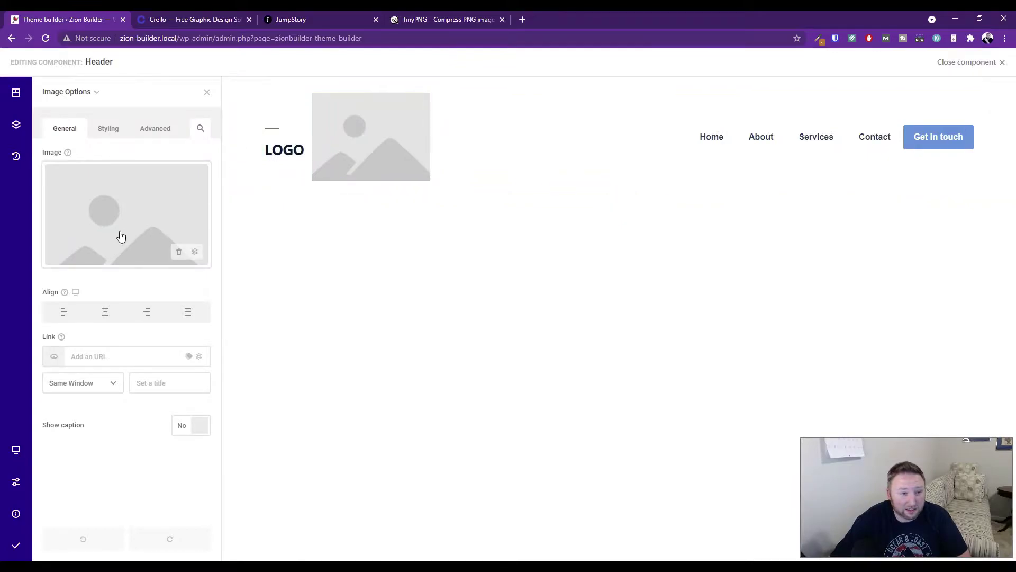
click(195, 253)
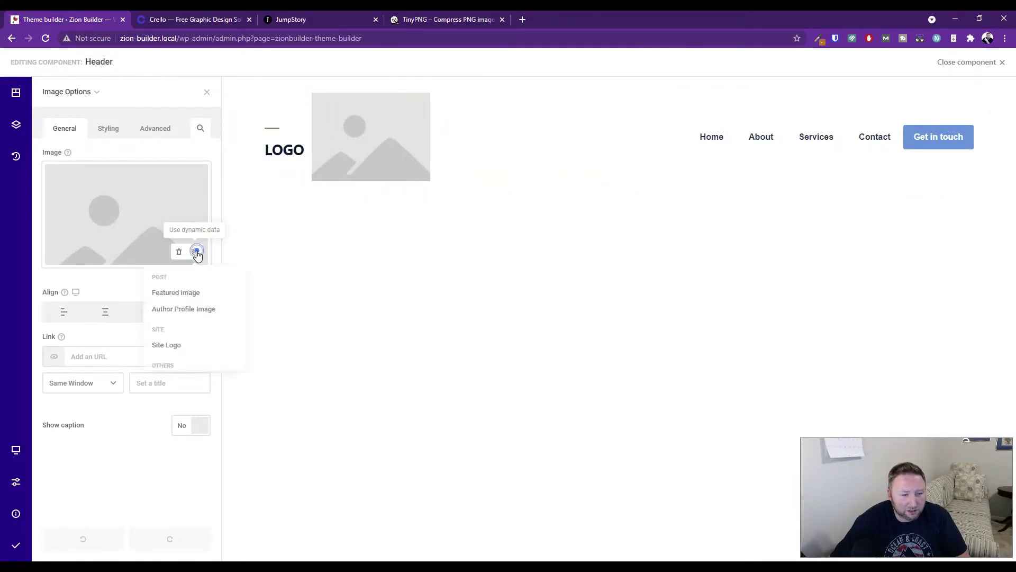
click(182, 346)
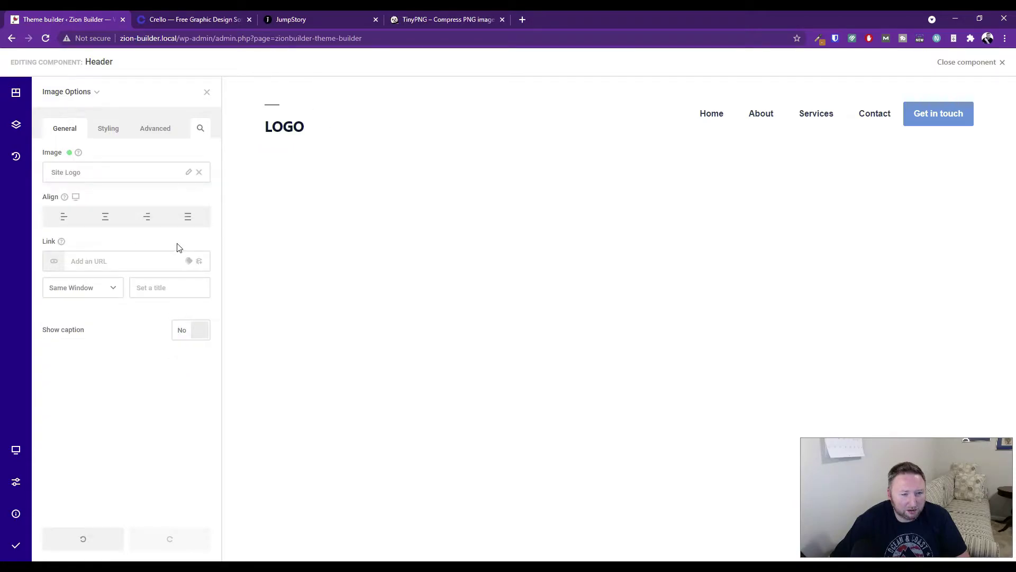
click(200, 172)
click(115, 204)
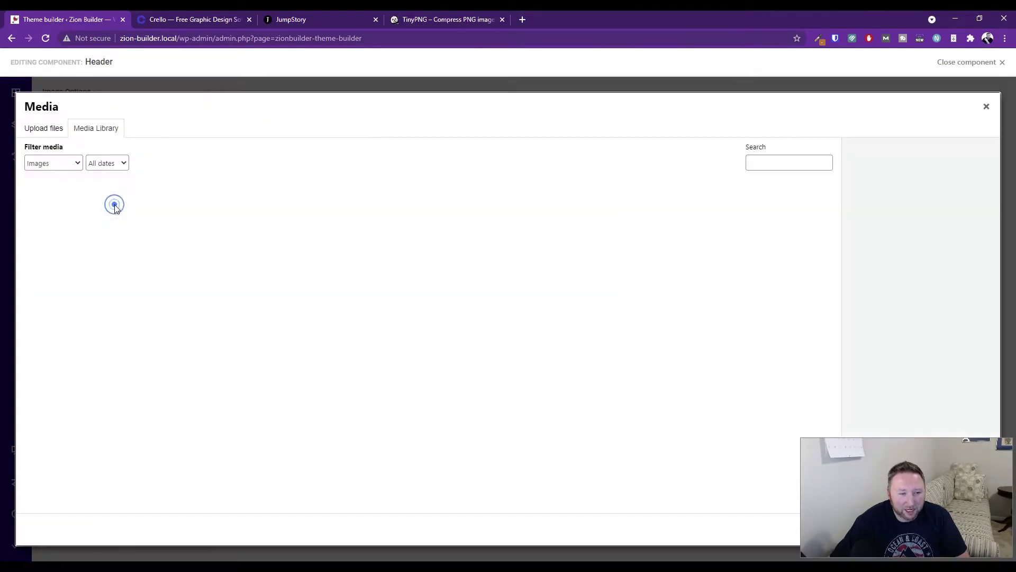
click(624, 294)
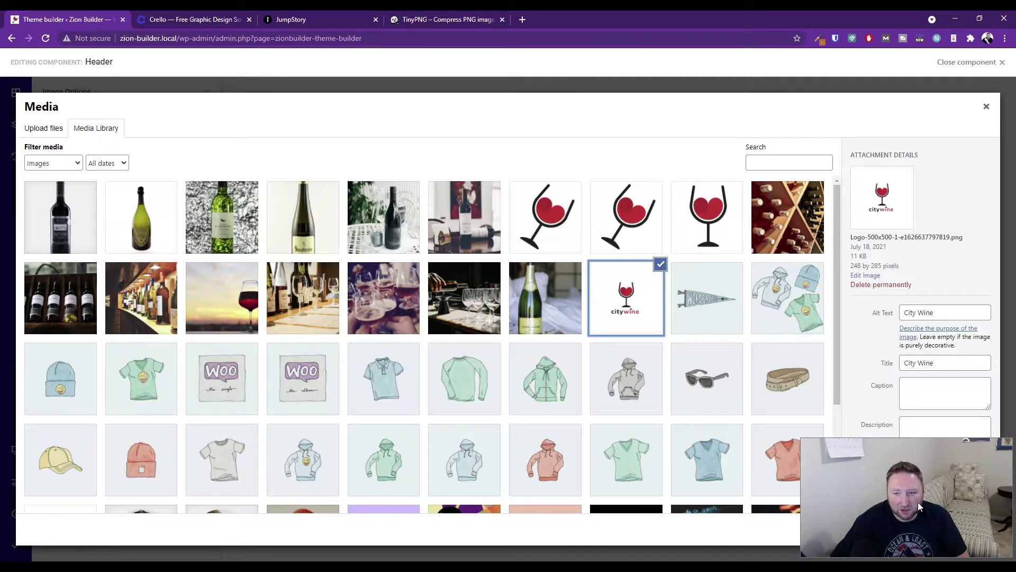
drag(920, 486, 651, 485)
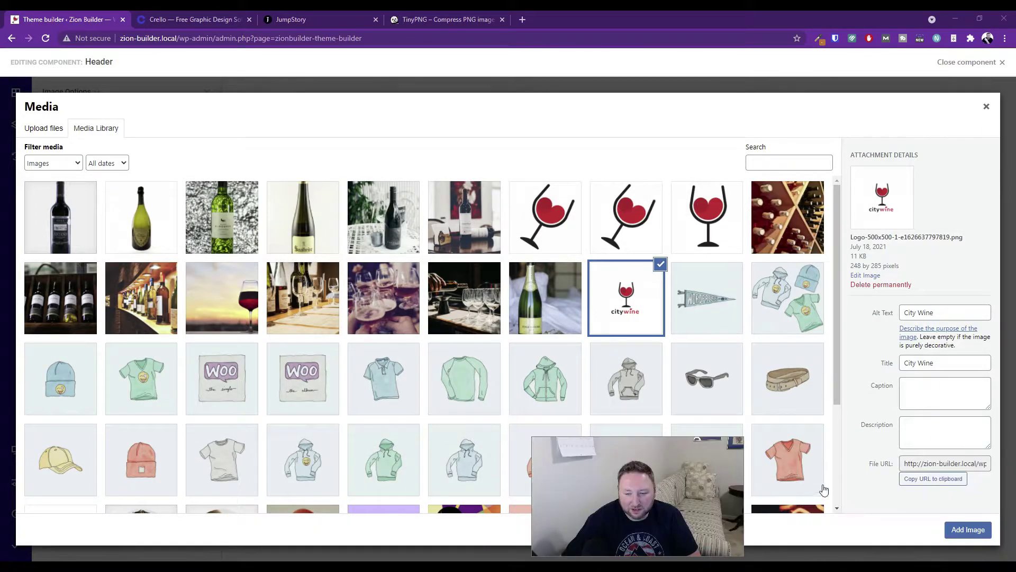
click(969, 532)
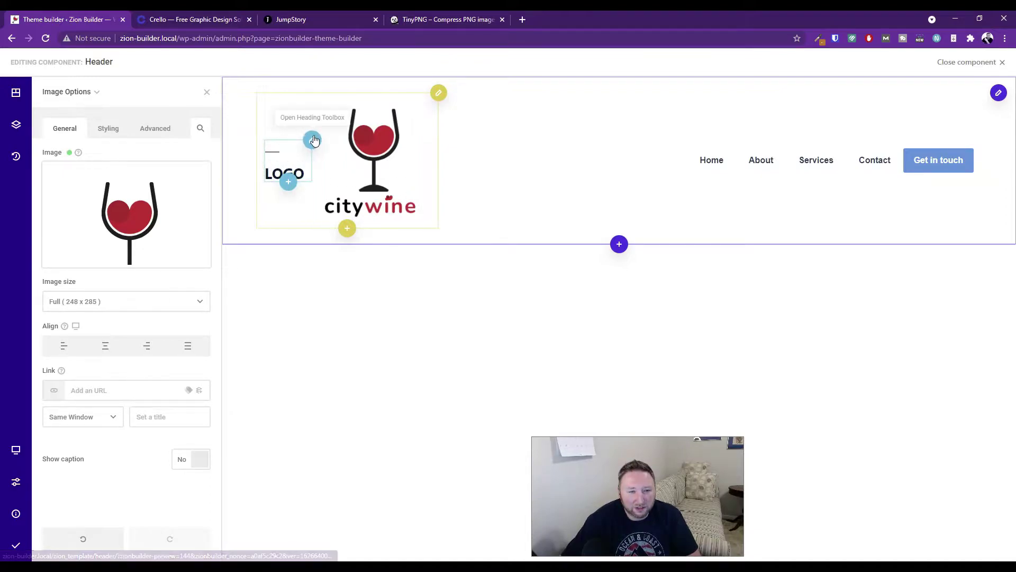
Remove the LOGO heading and set the logo image size to Thumbnail (150 x 150).
click(310, 140)
click(292, 140)
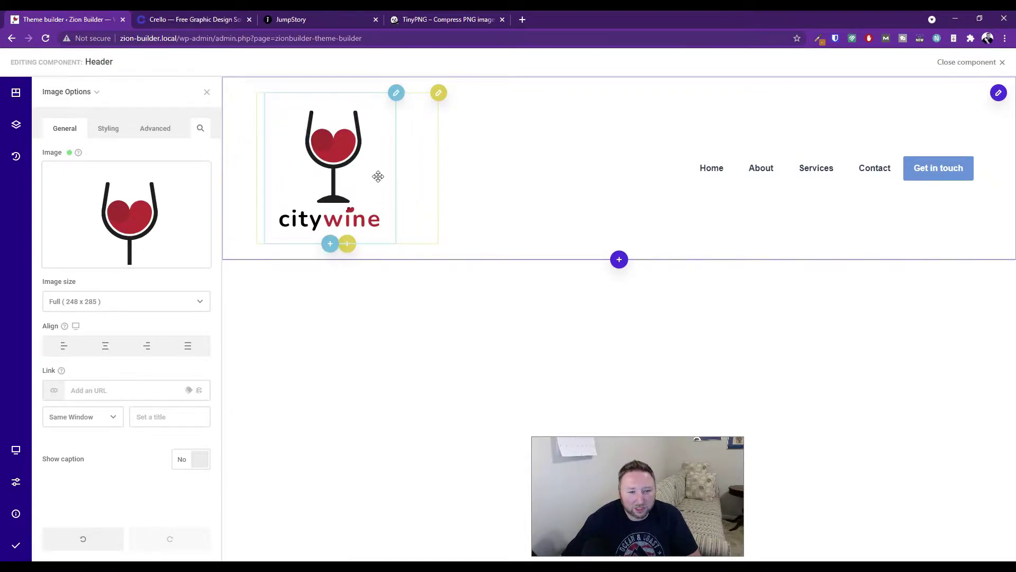
click(119, 303)
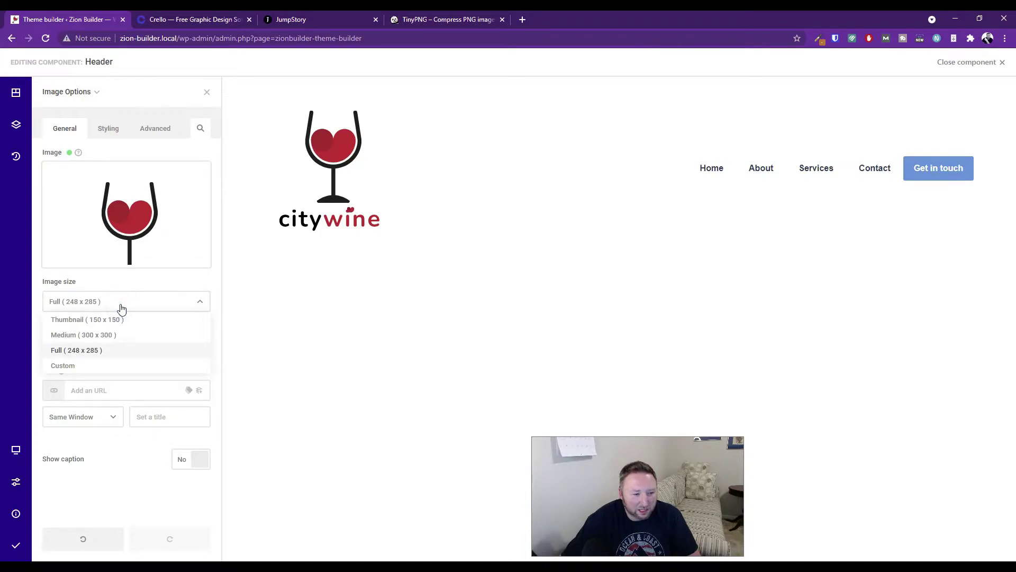
click(108, 336)
click(121, 302)
click(103, 316)
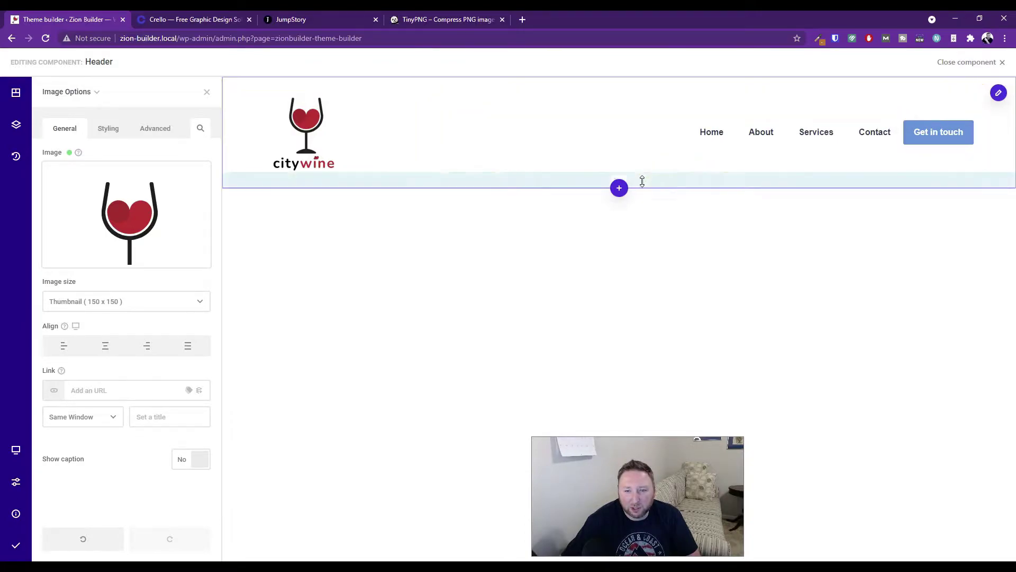
Open the header section's Styling > Size & Spacing settings.
click(997, 95)
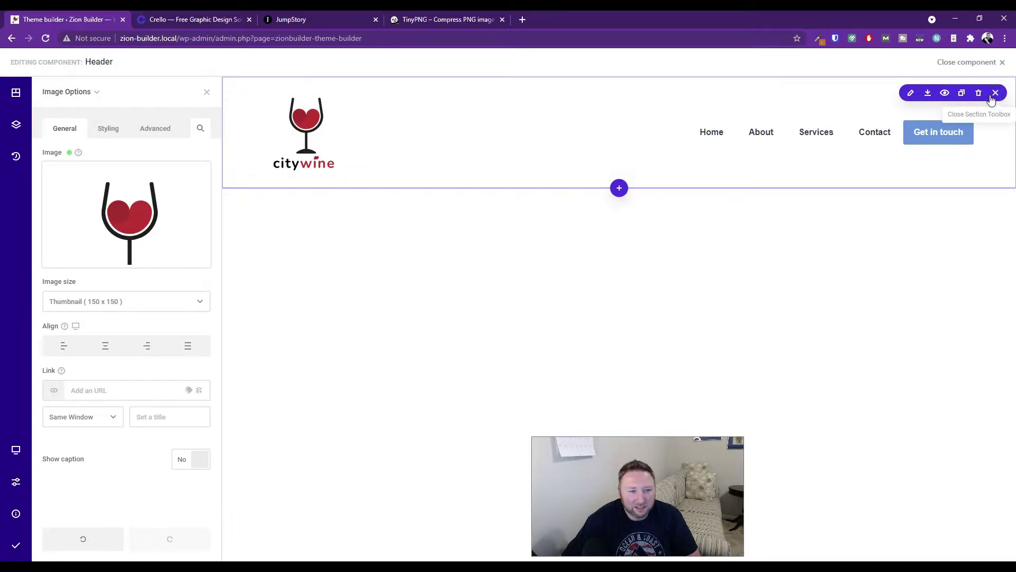
click(911, 96)
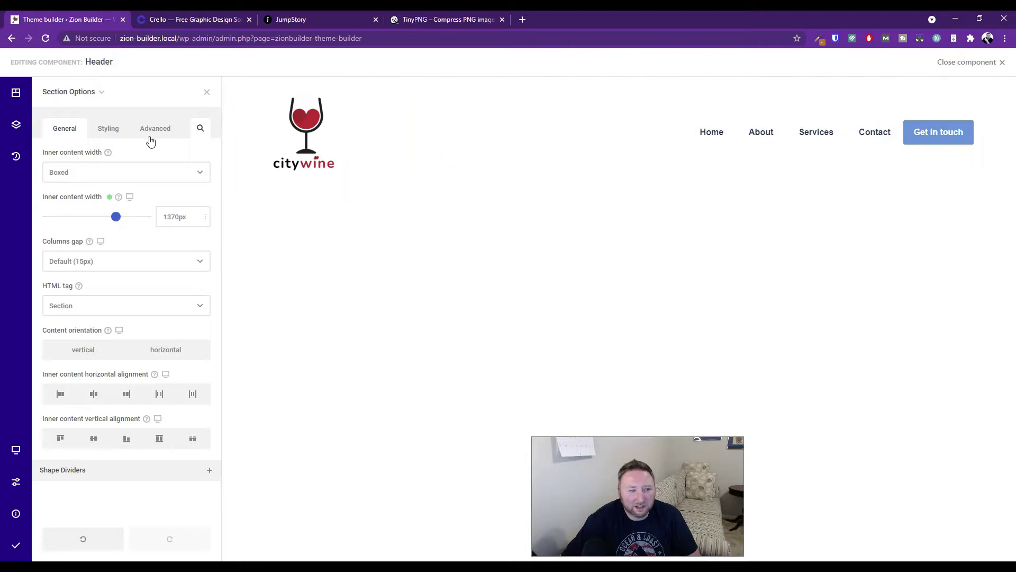
click(99, 137)
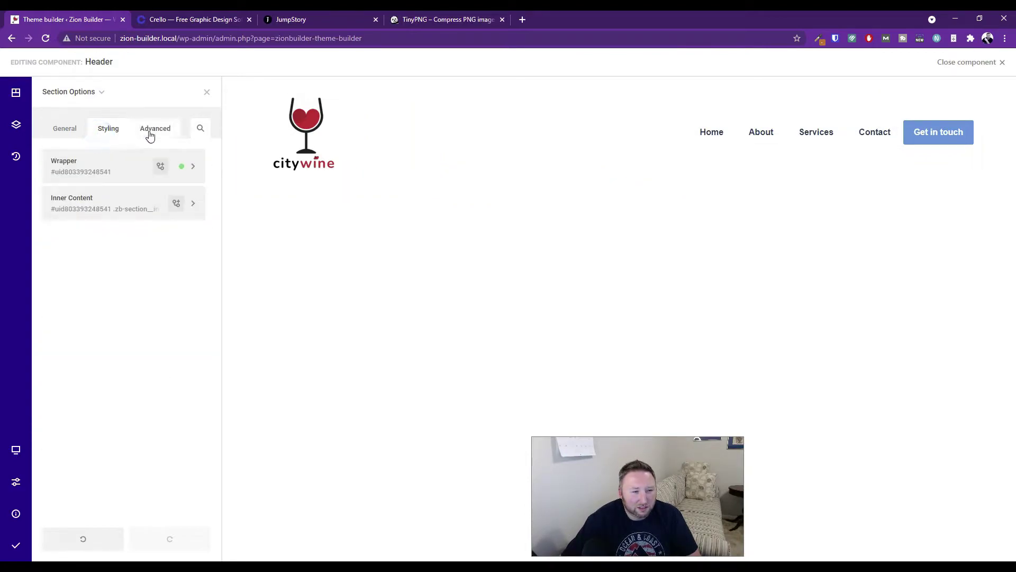
click(85, 168)
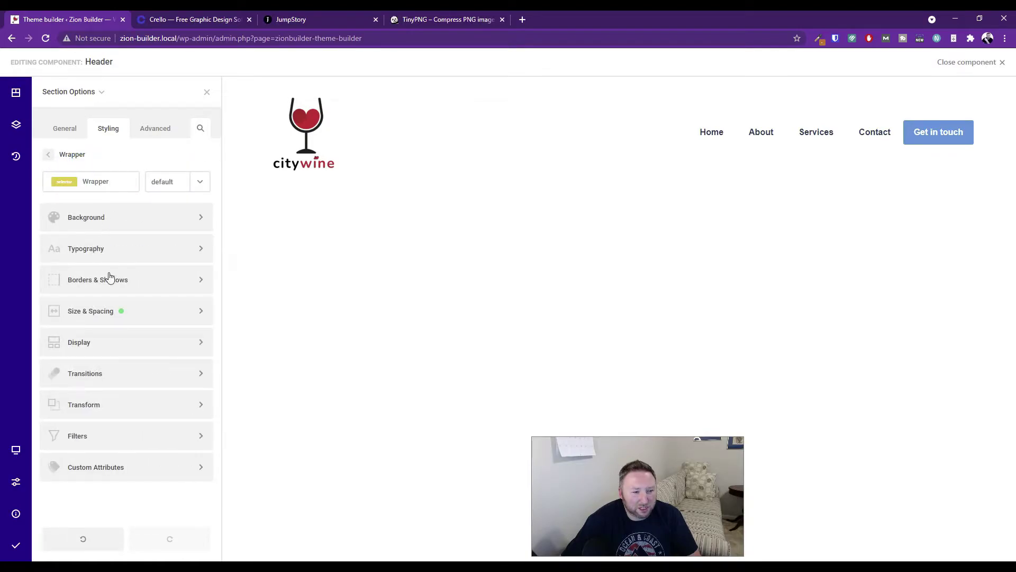
click(91, 314)
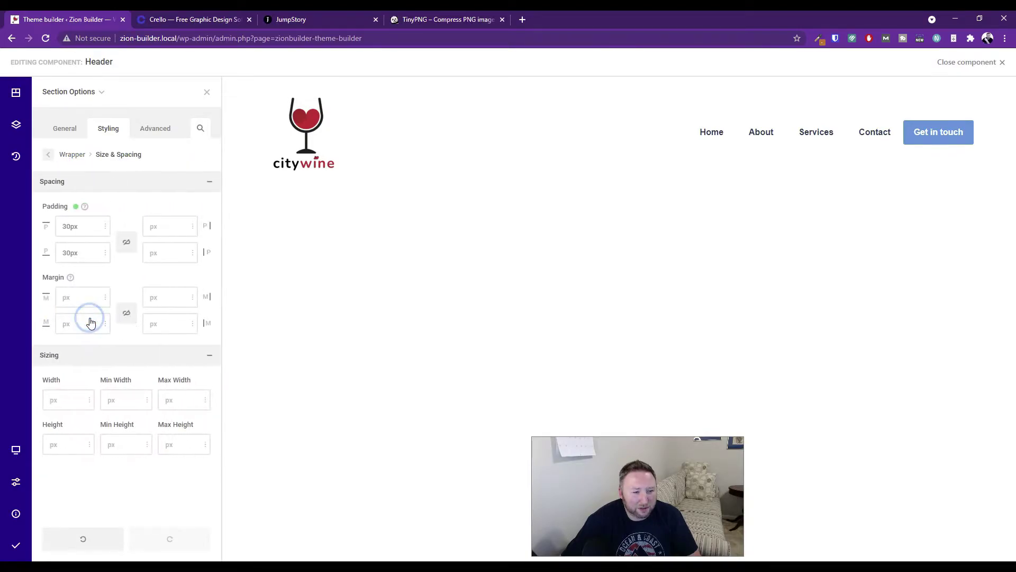
Set the header section's top and bottom padding to 10px.
click(69, 227)
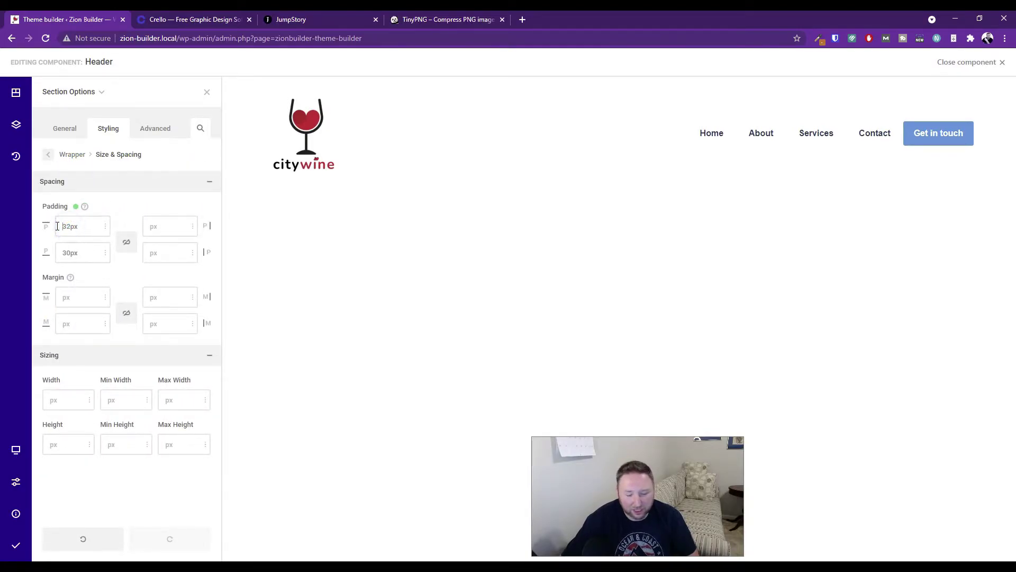
key(Up)
key(Up)
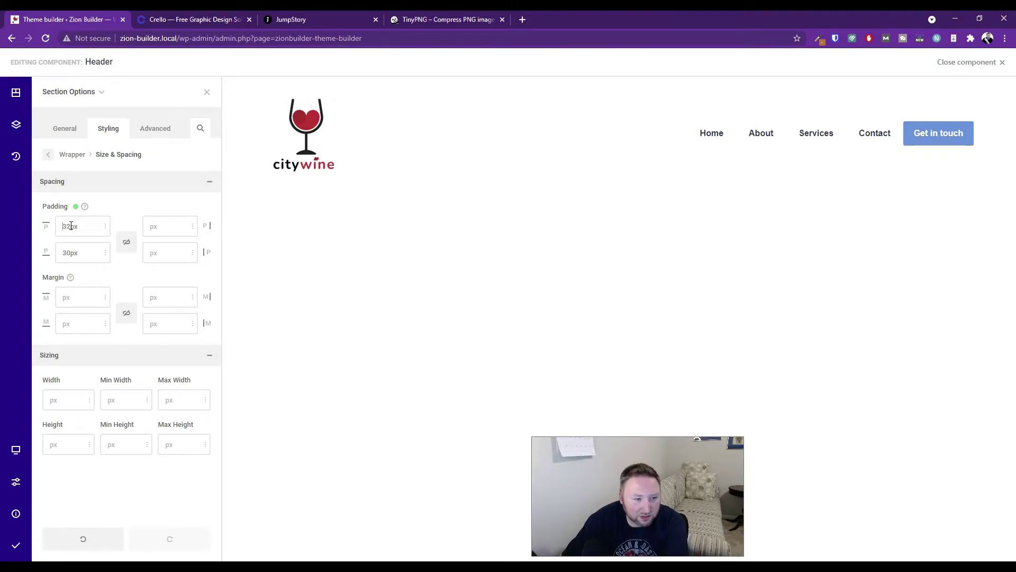
key(Down)
key(Down)
click(70, 226)
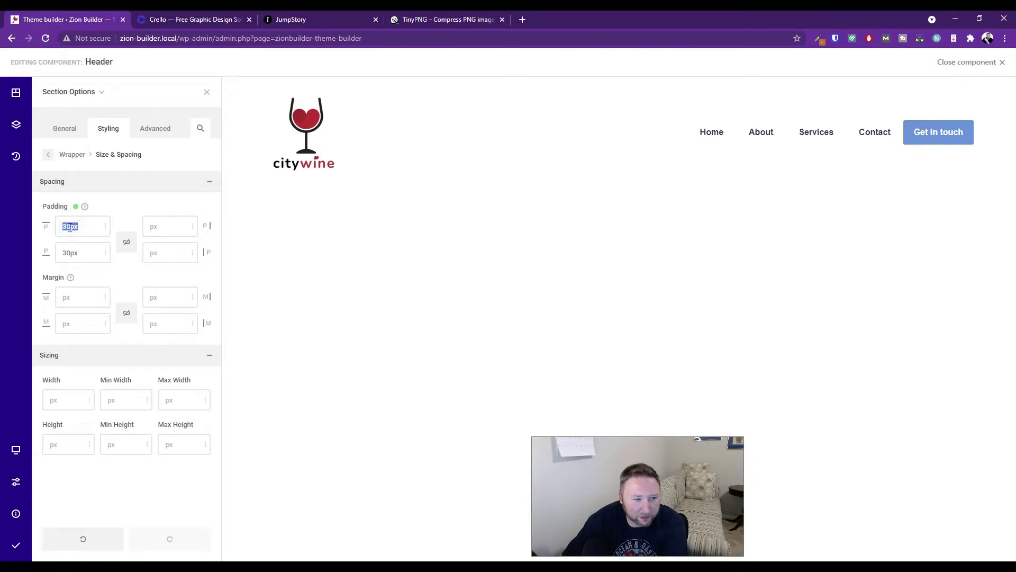
text(10)
click(79, 257)
text(10)
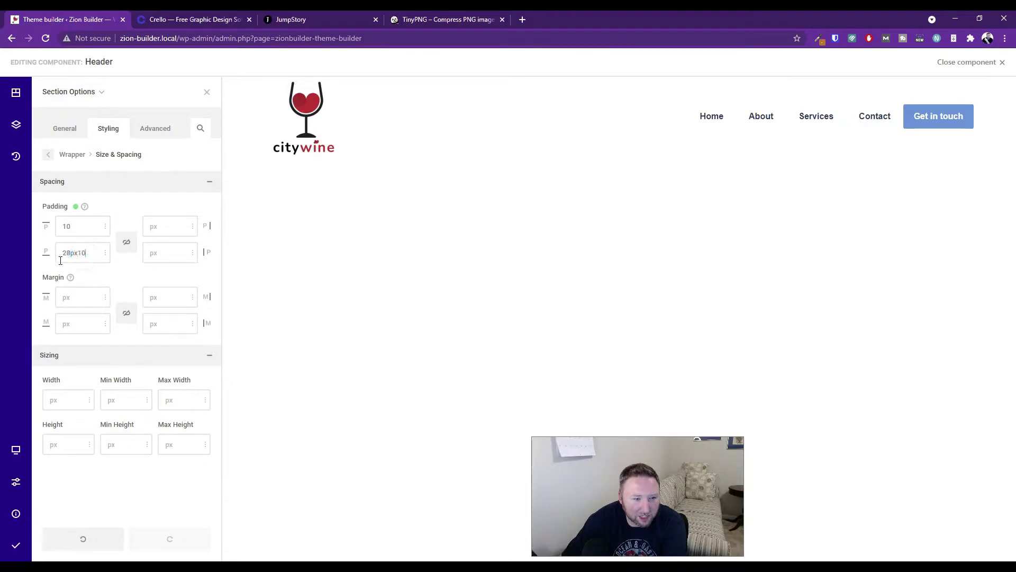
drag(84, 252, 34, 256)
text(10)
click(76, 226)
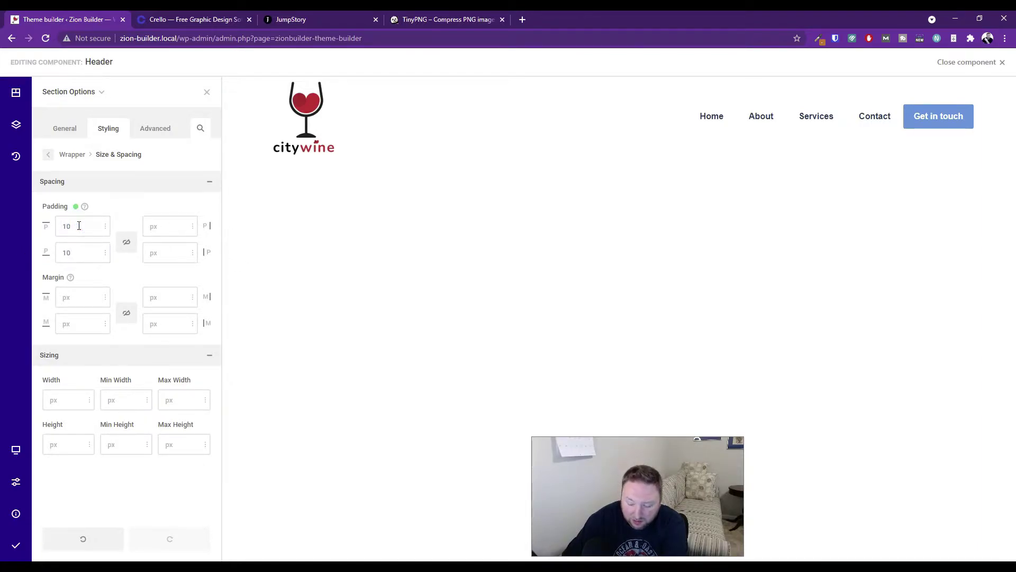
text(px)
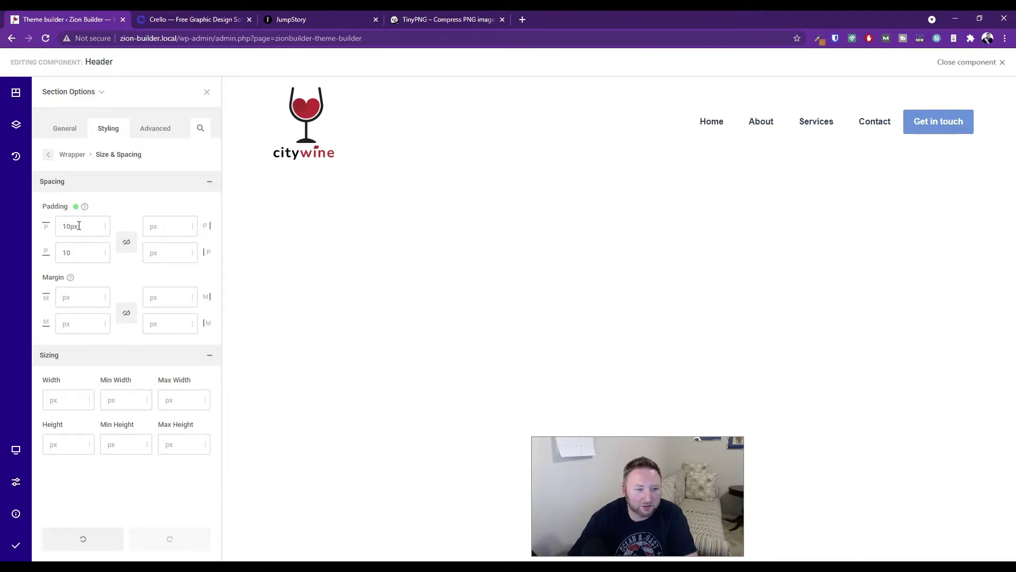
click(71, 255)
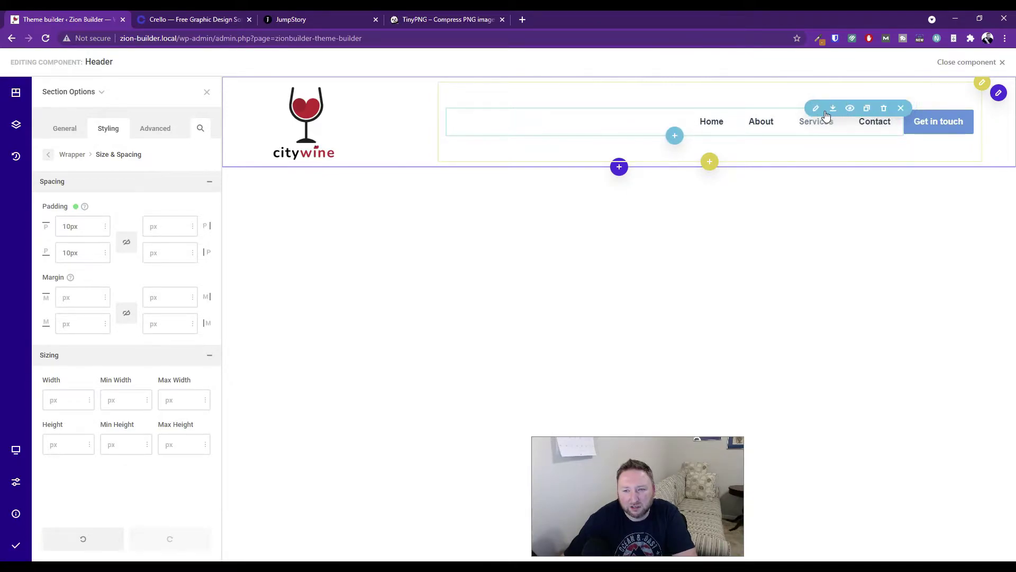
Set the Menu's first-level items' Typography font colour to the red #dc262A swatch.
click(816, 109)
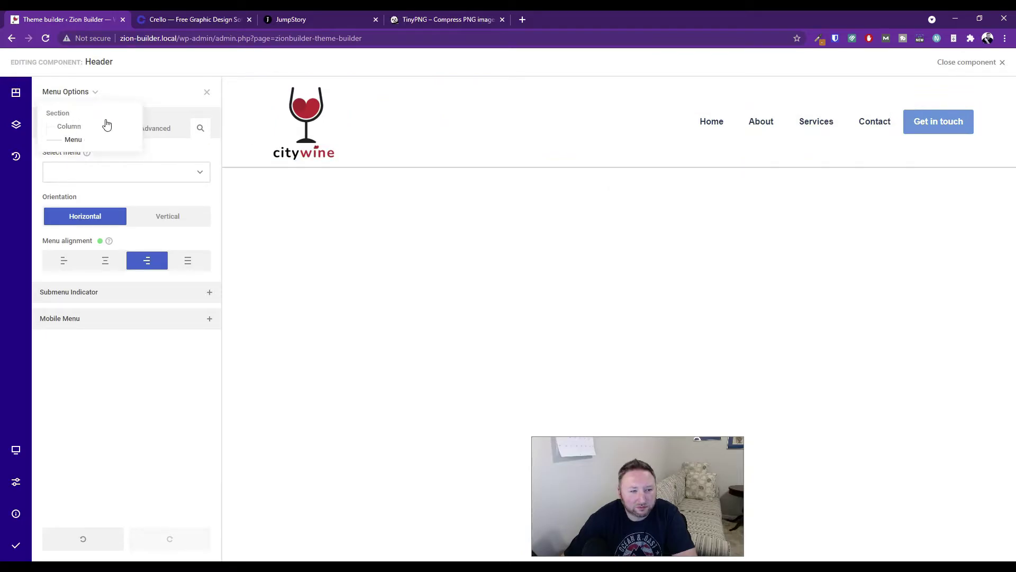
click(108, 128)
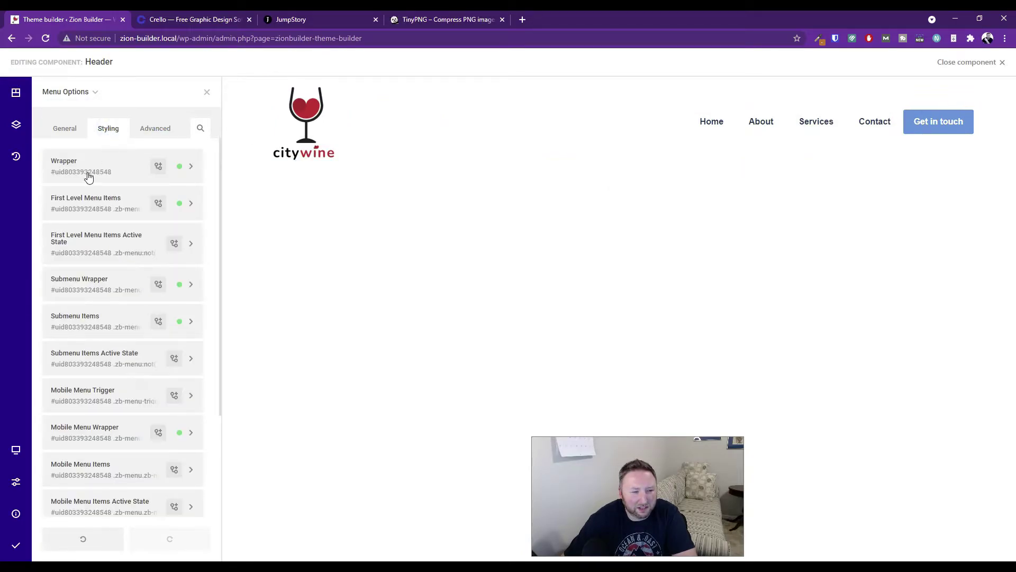
click(87, 210)
click(95, 256)
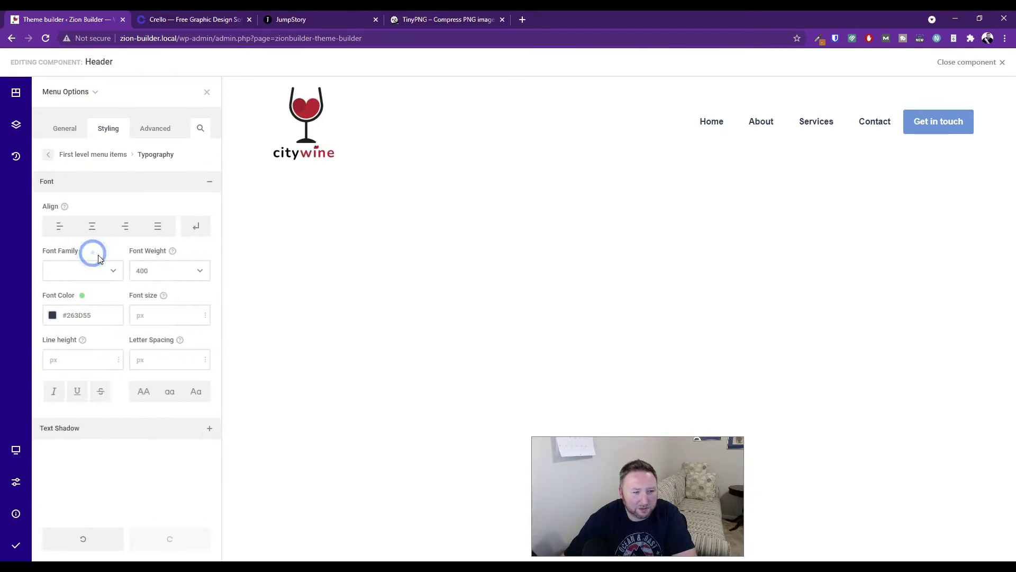
click(52, 316)
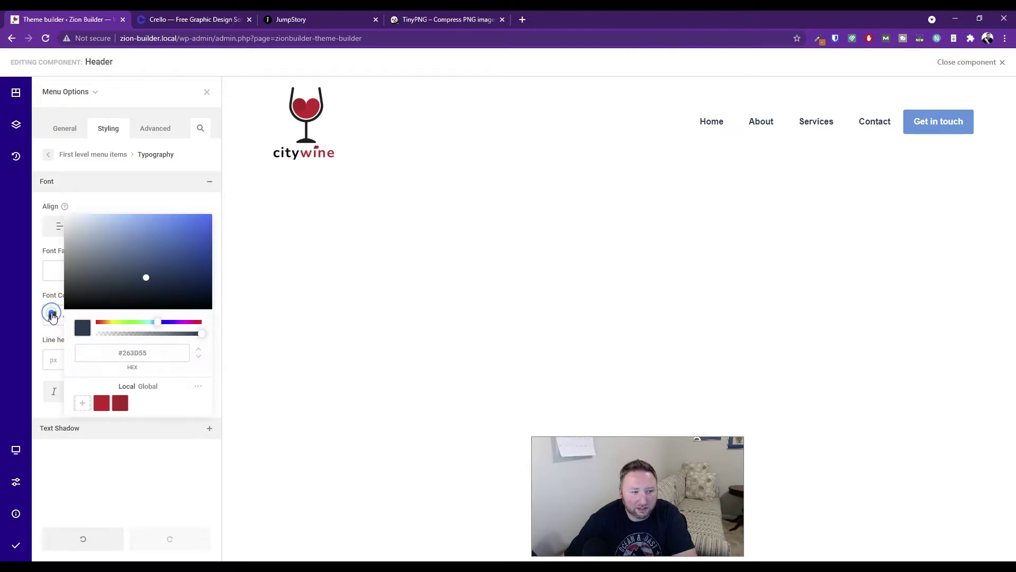
click(101, 404)
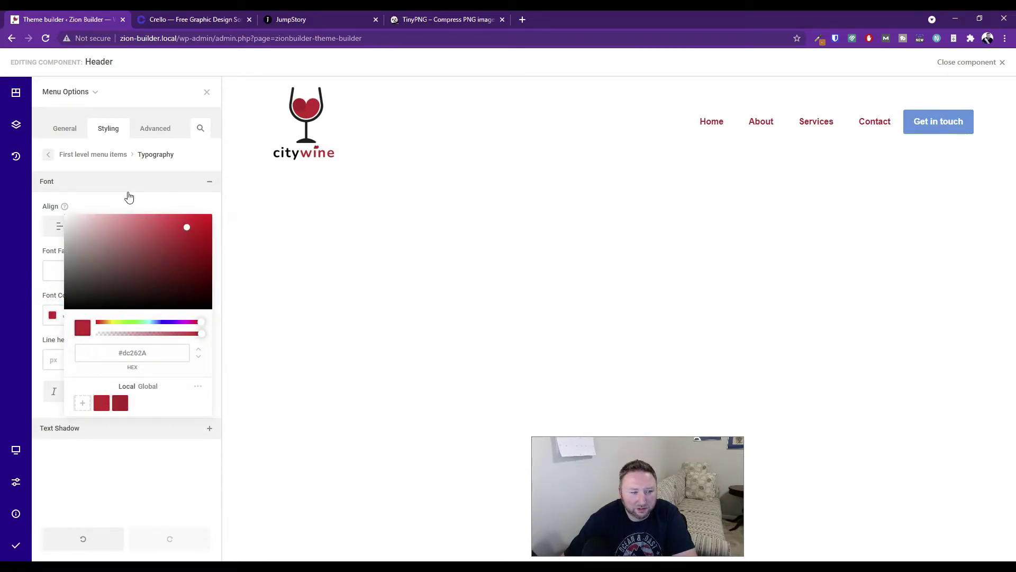
click(105, 132)
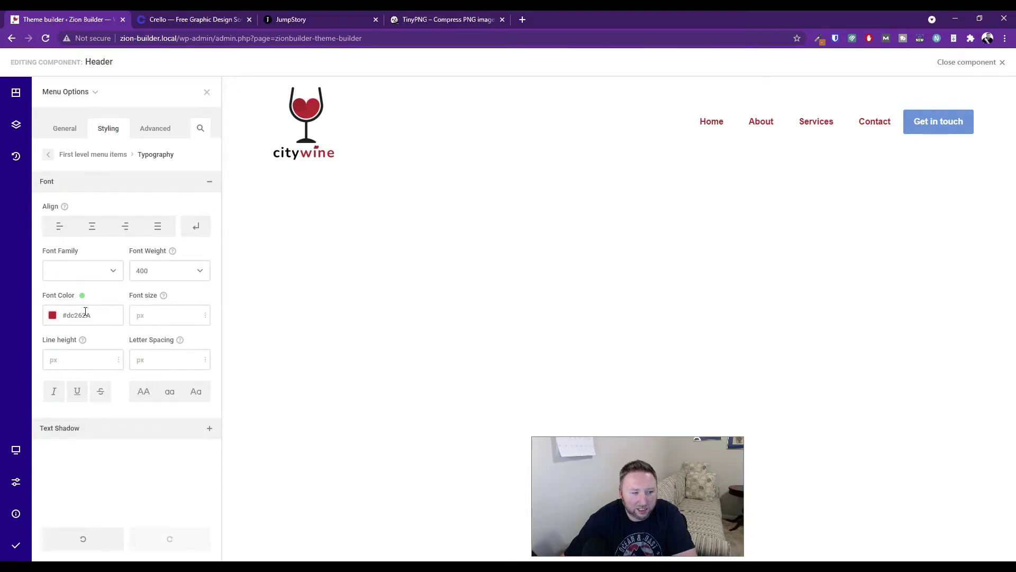
click(48, 154)
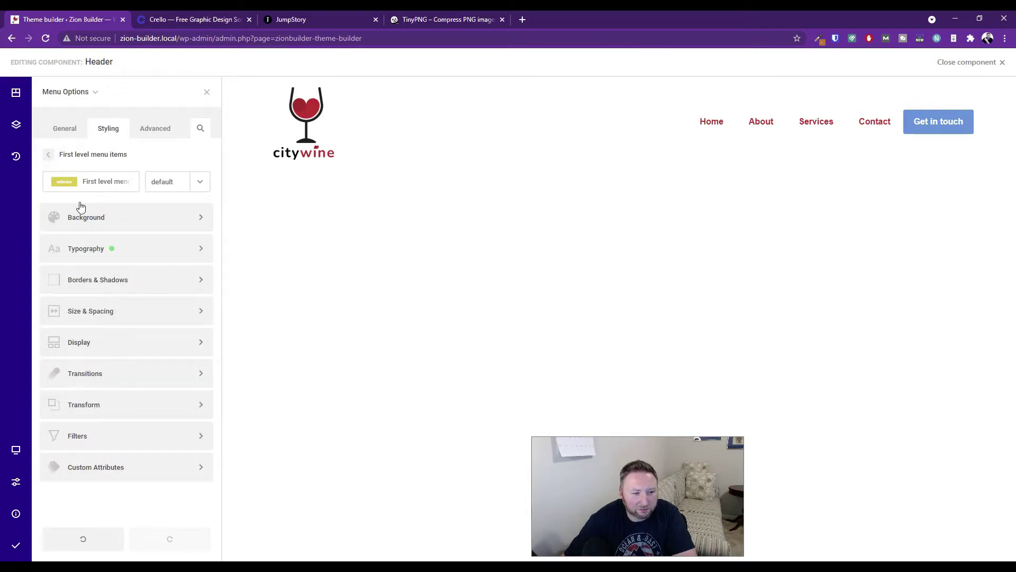
click(49, 155)
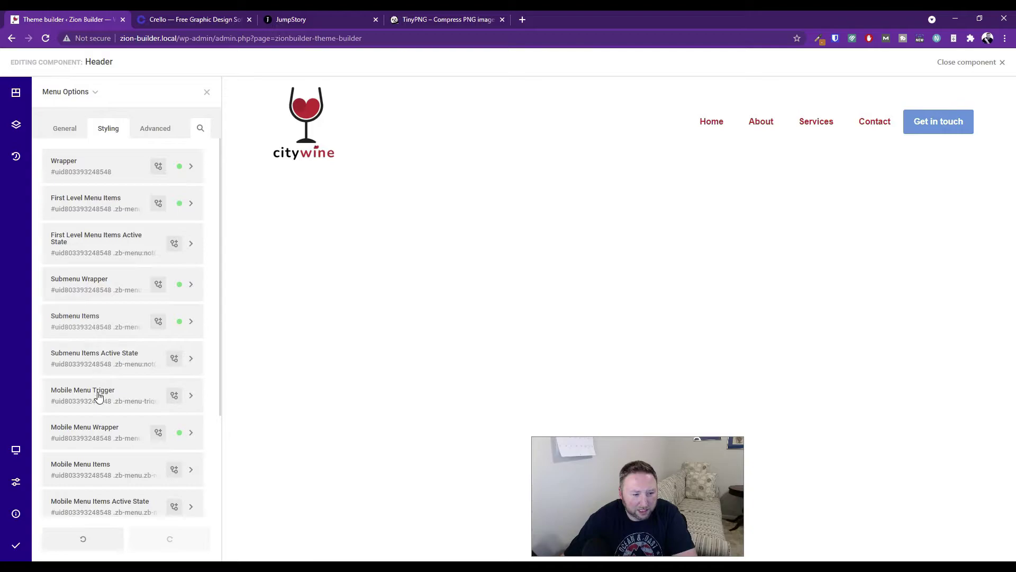
scroll(108, 483, down, 2)
scroll(108, 485, down, 1)
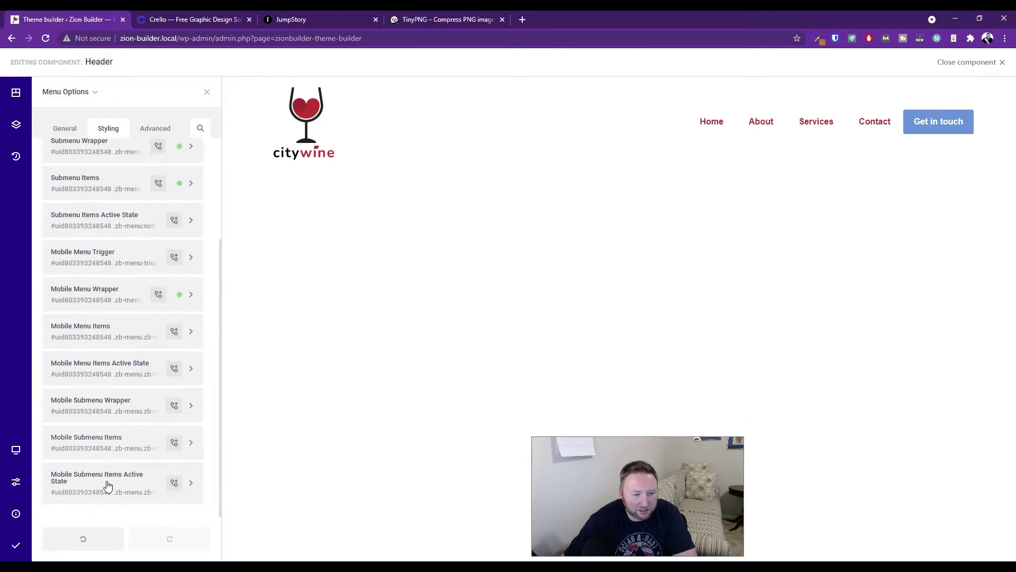
scroll(107, 484, up, 2)
Switch the builder preview to mobile width.
mouse_move(17, 451)
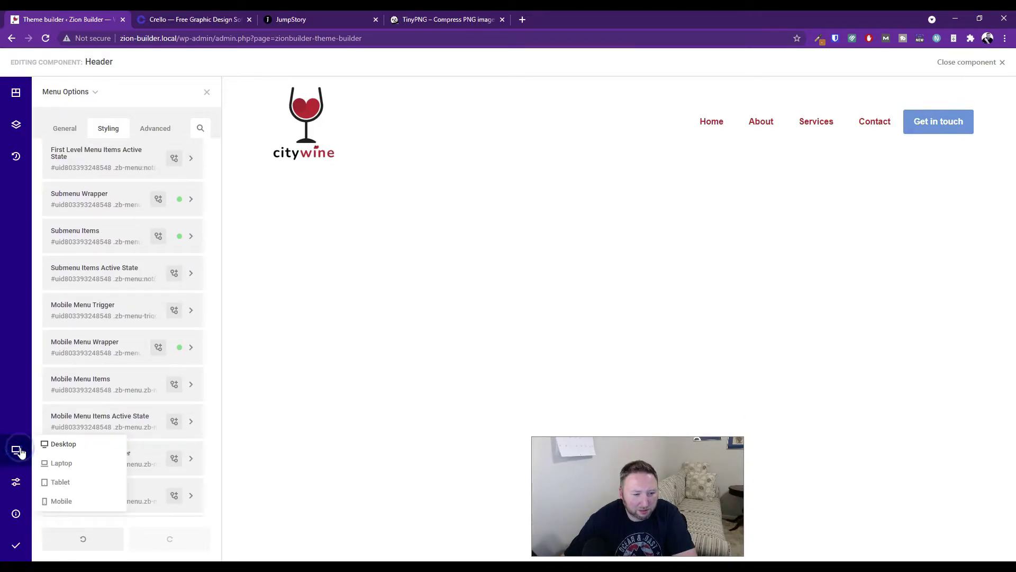
click(60, 481)
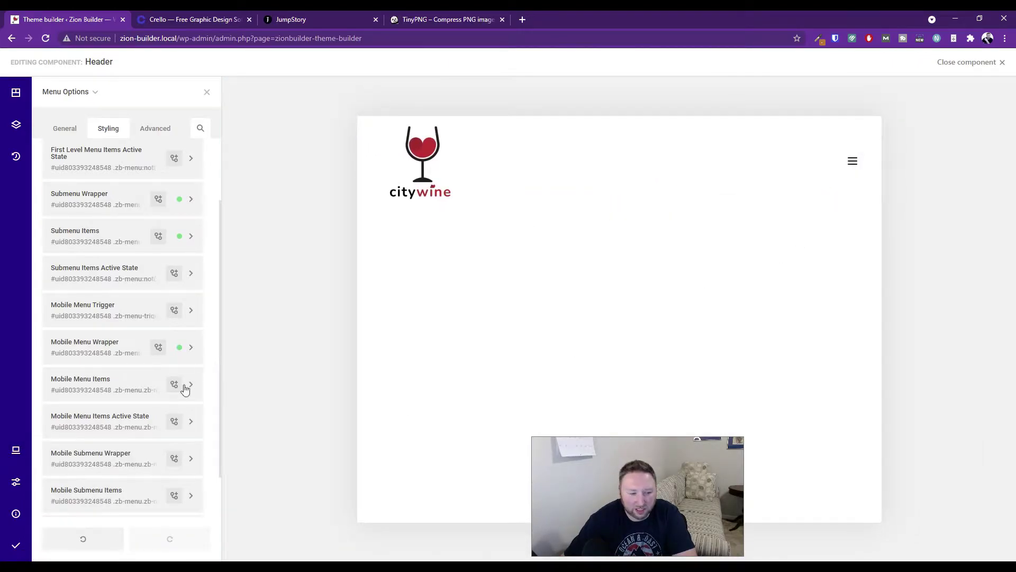
mouse_move(16, 450)
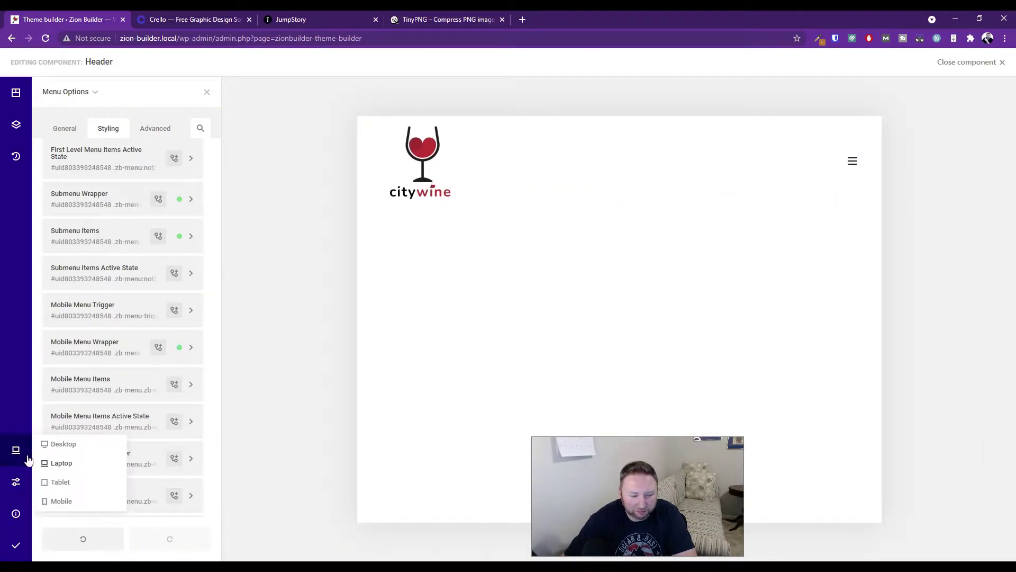
click(56, 483)
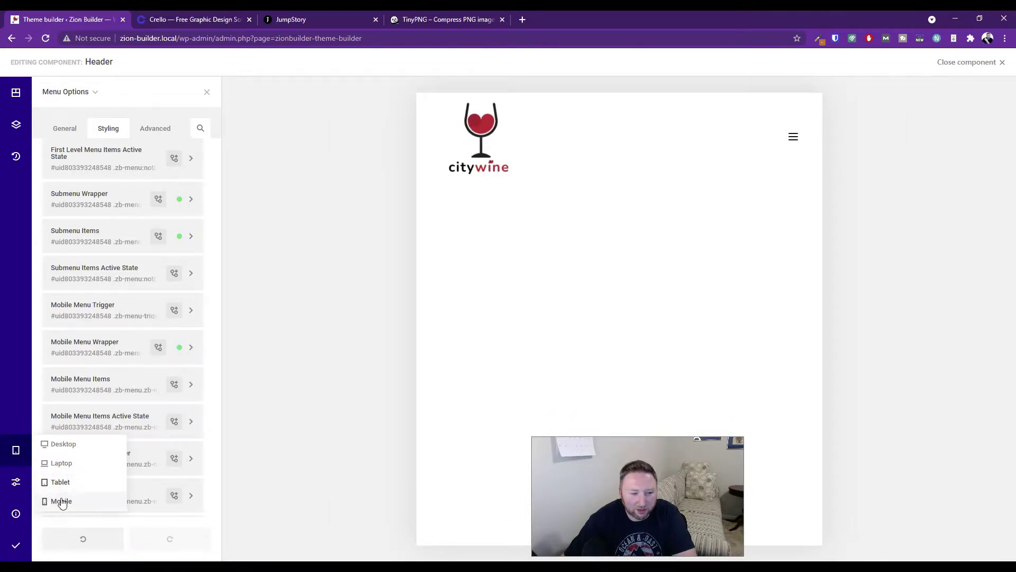
click(61, 500)
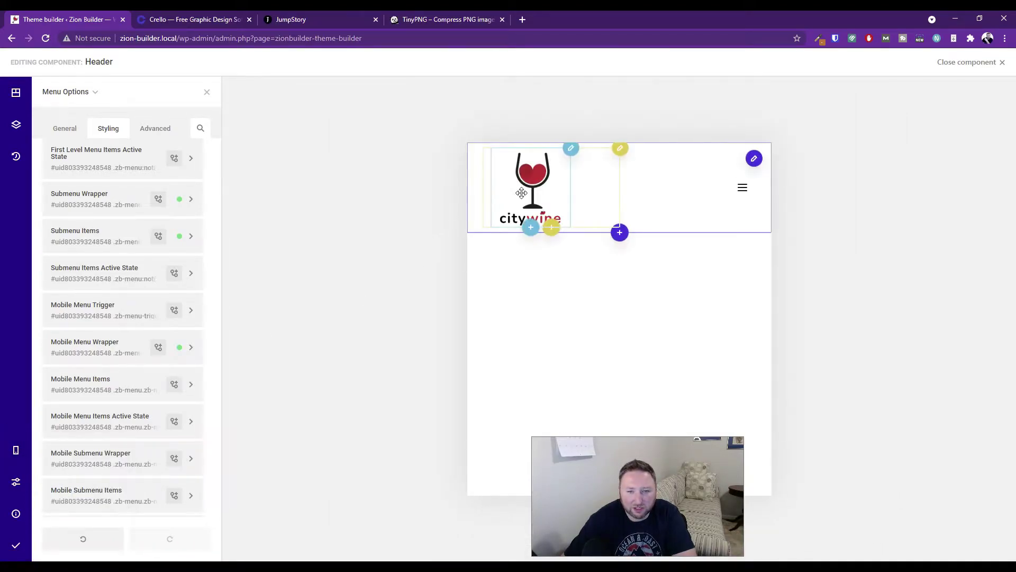
Try a custom 100×100 logo image size, then revert the logo to thumbnail size.
mouse_move(571, 148)
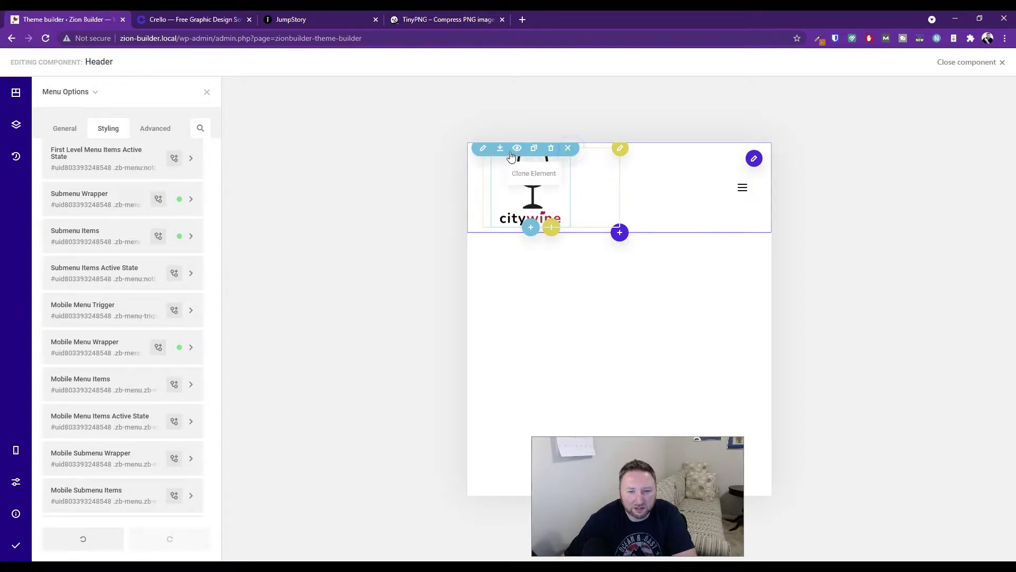
click(485, 151)
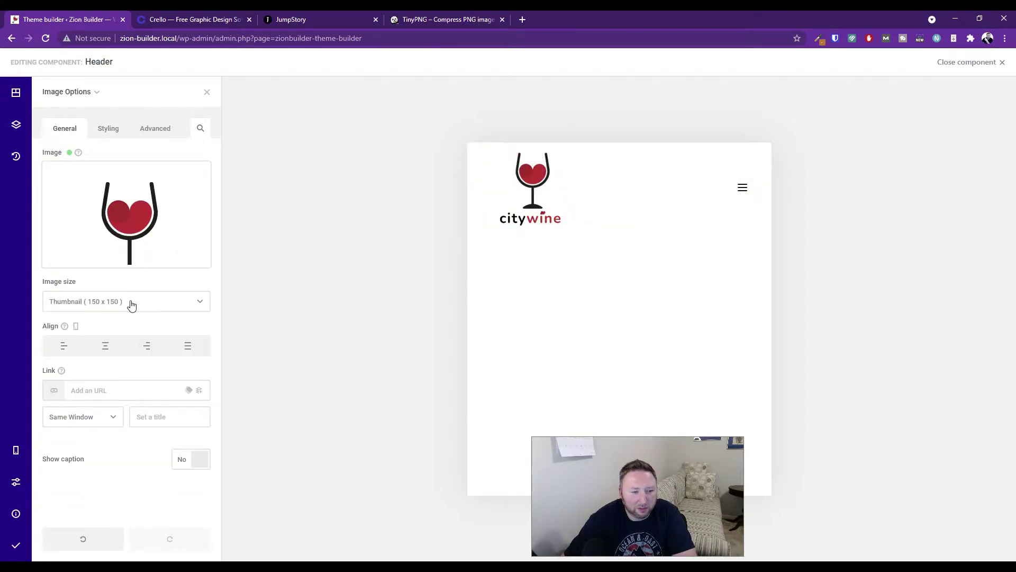
click(132, 306)
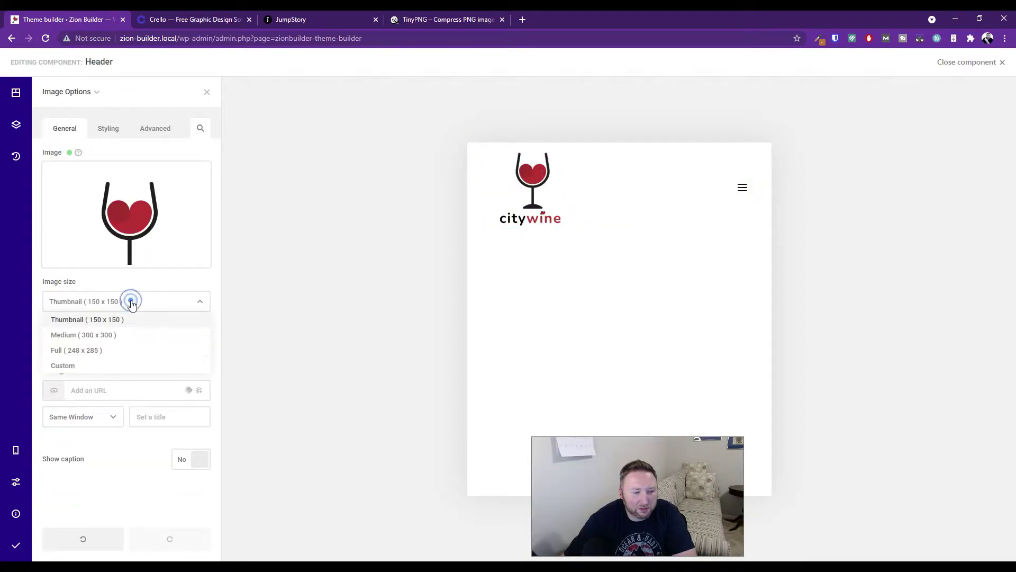
click(100, 364)
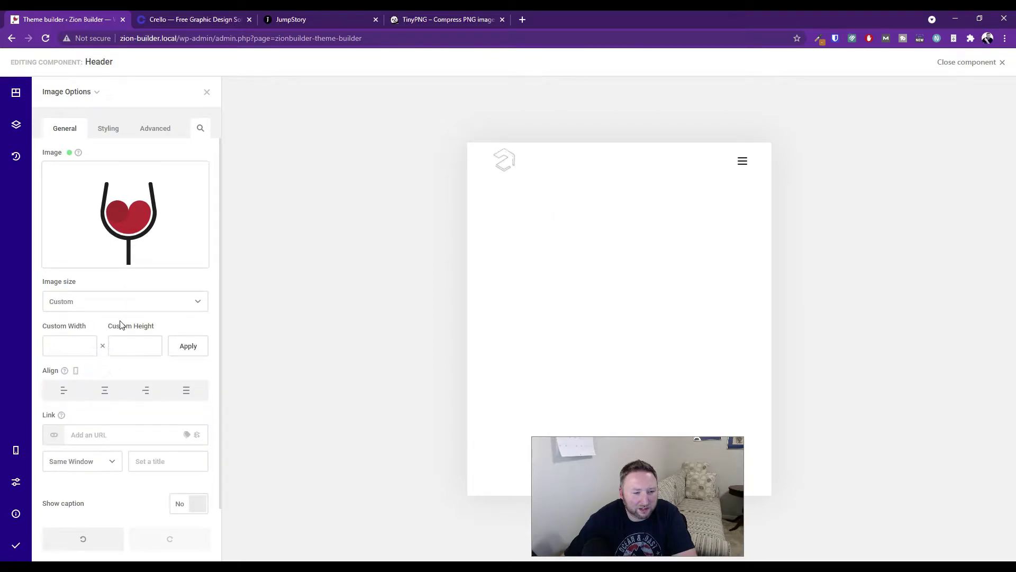
click(64, 343)
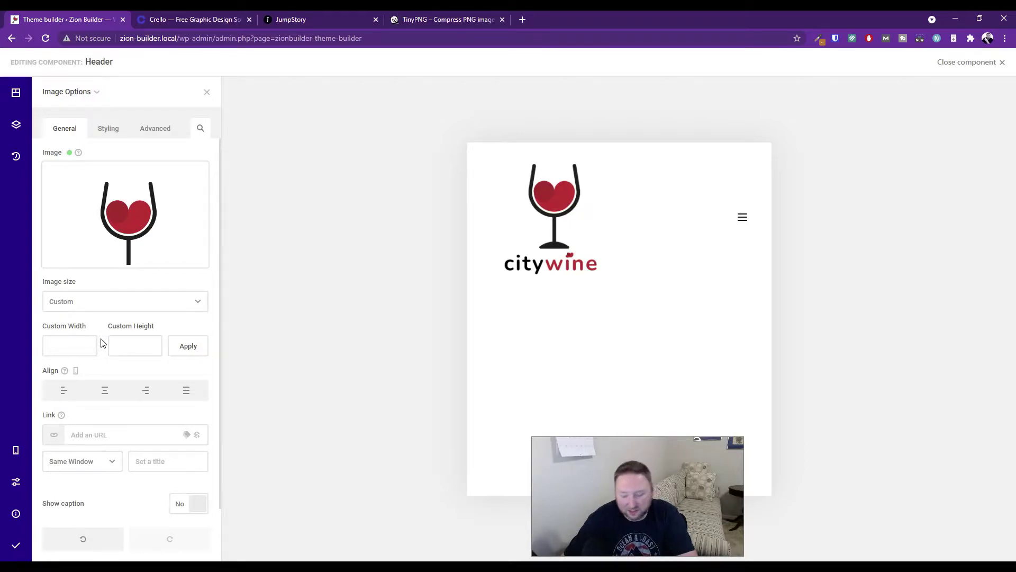
text(100)
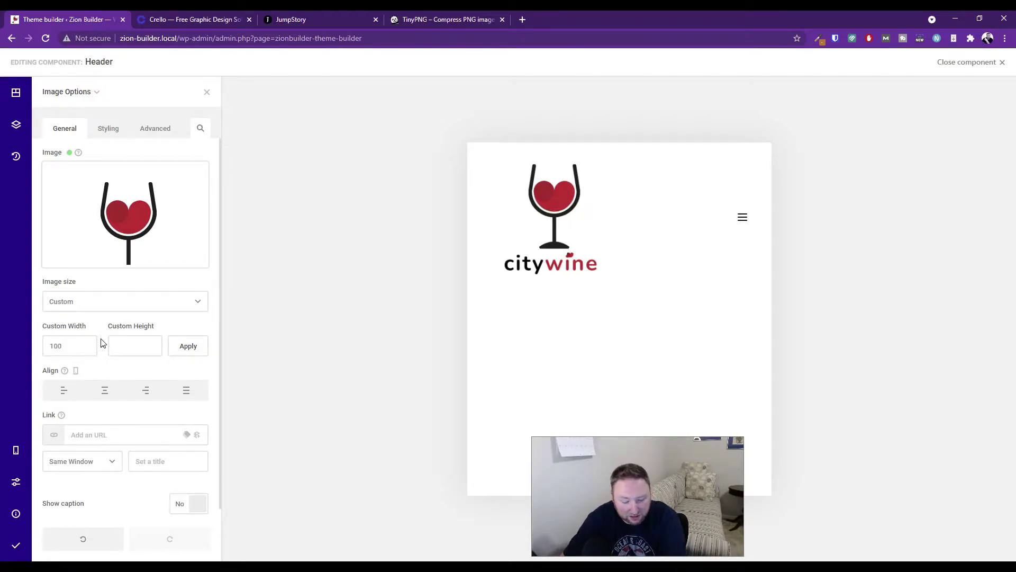
click(148, 344)
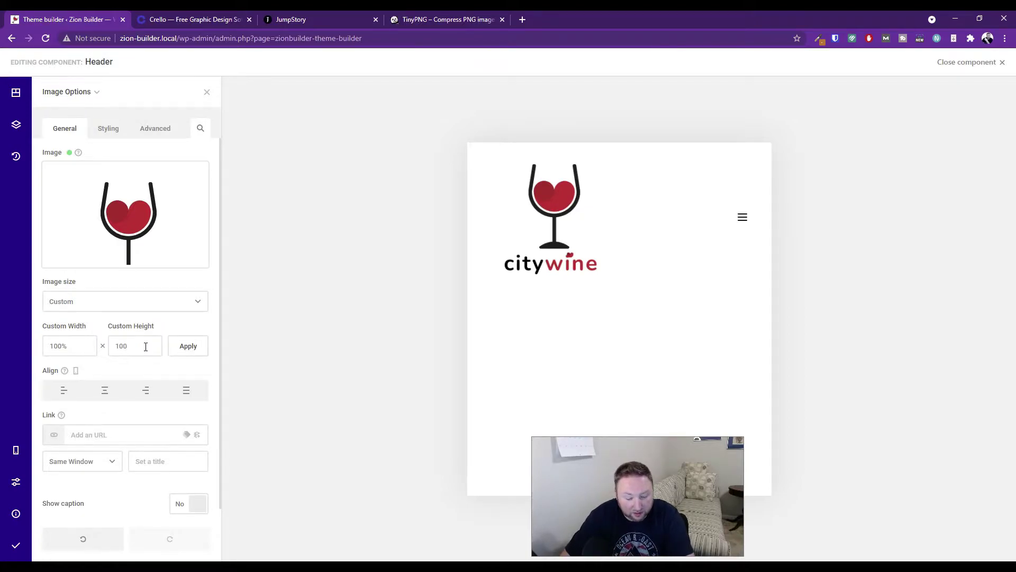
text(100)
click(191, 352)
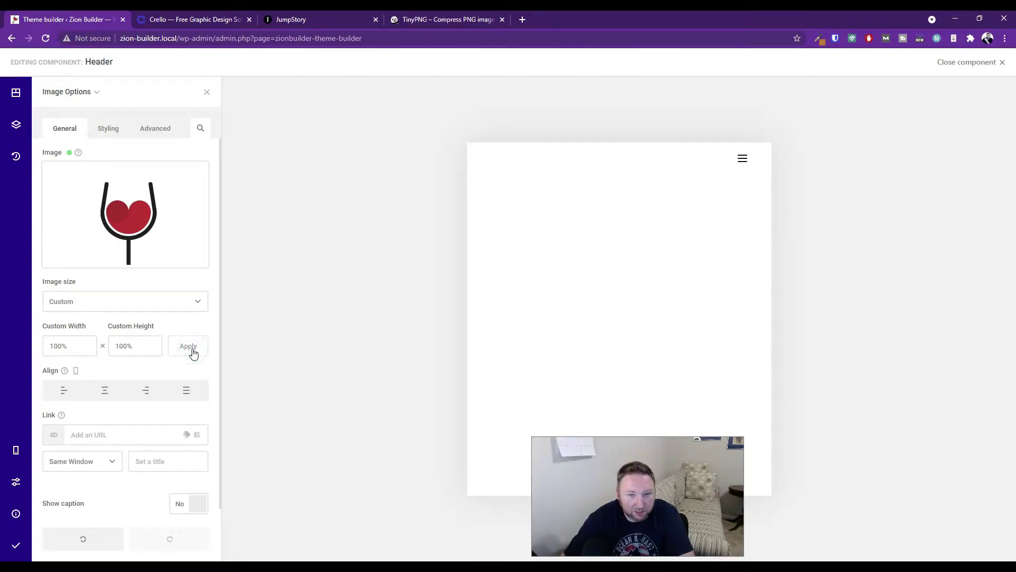
triple_click(78, 346)
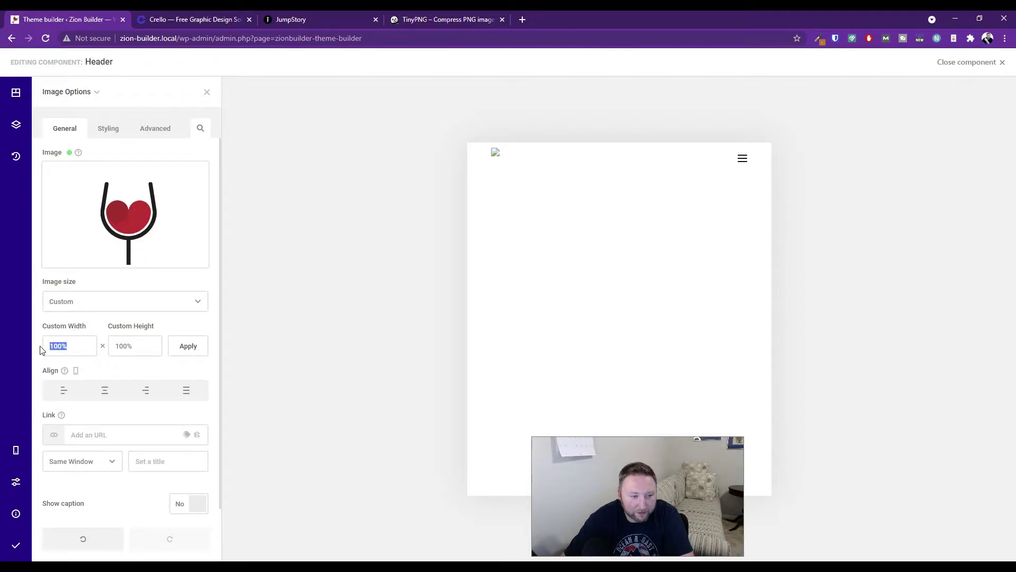
key(BackSpace)
key(Tab)
key(BackSpace)
click(99, 305)
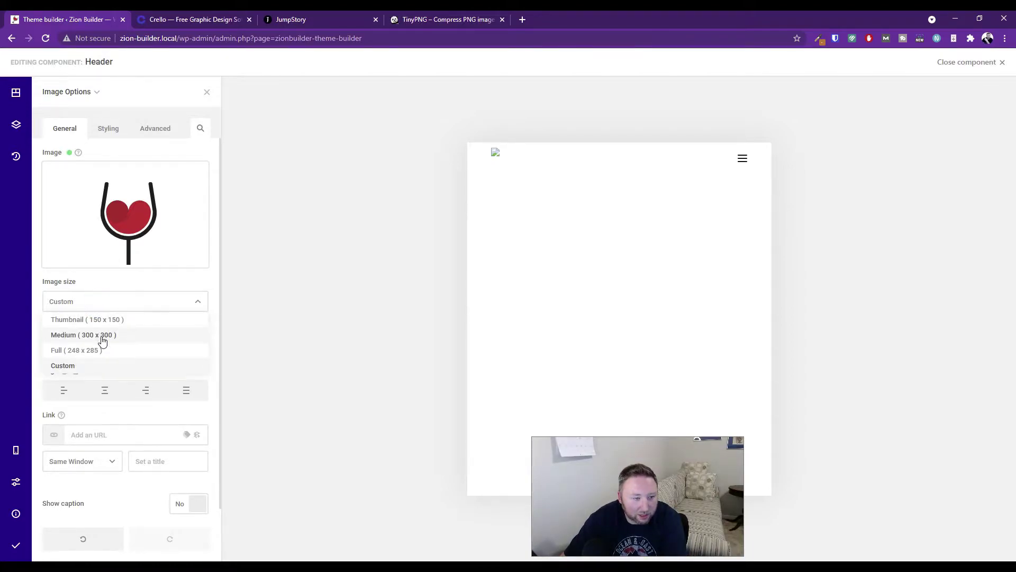
click(101, 319)
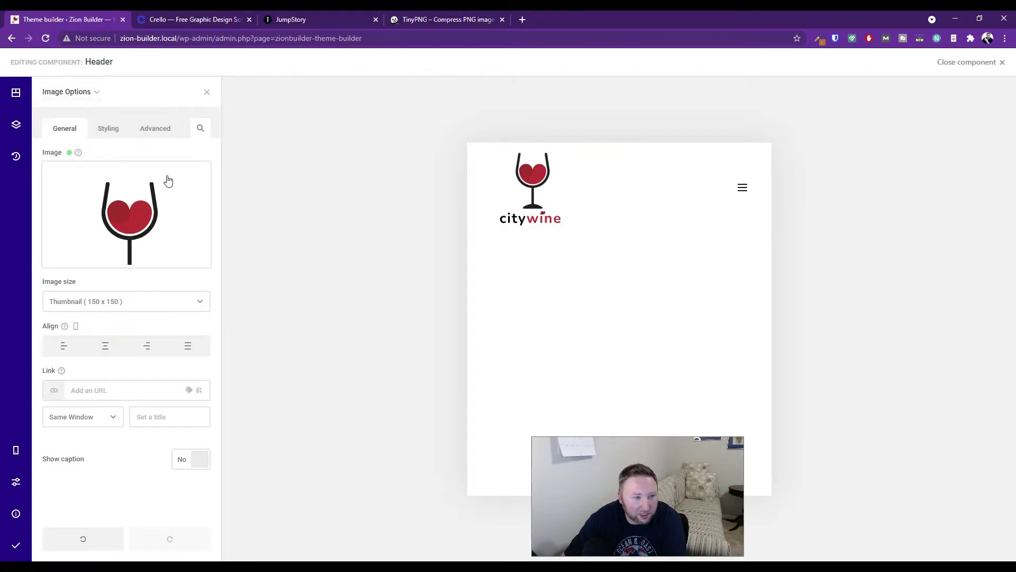
In the logo's Image Styles > Size & Spacing, set the width to 75%.
click(108, 131)
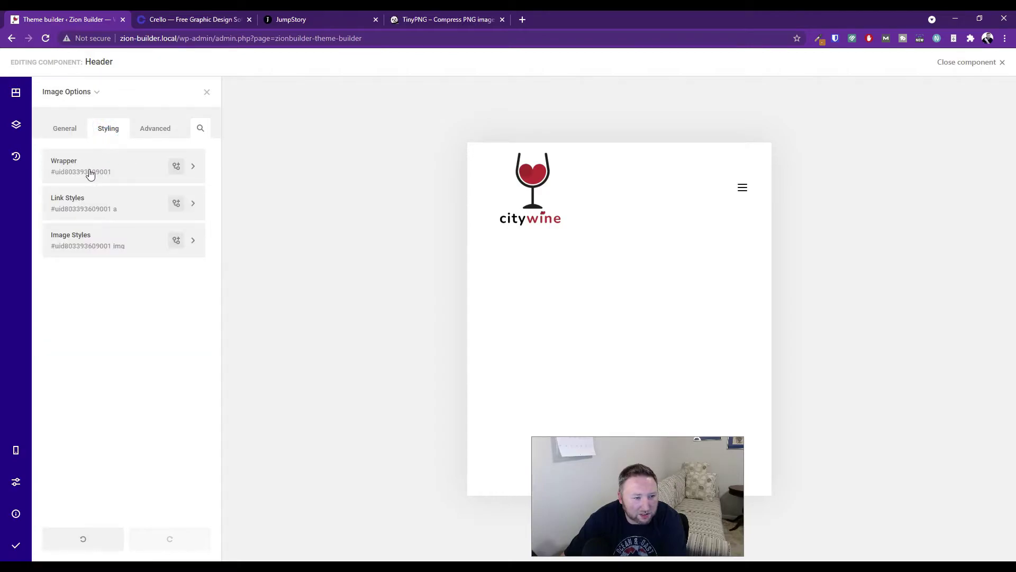
click(95, 244)
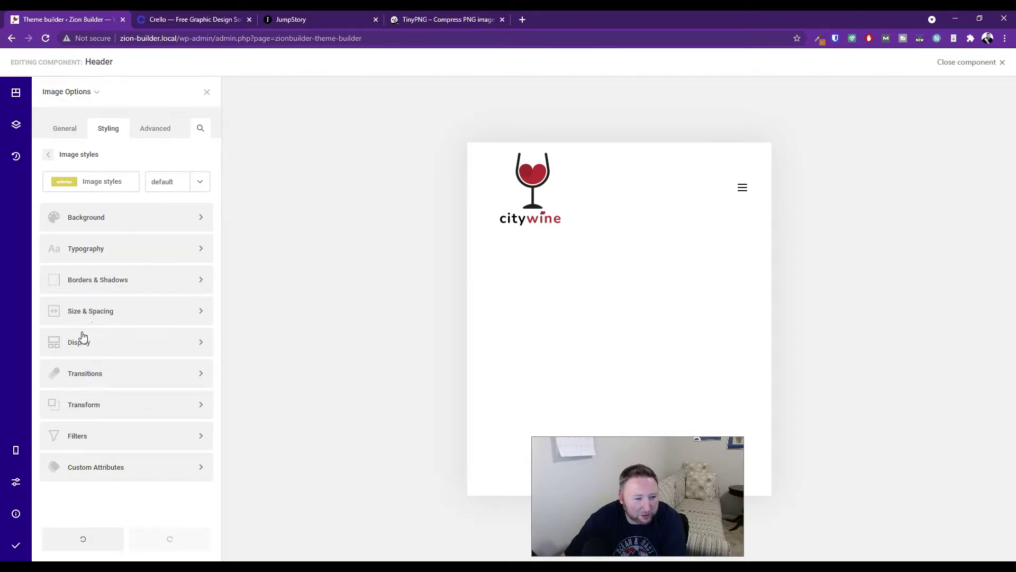
click(85, 311)
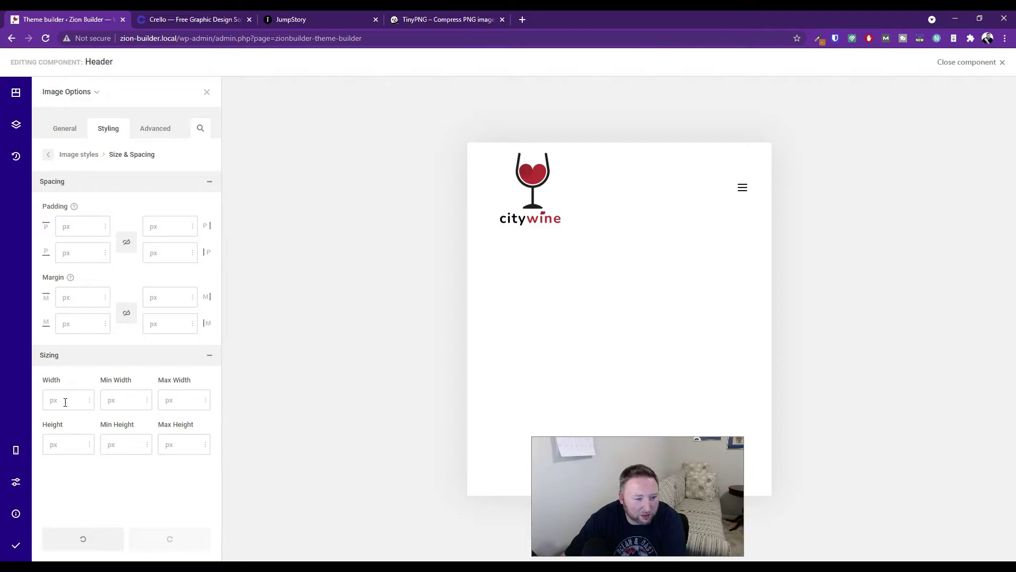
click(88, 400)
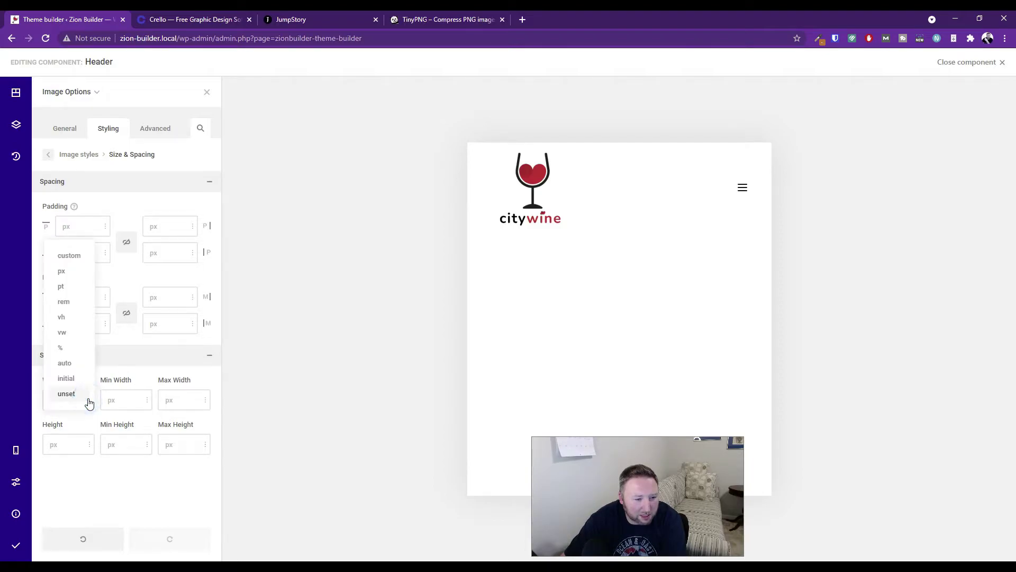
click(59, 418)
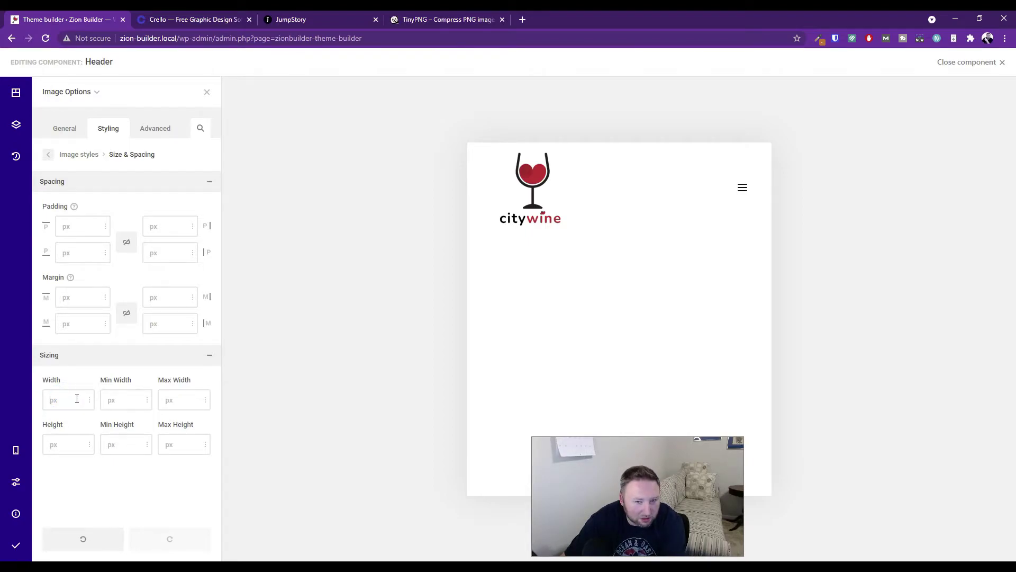
click(76, 401)
text(100)
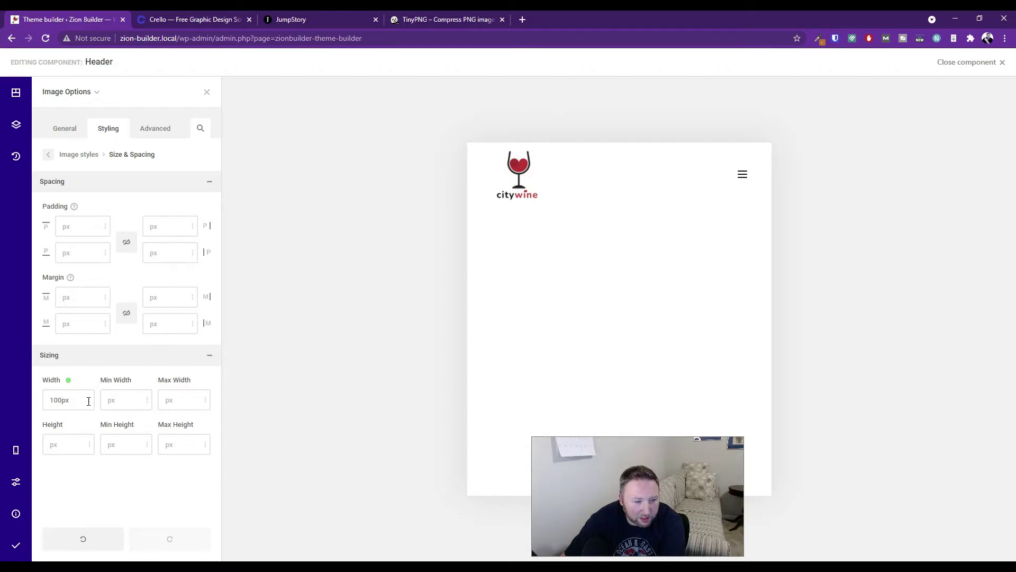
click(89, 401)
click(62, 345)
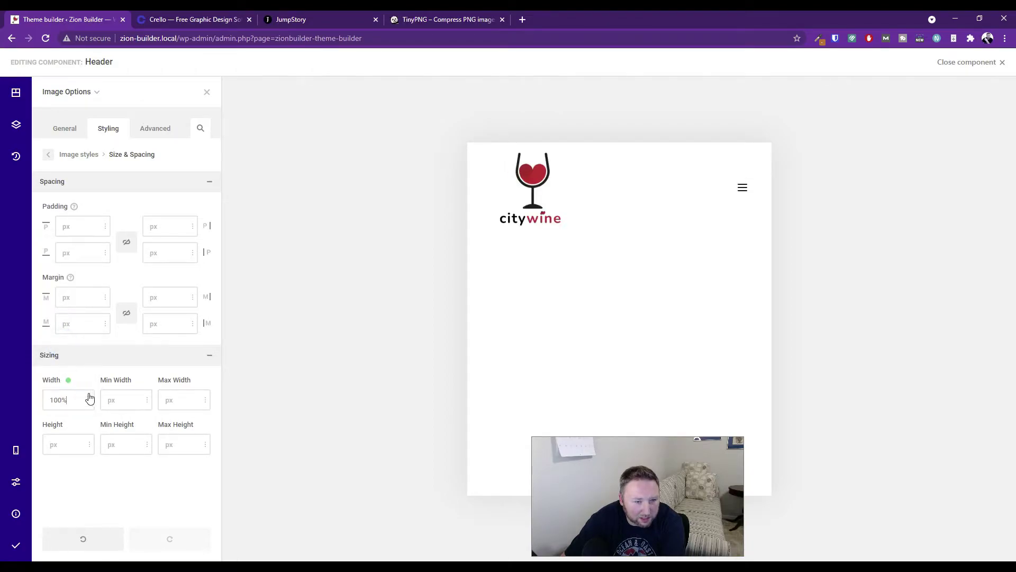
double_click(62, 400)
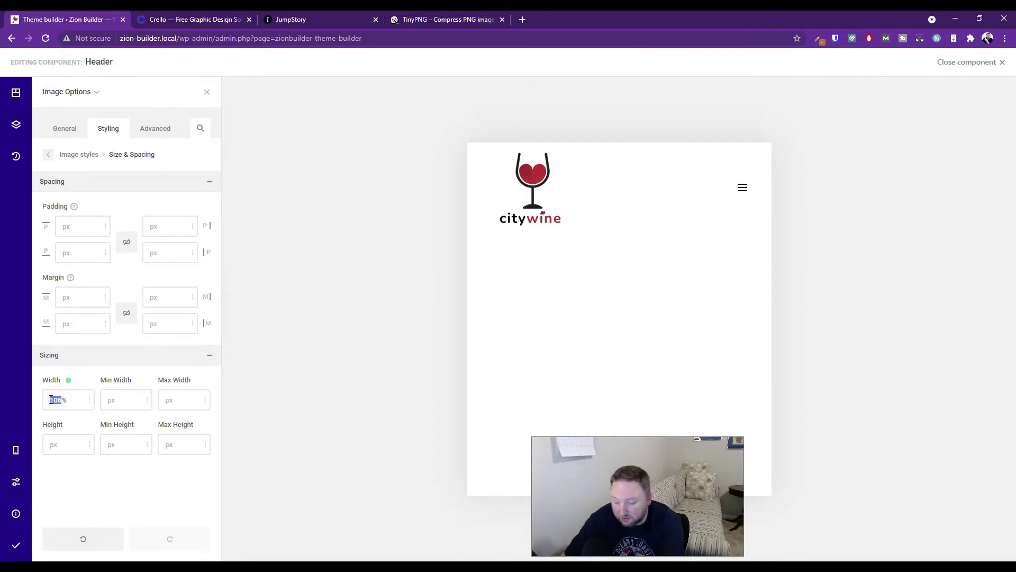
text(50)
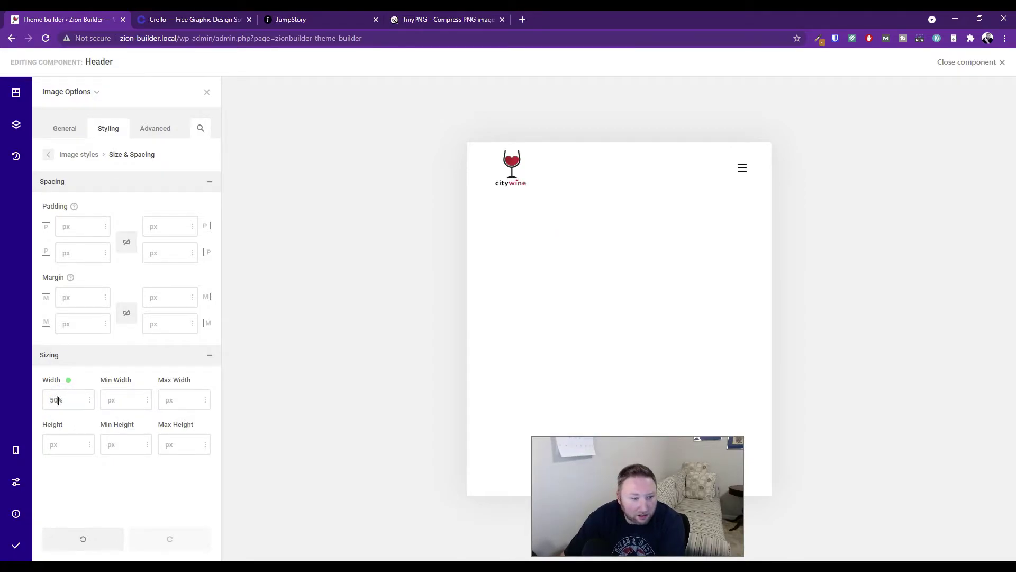
double_click(58, 400)
text(75)
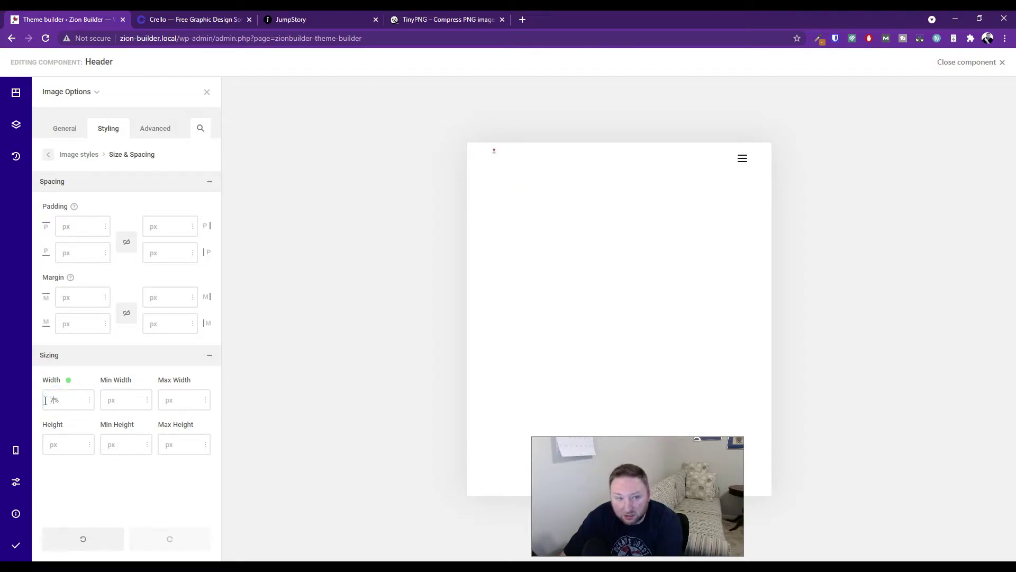
Set the logo height to 75%.
click(72, 444)
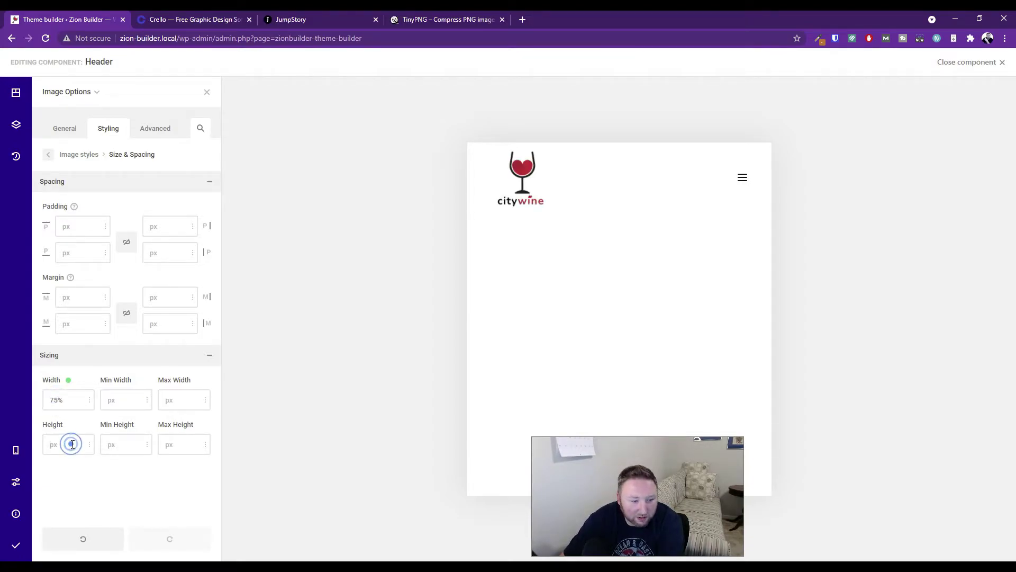
text(75)
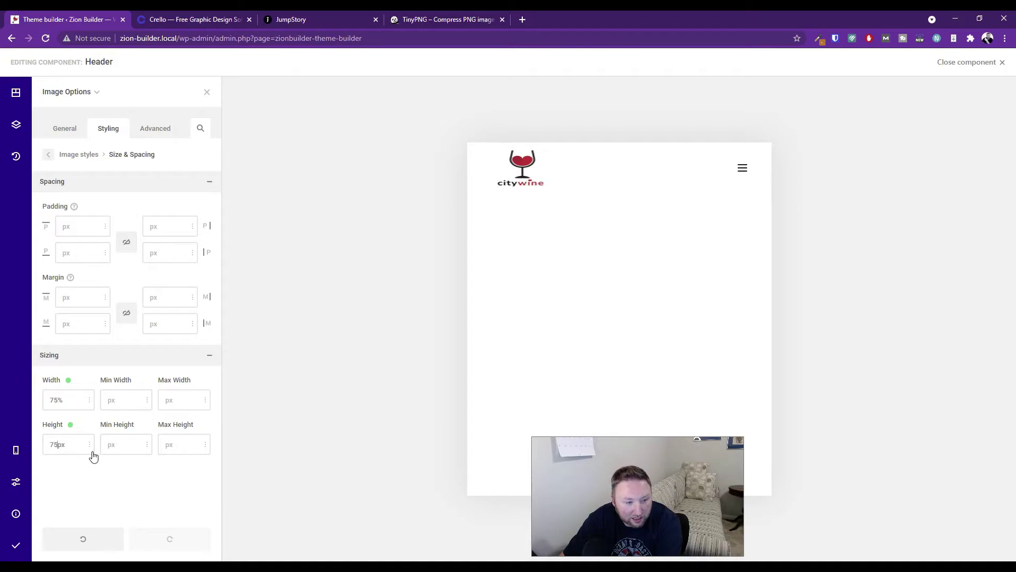
click(90, 444)
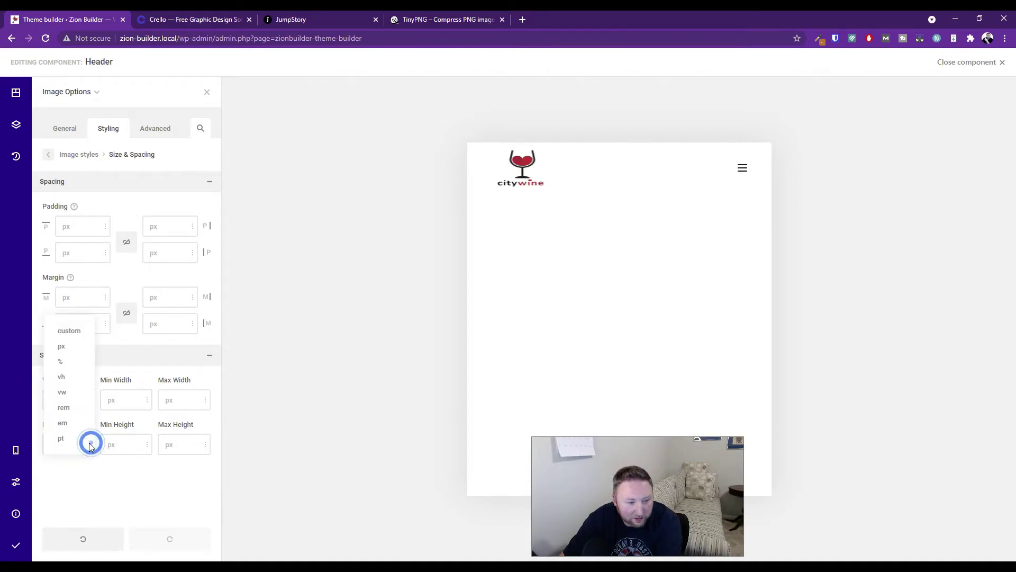
click(70, 368)
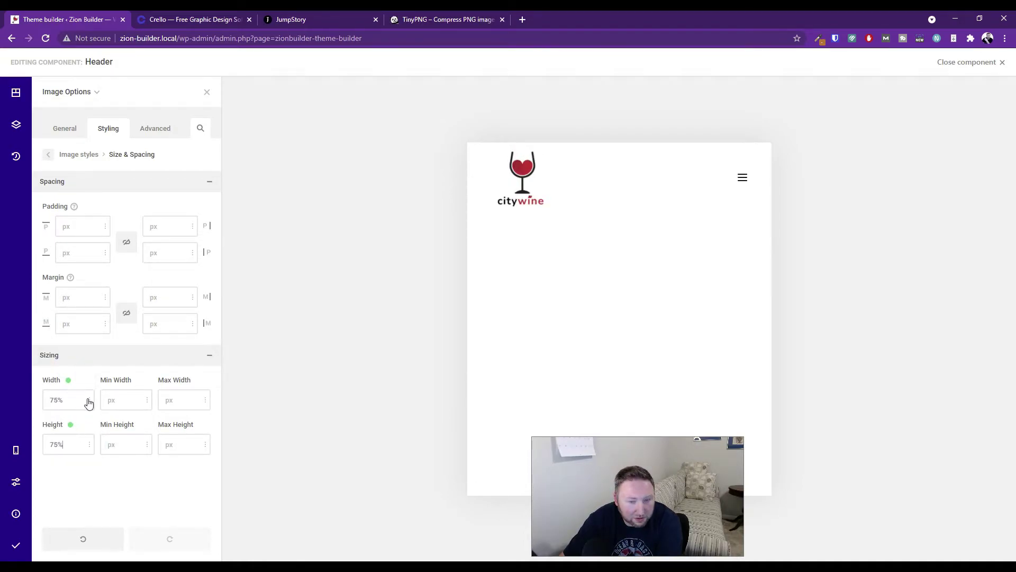
click(743, 180)
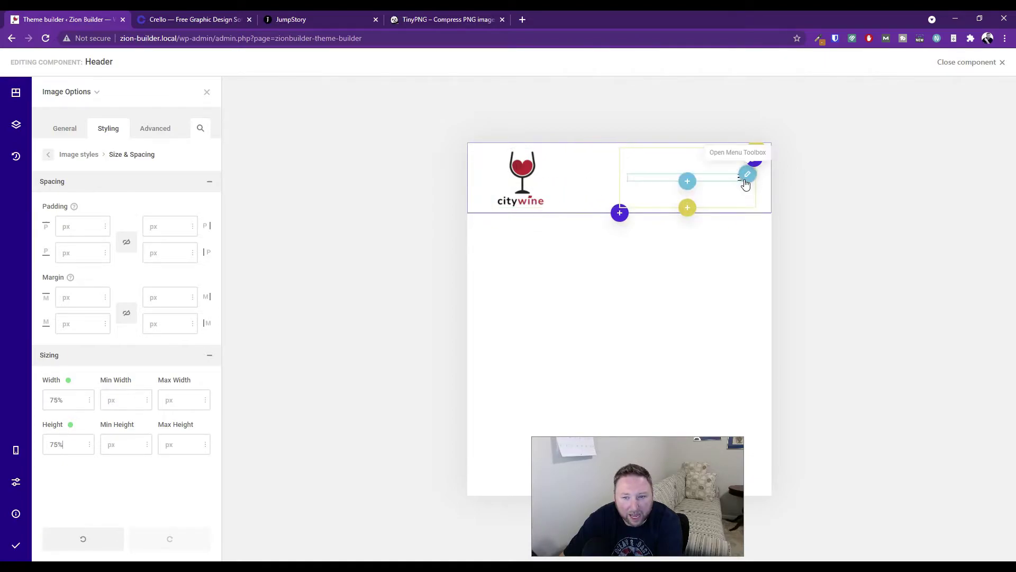
click(745, 180)
click(15, 450)
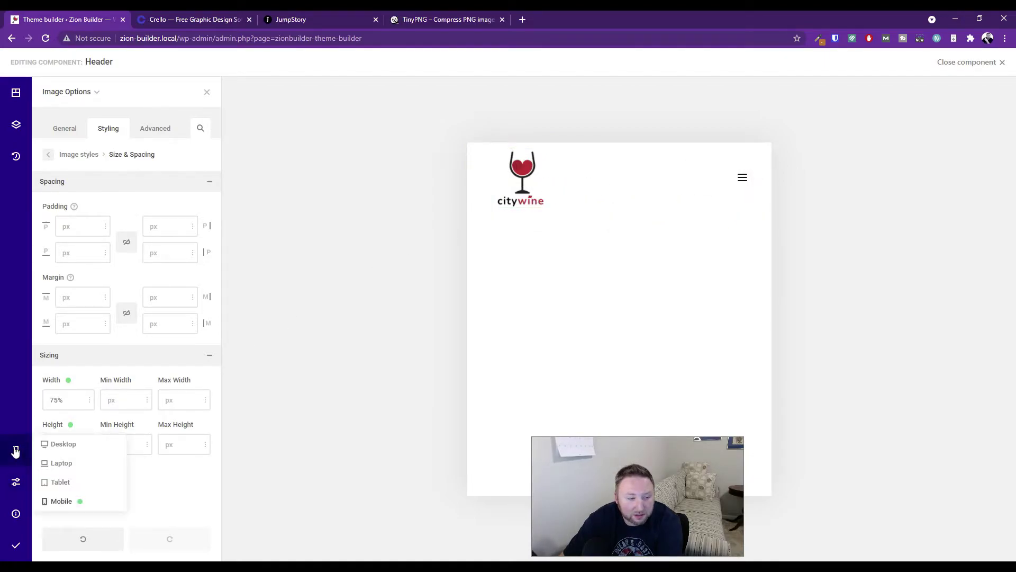
Switch the preview back to desktop and close the logo image settings.
click(75, 449)
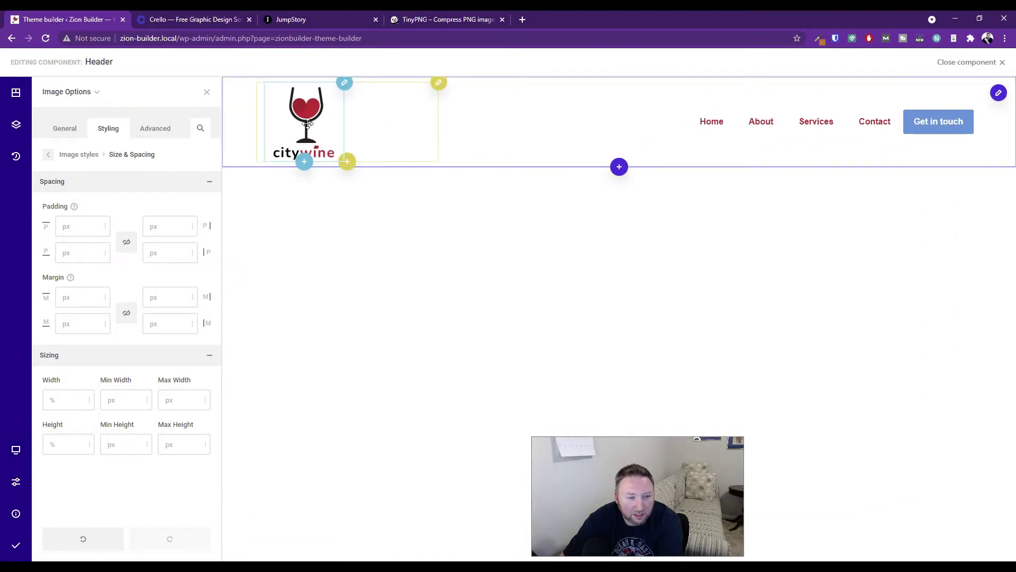
click(71, 129)
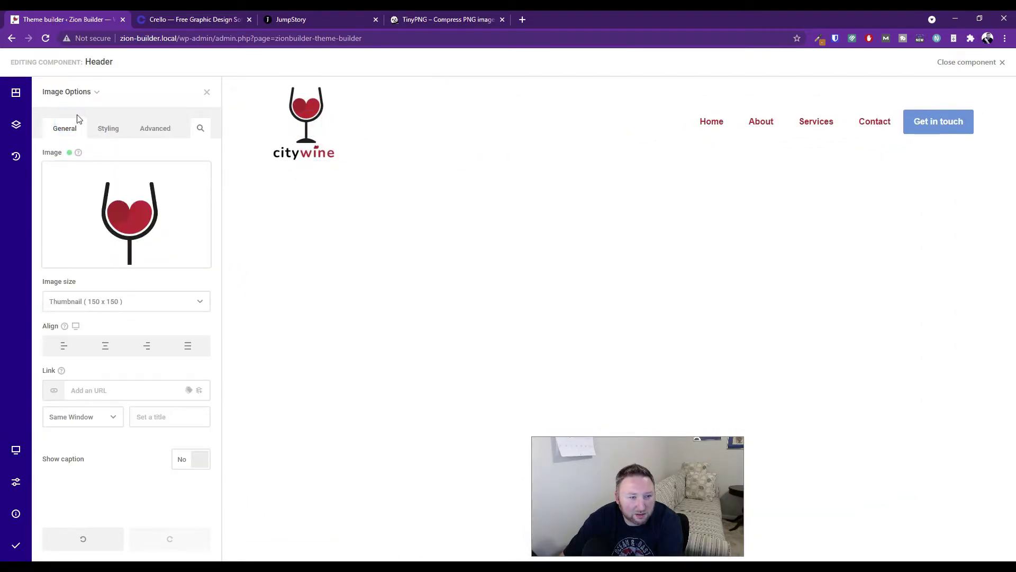
click(200, 93)
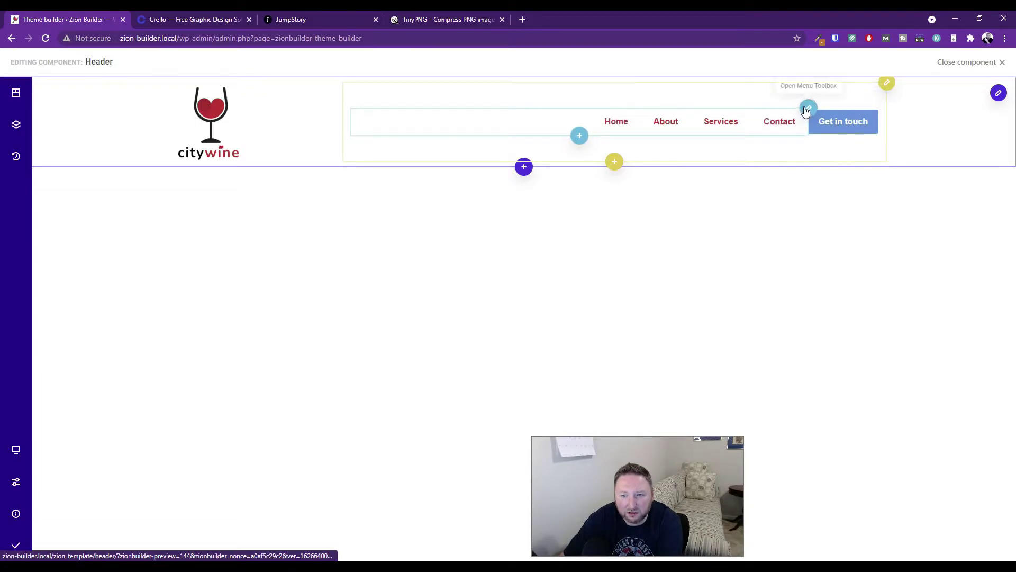
Set the menu's first-level items' :hover font colour to red #c12327 and close the menu settings.
mouse_move(805, 110)
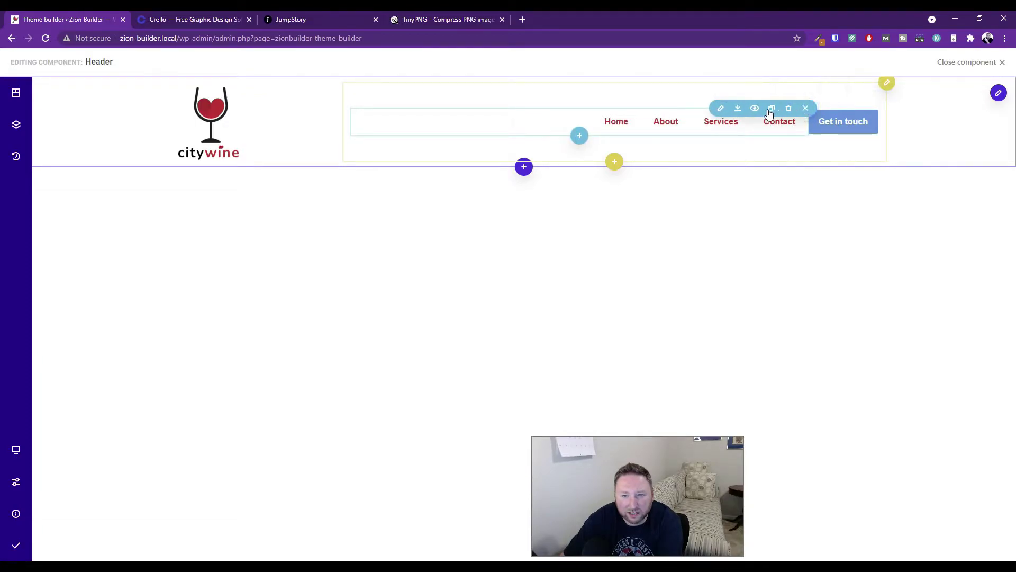
click(720, 108)
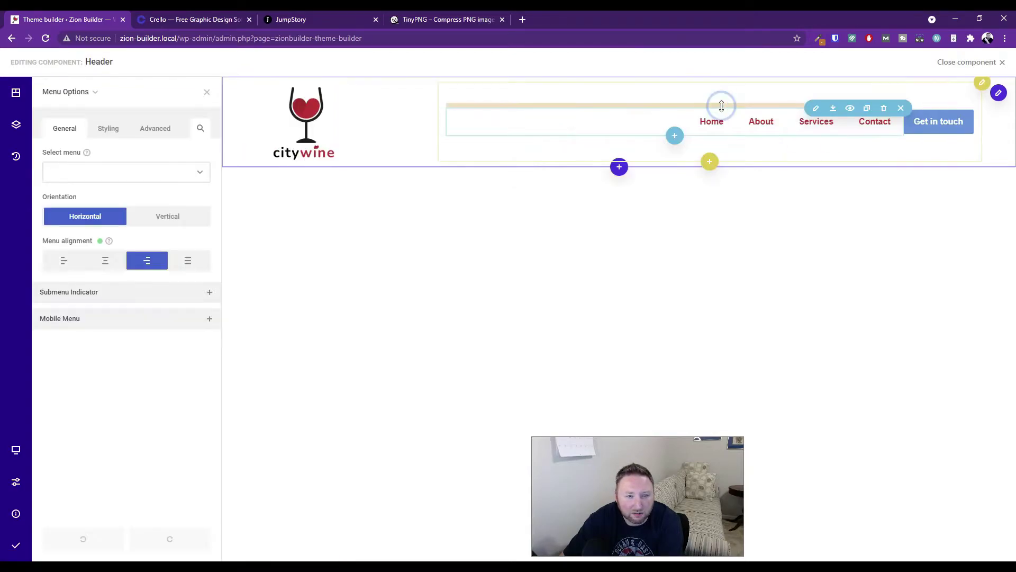
click(108, 128)
click(201, 182)
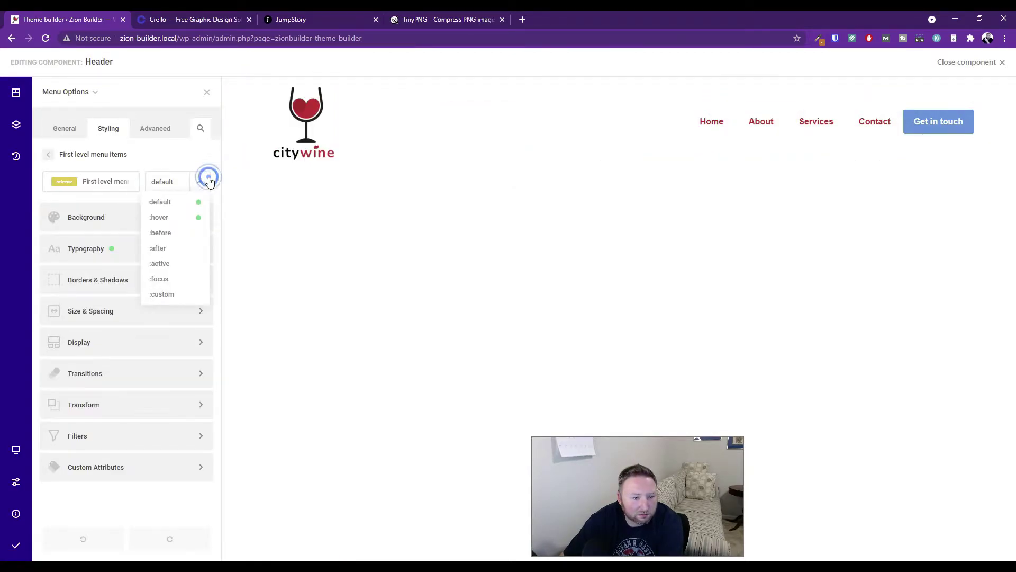
click(170, 223)
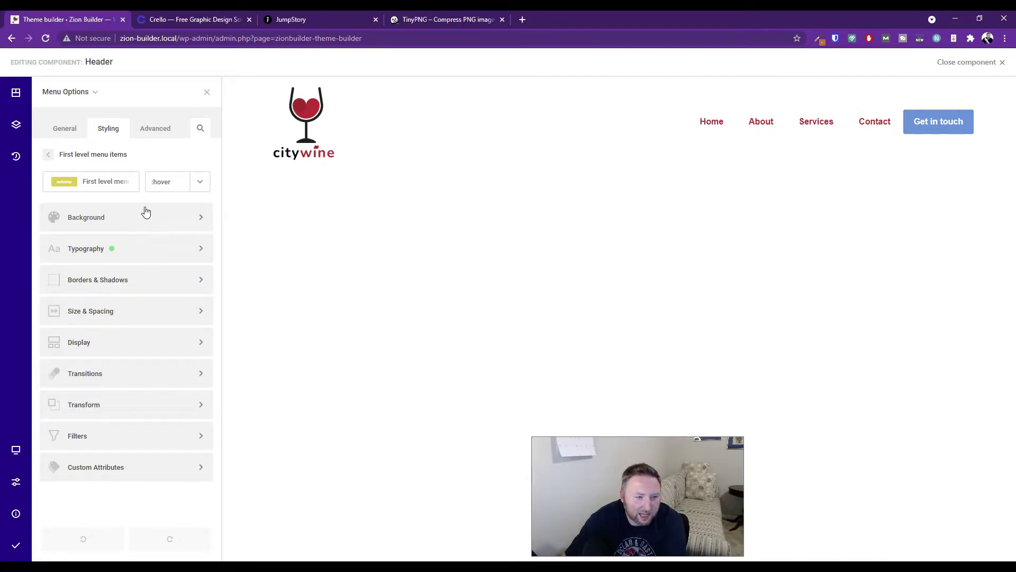
click(201, 182)
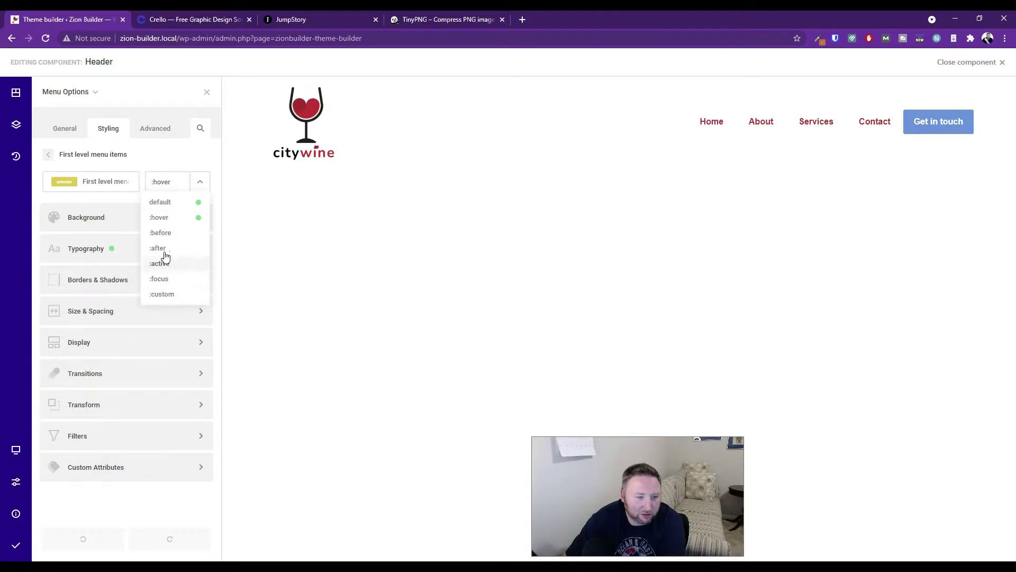
click(169, 218)
click(133, 249)
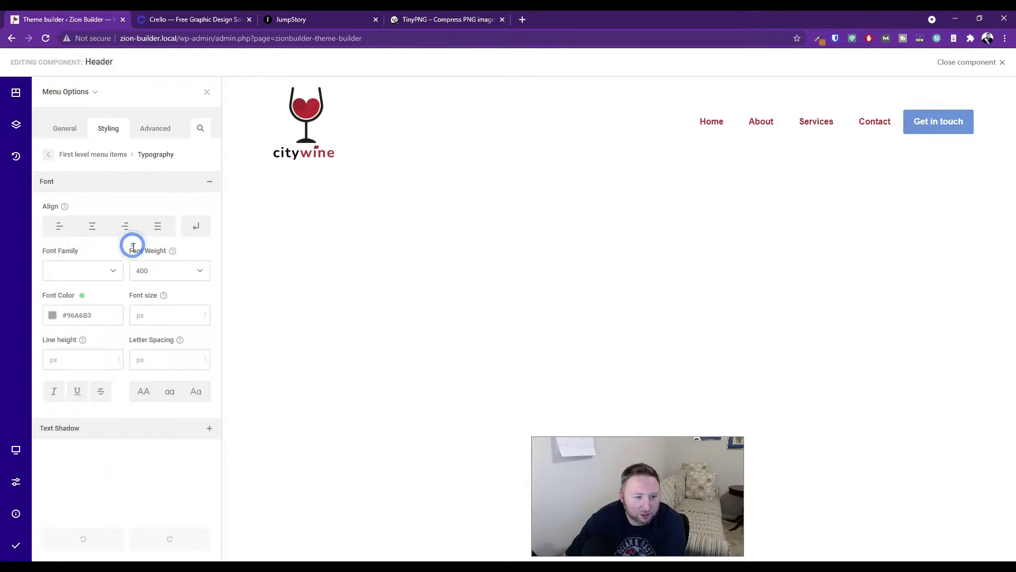
click(53, 315)
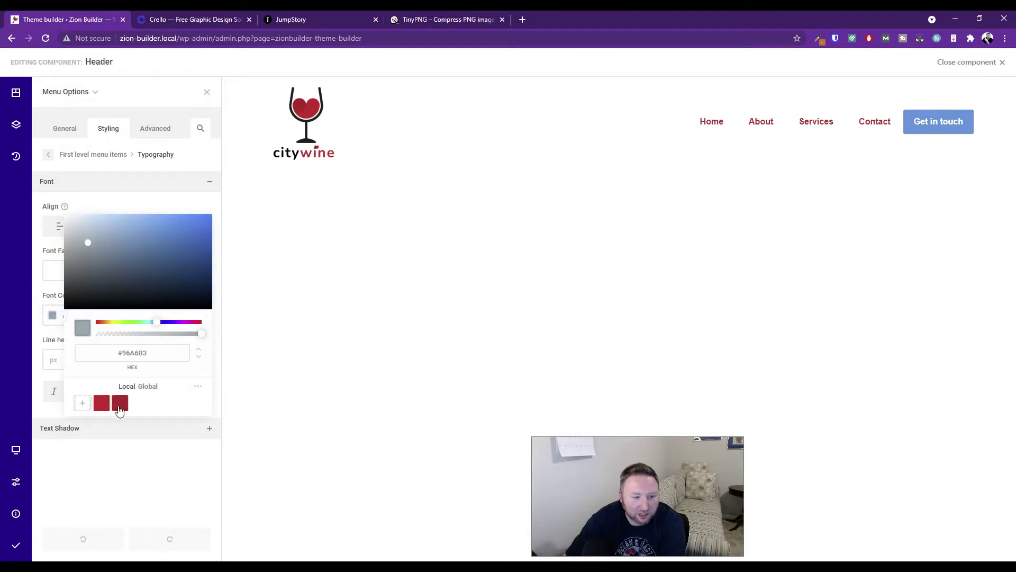
click(120, 403)
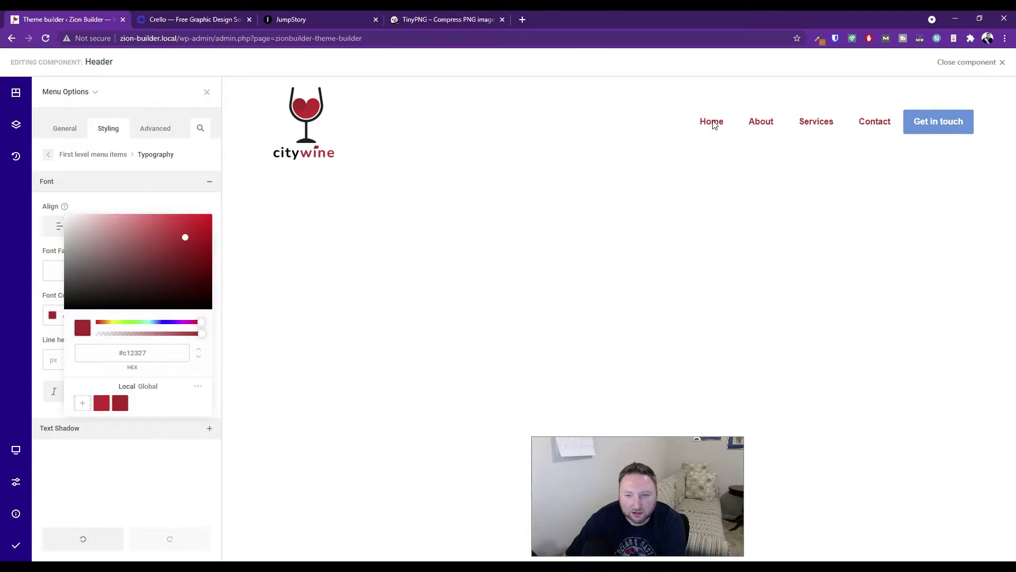
click(133, 202)
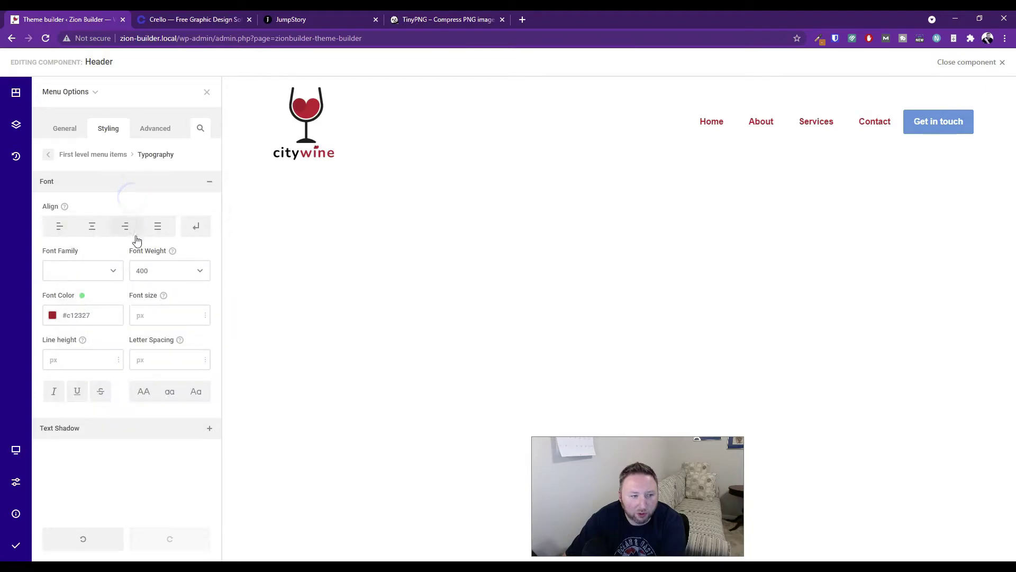
click(62, 129)
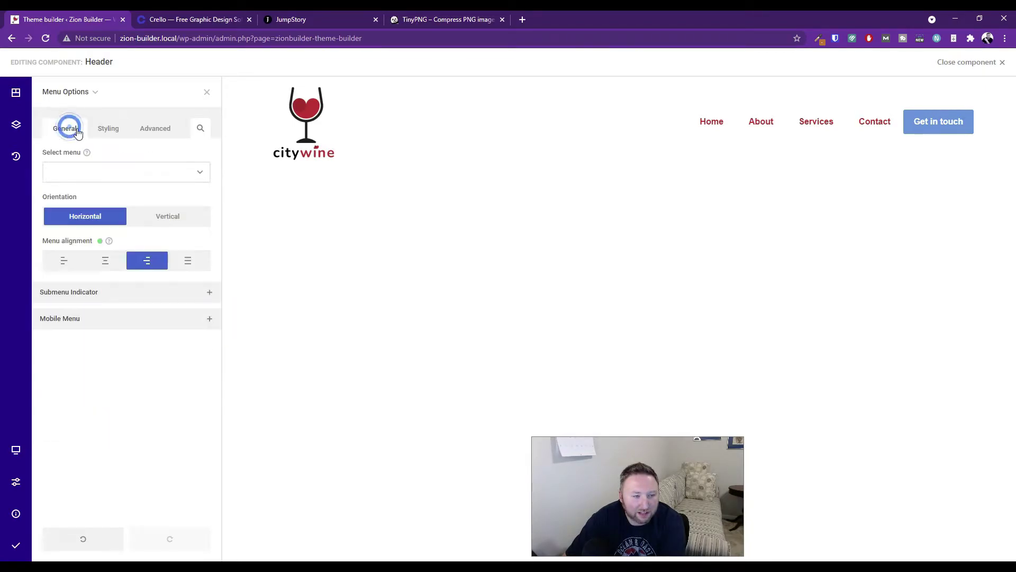
click(208, 93)
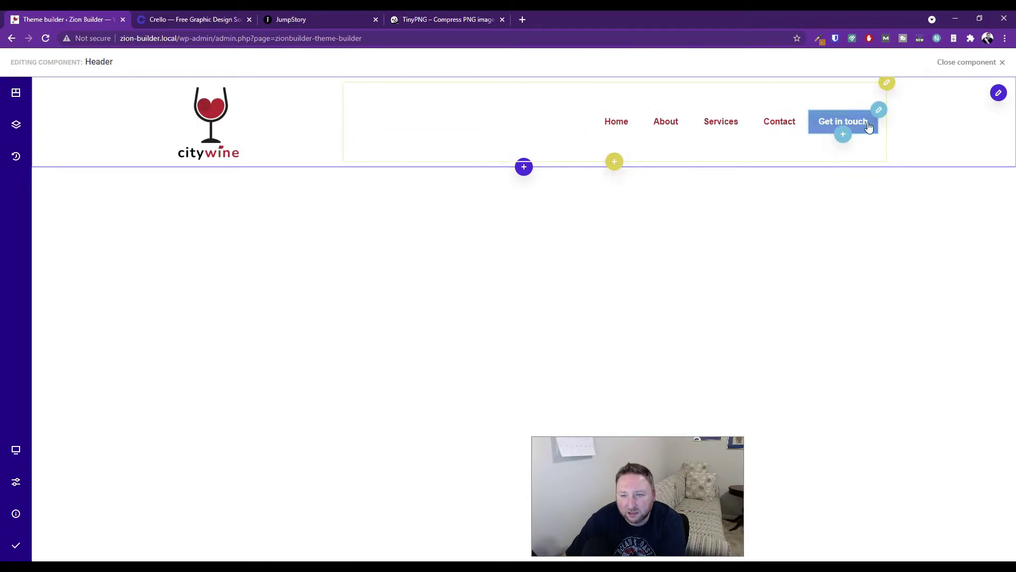
Replace the Get in touch button's blue background with the #c12327 red preset.
click(16, 123)
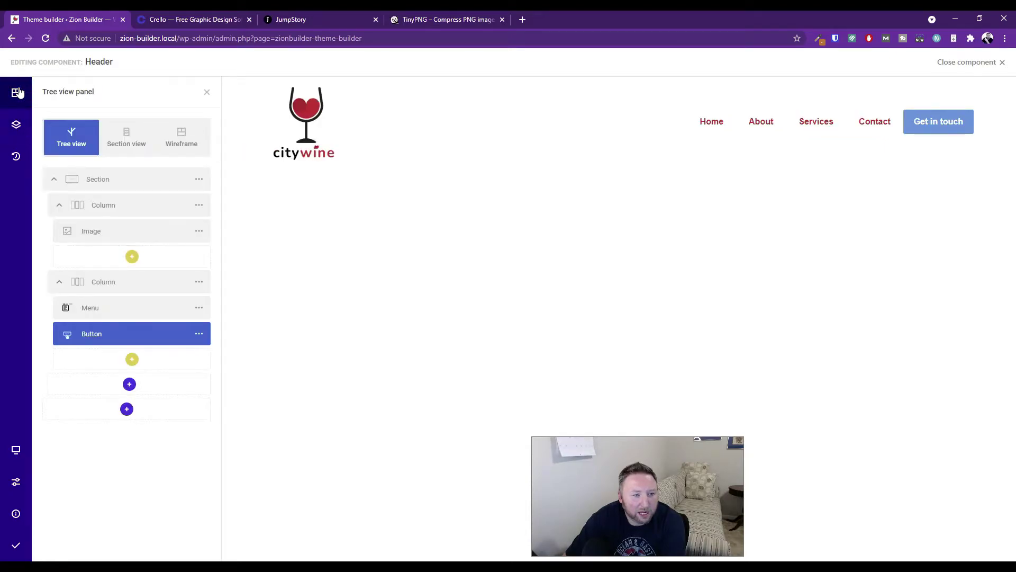
click(199, 334)
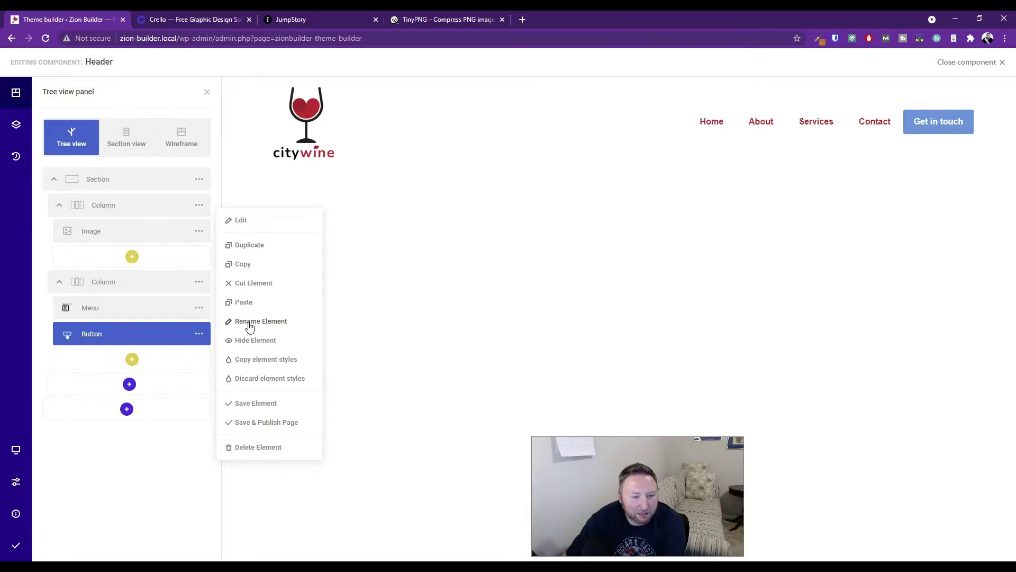
click(241, 219)
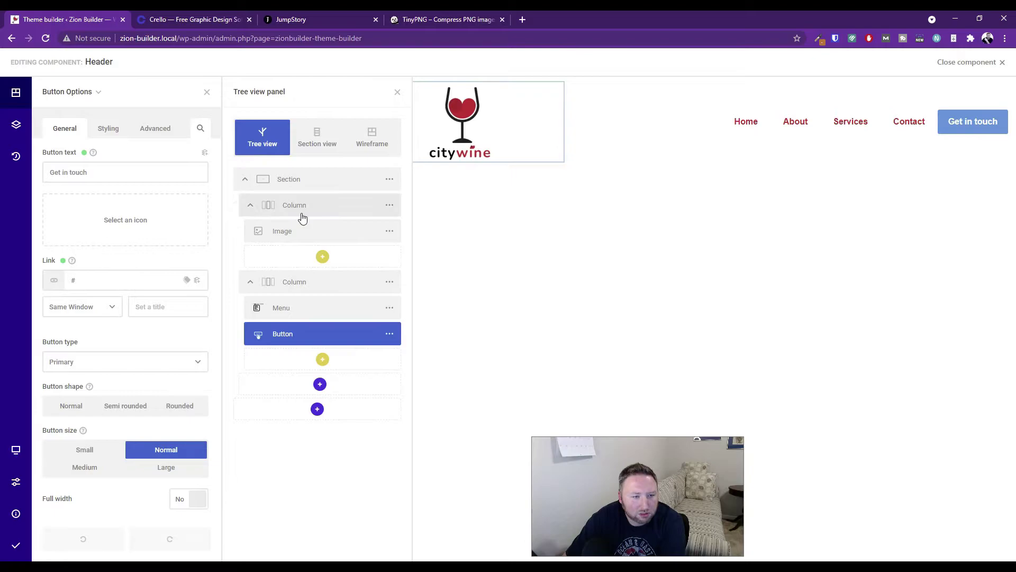
click(103, 128)
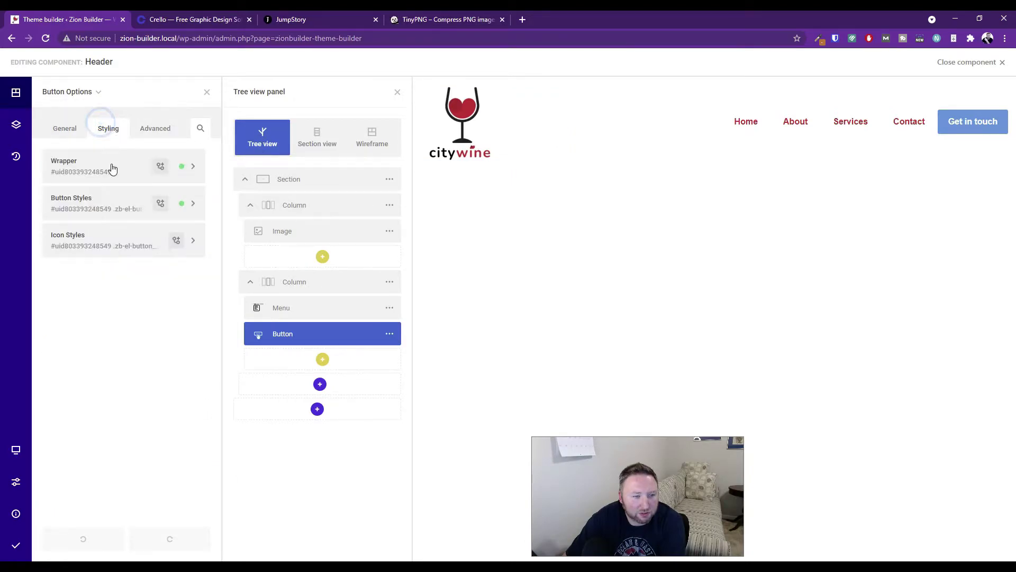
click(78, 206)
click(83, 222)
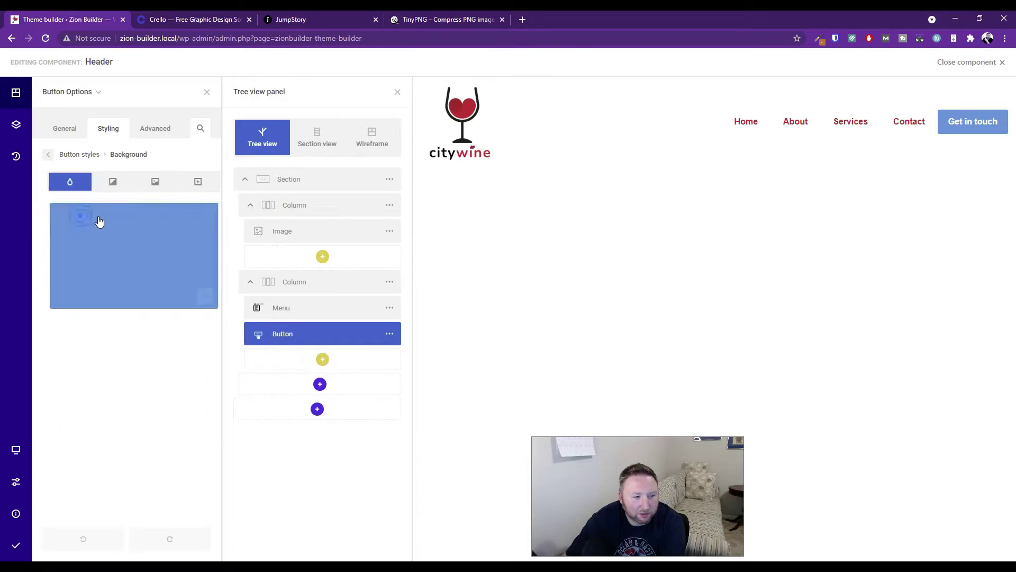
click(196, 295)
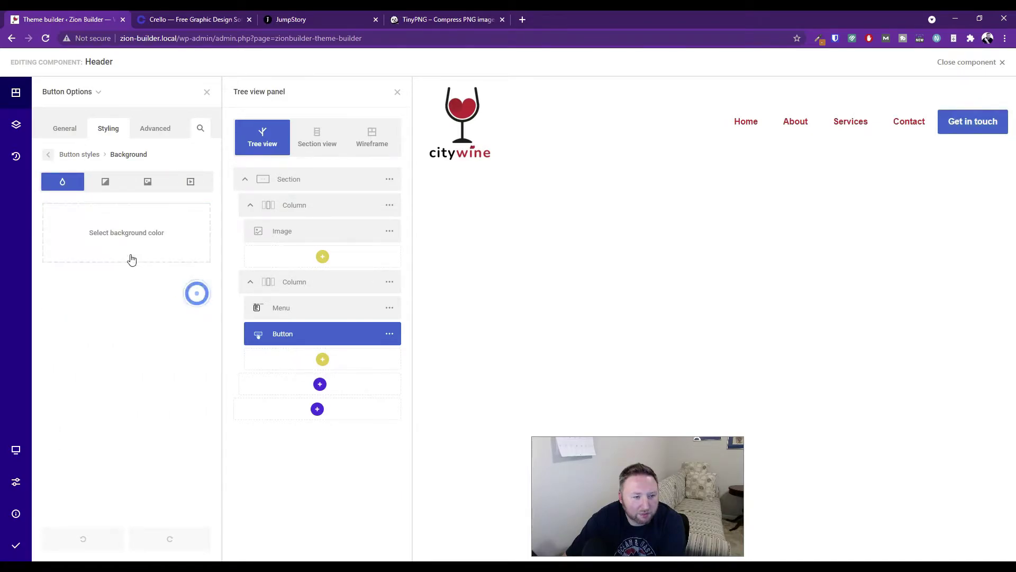
click(120, 236)
click(256, 323)
click(275, 321)
click(255, 321)
click(275, 321)
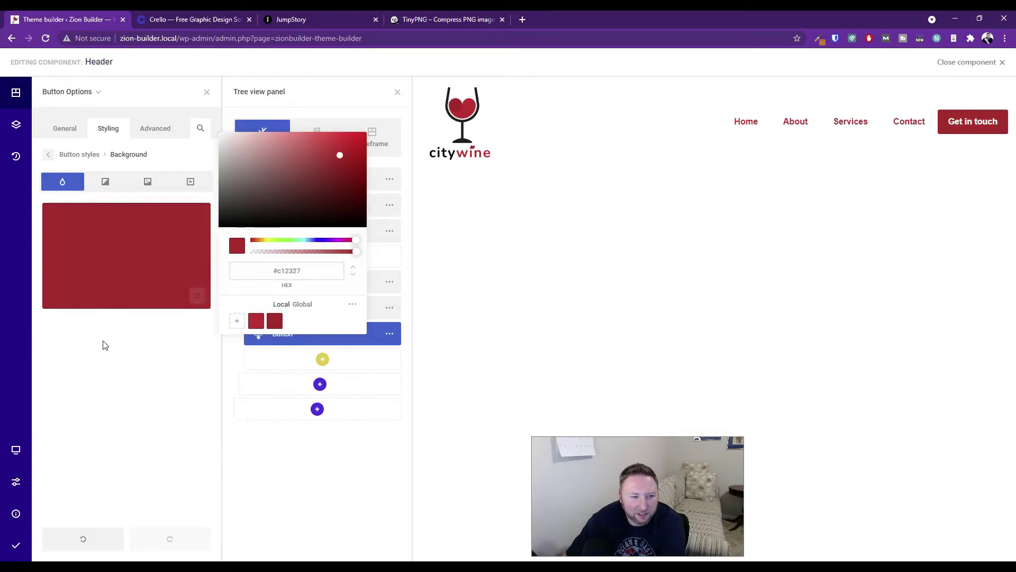
click(106, 181)
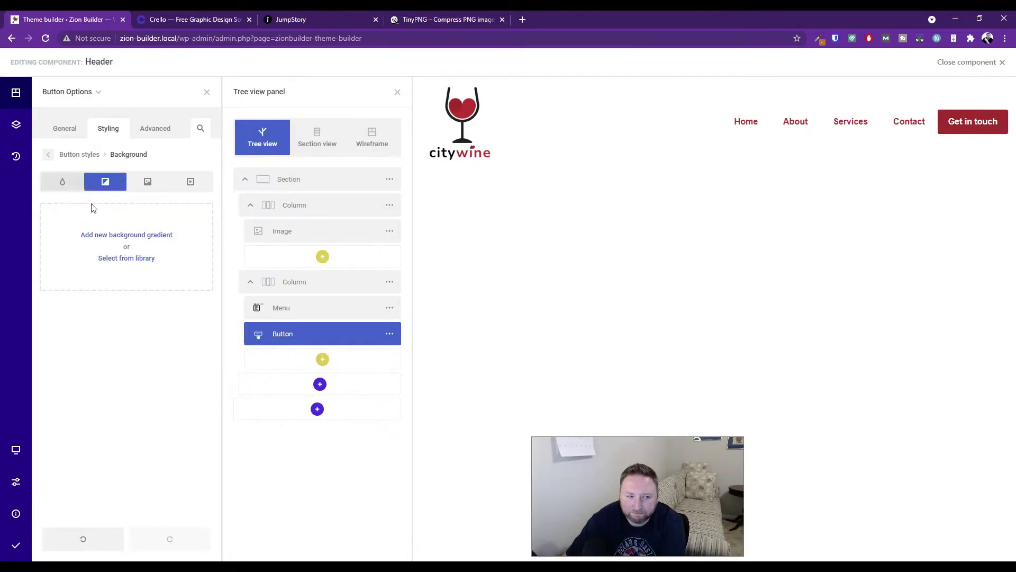
Add a new background gradient to the button with its first stop set to #dc262A.
click(118, 235)
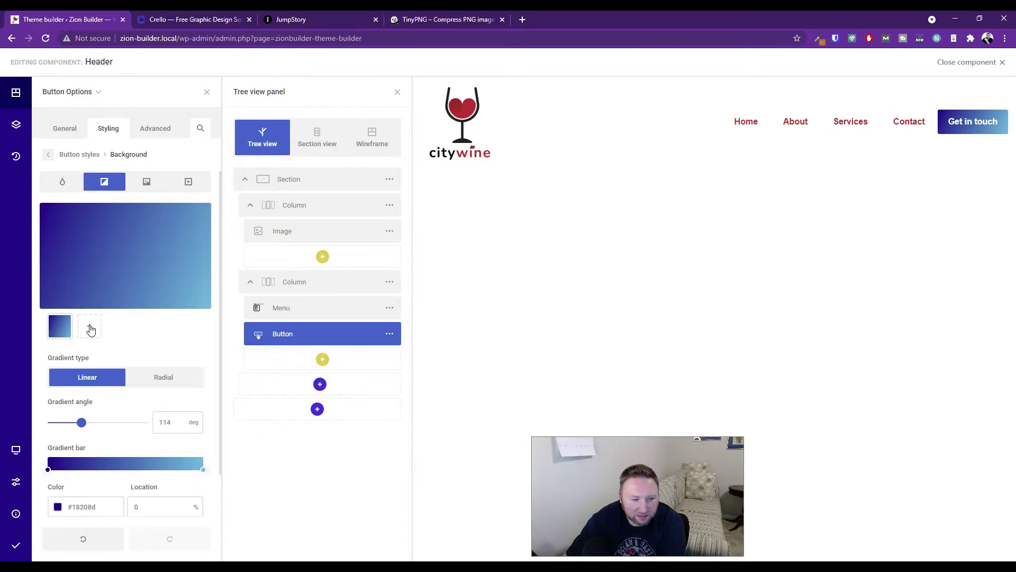
mouse_move(139, 291)
click(94, 295)
click(98, 318)
mouse_move(67, 256)
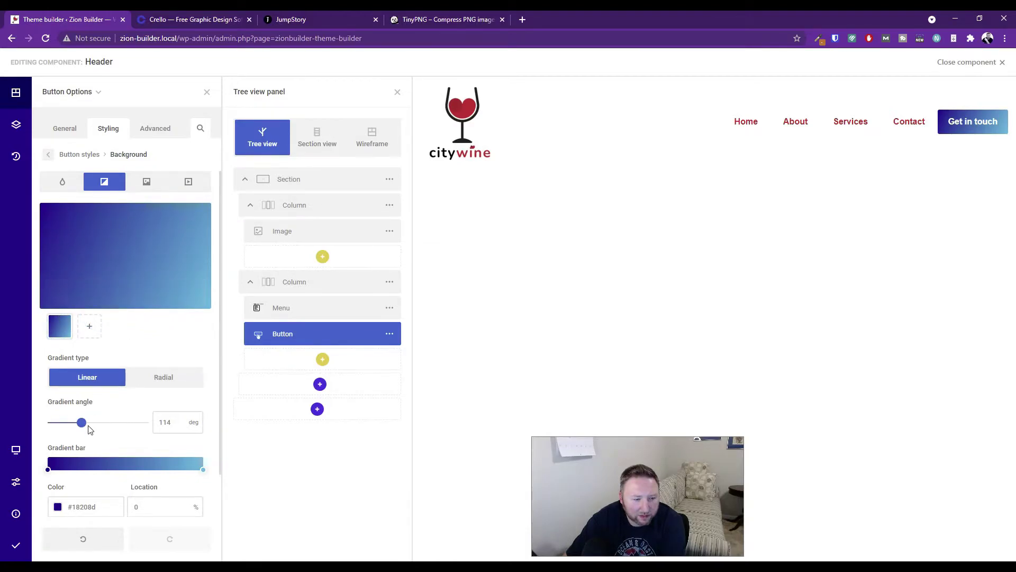
scroll(89, 426, down, 1)
click(58, 460)
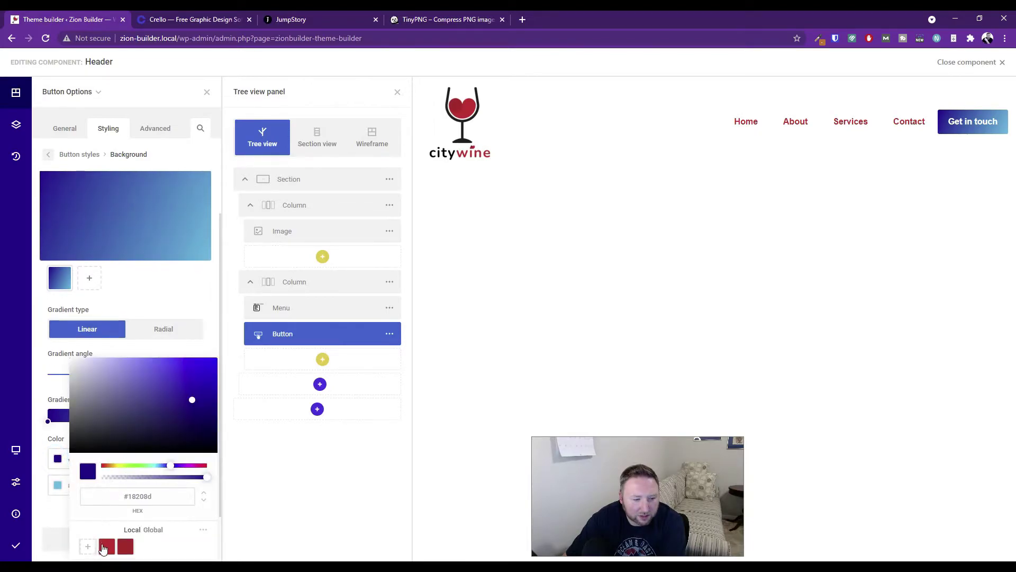
click(104, 549)
click(55, 485)
Darken the second gradient stop to #900f14 and save it as a local swatch.
click(55, 485)
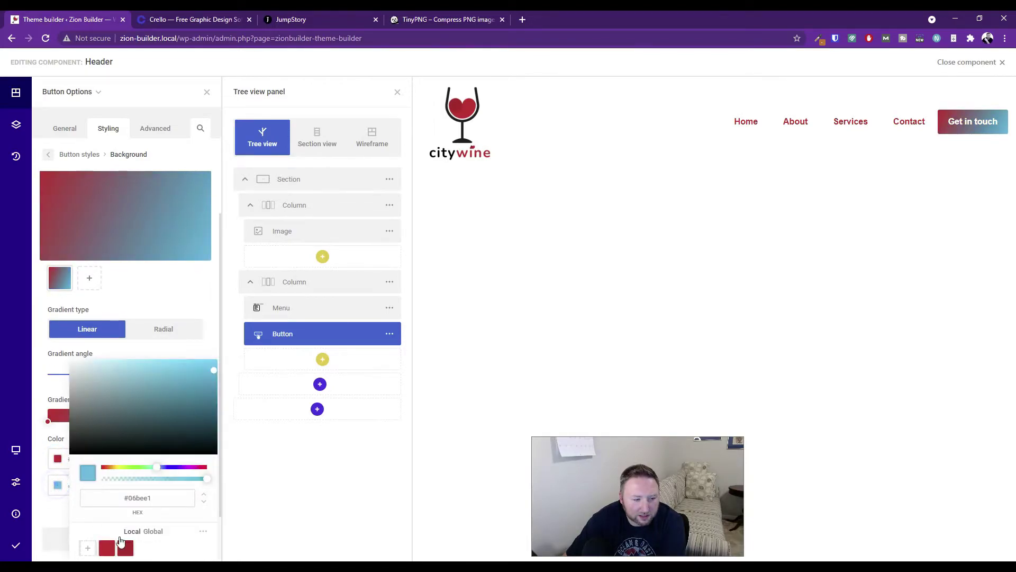
click(126, 548)
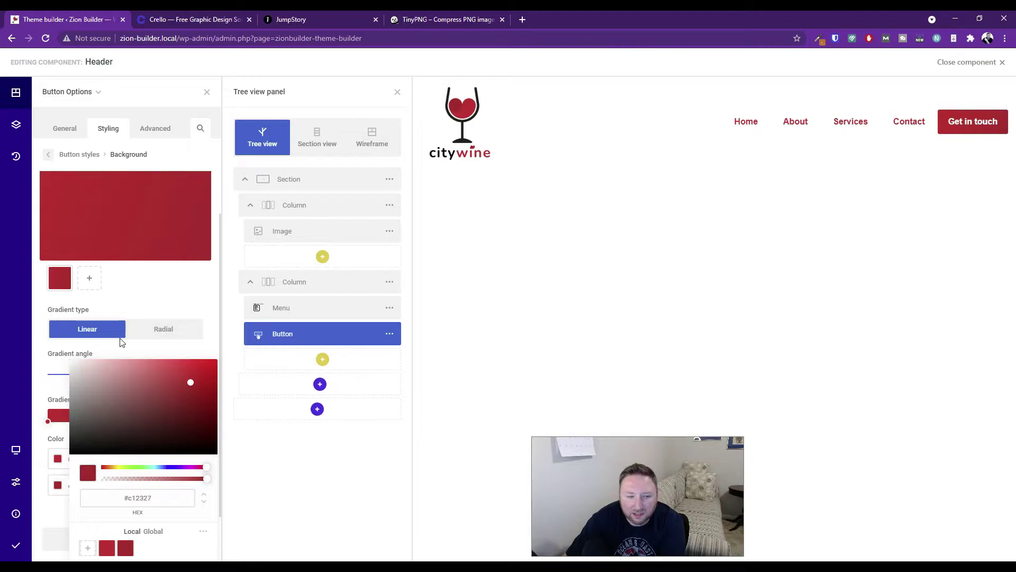
click(161, 281)
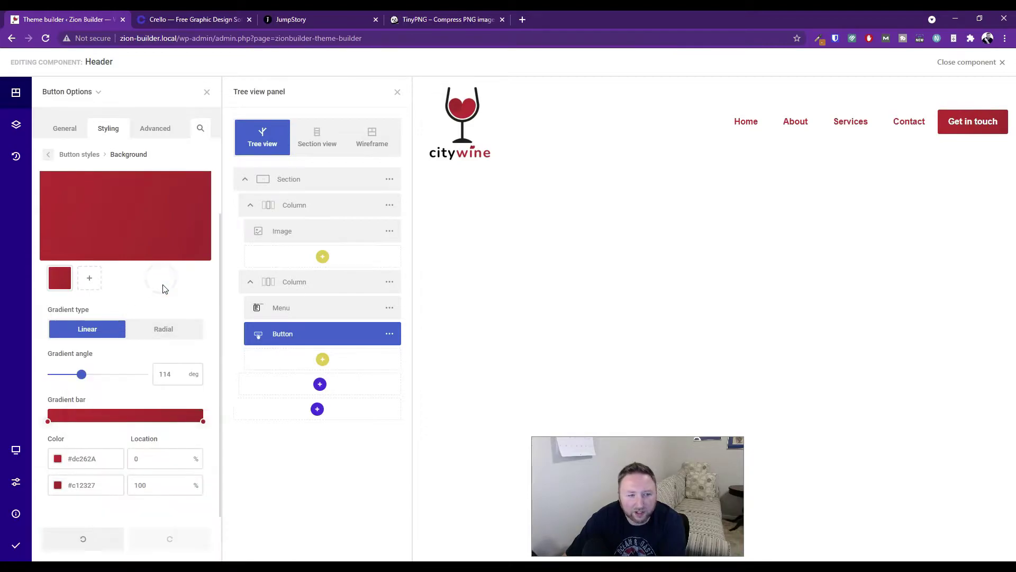
click(57, 486)
click(191, 391)
drag(190, 391, 196, 394)
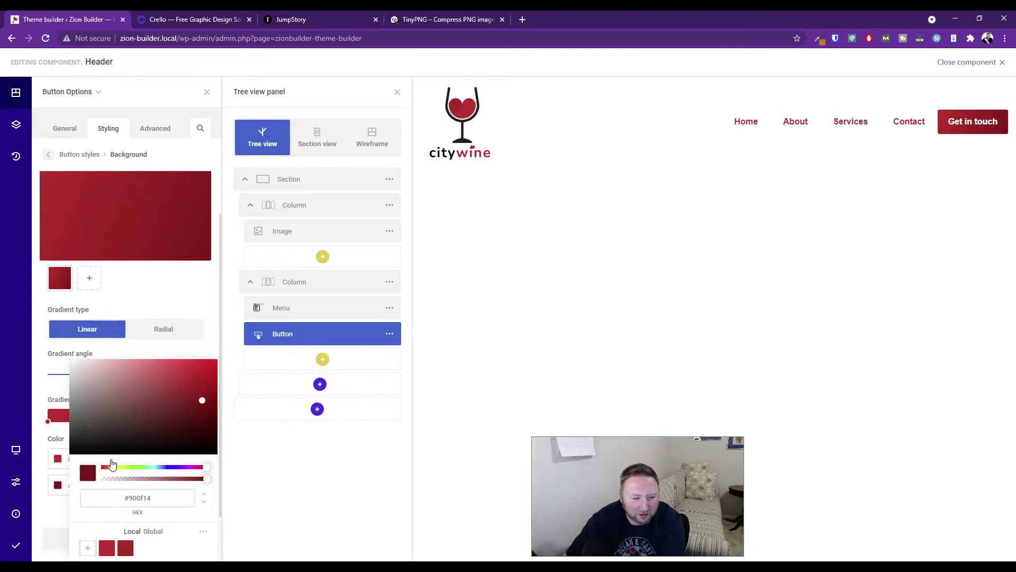
click(59, 486)
click(57, 485)
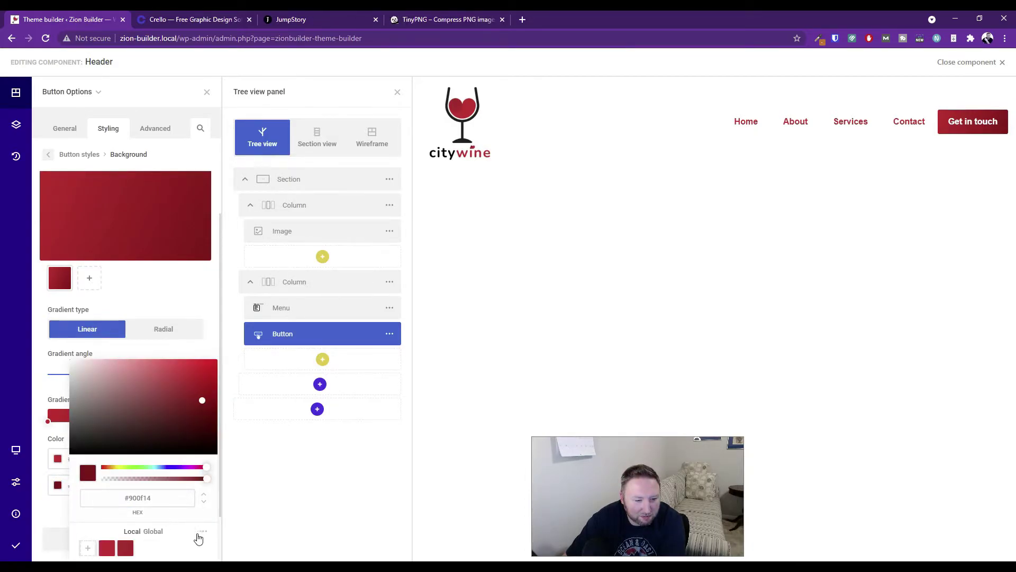
scroll(195, 538, down, 1)
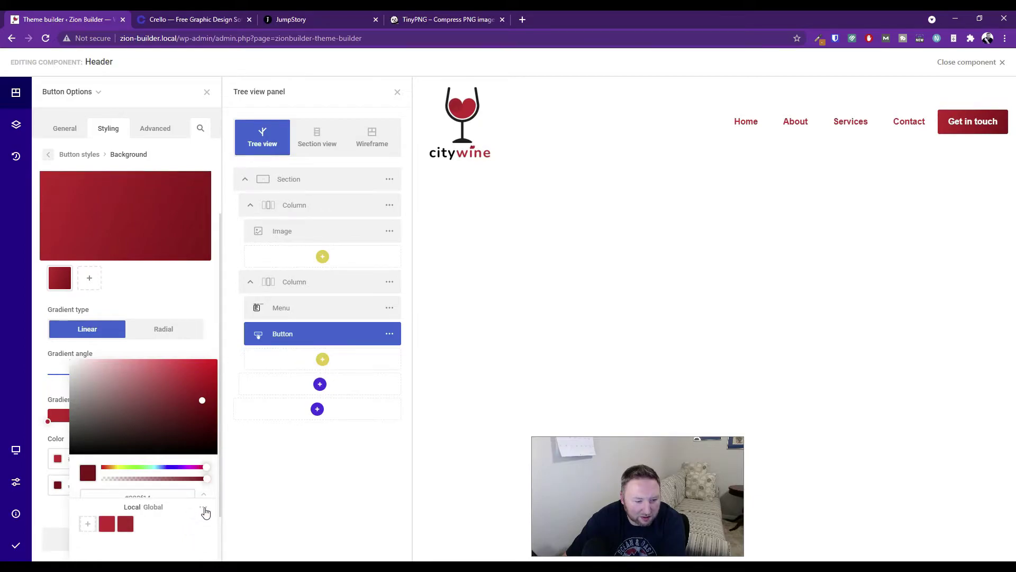
scroll(206, 512, up, 1)
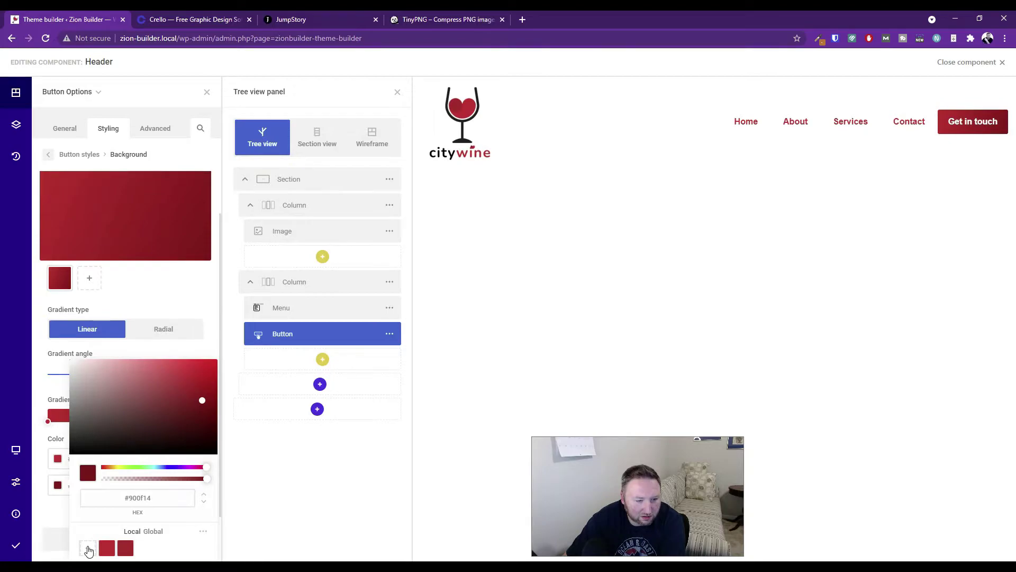
click(89, 550)
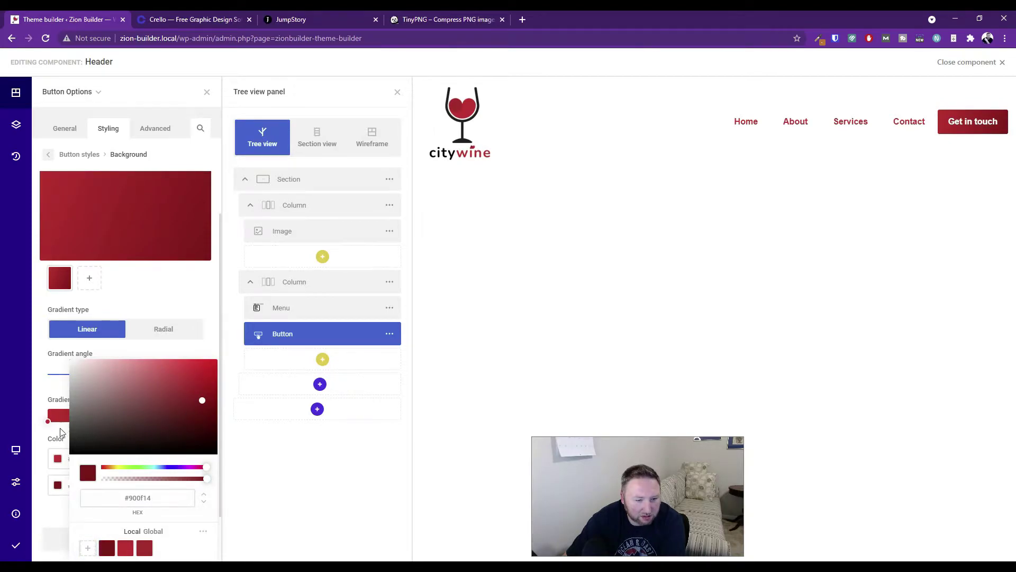
click(56, 529)
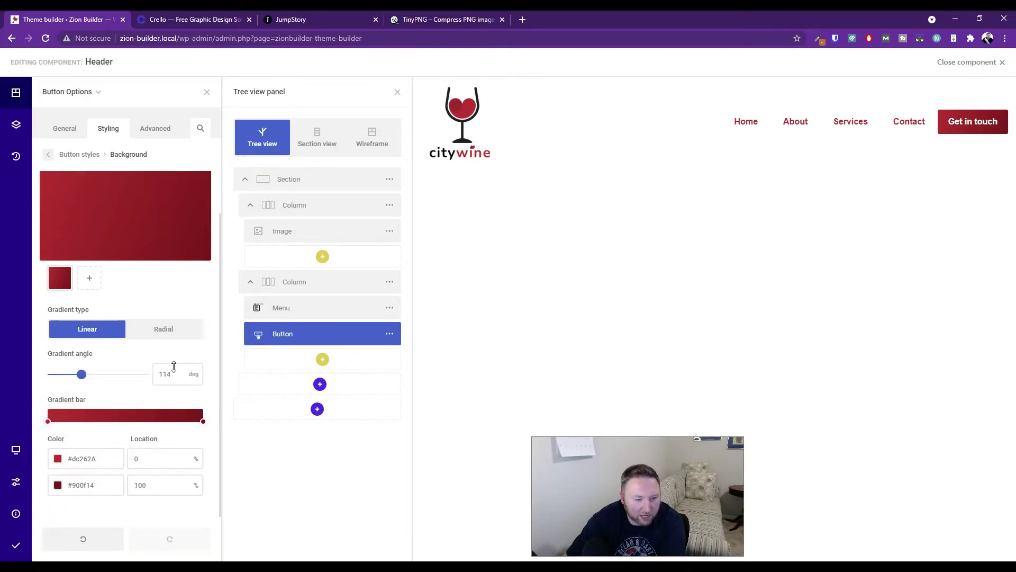
scroll(155, 386, up, 2)
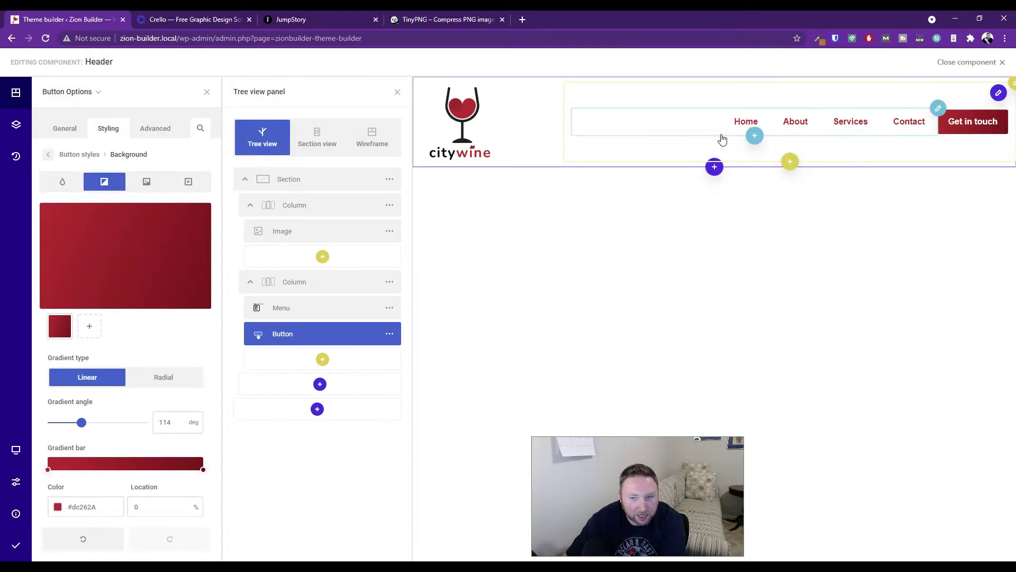
scroll(131, 445, down, 1)
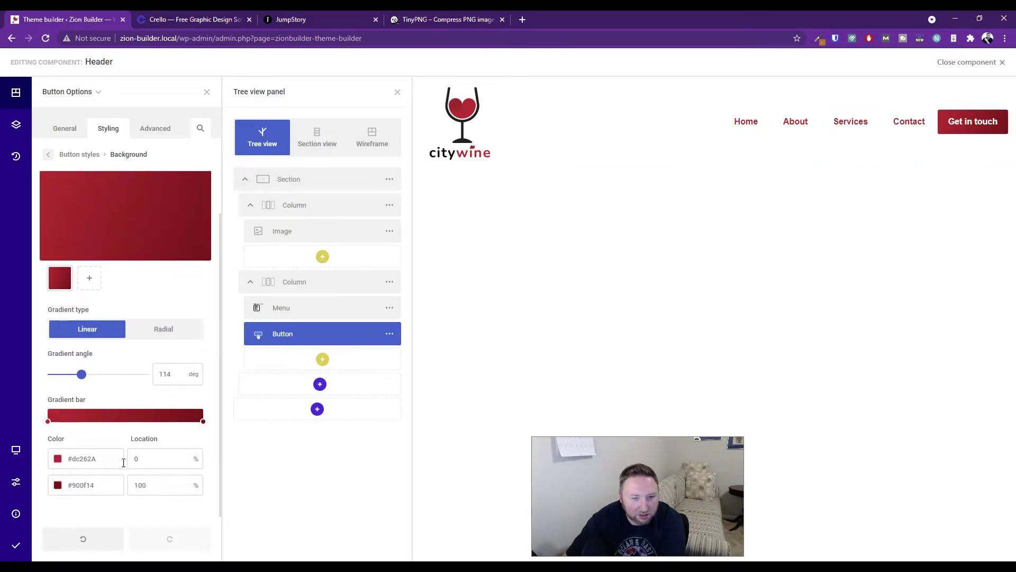
scroll(123, 463, up, 1)
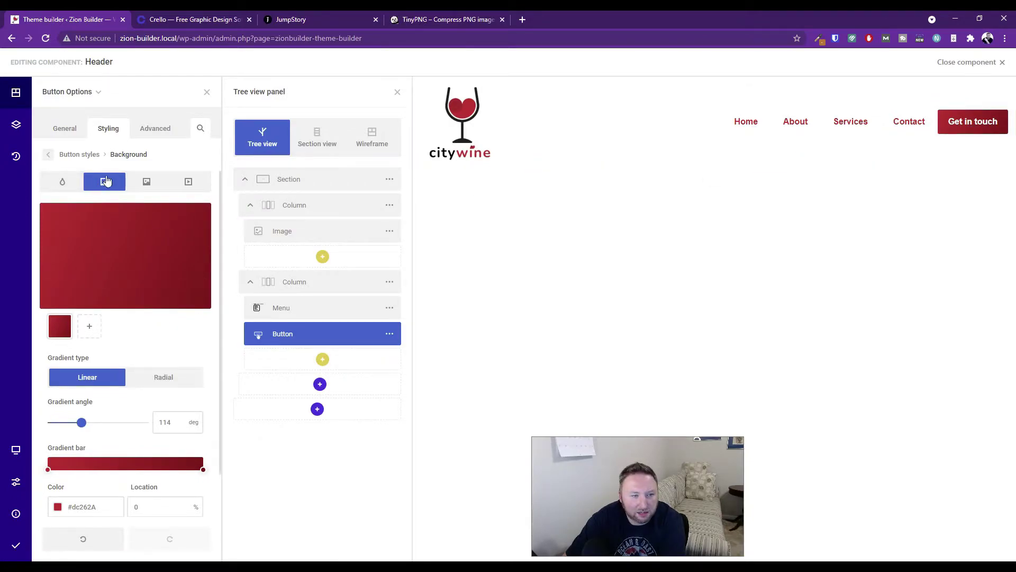
Give the button's :hover state a solid #dc262A background, then close Button Options.
click(64, 129)
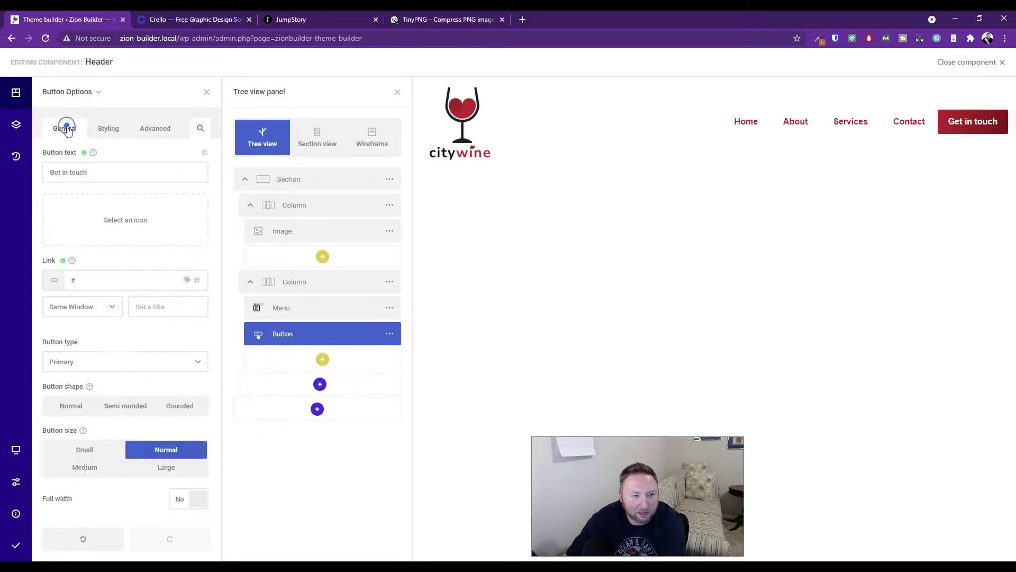
click(107, 132)
click(97, 205)
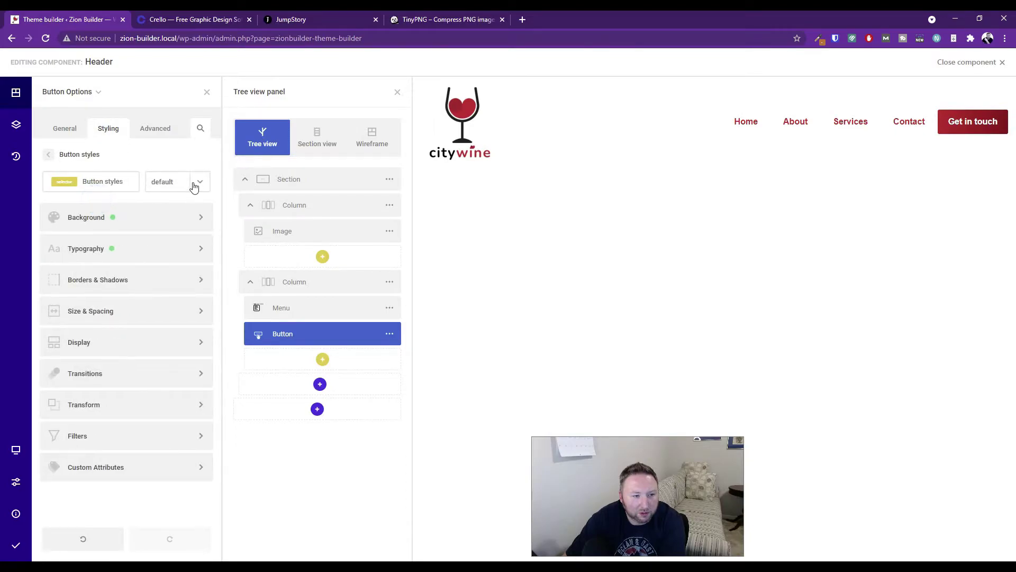
click(202, 183)
click(166, 217)
click(94, 220)
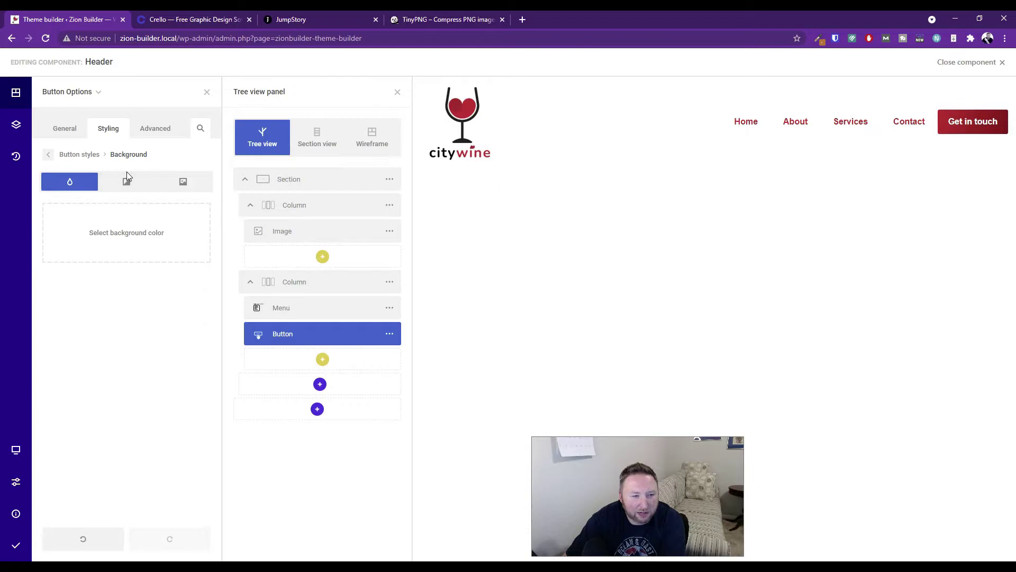
click(127, 180)
click(75, 179)
click(125, 234)
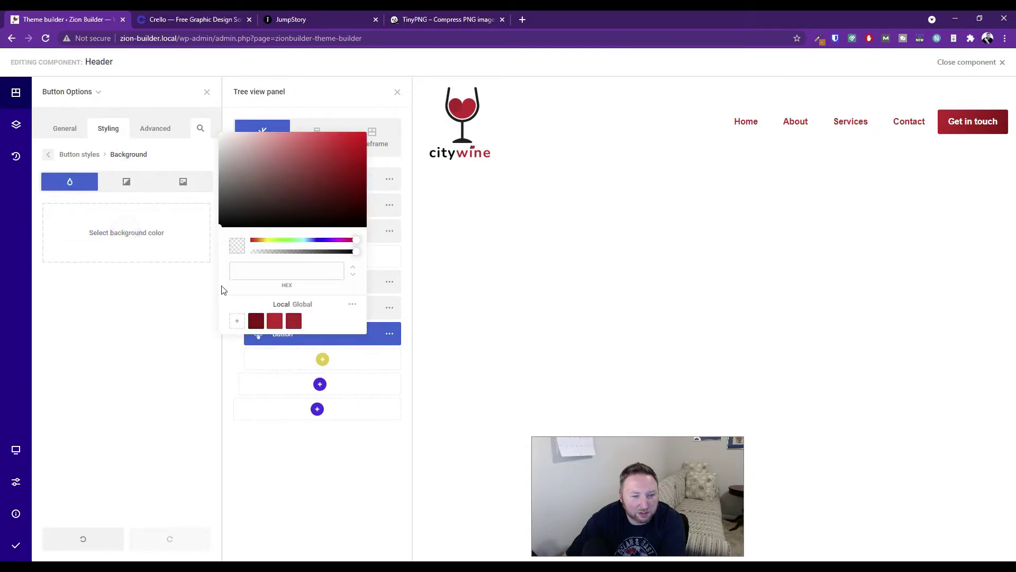
click(275, 321)
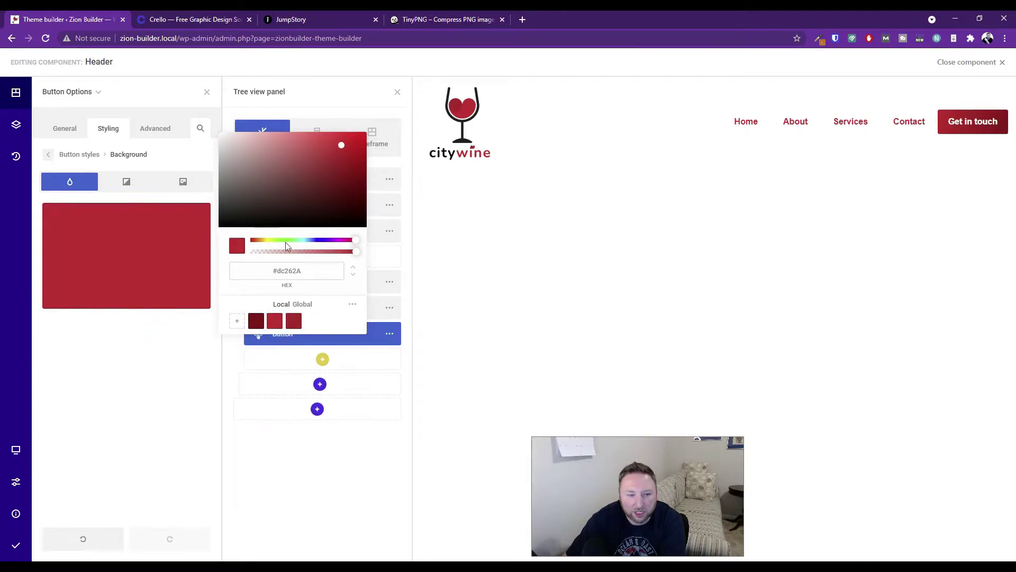
click(113, 356)
click(65, 128)
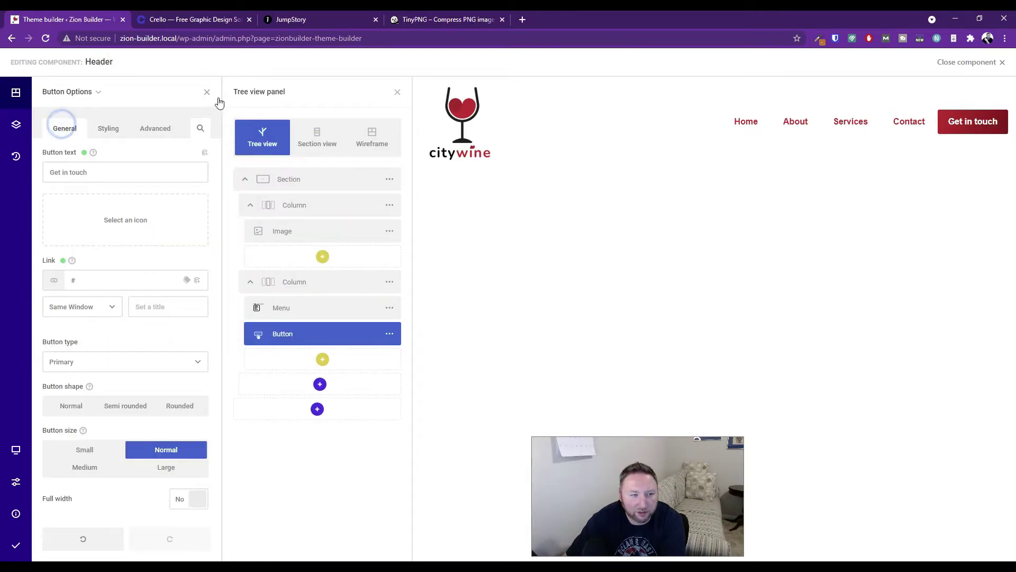
click(207, 92)
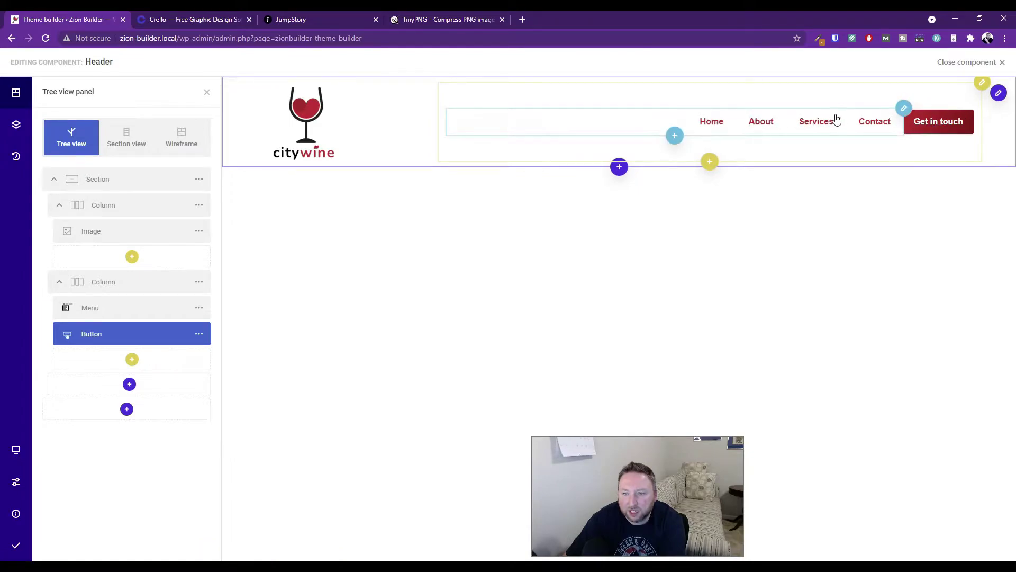
Give the header menu's first-level items a hover font colour of the saved dark red #900f14.
click(892, 117)
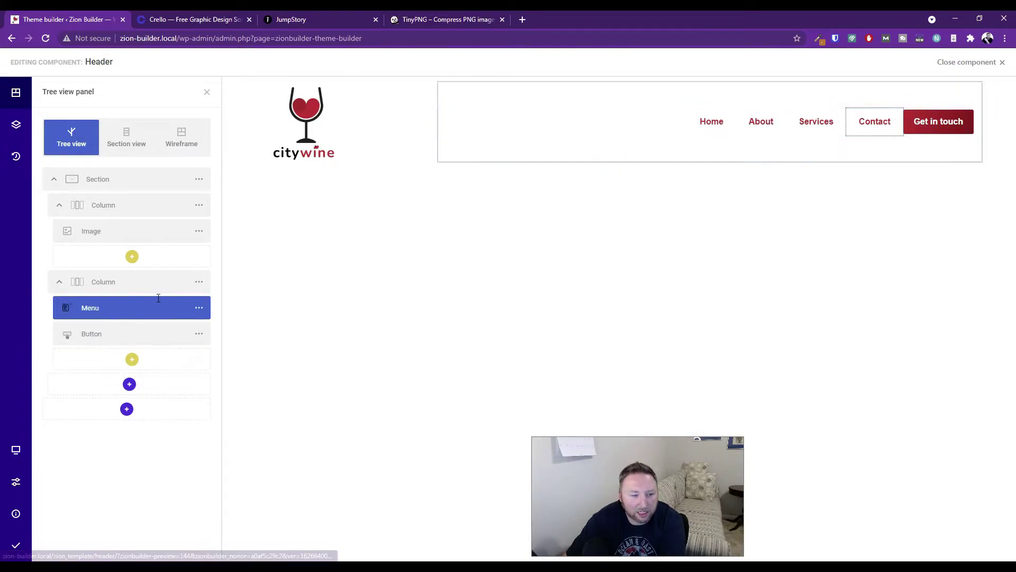
click(199, 307)
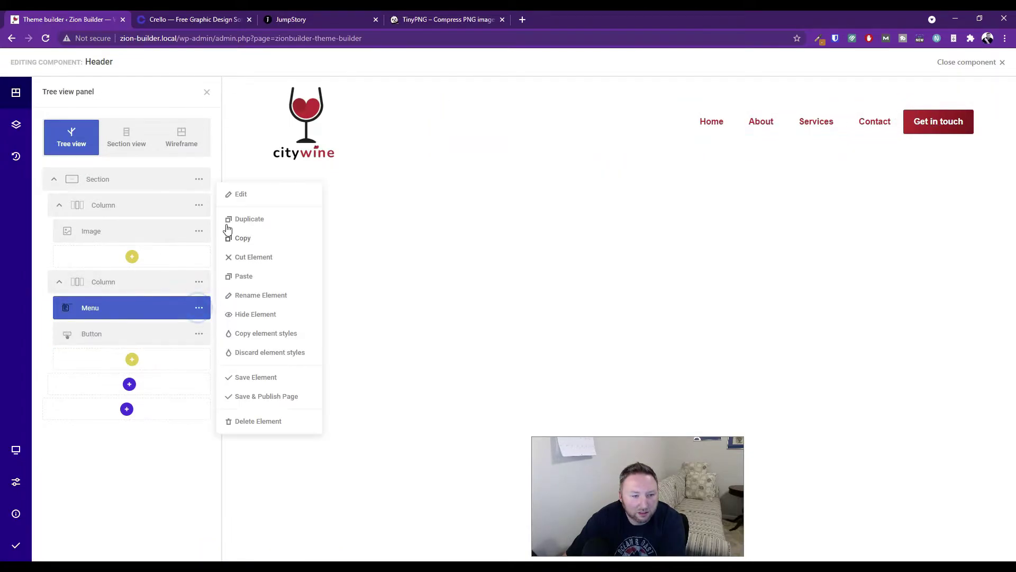
click(242, 195)
click(112, 130)
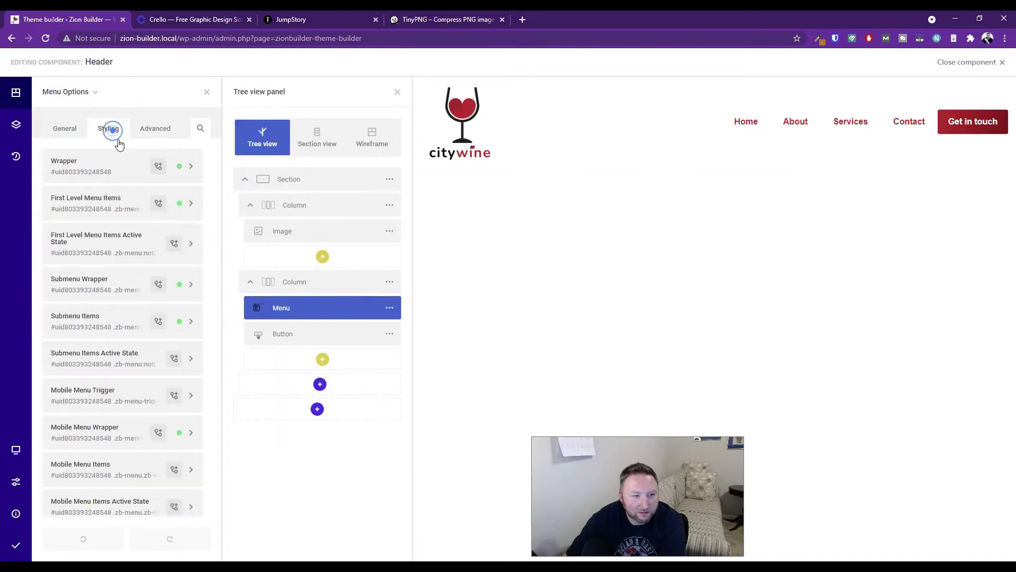
click(79, 207)
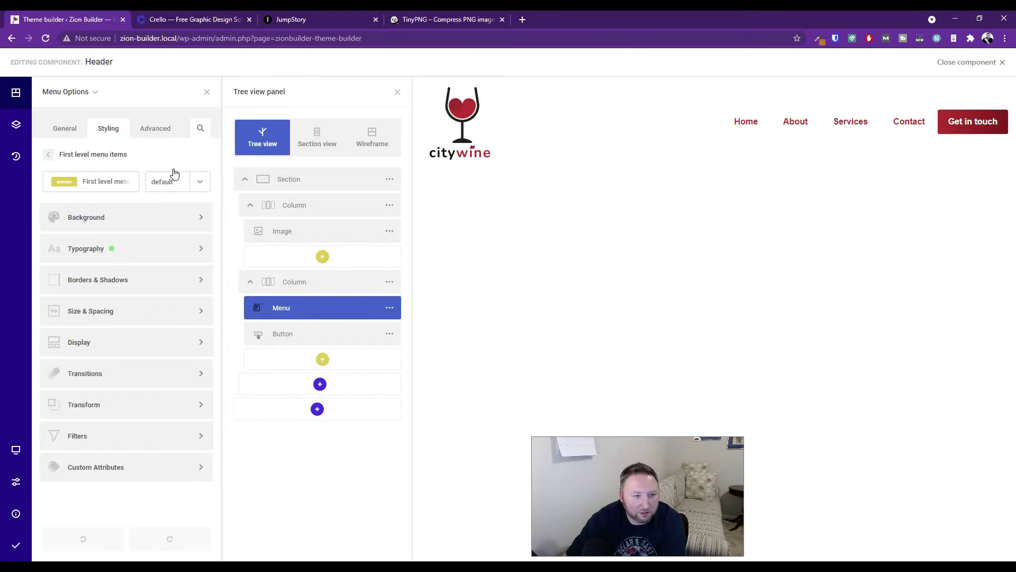
click(202, 182)
click(175, 216)
click(138, 249)
click(52, 316)
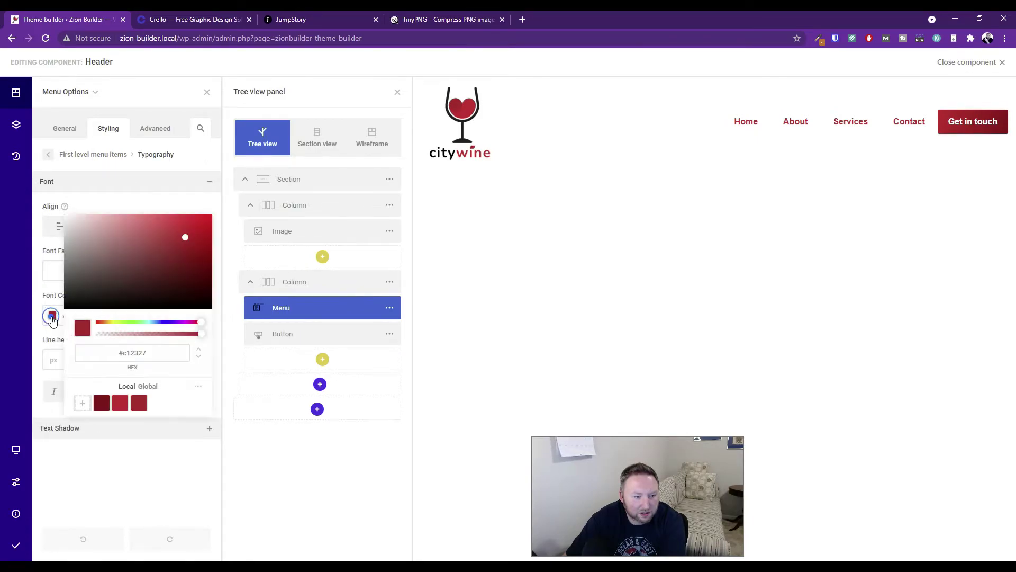
click(101, 405)
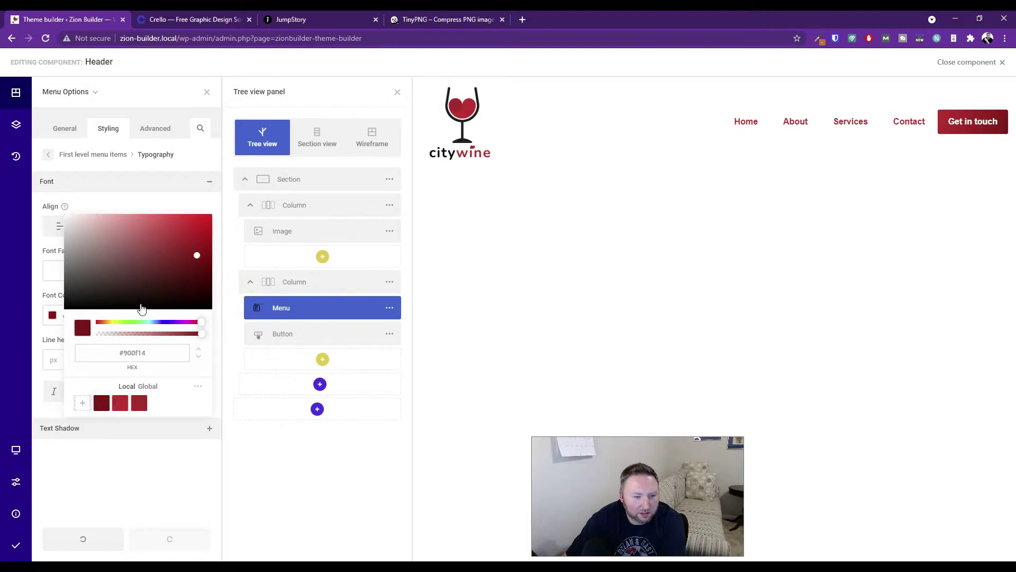
click(142, 481)
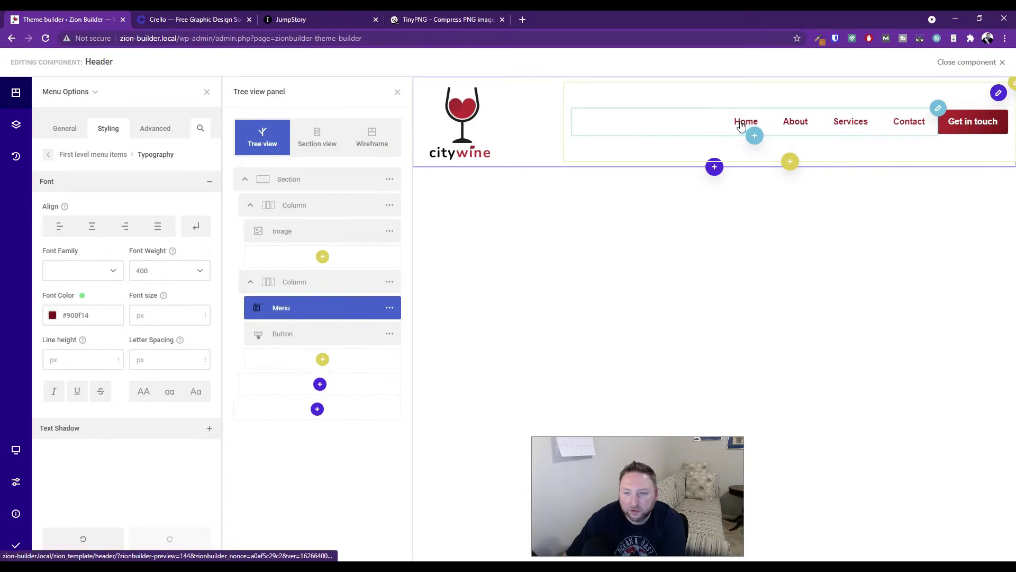
click(207, 91)
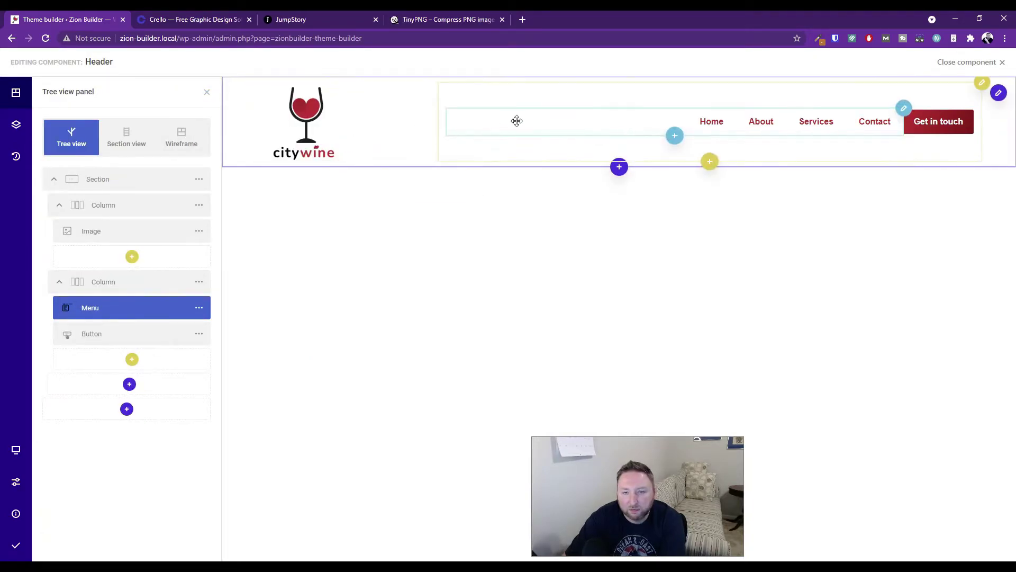
Close the Get in touch button options and element tree, then bring up the responsive device choices.
click(999, 95)
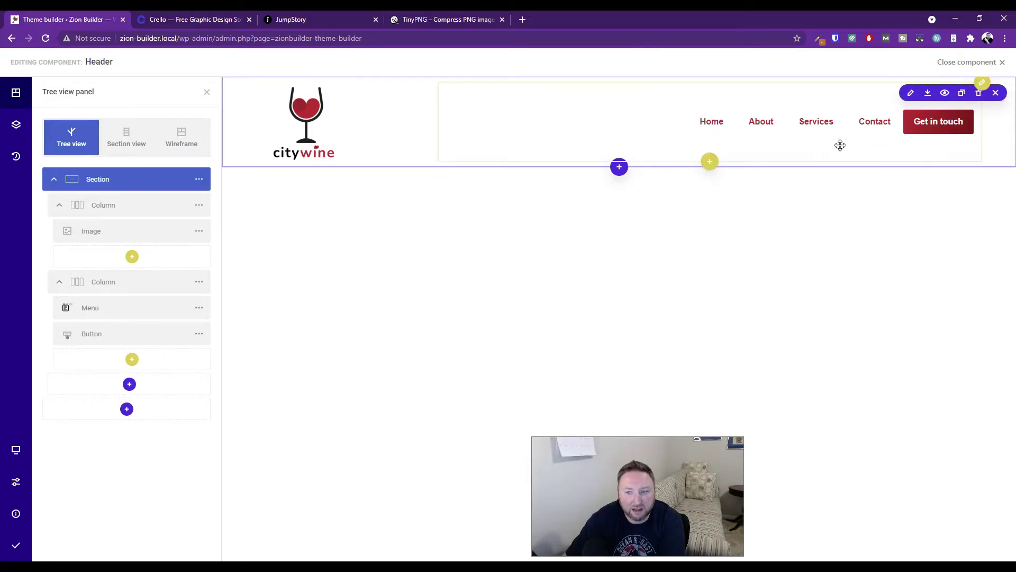
click(927, 129)
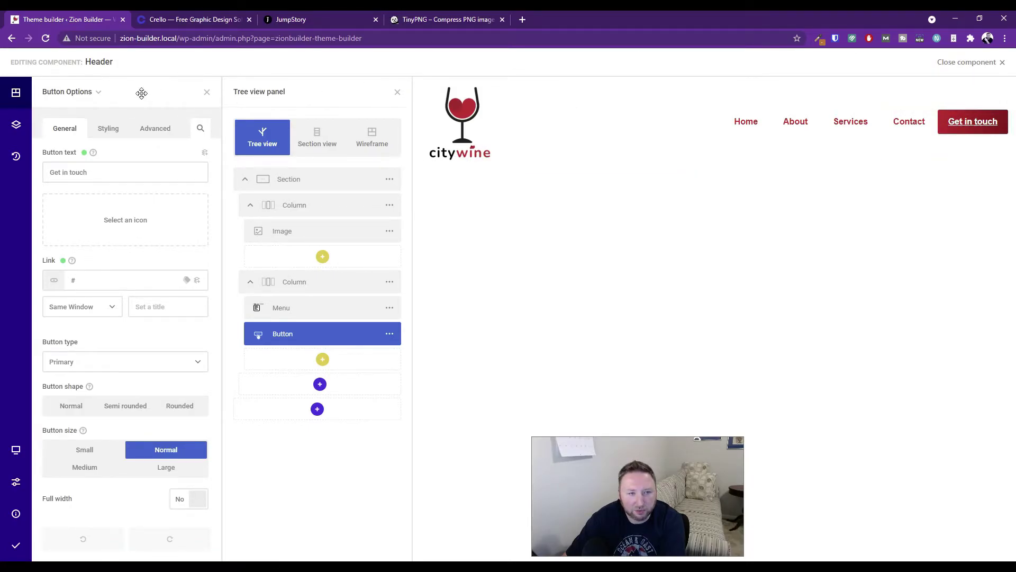
click(205, 94)
click(205, 92)
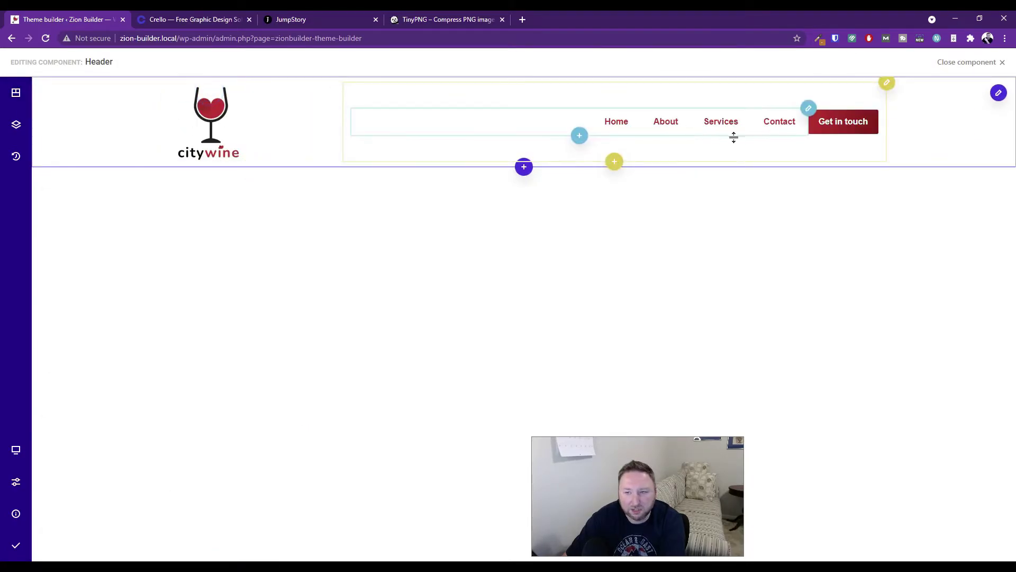
click(16, 450)
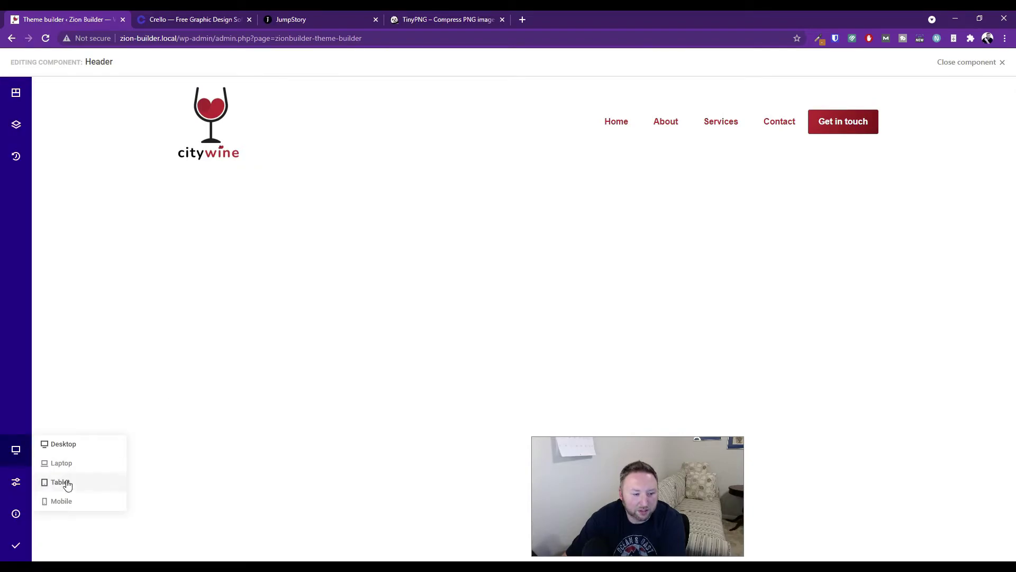
Preview the header at tablet width and open the menu element's settings.
click(64, 483)
click(16, 450)
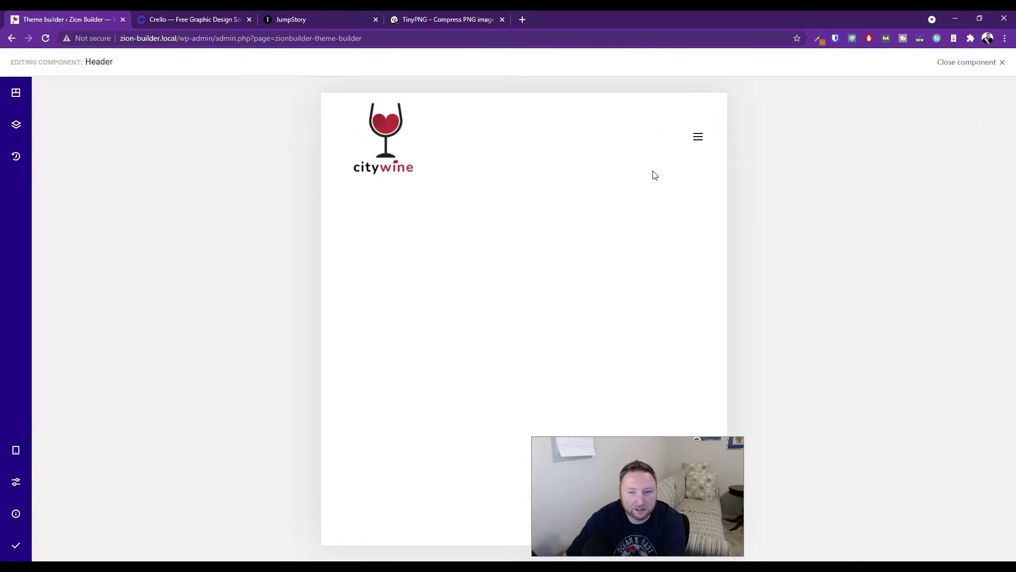
click(704, 137)
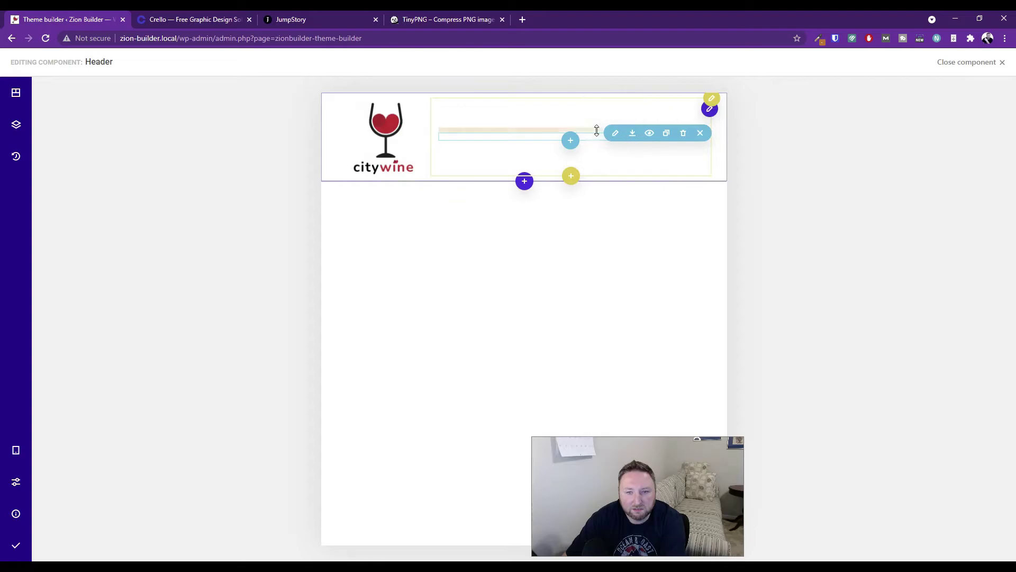
click(617, 134)
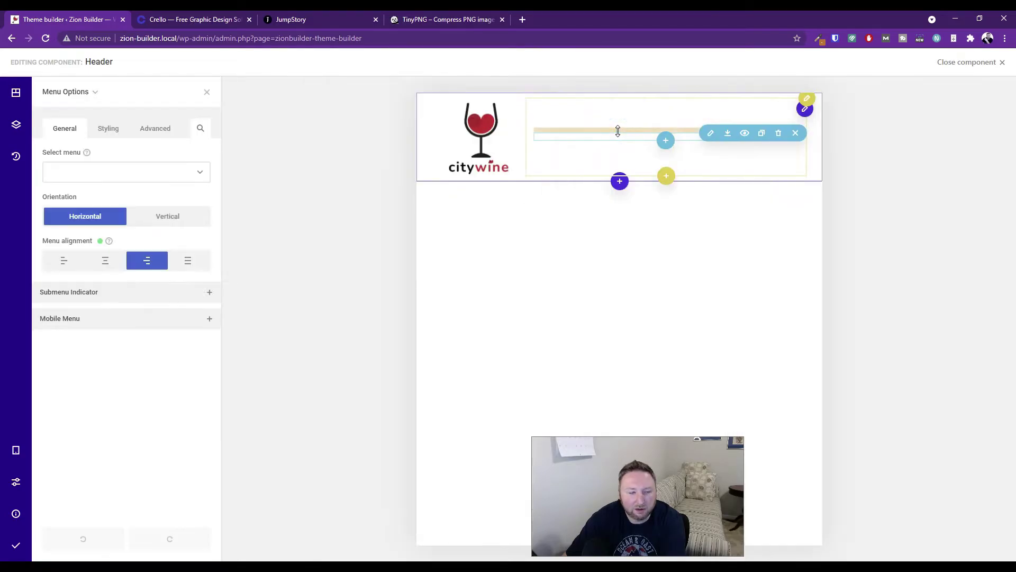
Browse the menu's General, Styling and Advanced tabs, ending on Styling.
click(105, 131)
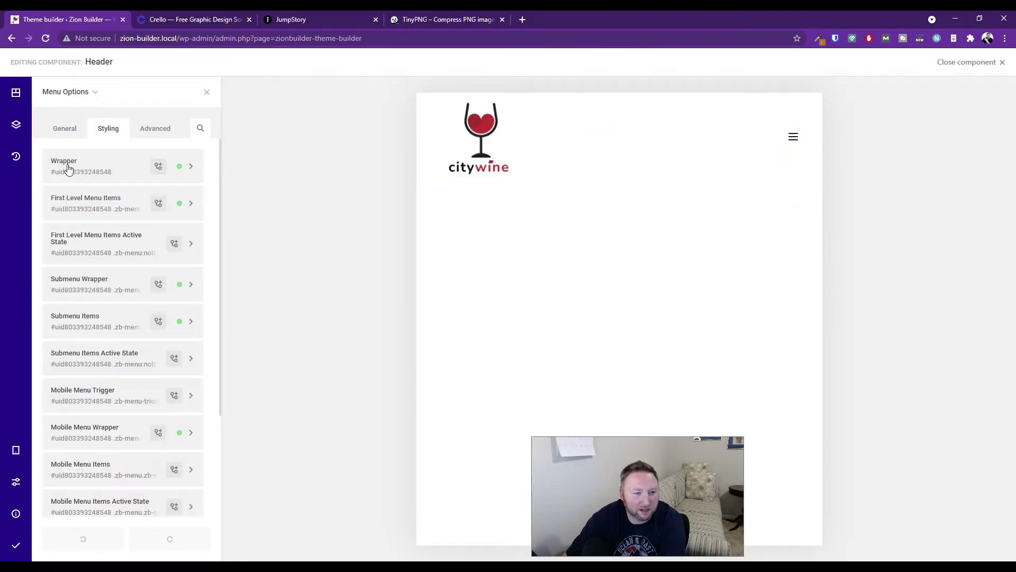
click(64, 130)
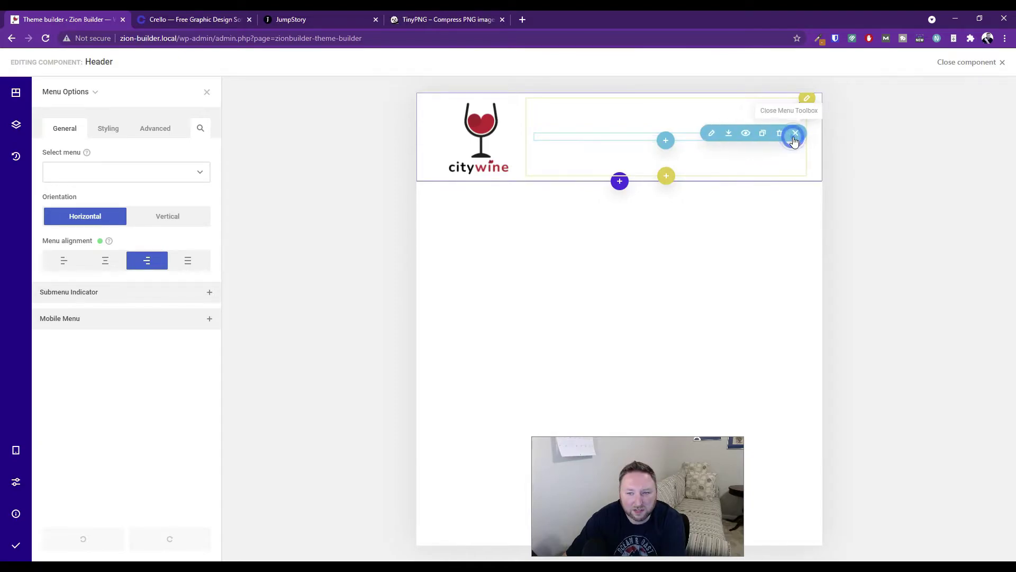
click(781, 162)
click(768, 121)
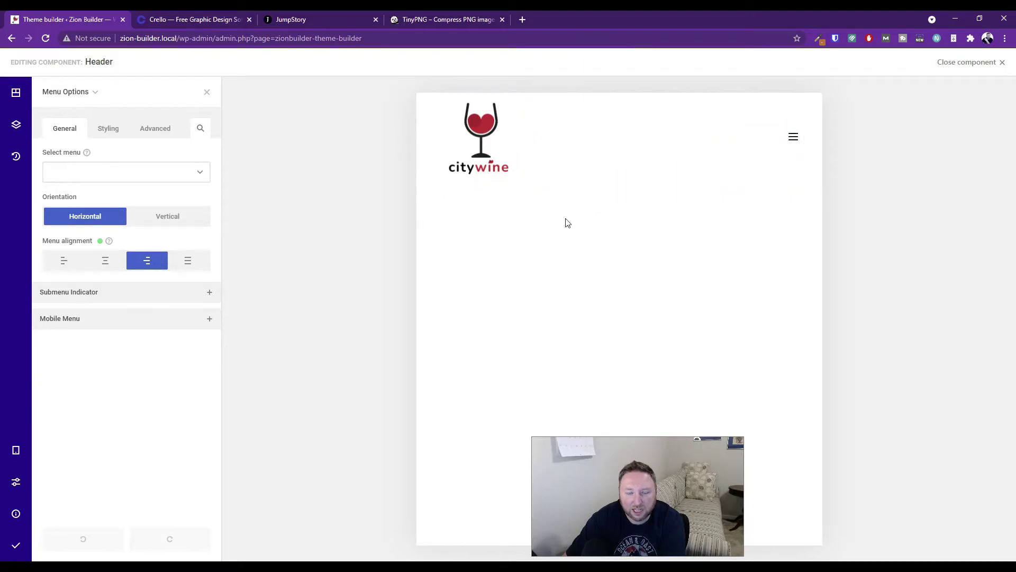
click(110, 128)
click(157, 127)
click(64, 128)
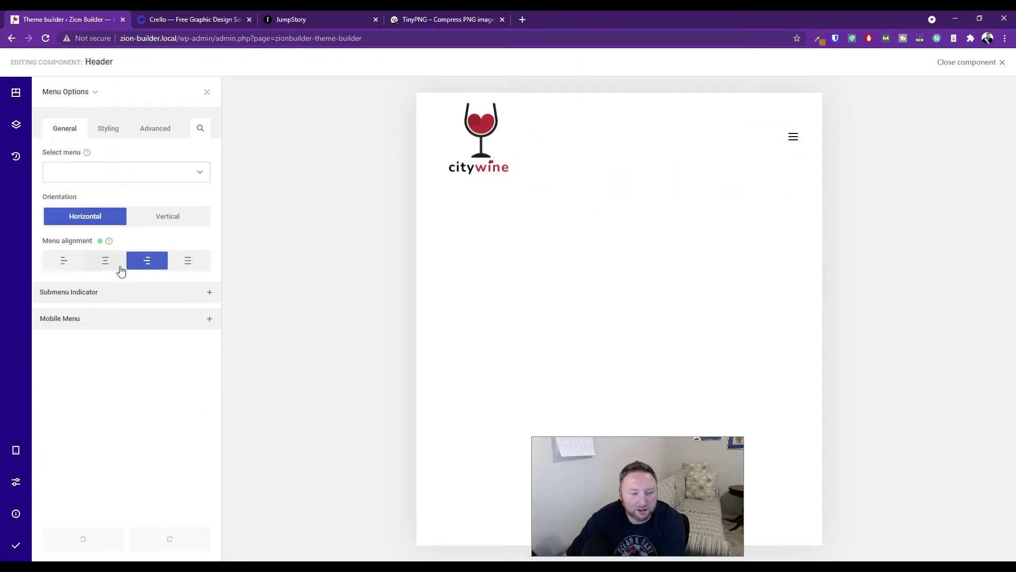
click(108, 129)
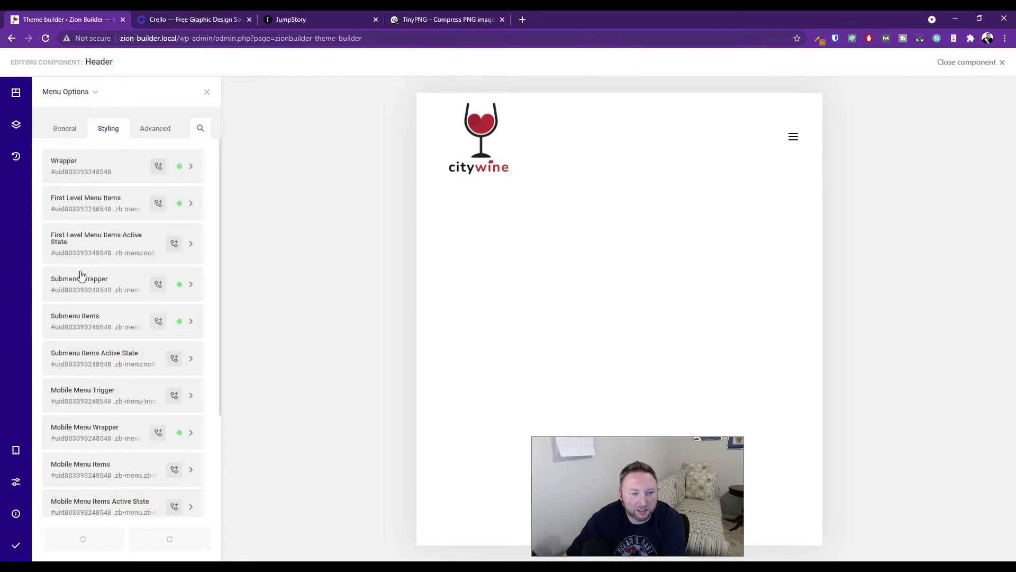
Set the mobile menu trigger icon's font colour to the brighter saved red #dc262A.
click(91, 208)
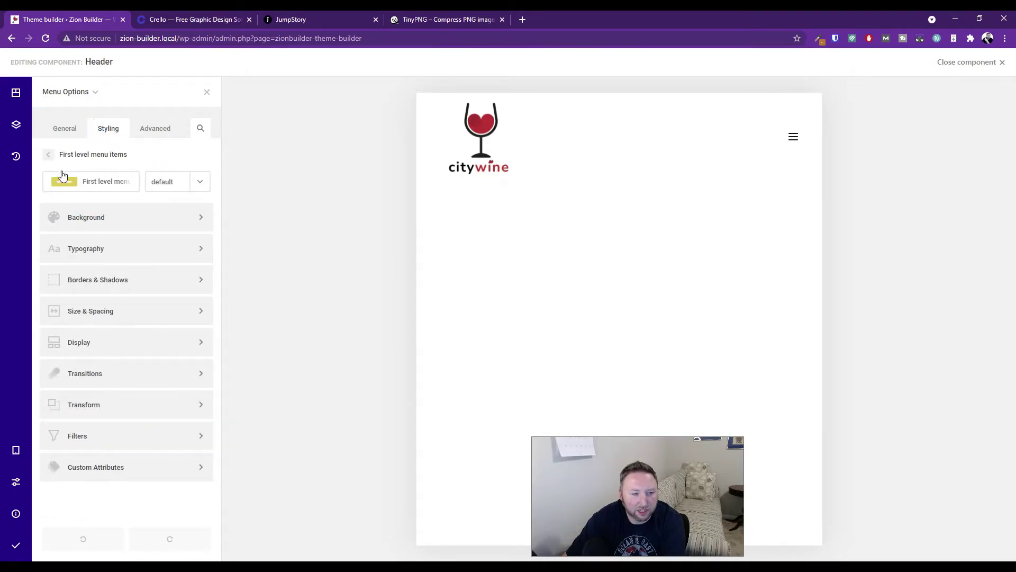
click(49, 156)
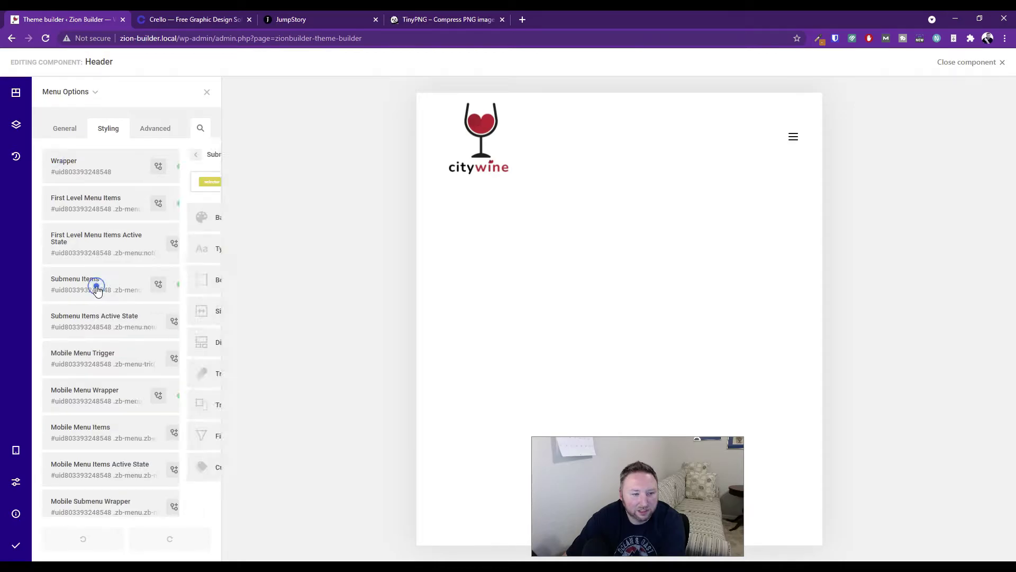
click(93, 286)
click(47, 157)
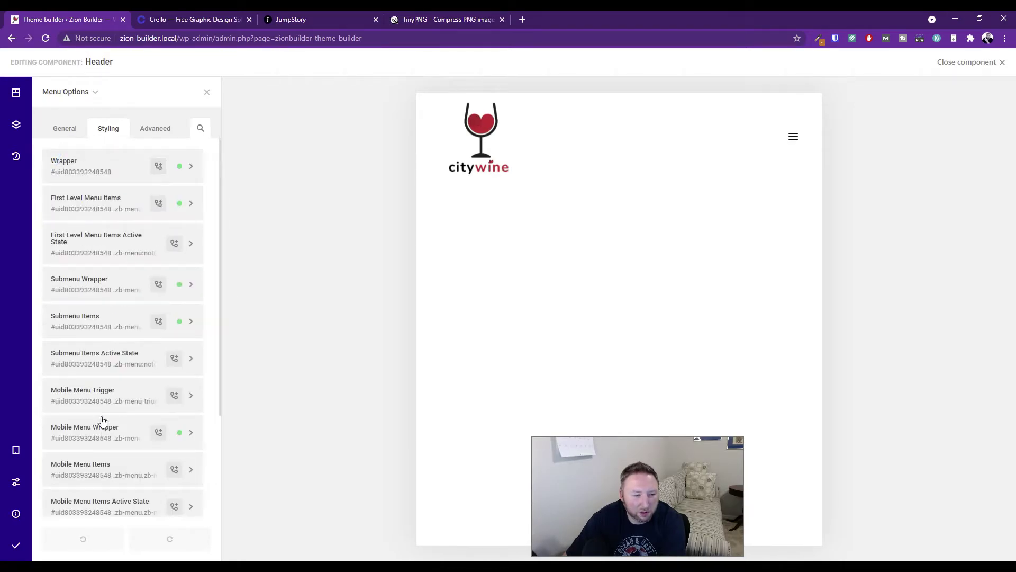
click(89, 396)
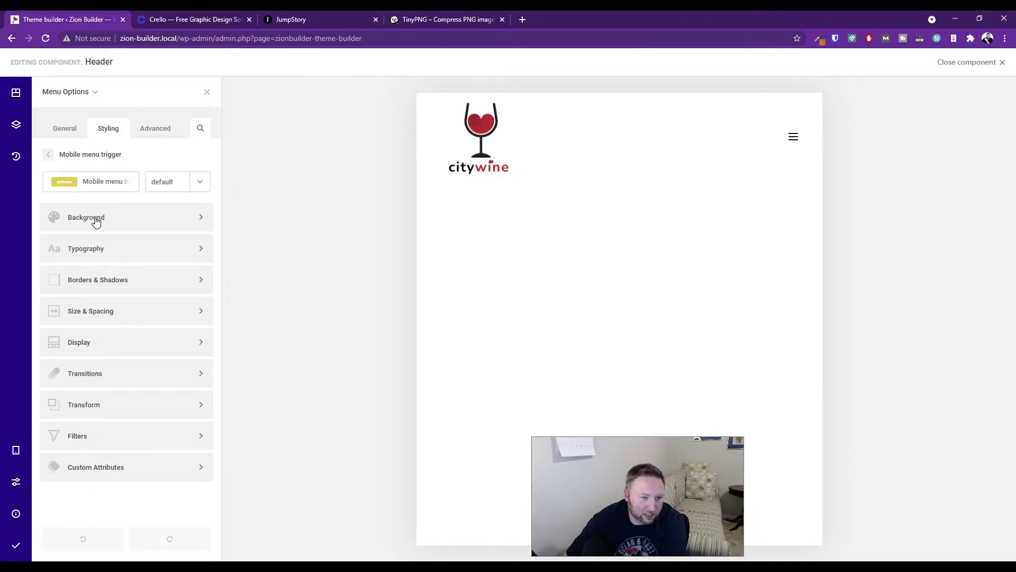
click(88, 255)
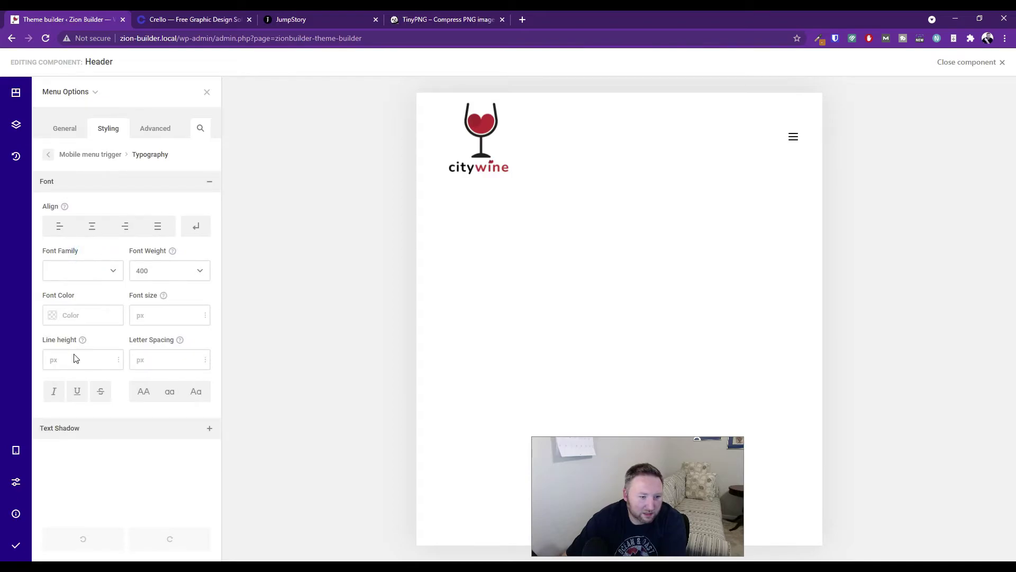
click(51, 315)
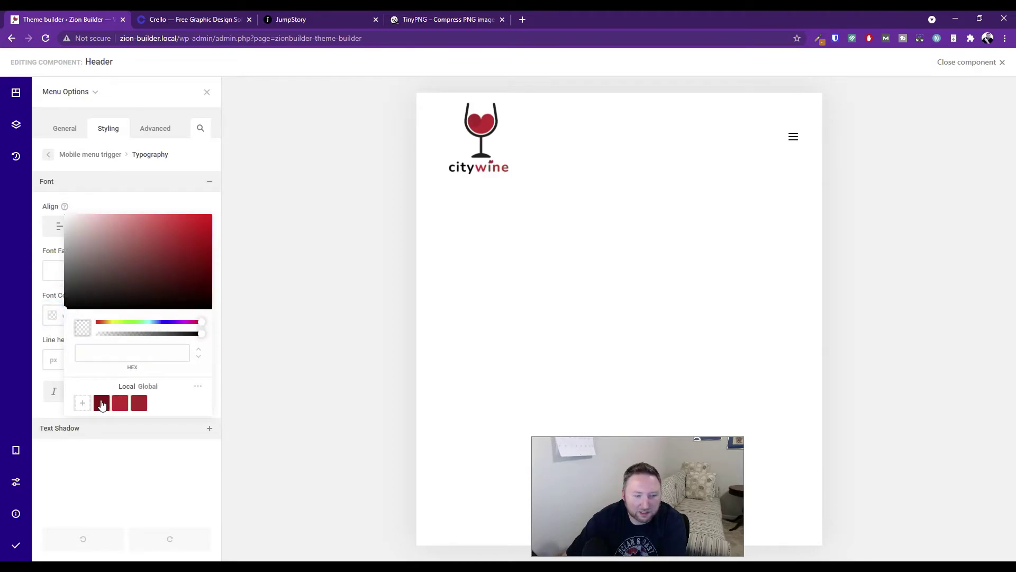
click(102, 404)
click(120, 404)
click(140, 403)
click(120, 404)
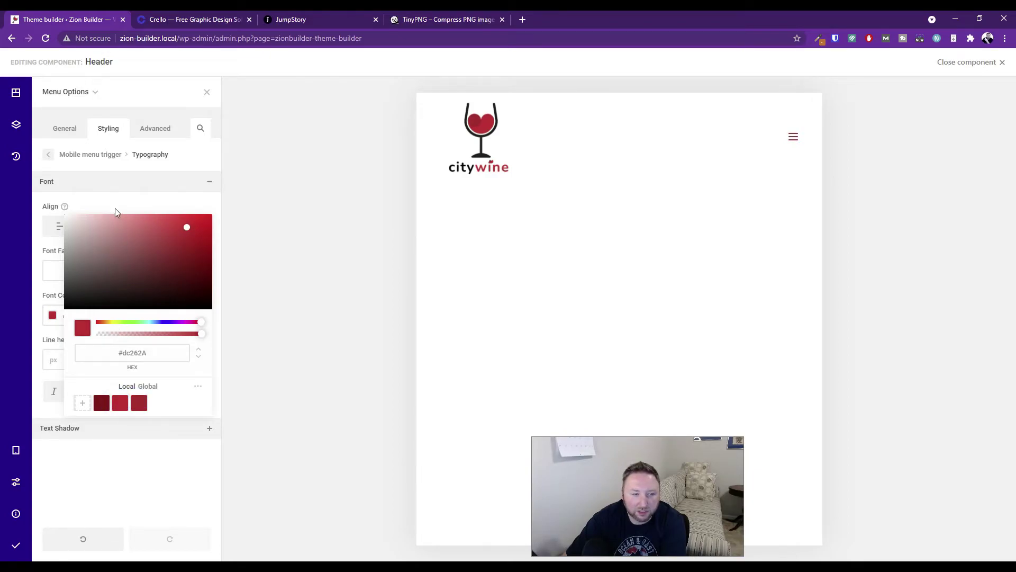
Give the mobile menu trigger a dark red #900f14 hover font colour.
click(49, 155)
click(200, 184)
click(165, 214)
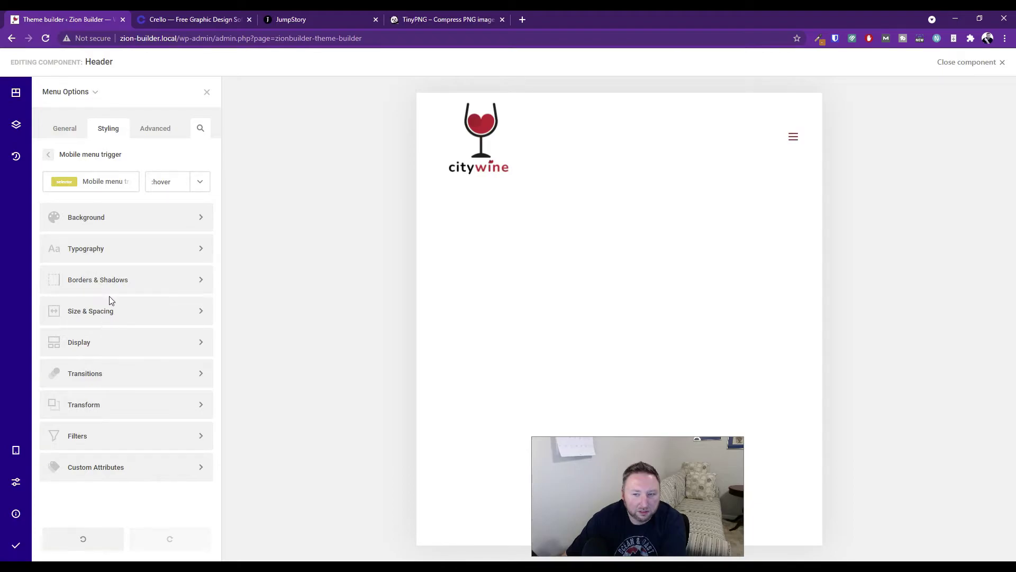
click(84, 250)
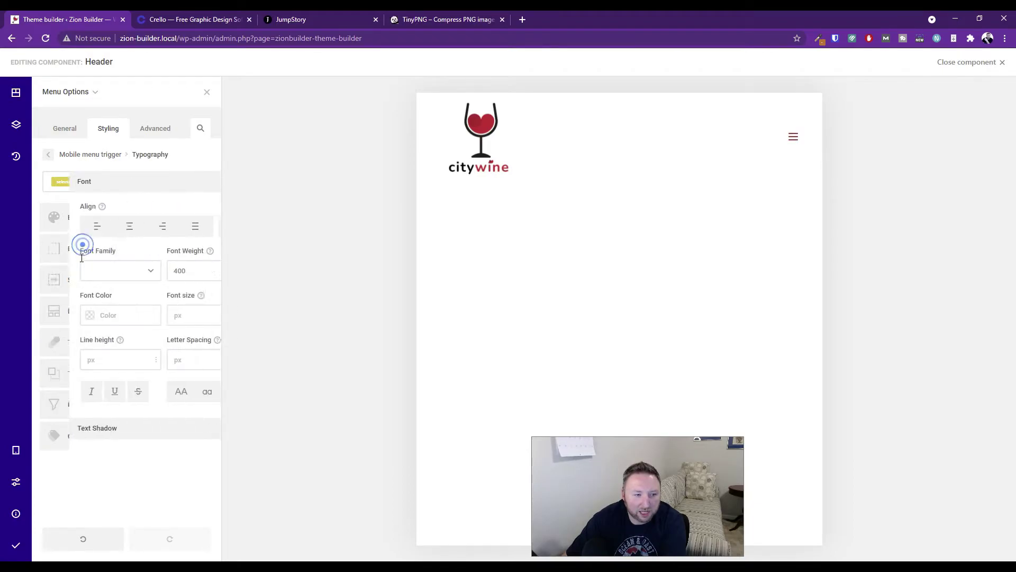
click(53, 315)
click(101, 403)
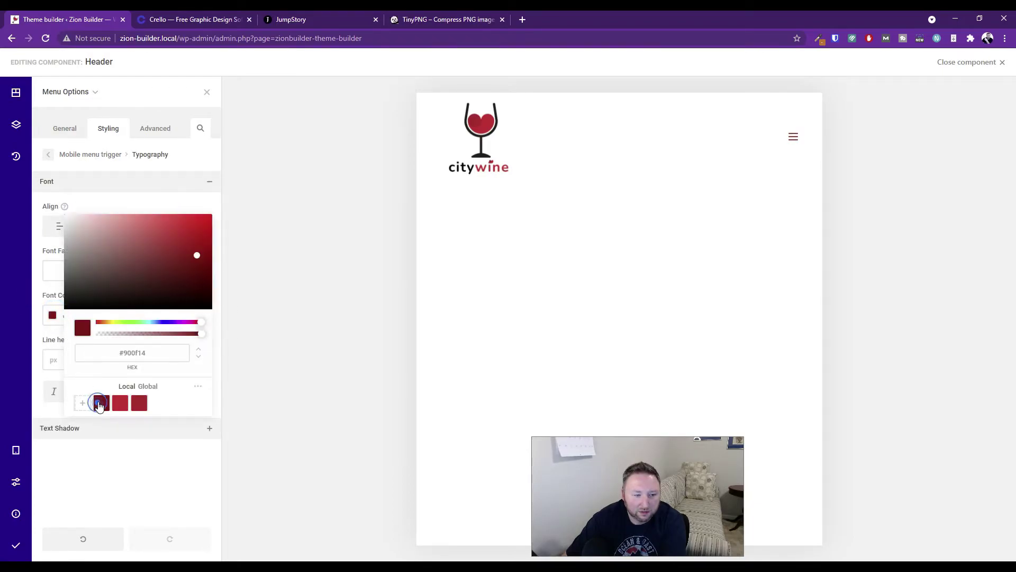
click(140, 477)
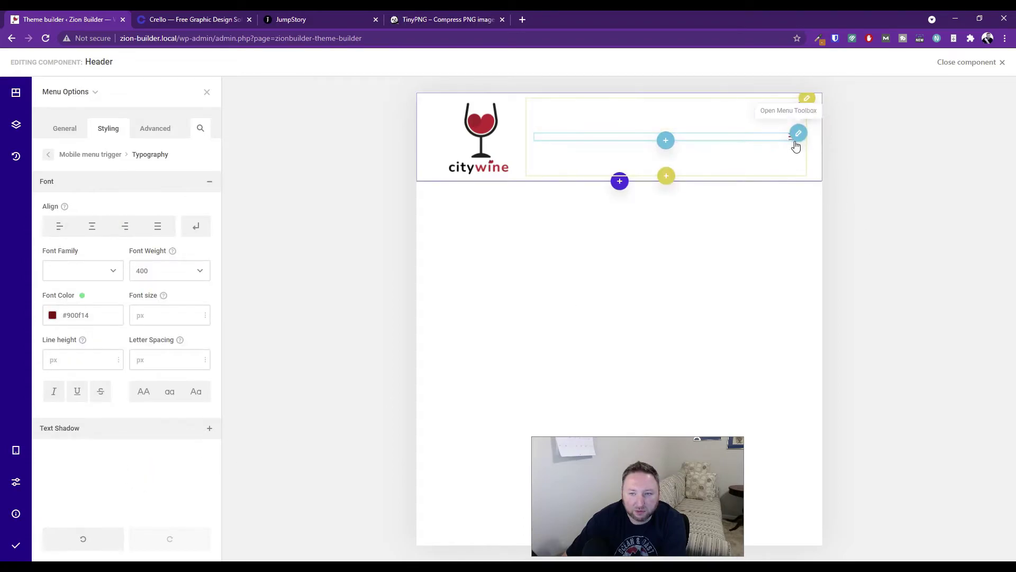
Back out of the trigger's typography, glance at Mobile Menu Wrapper, and return to the element list.
click(48, 156)
click(45, 155)
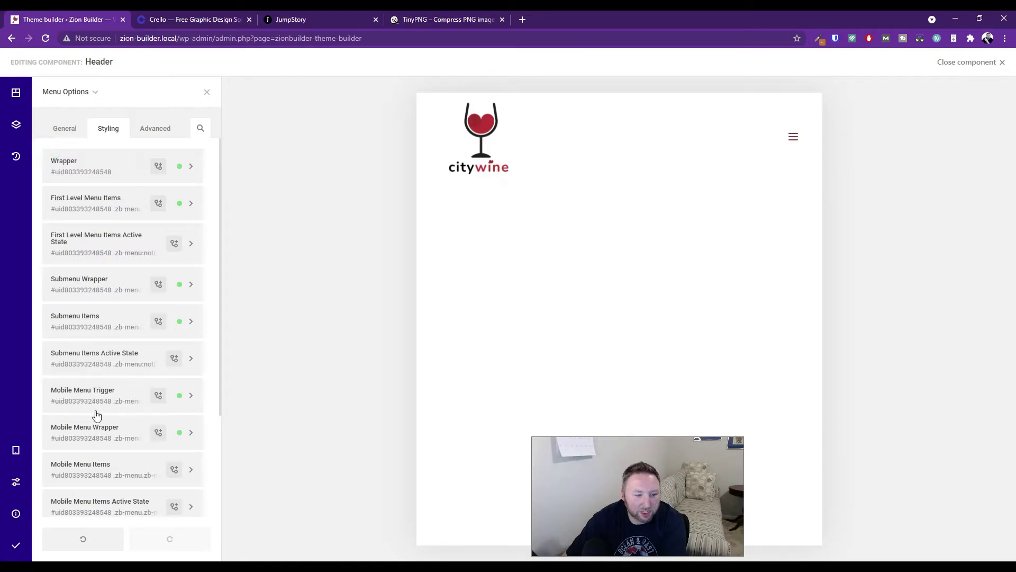
click(104, 438)
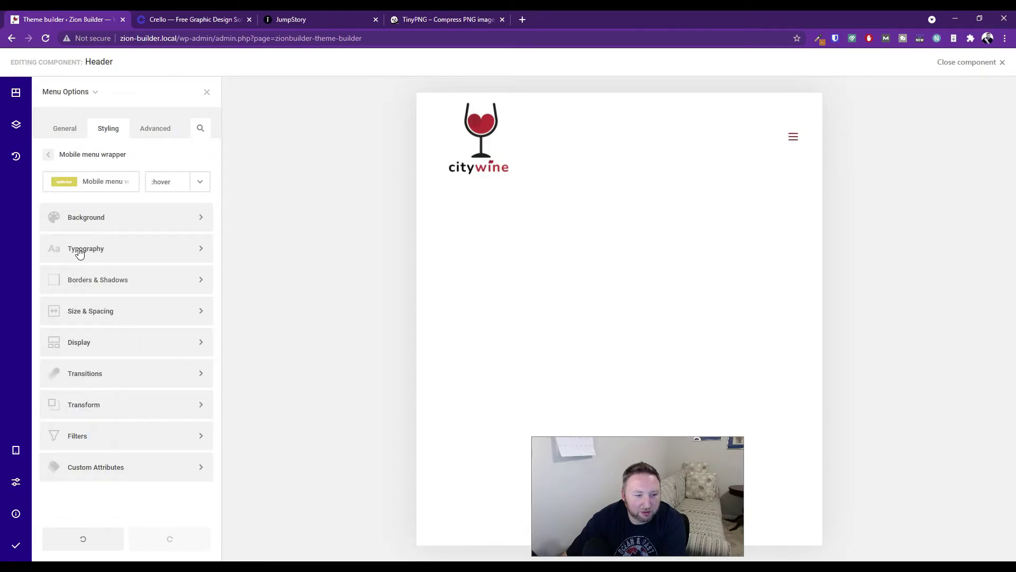
click(50, 156)
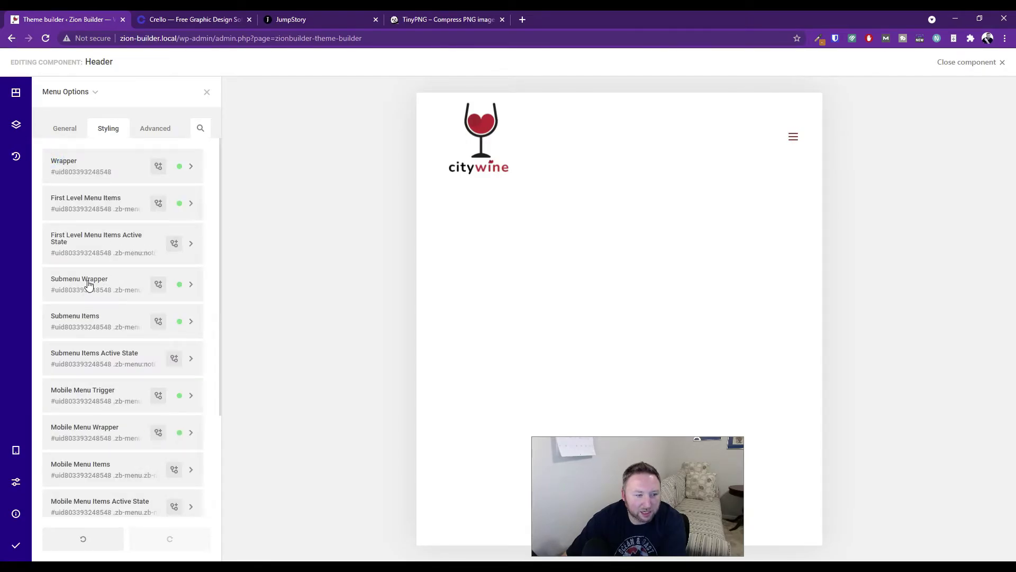
scroll(91, 342, down, 3)
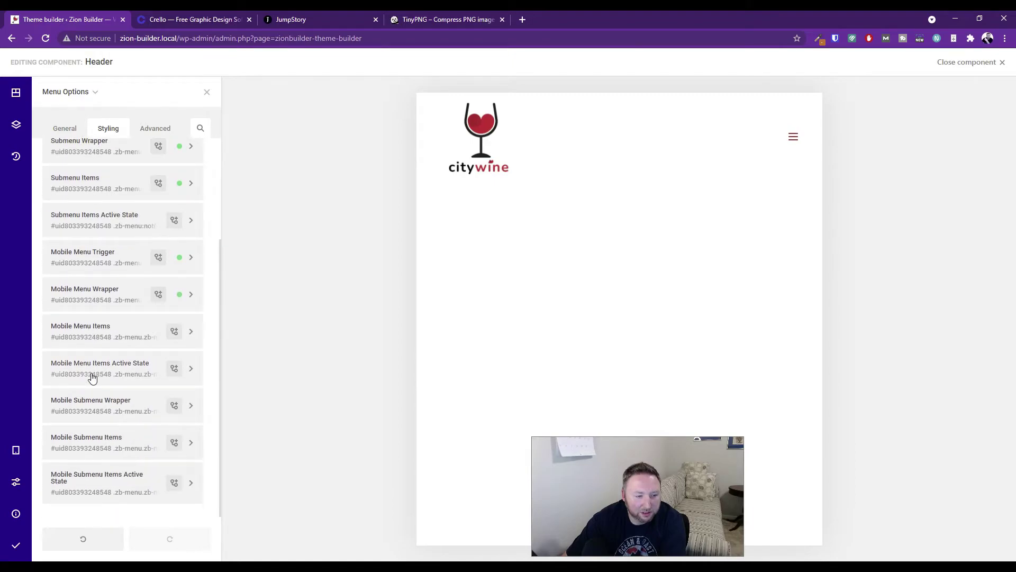
scroll(92, 376, up, 3)
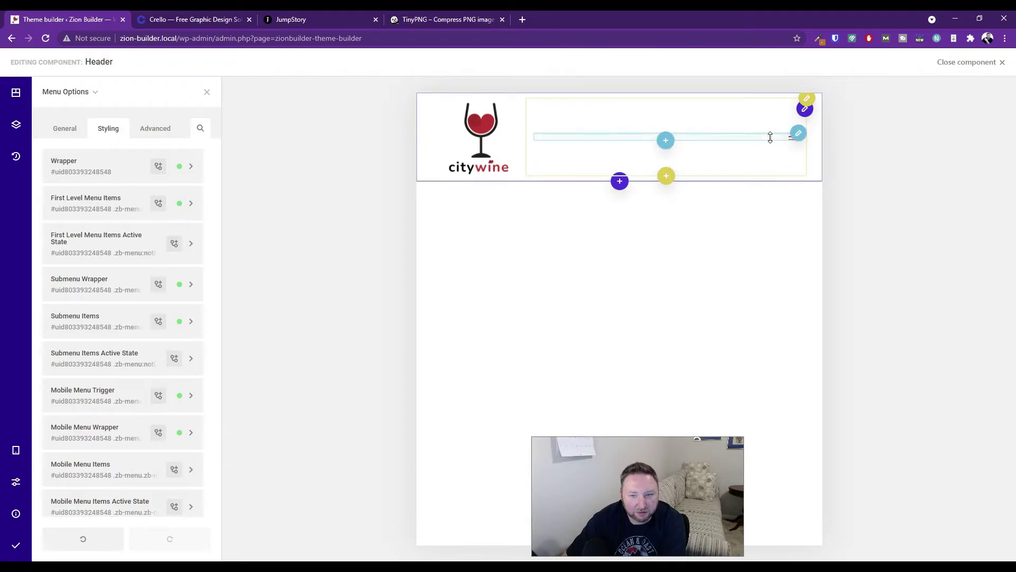
Close the Menu Options panel and Save & Publish the header component.
click(64, 128)
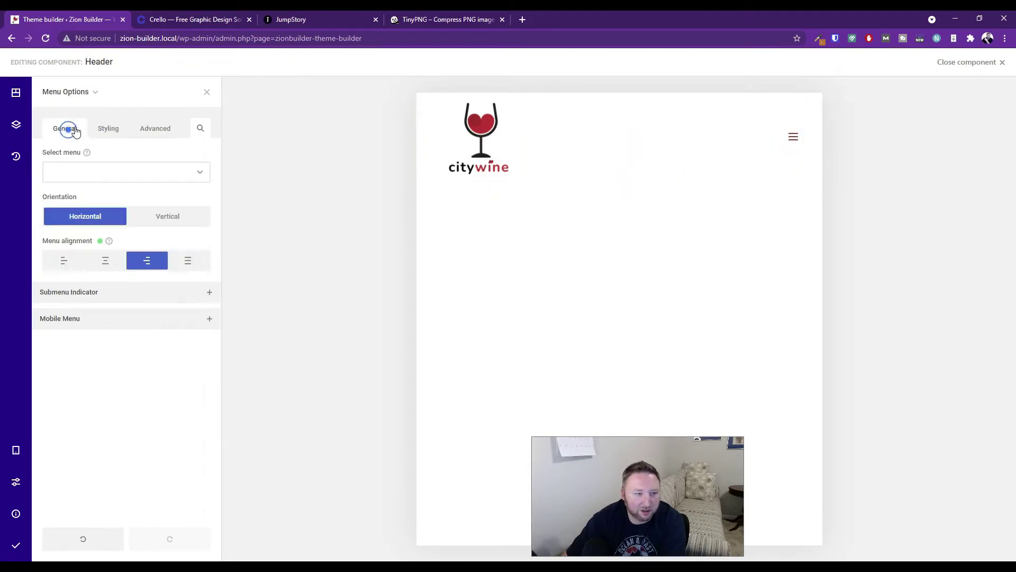
click(208, 91)
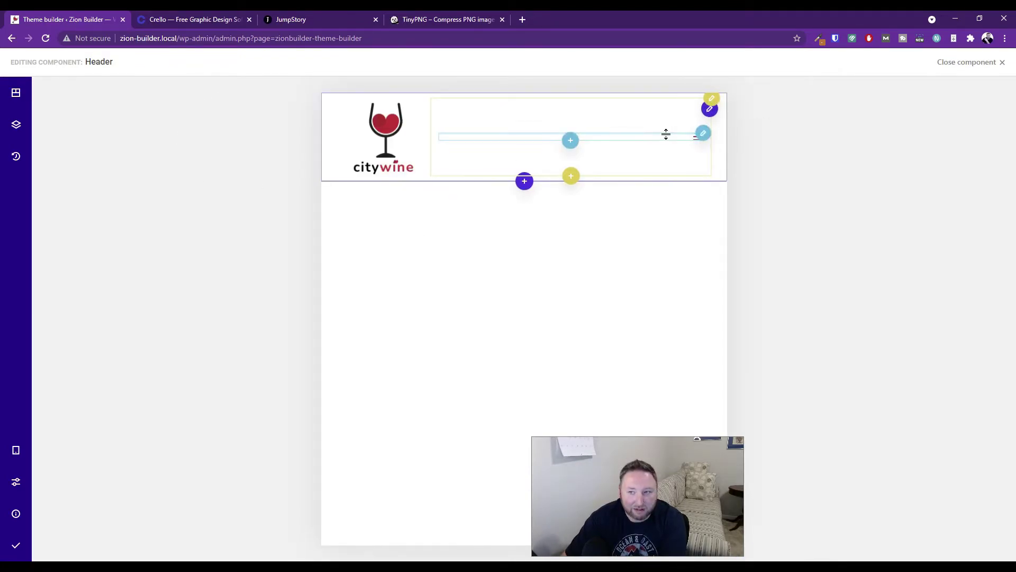
mouse_move(12, 546)
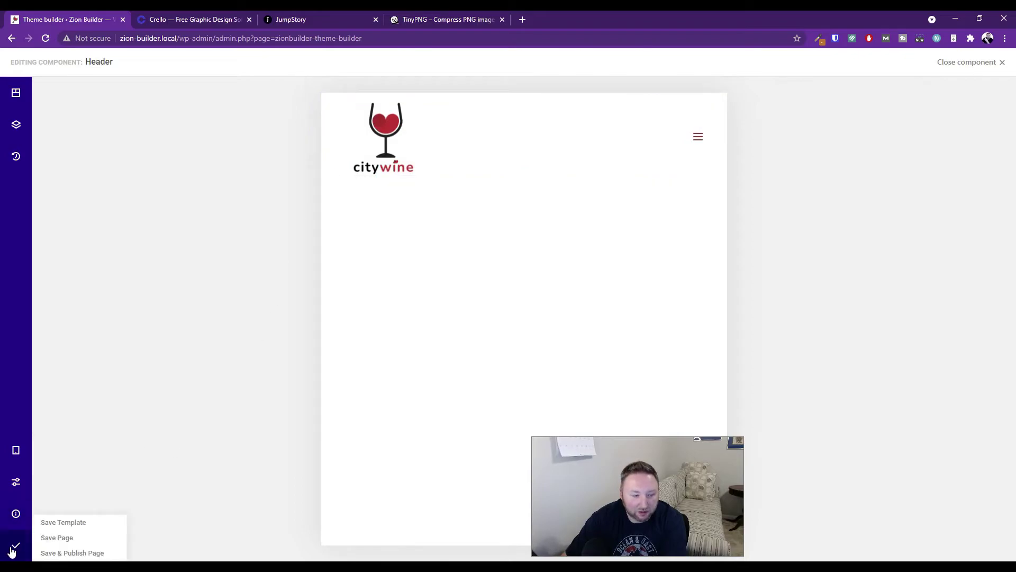
click(67, 554)
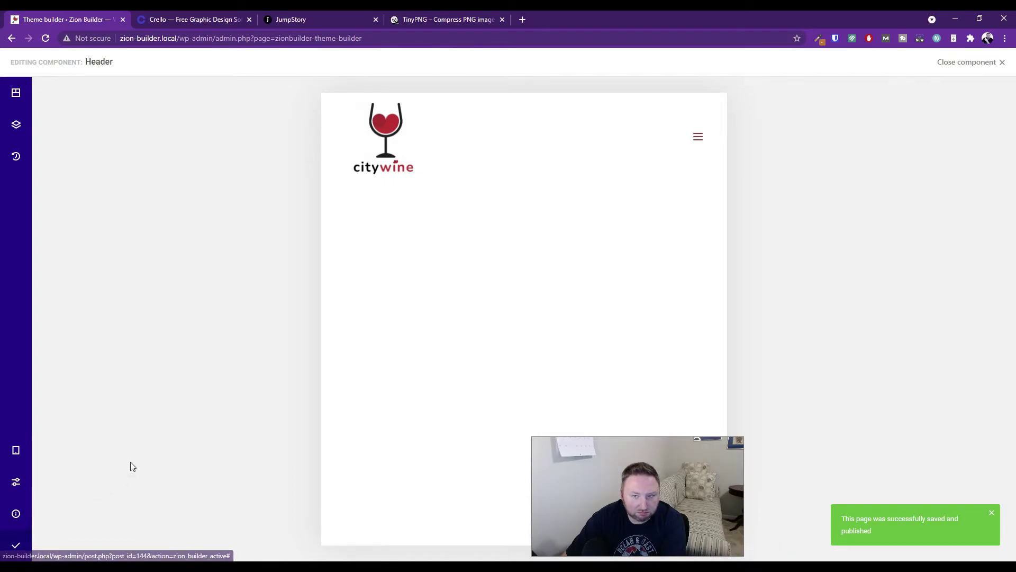
Back in Theme Builder, add a new Footer component to the Default template and edit it.
click(984, 63)
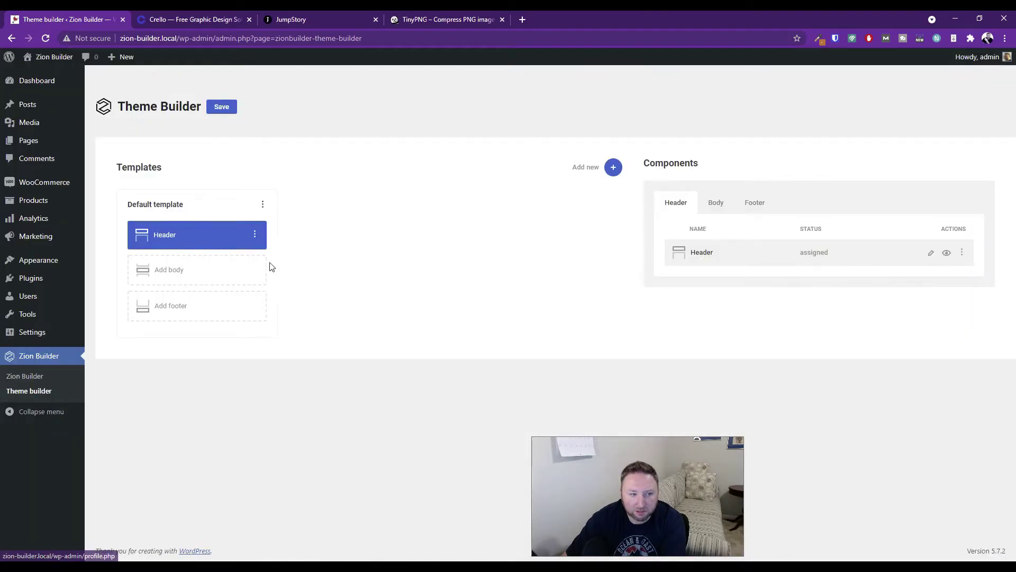
click(255, 236)
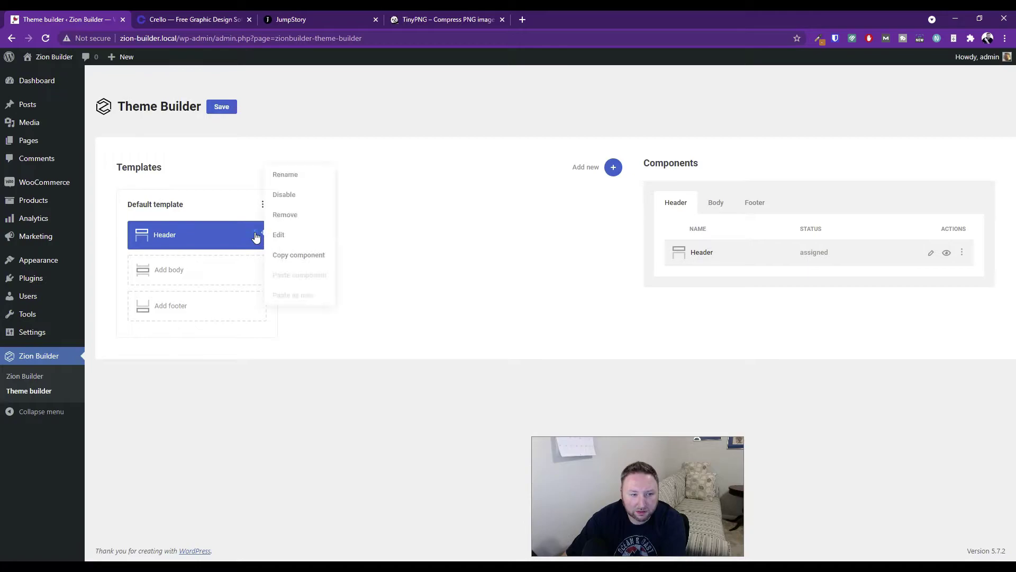
click(205, 314)
click(196, 340)
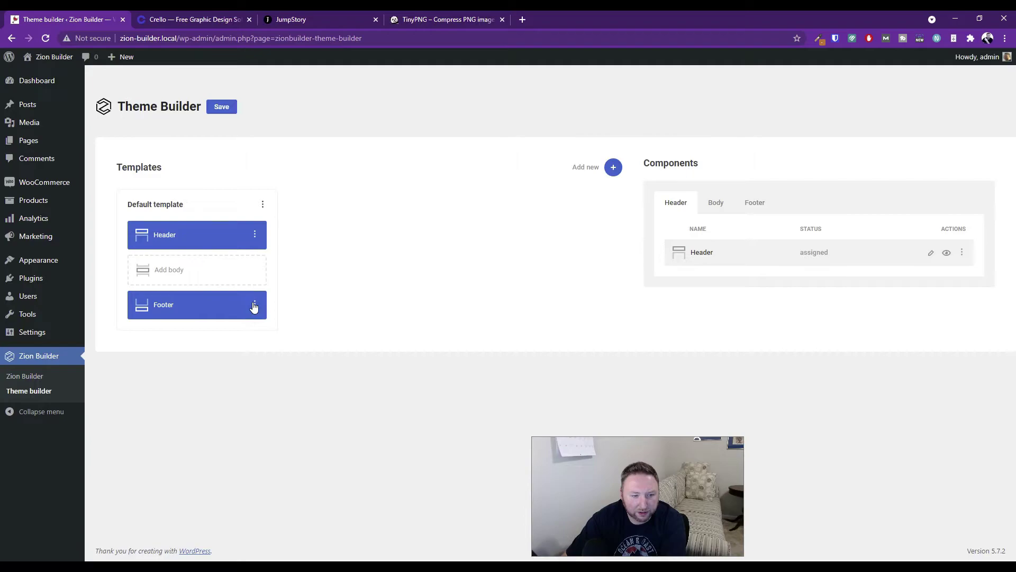
click(255, 310)
click(279, 303)
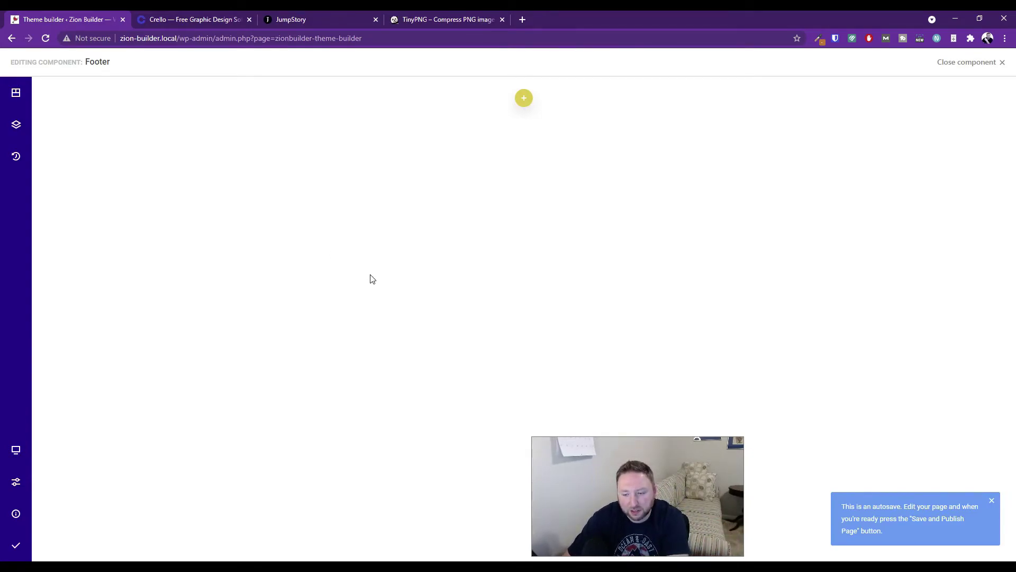
Insert the light Footer section from the library's PRO Sections > Footers category.
click(524, 98)
click(582, 138)
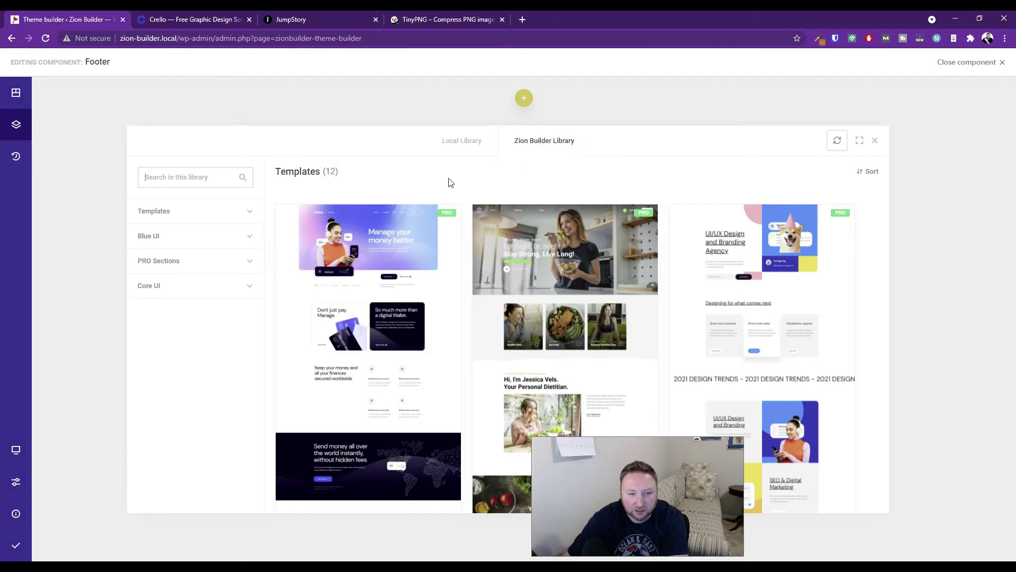
click(171, 269)
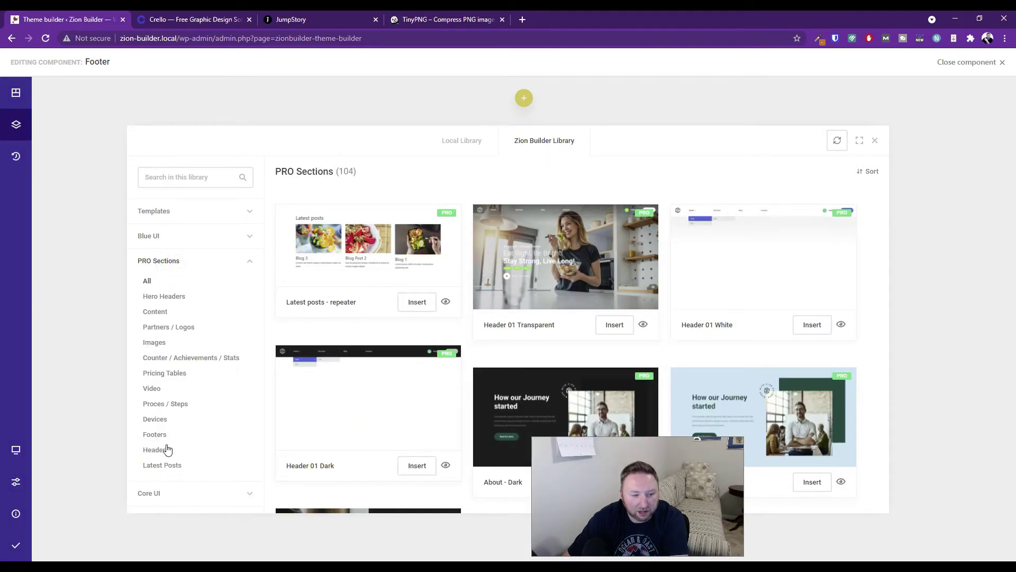
click(153, 434)
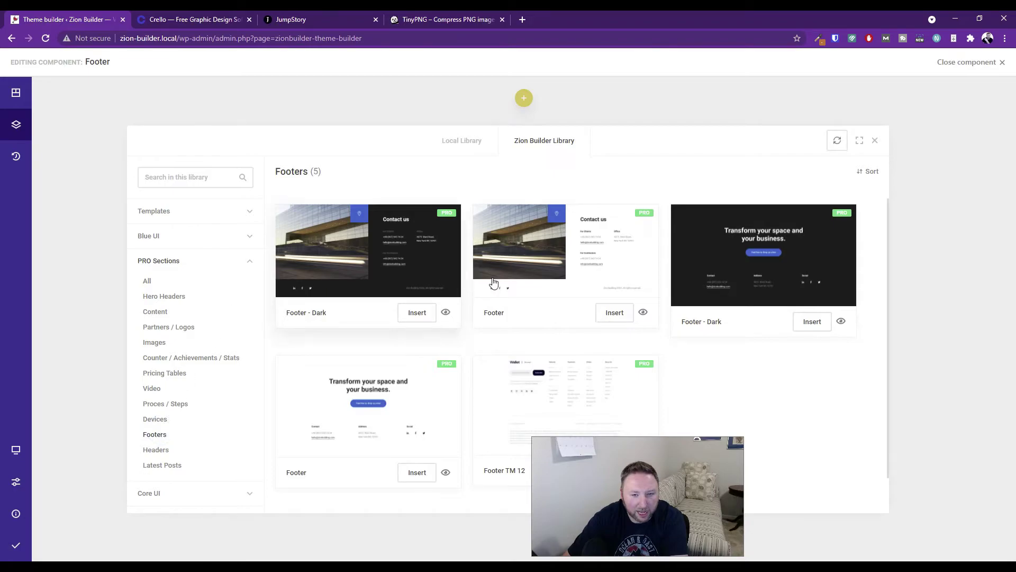
scroll(547, 282, down, 1)
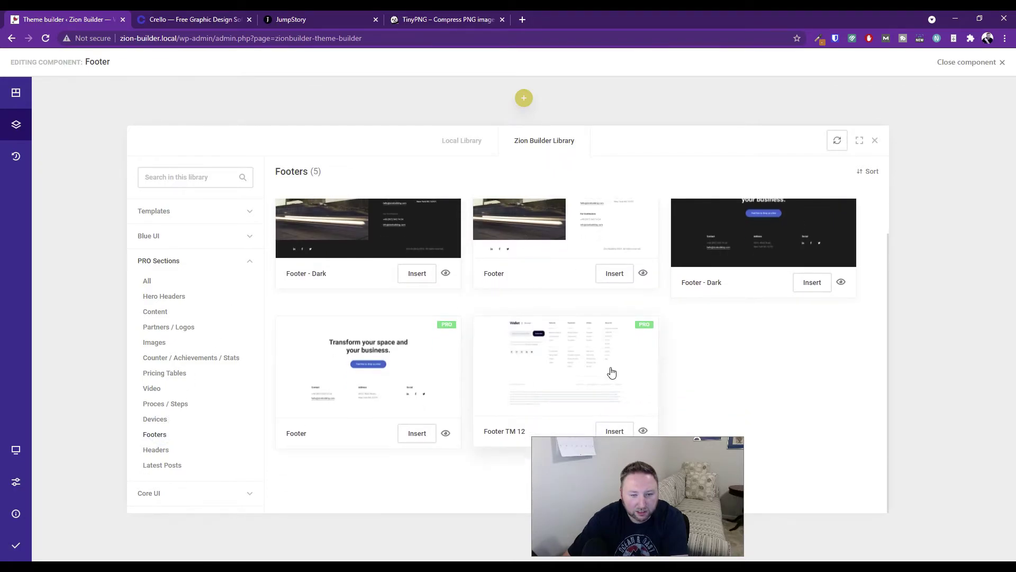
drag(614, 494, 893, 504)
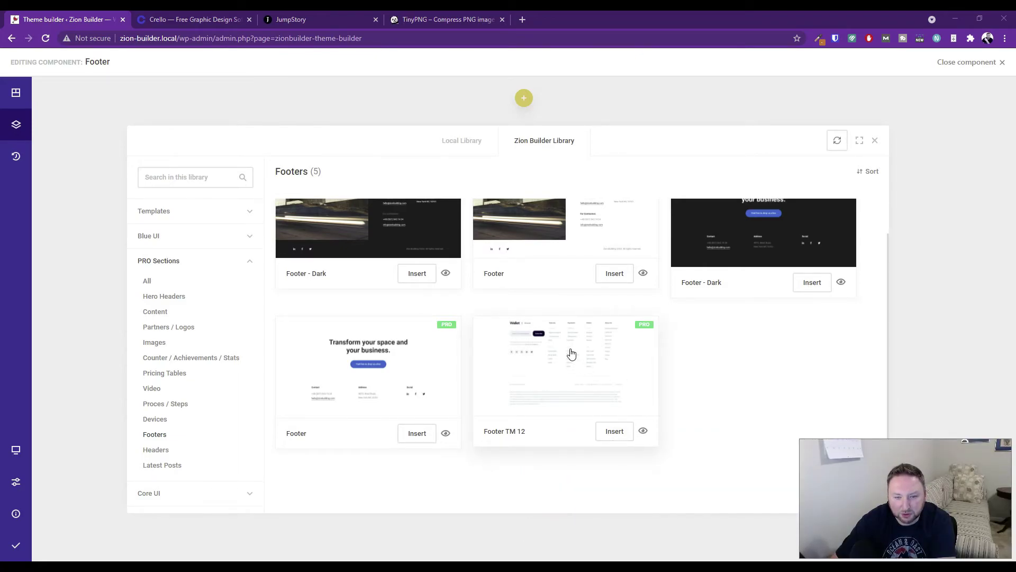
scroll(414, 393, up, 1)
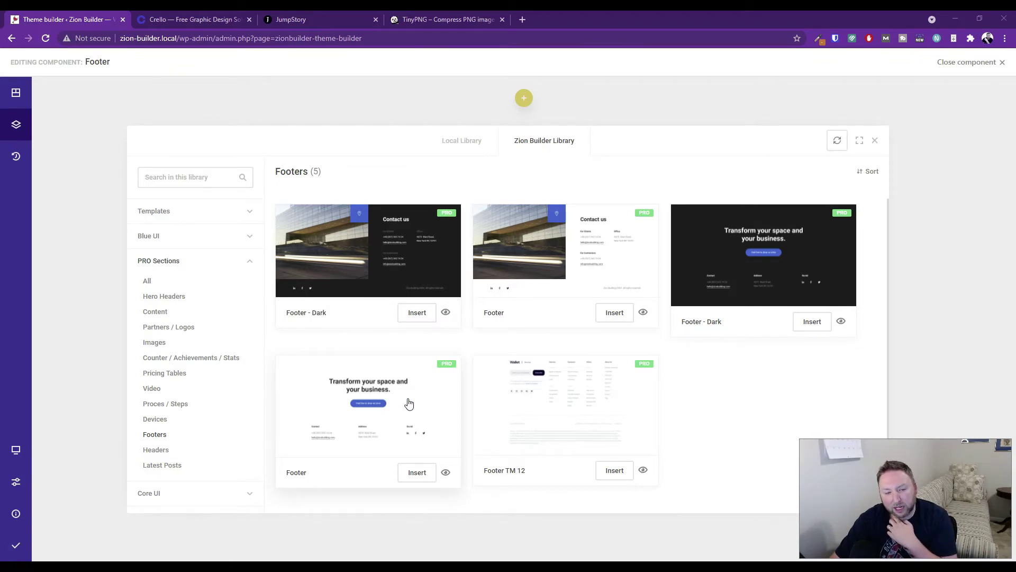
click(414, 474)
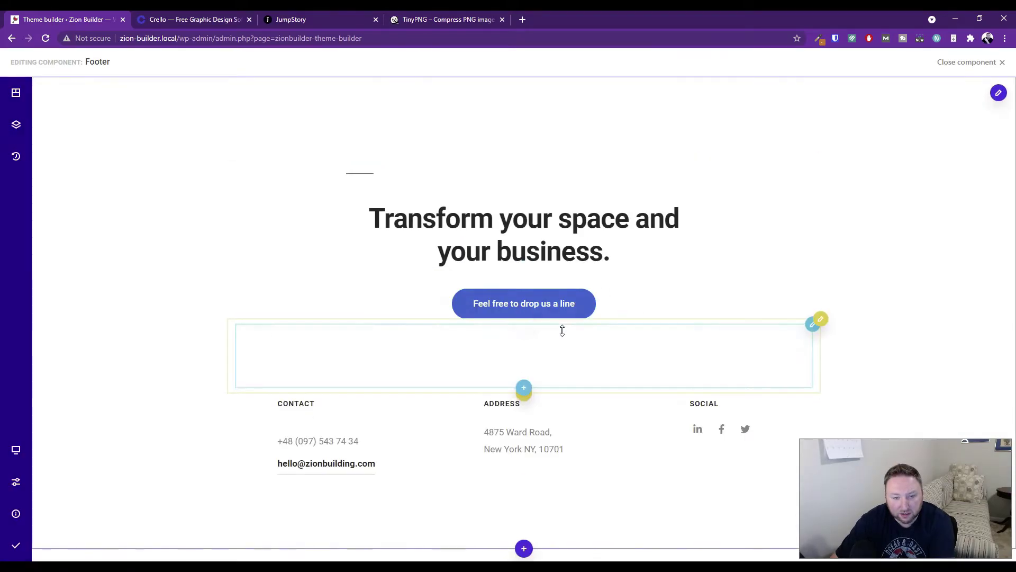
Set the 'Feel free to drop us a line' button's background colour to red #dc262A.
click(571, 305)
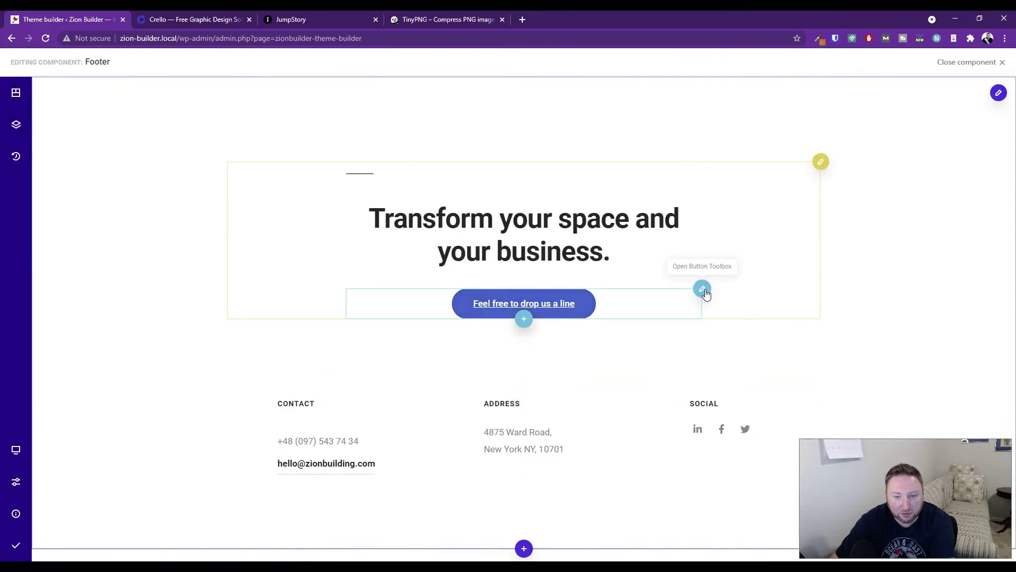
mouse_move(702, 288)
click(612, 288)
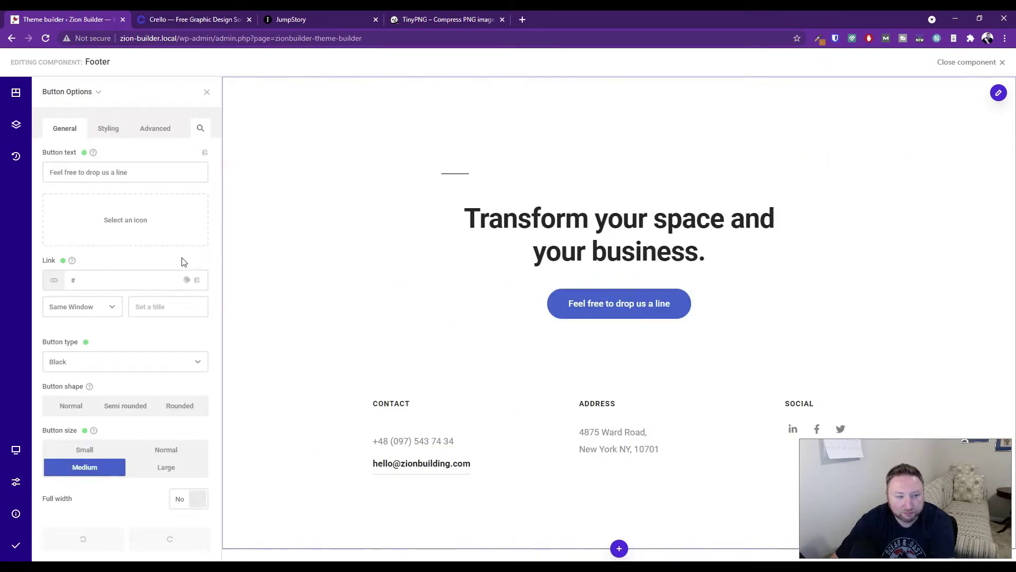
click(113, 132)
click(87, 205)
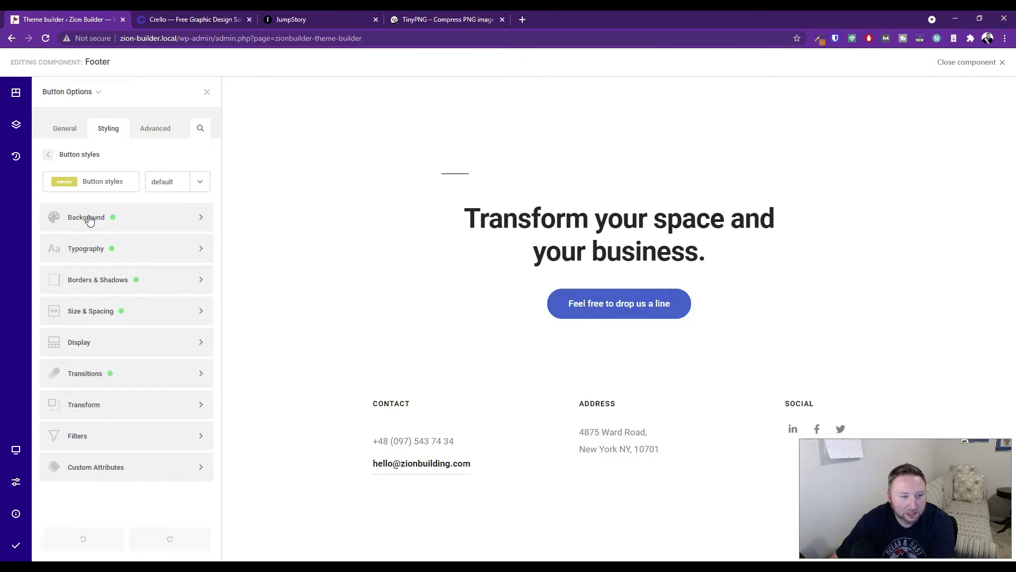
click(89, 220)
click(113, 267)
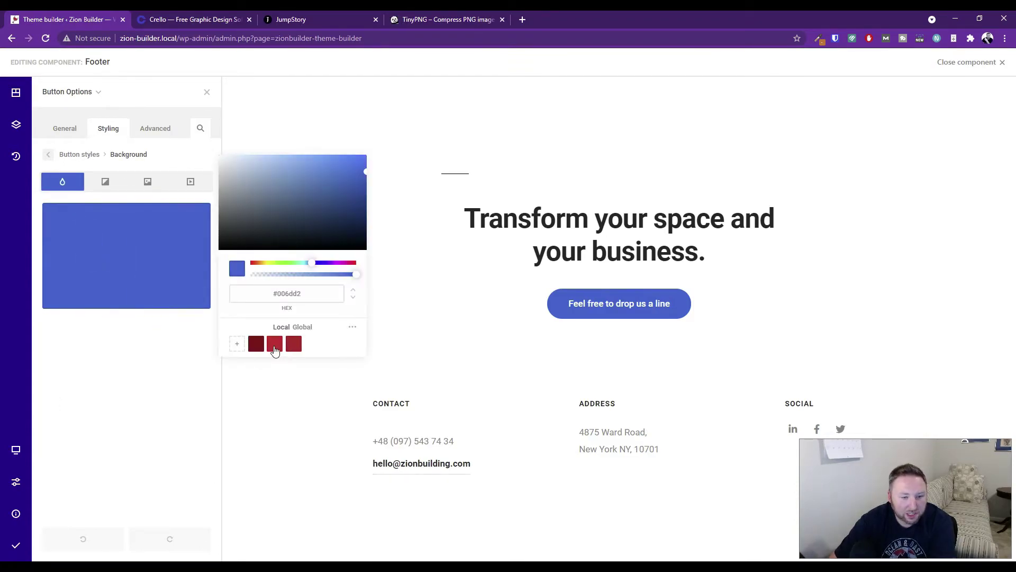
click(275, 348)
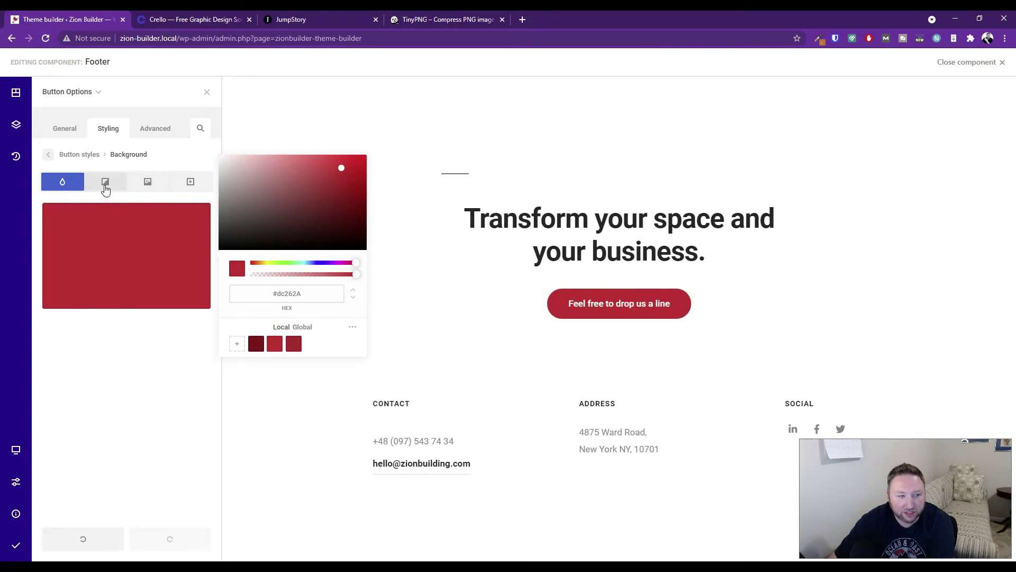
click(131, 367)
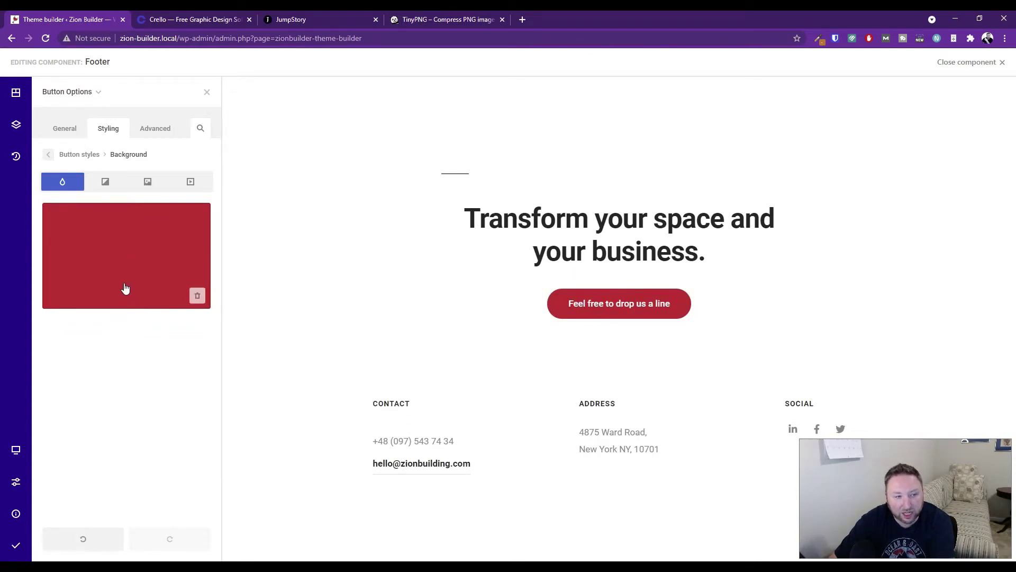
Switch the button background to a gradient from #dc262A to dark red #900f14.
click(105, 181)
click(109, 235)
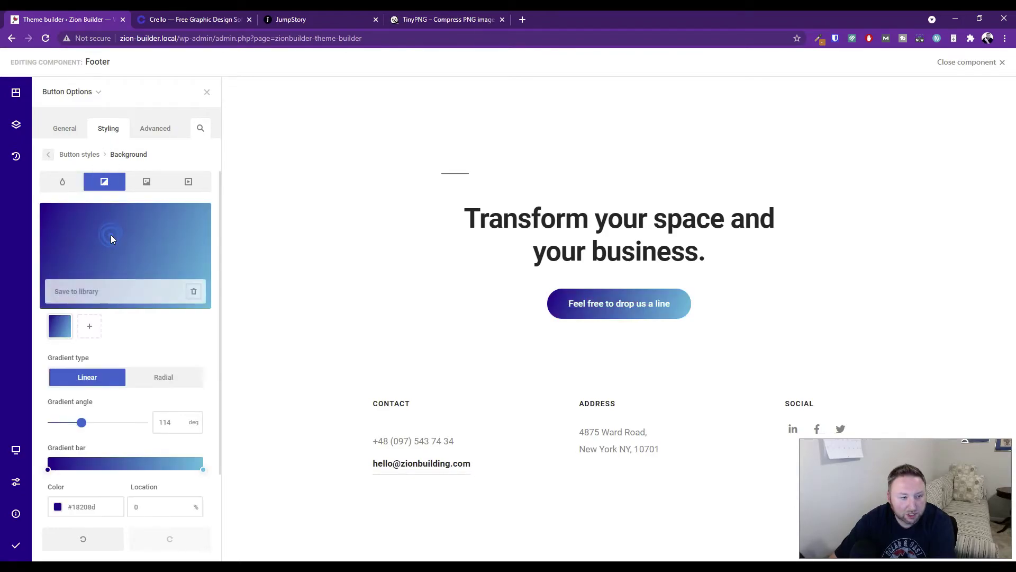
scroll(53, 515, down, 1)
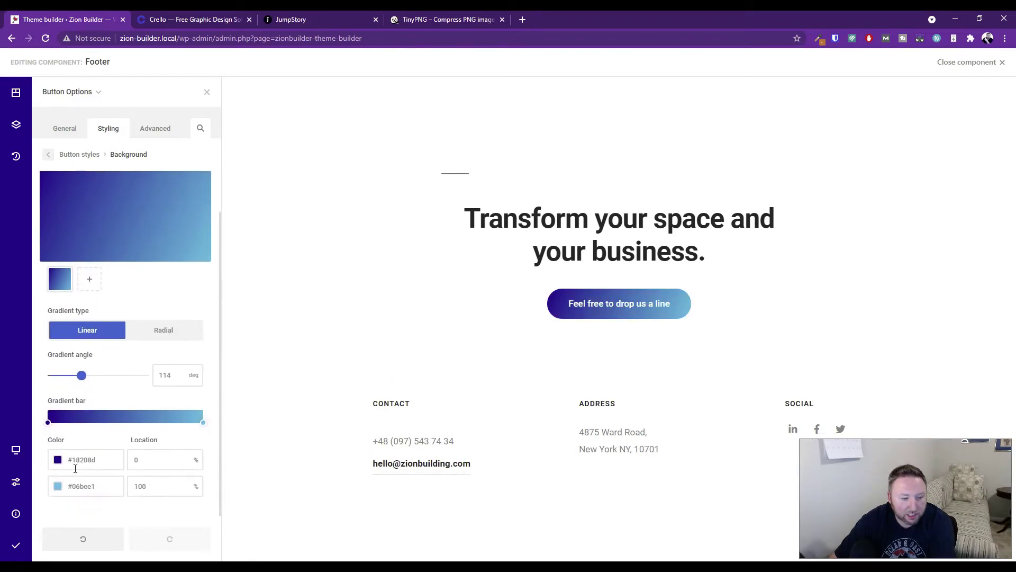
click(58, 458)
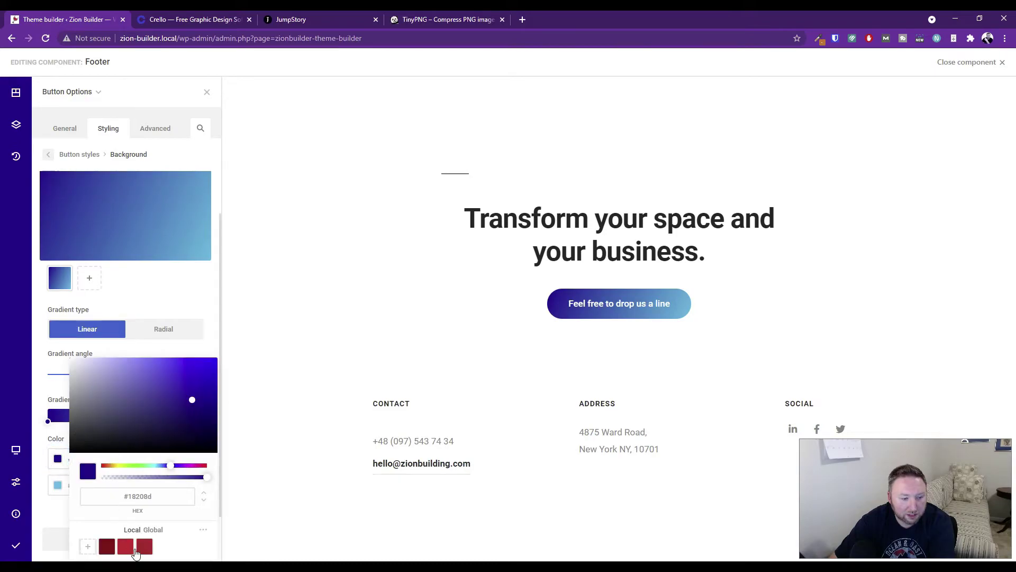
click(134, 551)
click(57, 485)
click(57, 484)
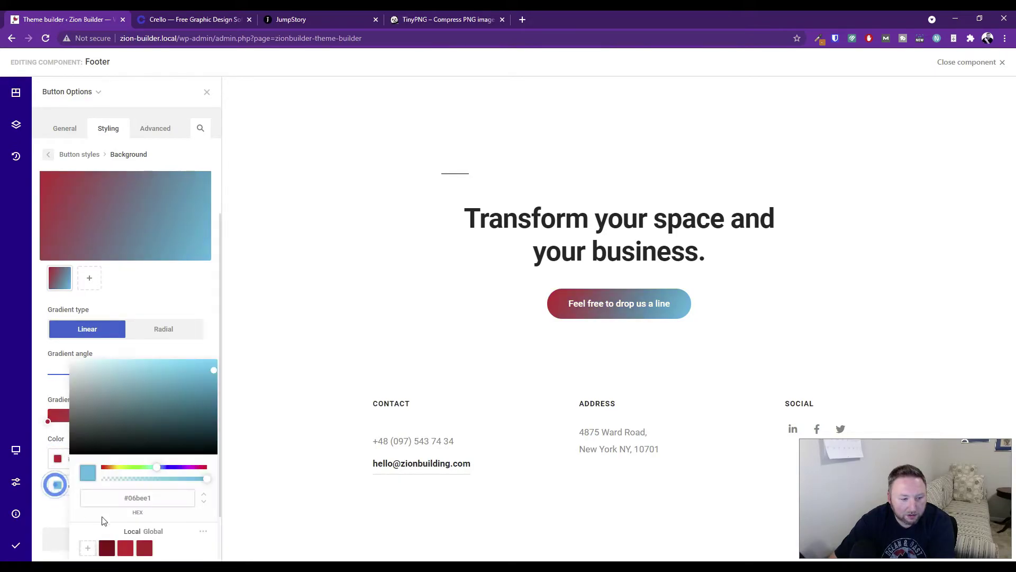
click(106, 547)
click(159, 278)
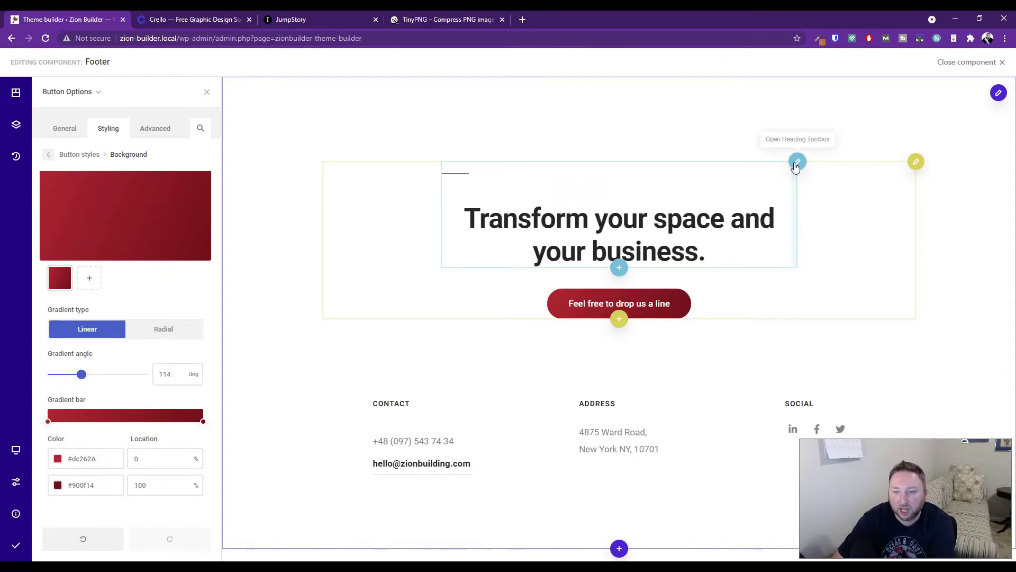
Open the footer heading's settings and review its styling and typography groups.
mouse_move(794, 163)
click(711, 163)
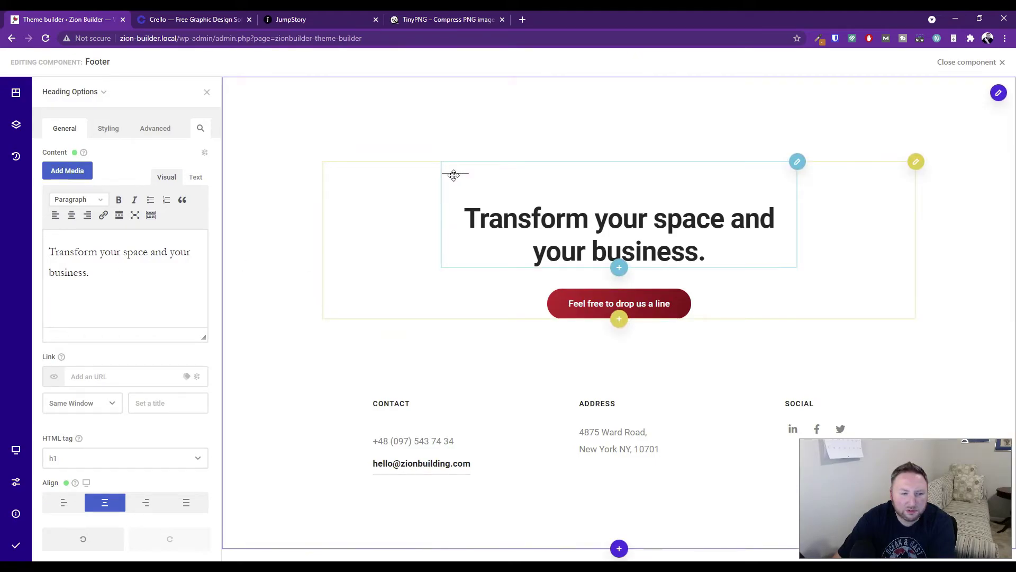
click(108, 128)
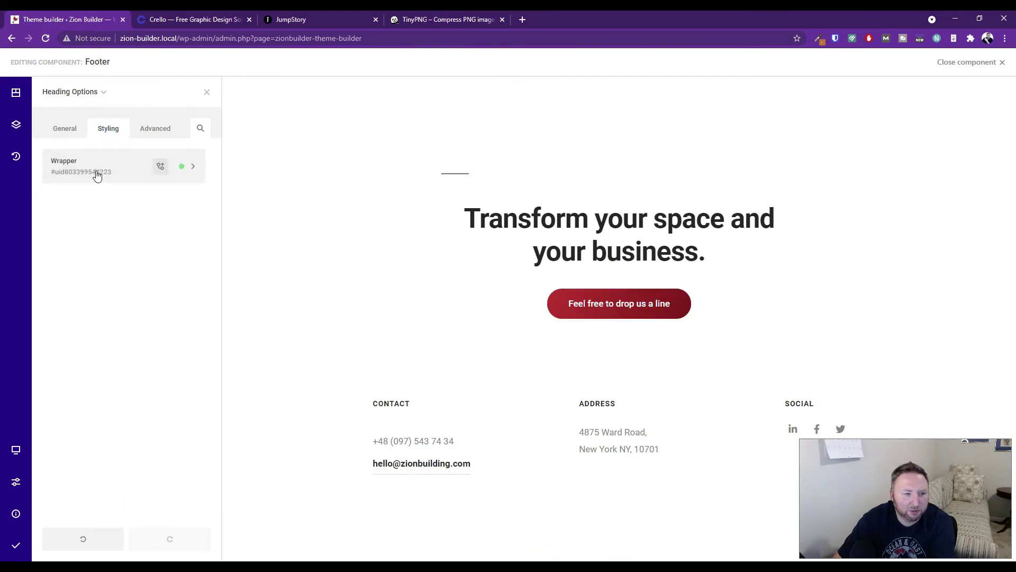
click(97, 175)
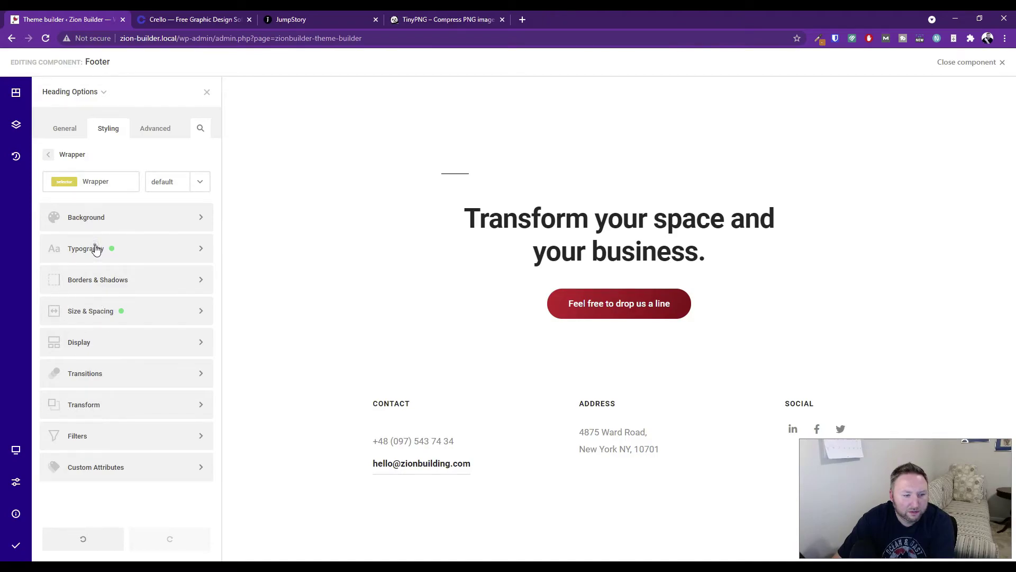
click(96, 250)
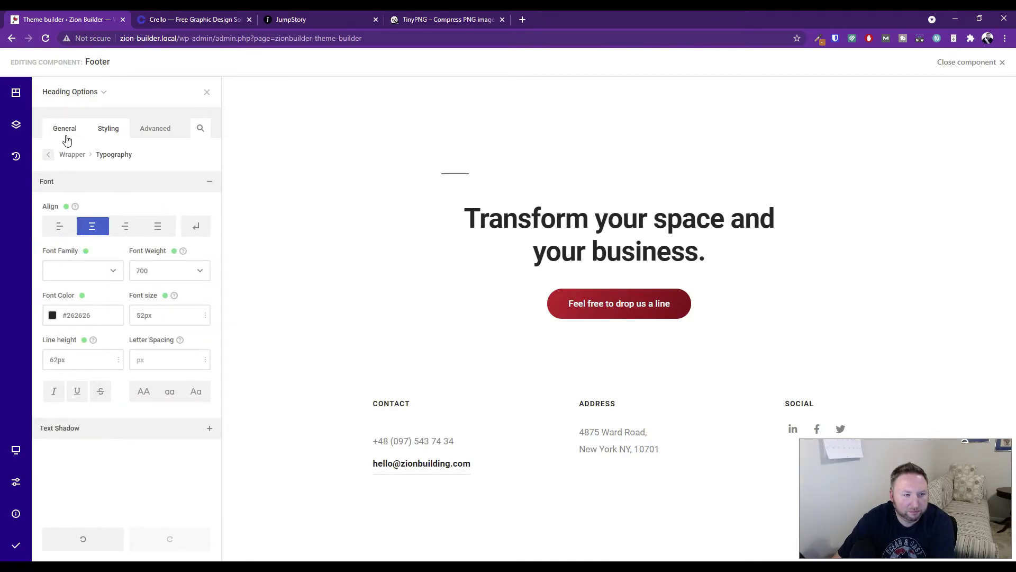
click(71, 154)
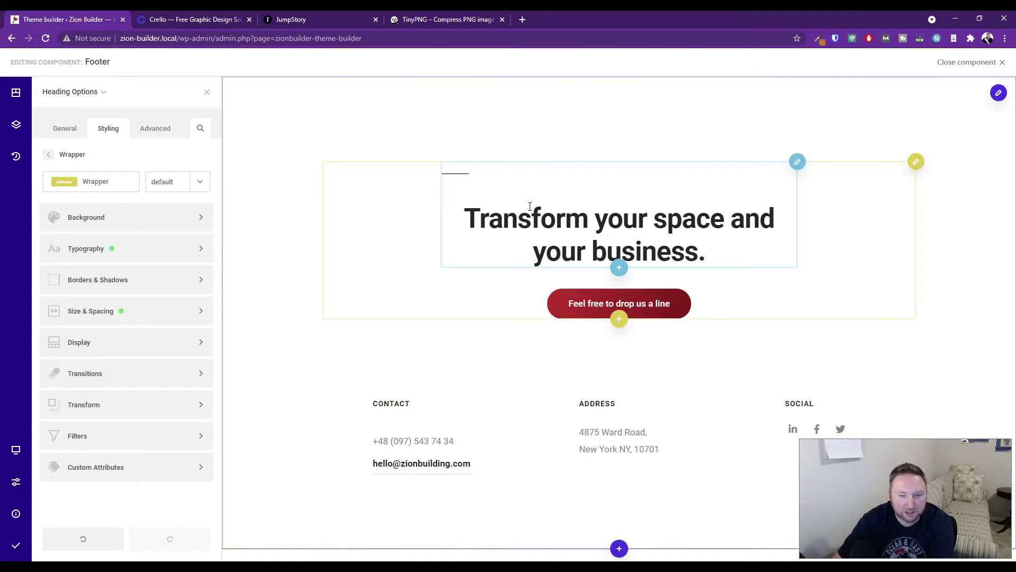
mouse_move(797, 160)
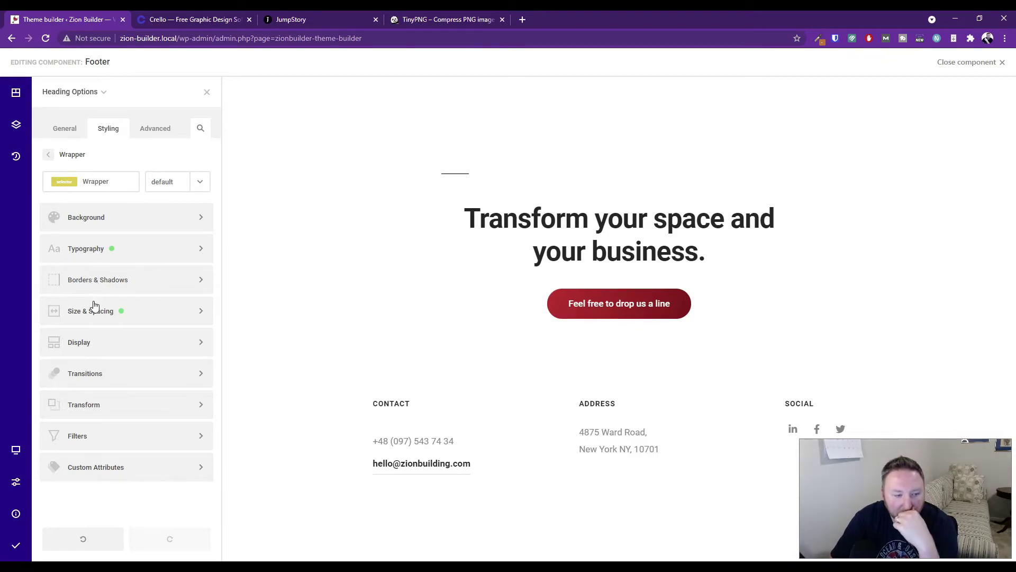
click(67, 131)
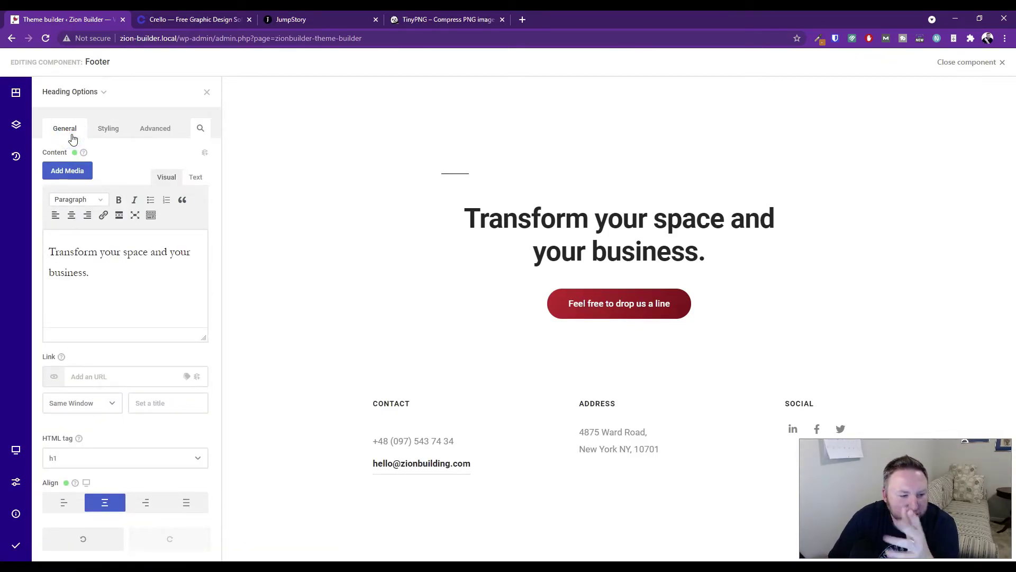
scroll(90, 310, down, 1)
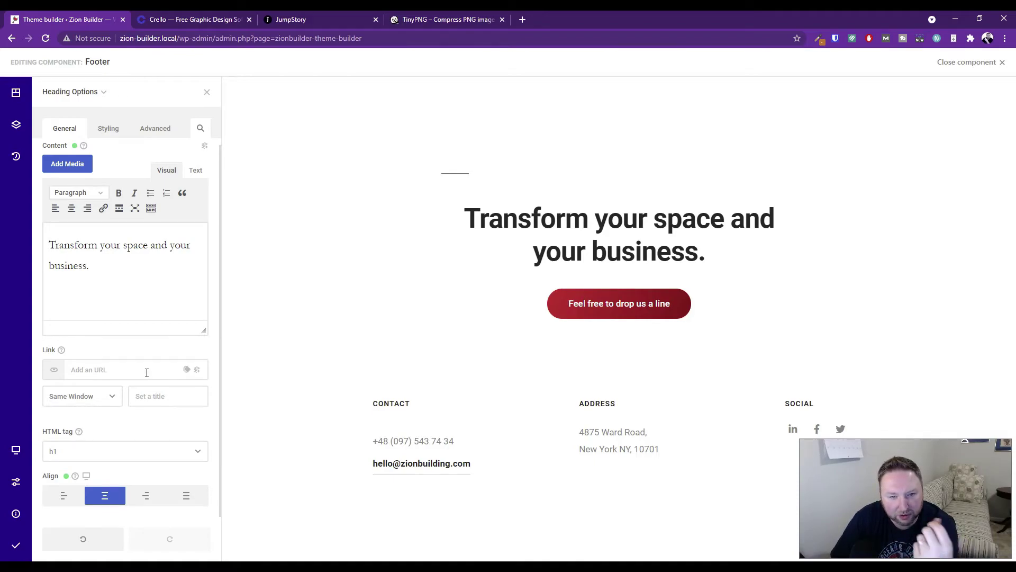
Check the heading's appear animation options, then switch to editing its containing column.
click(112, 132)
click(160, 137)
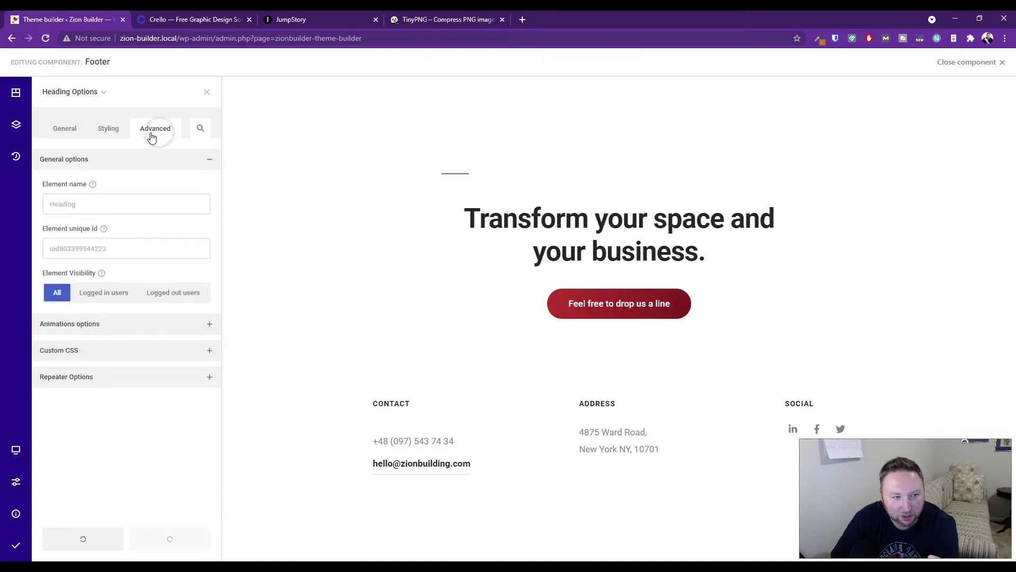
click(94, 324)
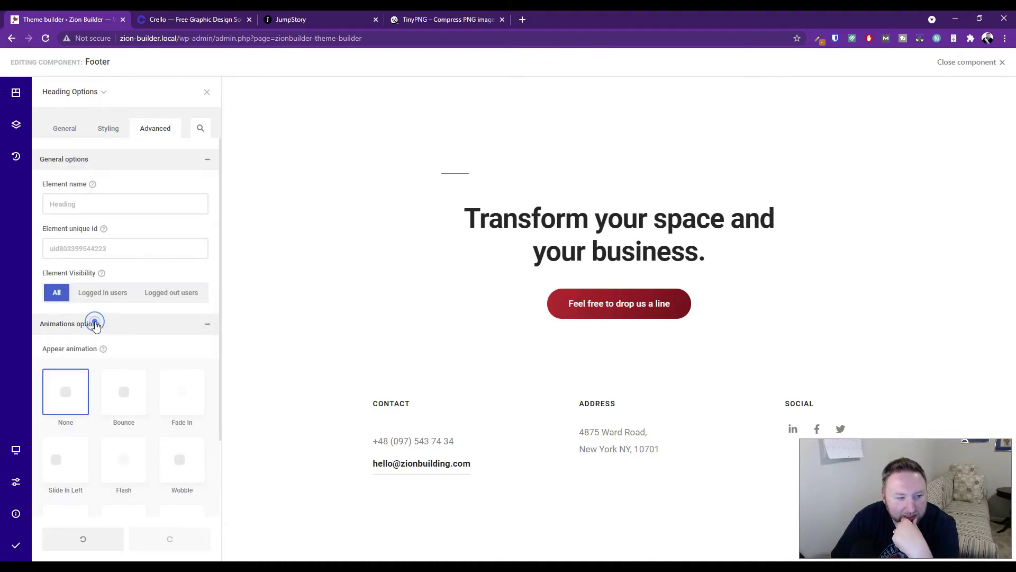
scroll(125, 354, down, 2)
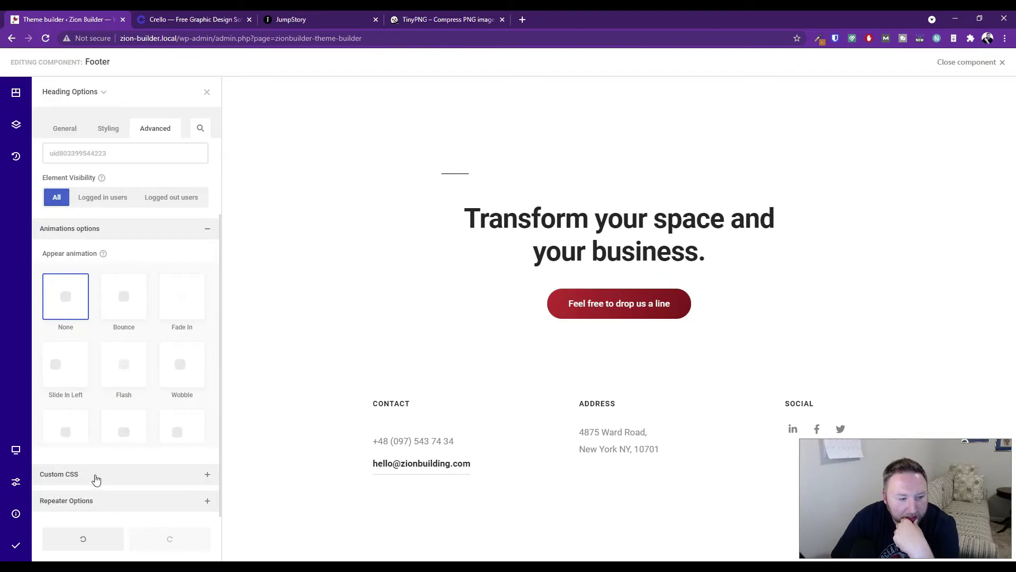
scroll(95, 498, up, 3)
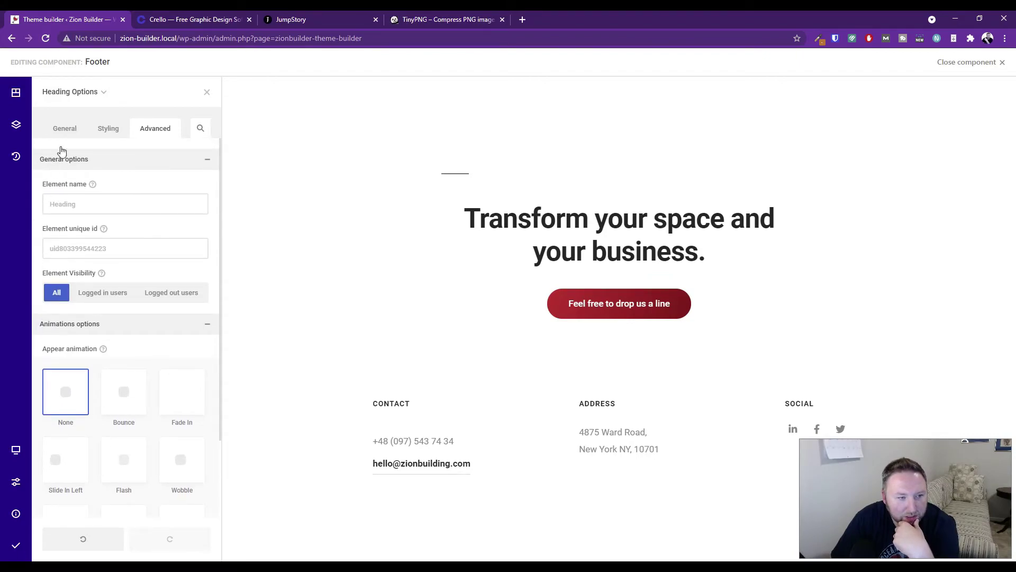
click(65, 128)
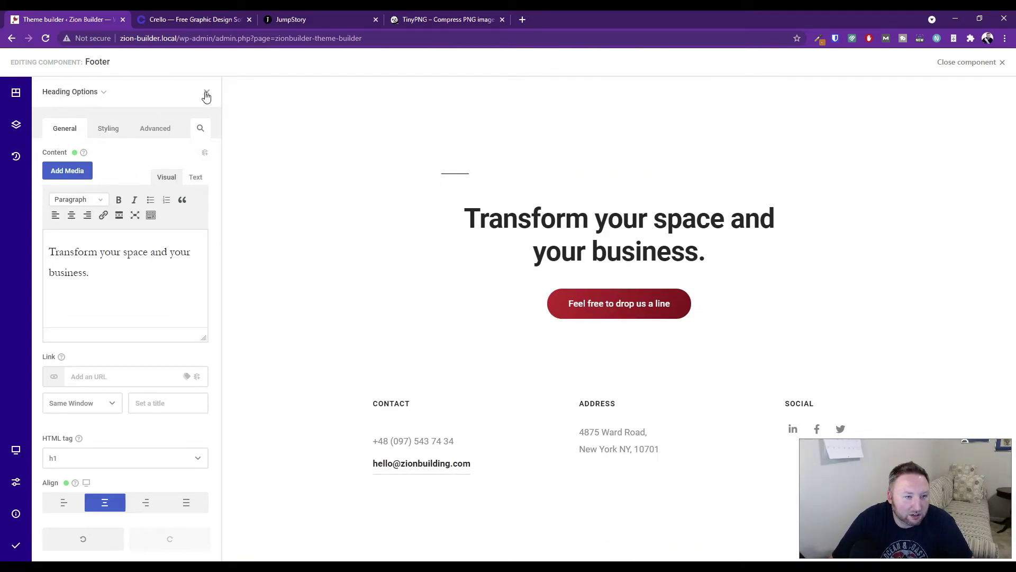
click(94, 94)
click(69, 127)
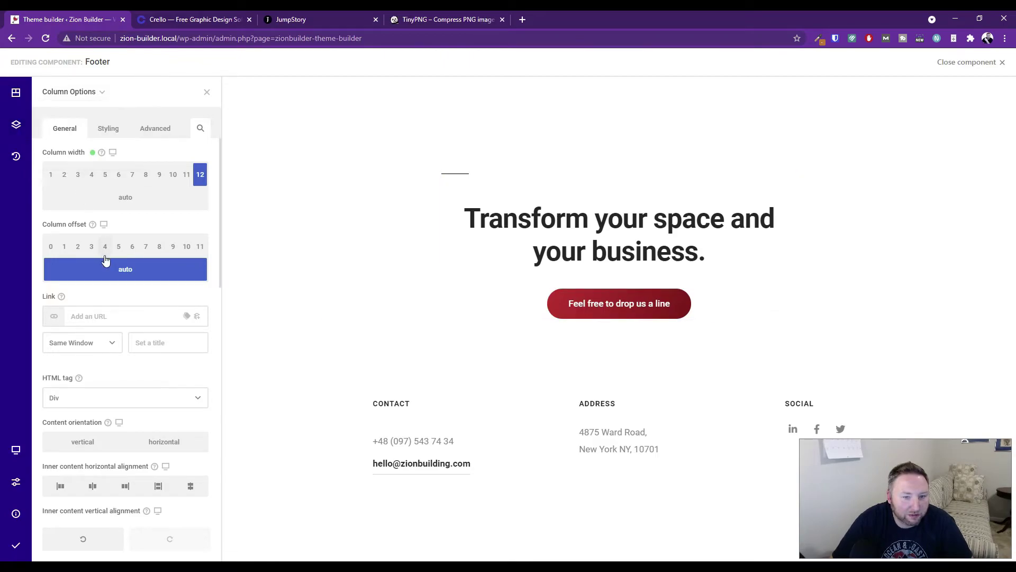
click(95, 94)
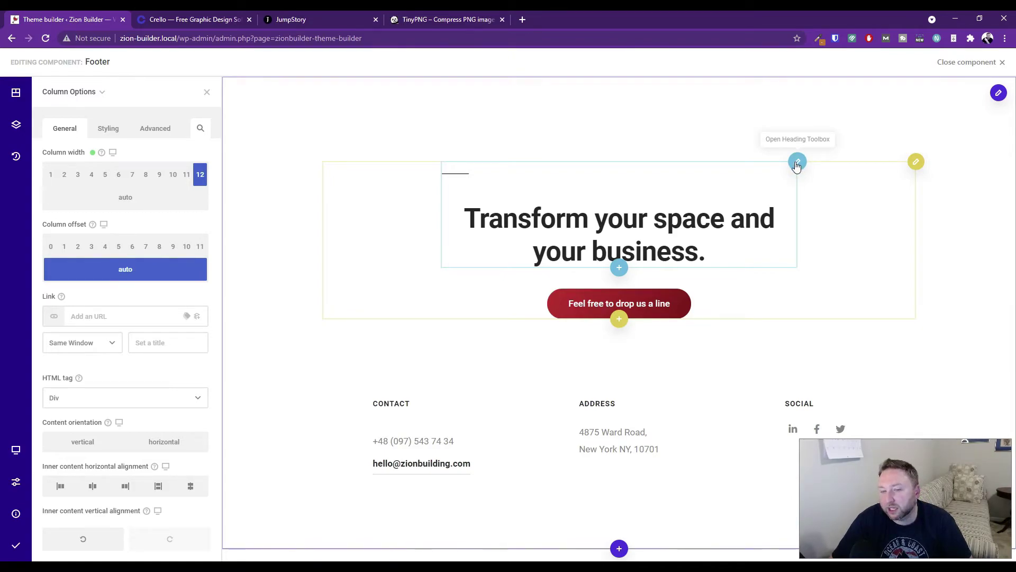
mouse_move(67, 94)
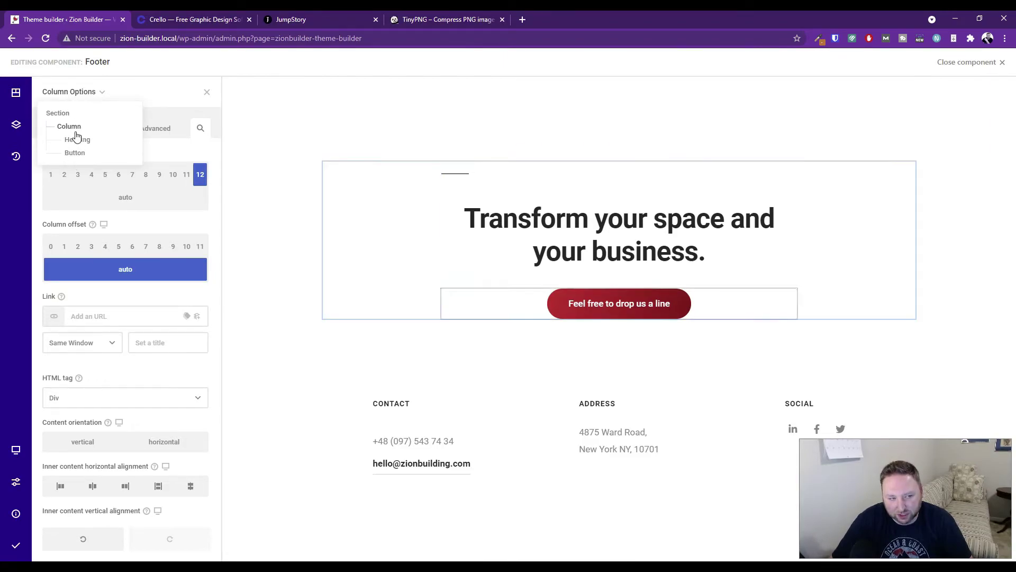
scroll(151, 400, down, 10)
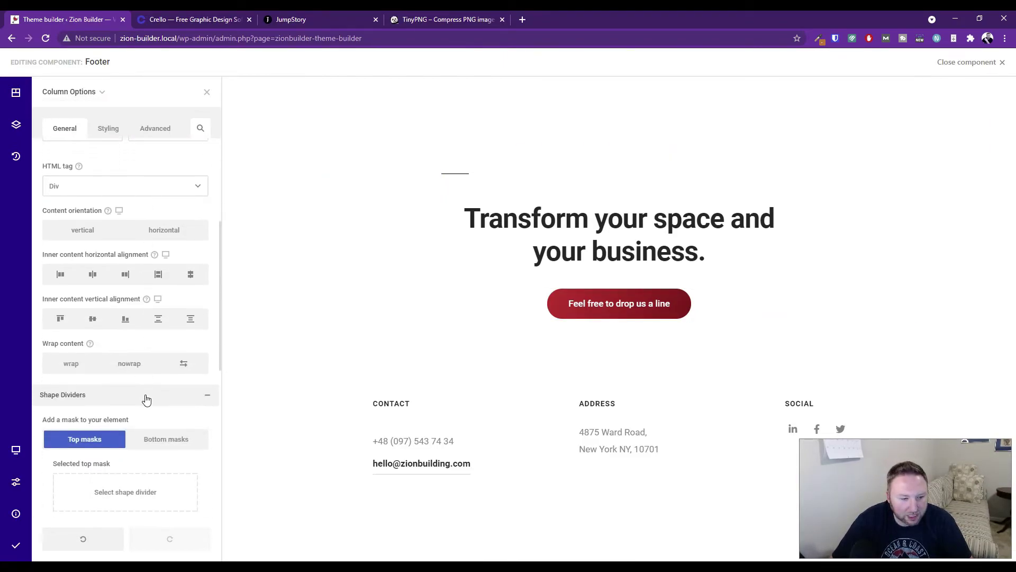
scroll(146, 395, up, 10)
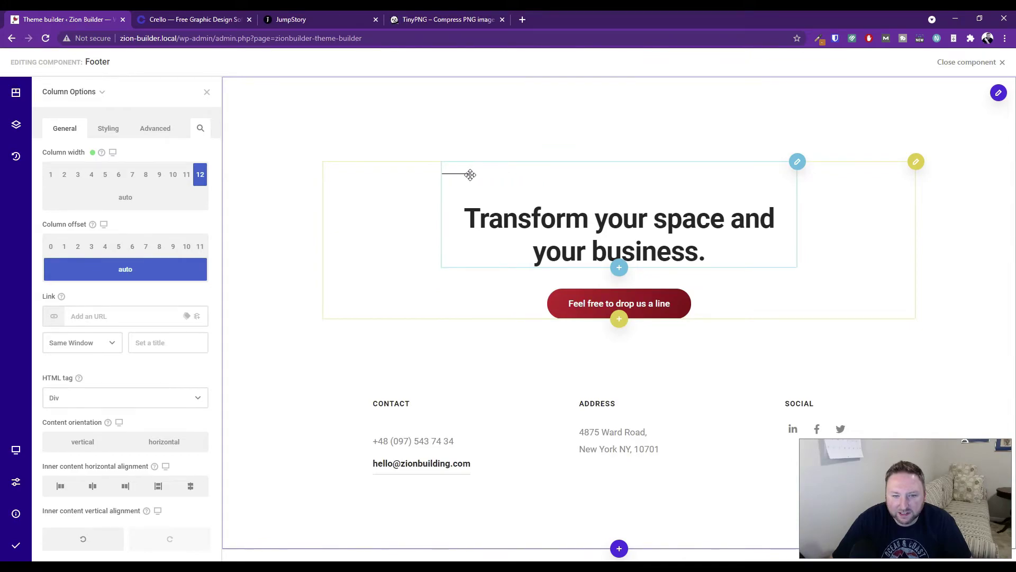
click(130, 131)
click(99, 168)
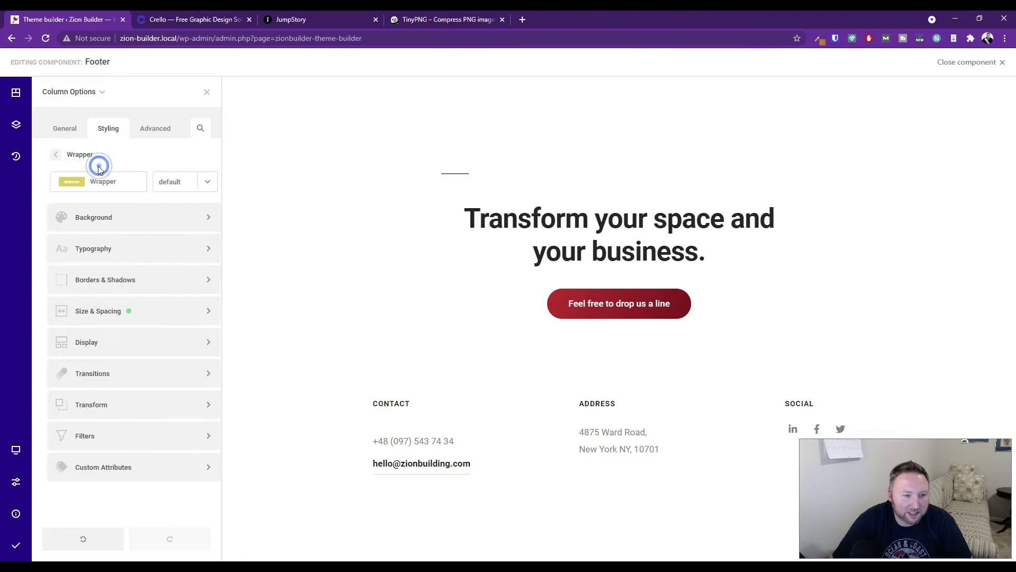
click(90, 313)
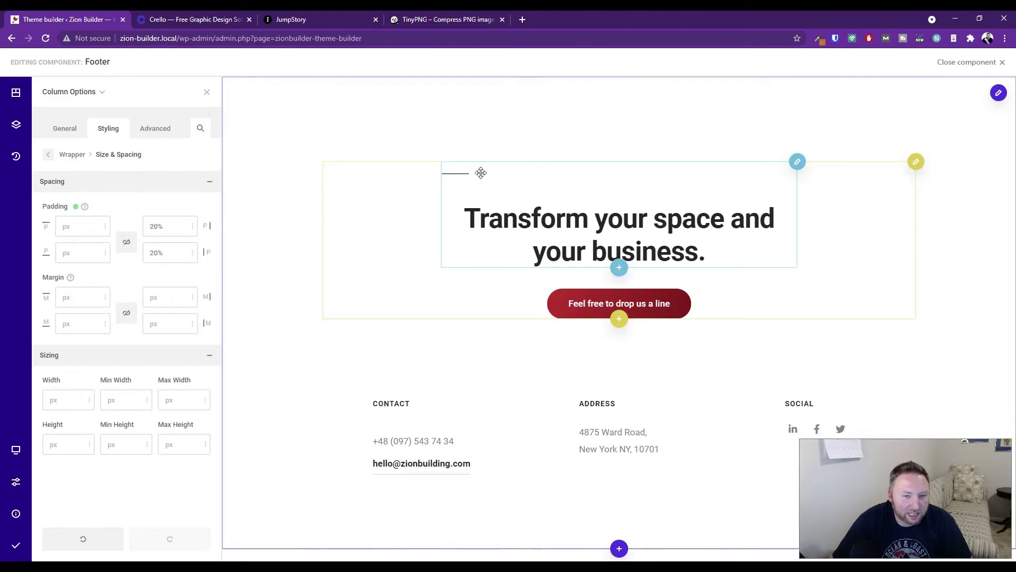
click(67, 131)
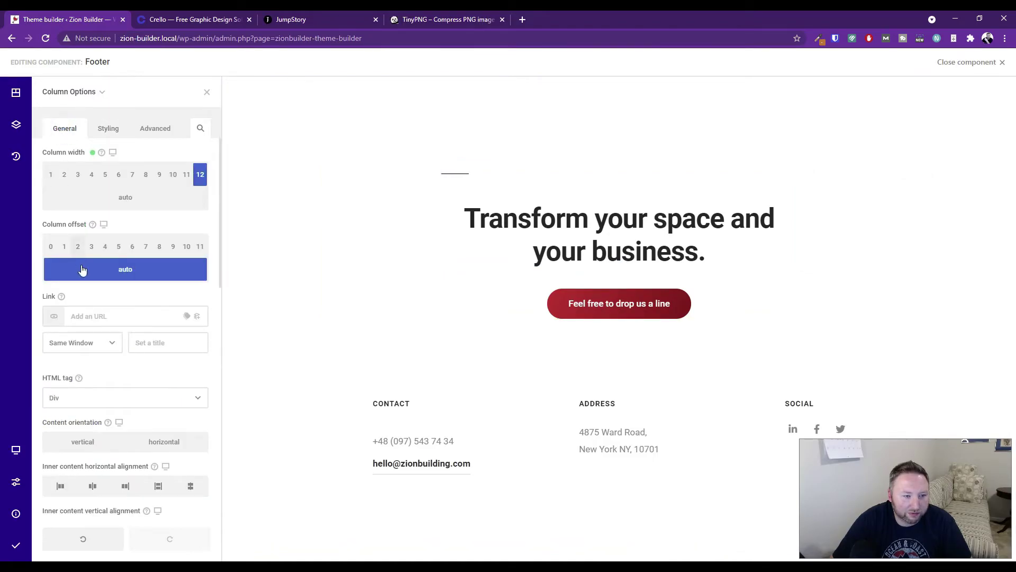
click(108, 128)
click(155, 128)
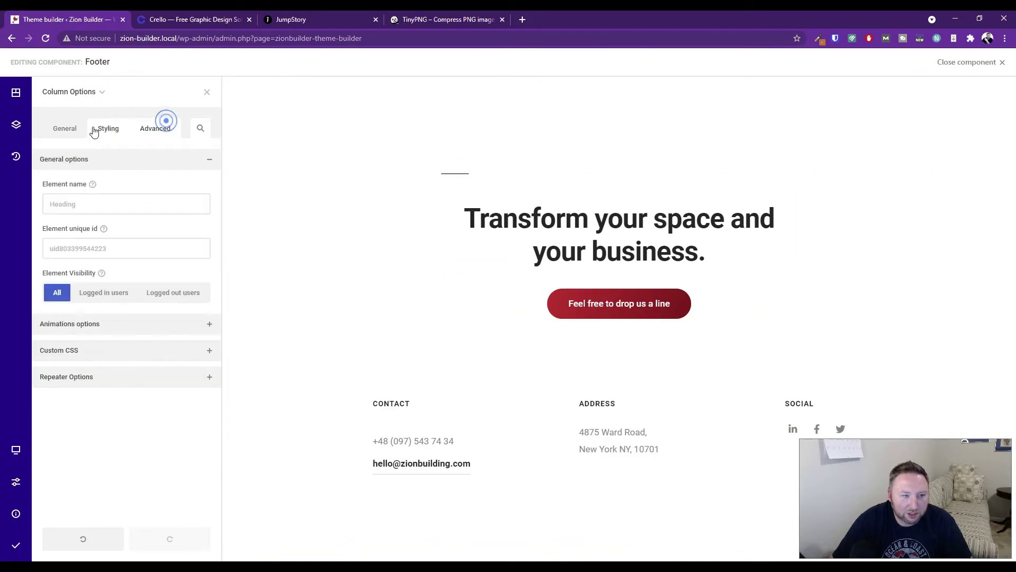
click(65, 128)
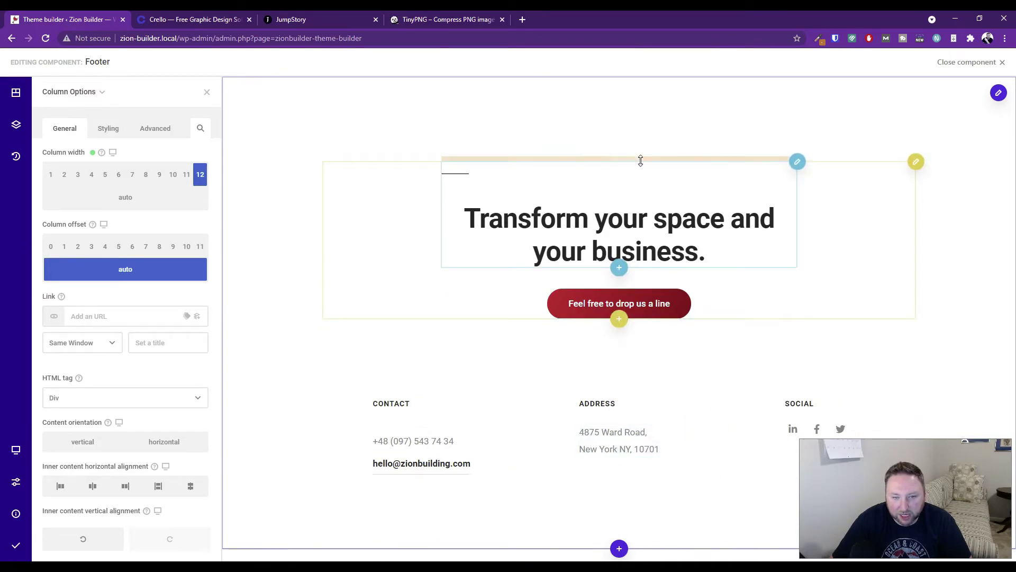
mouse_move(13, 547)
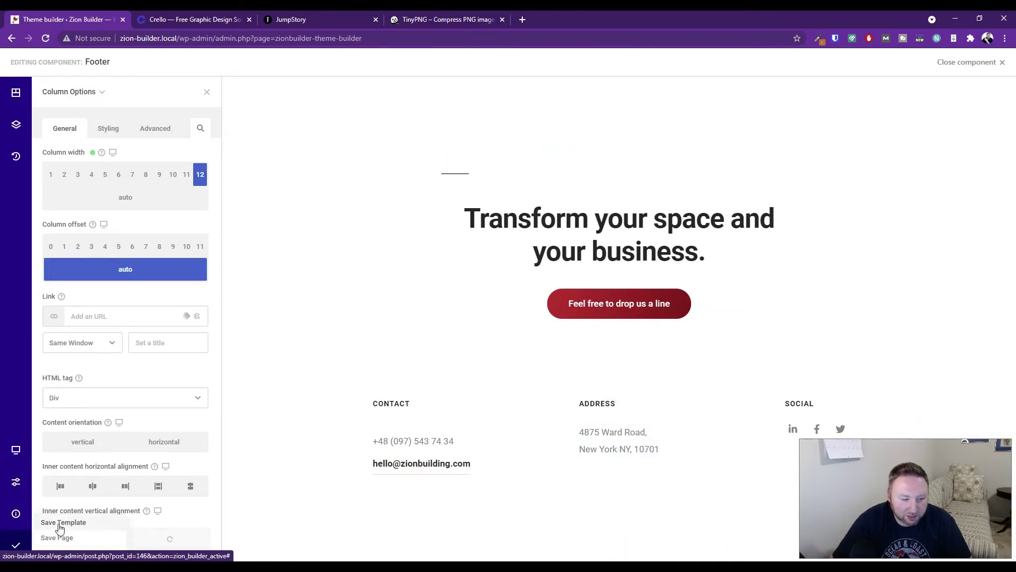
Save and publish the footer, save the Theme Builder templates, and show All Pages.
click(65, 553)
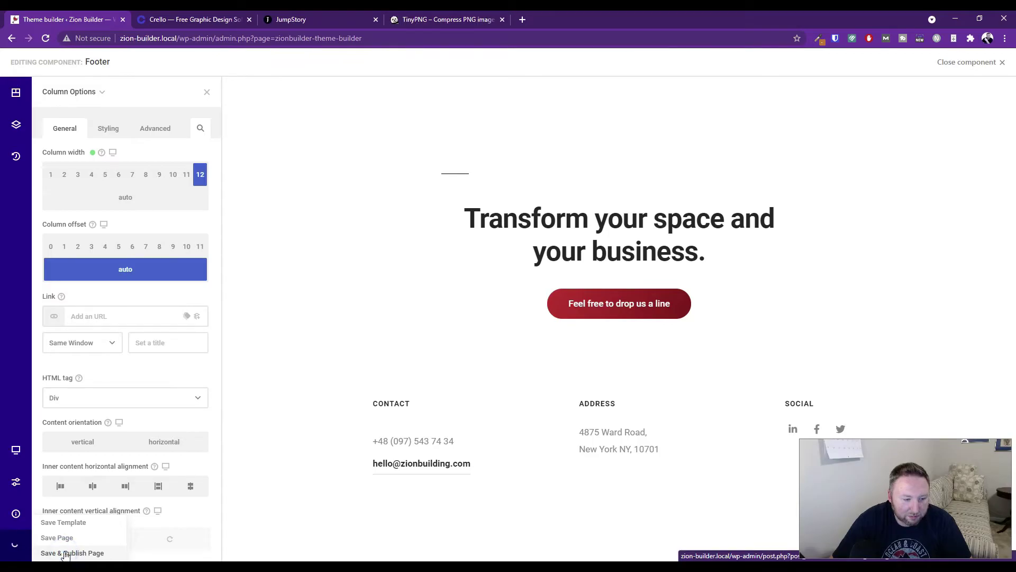
click(974, 62)
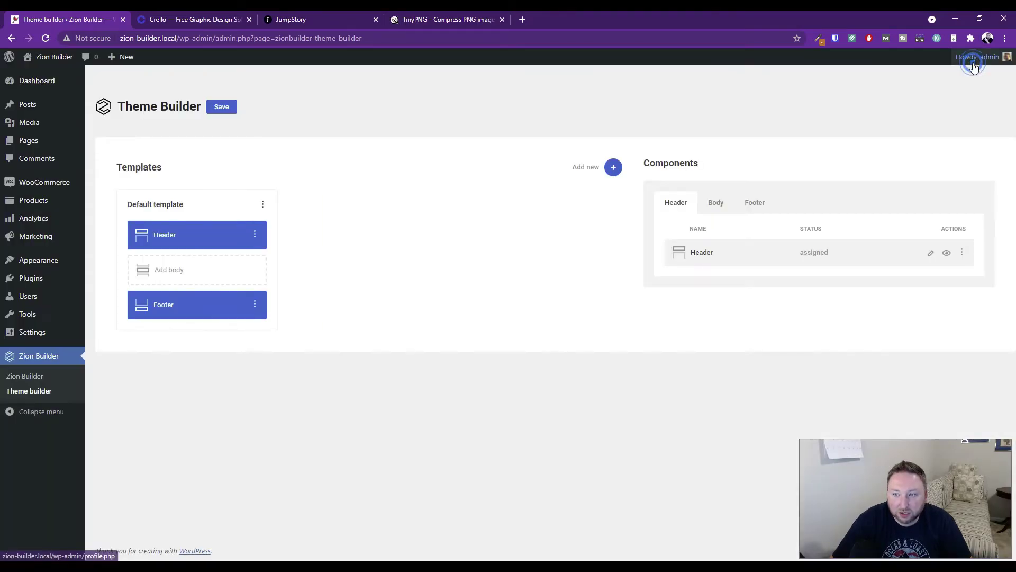
click(222, 106)
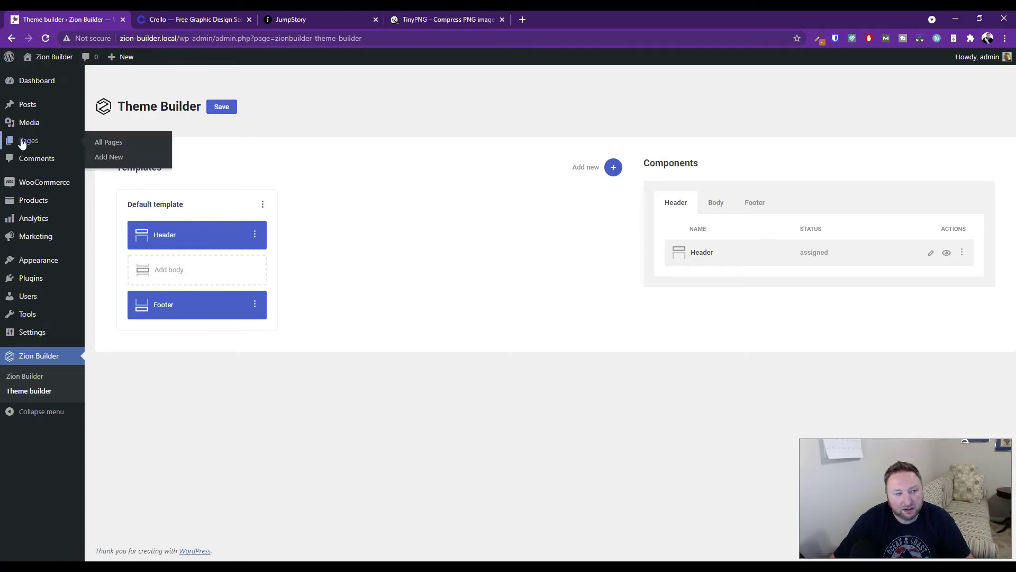
click(114, 147)
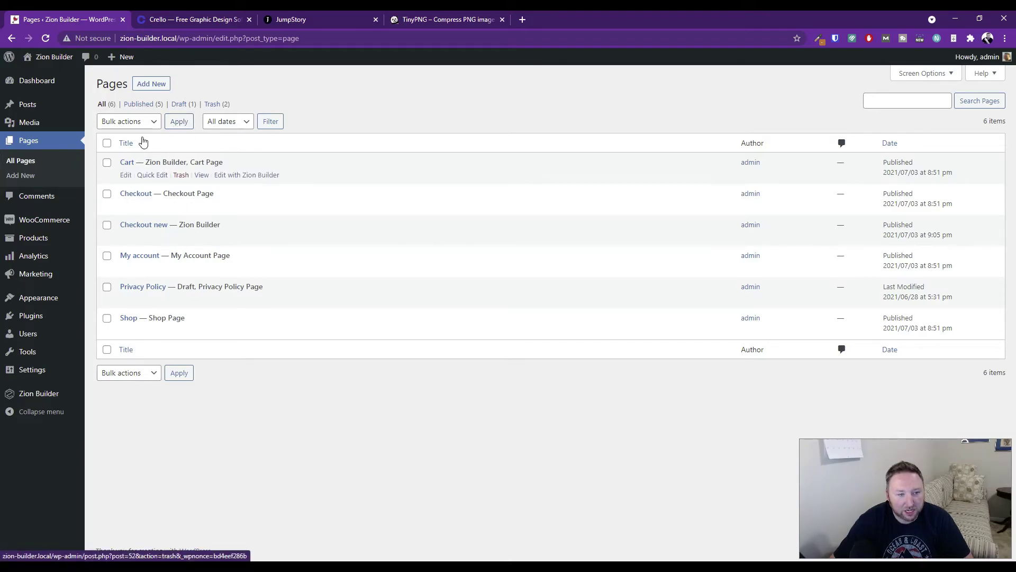
Create a new page titled 'Home' and publish it.
click(148, 85)
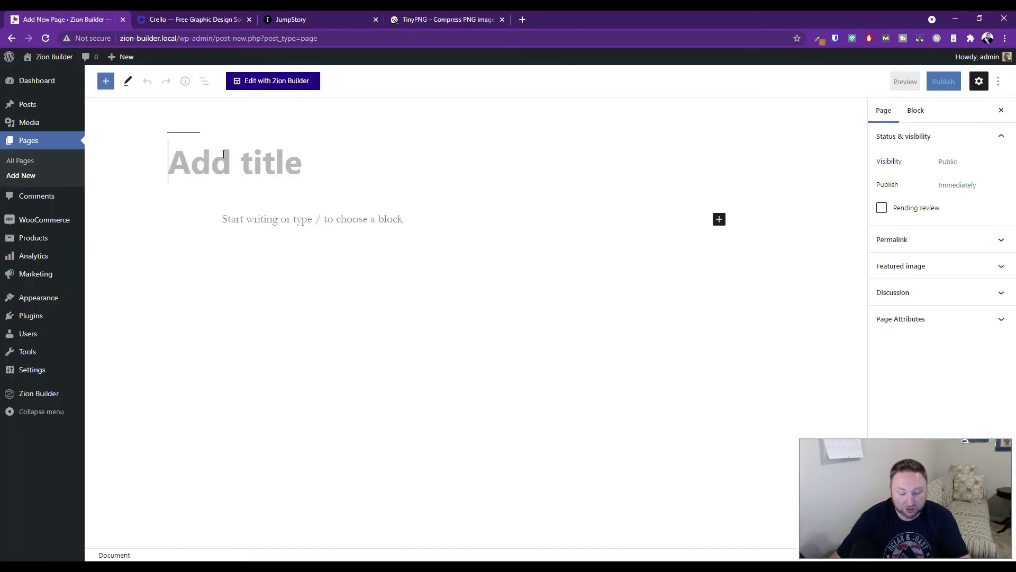
text(H)
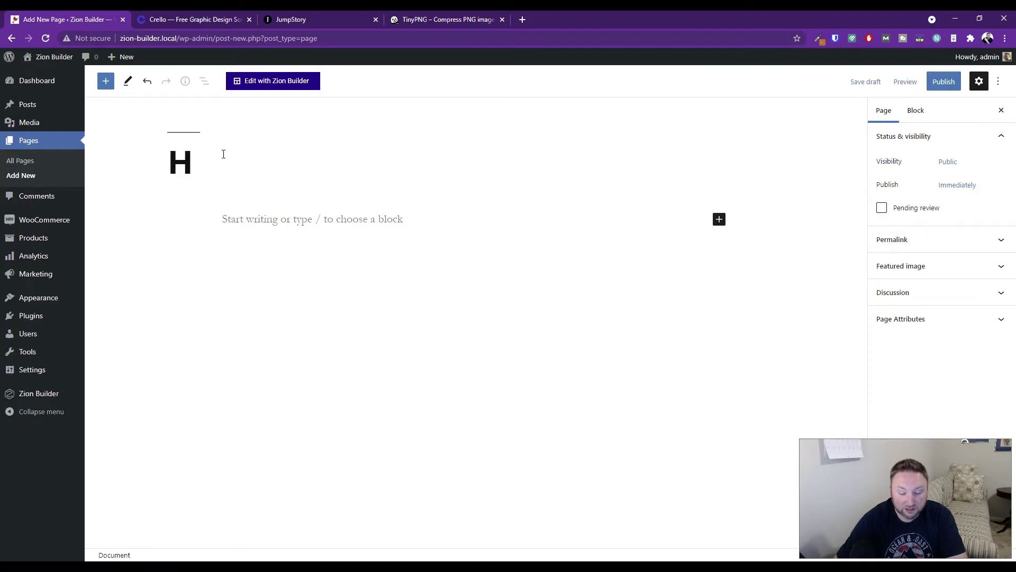
text(ome)
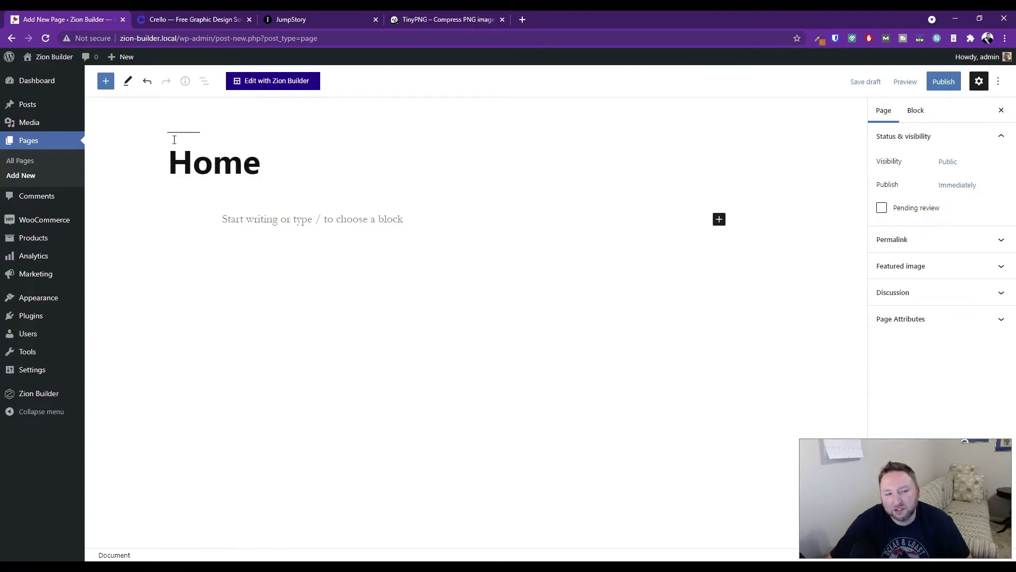
click(940, 82)
click(918, 83)
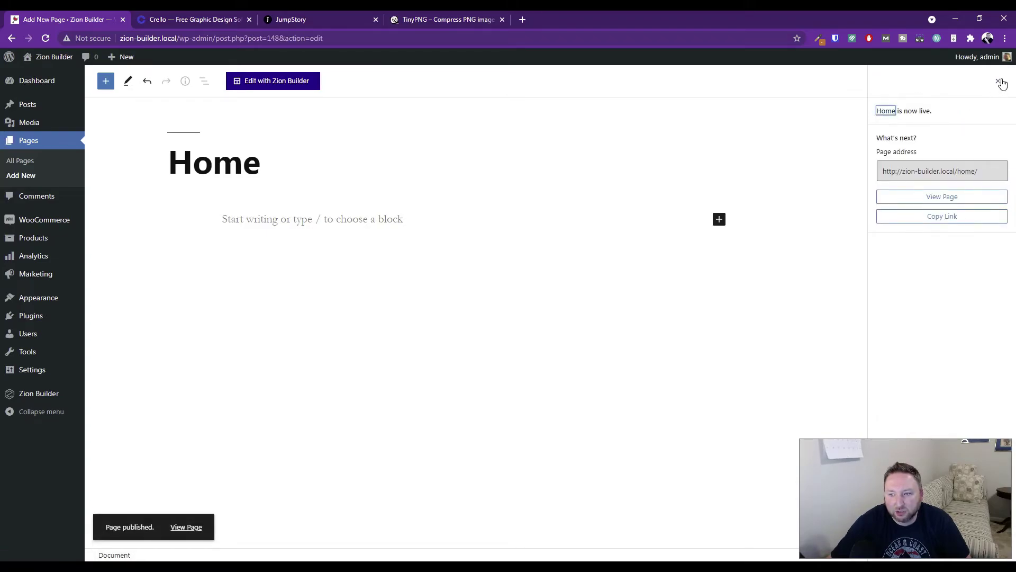
click(1000, 82)
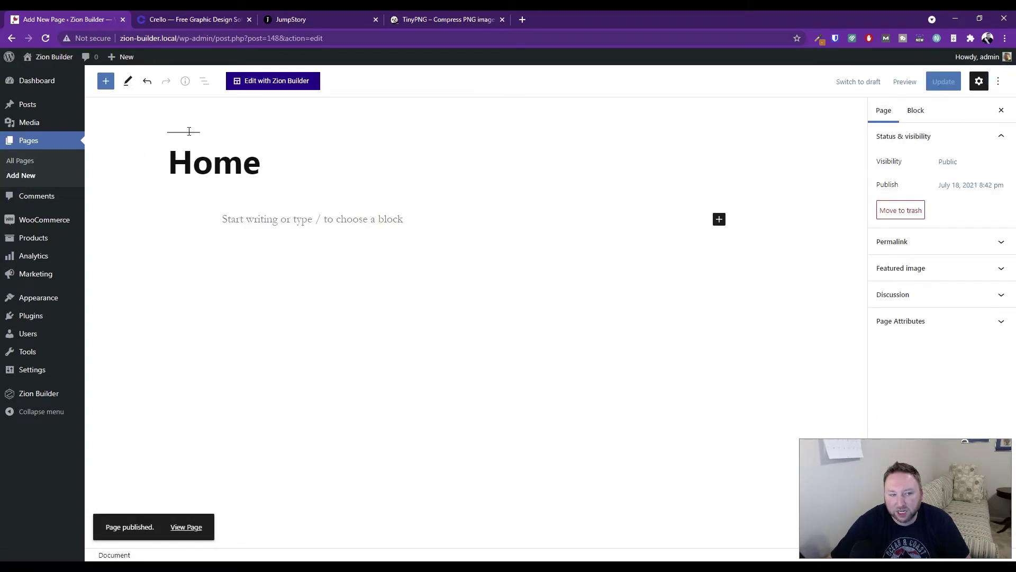
Exit Zion Builder to the WordPress dashboard editor for the Header template.
mouse_move(30, 396)
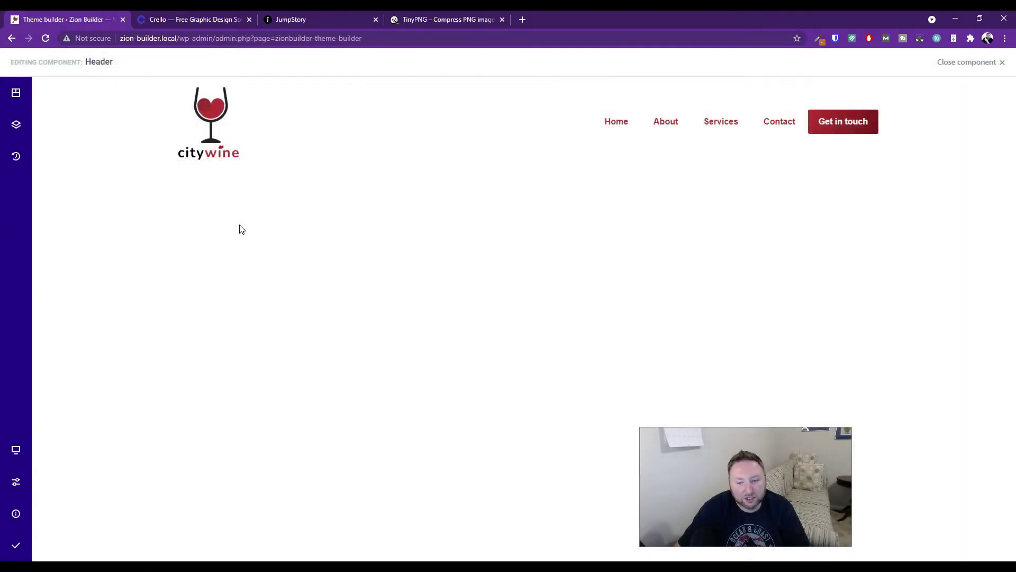
mouse_move(16, 546)
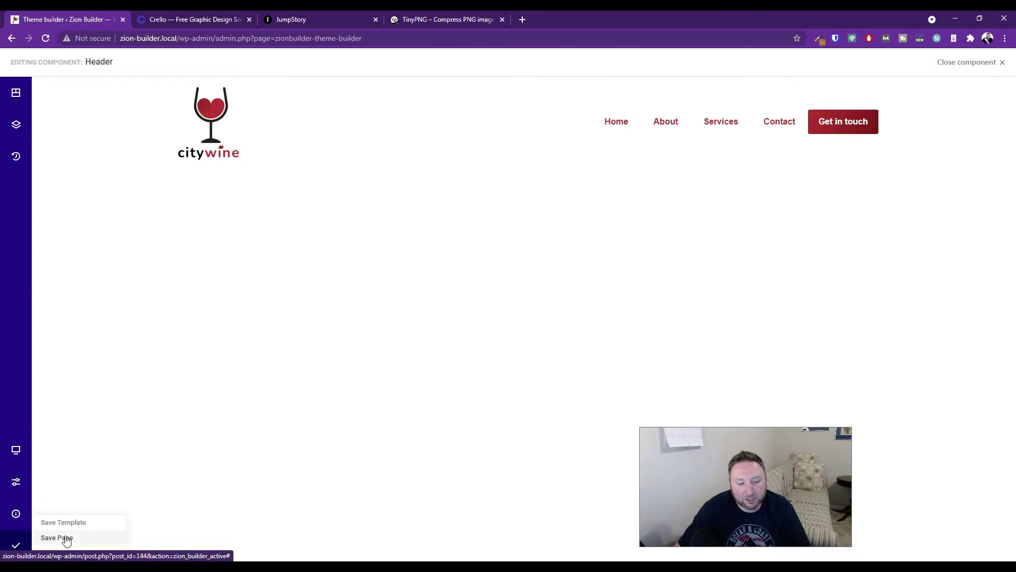
mouse_move(31, 514)
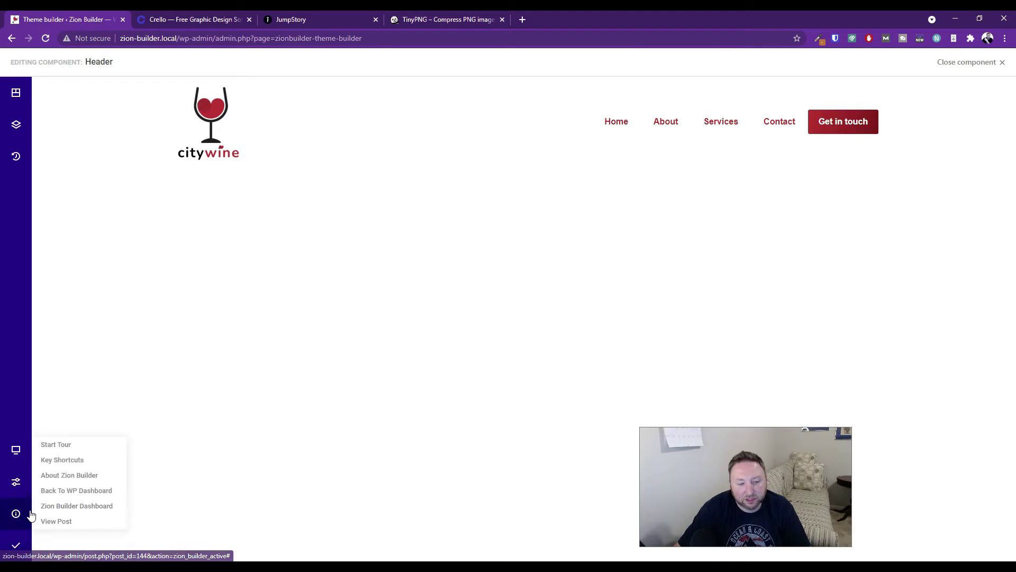
click(68, 490)
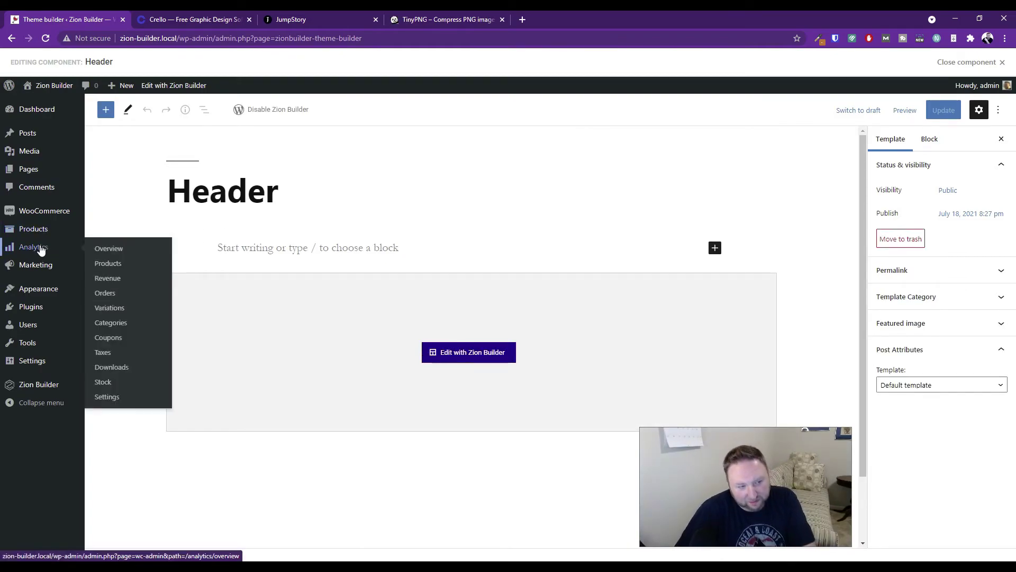
mouse_move(49, 293)
mouse_move(48, 223)
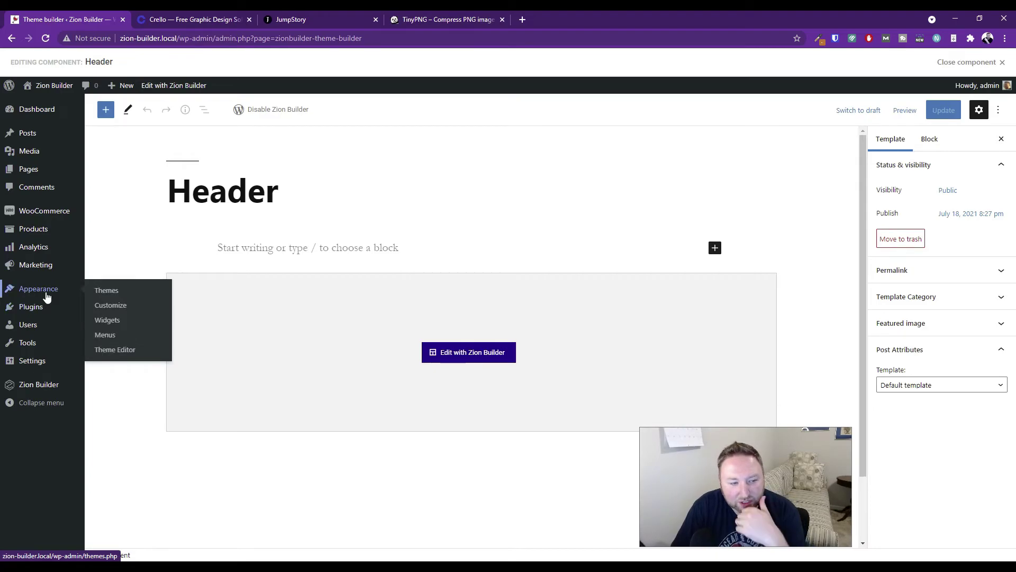
Find 'Blocksy' in the theme directory, install it and activate it.
click(109, 291)
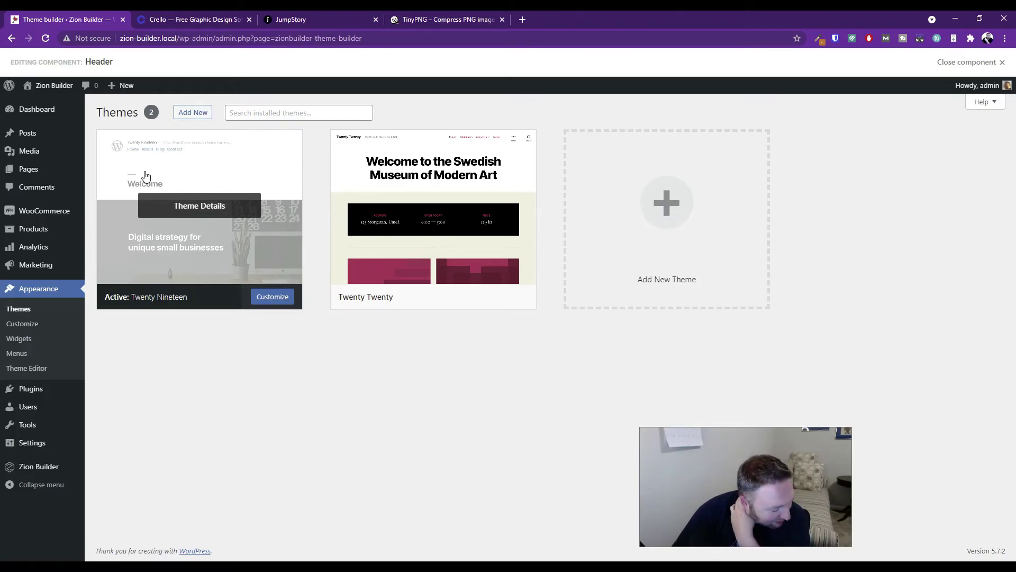
click(670, 228)
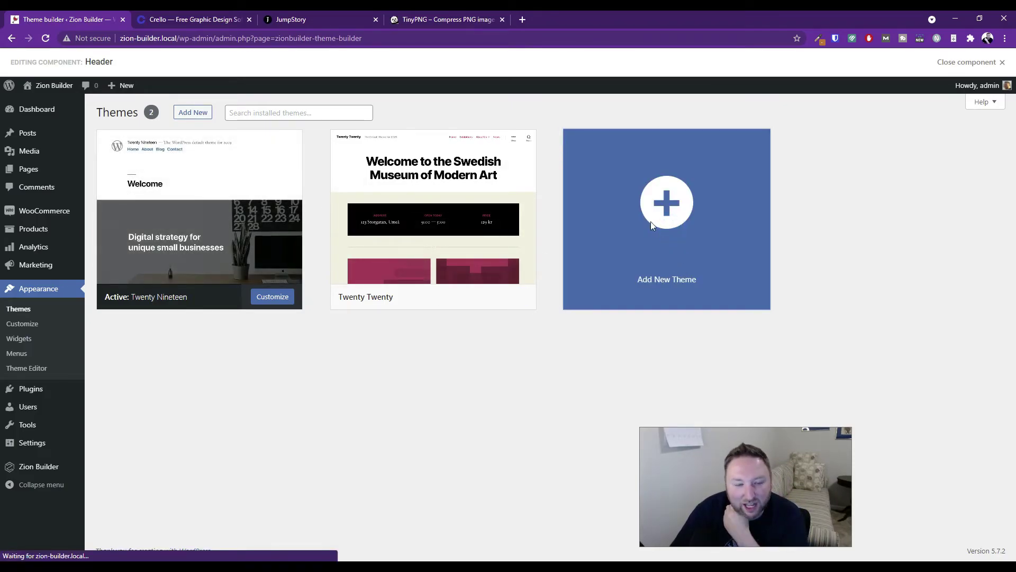
click(874, 142)
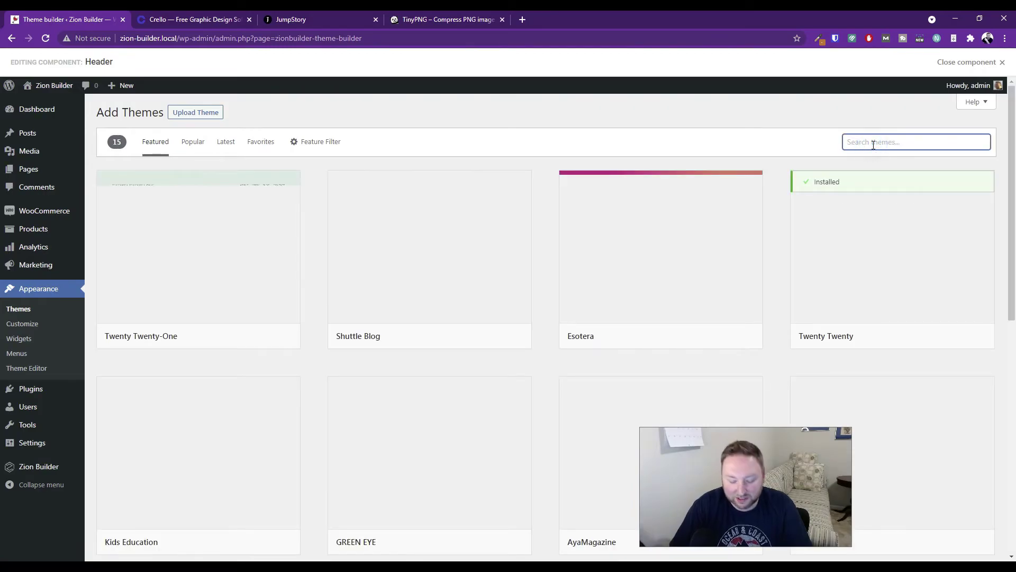
text(Blocksy)
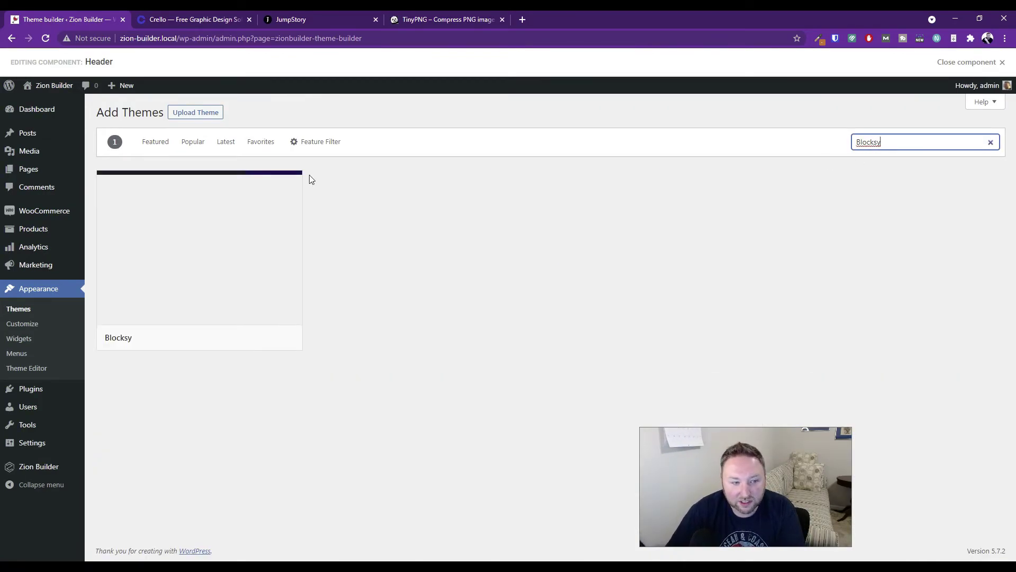
click(226, 338)
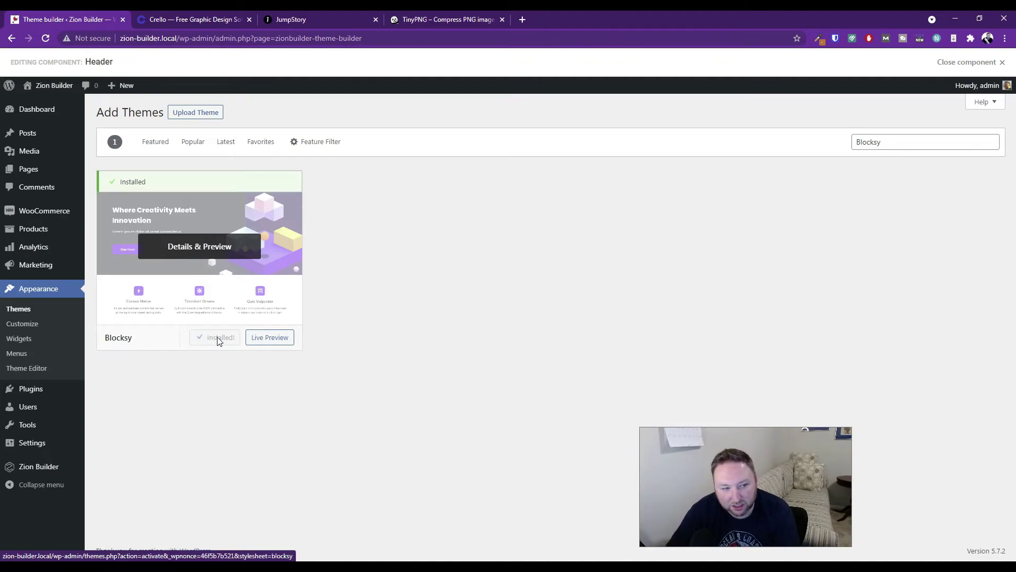
click(218, 339)
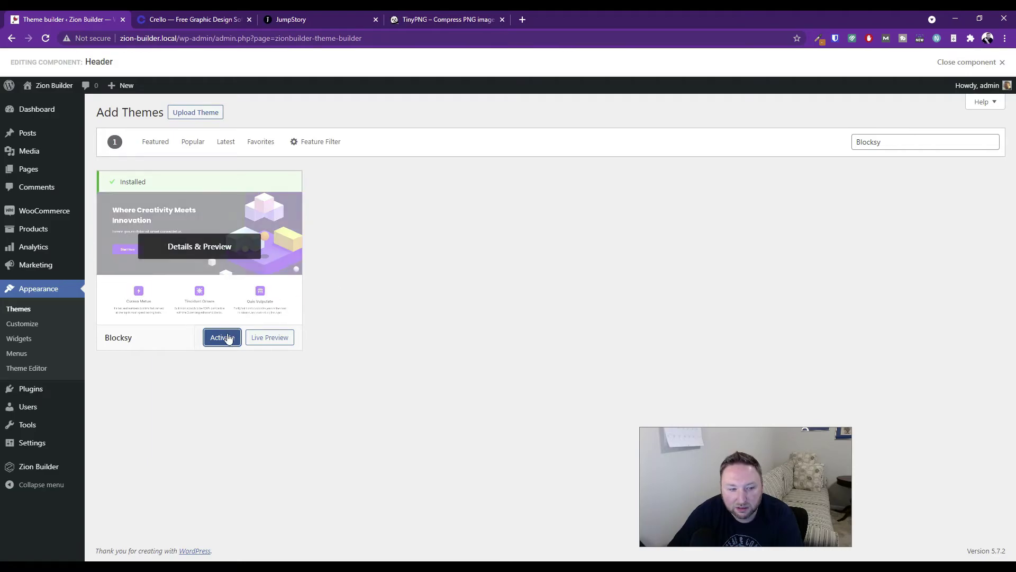
click(1002, 63)
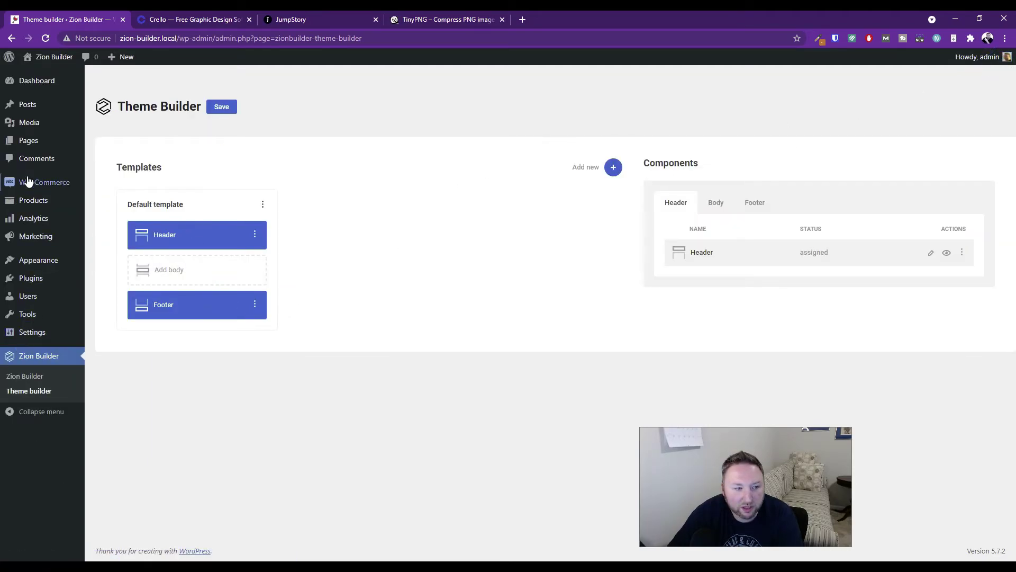
mouse_move(26, 262)
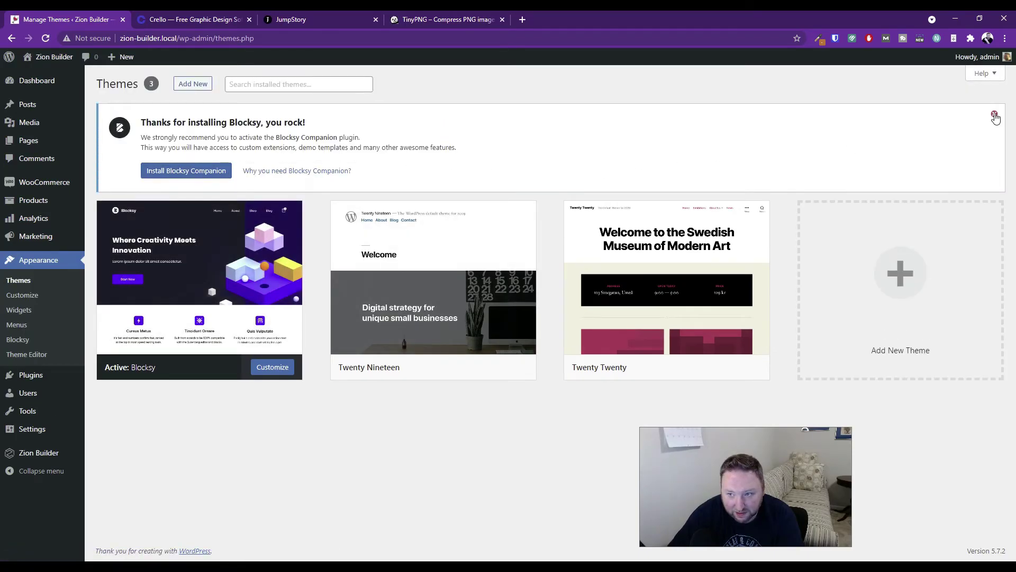
Dismiss the Blocksy notice and delete the Twenty Twenty and Twenty Nineteen themes.
click(994, 116)
click(663, 180)
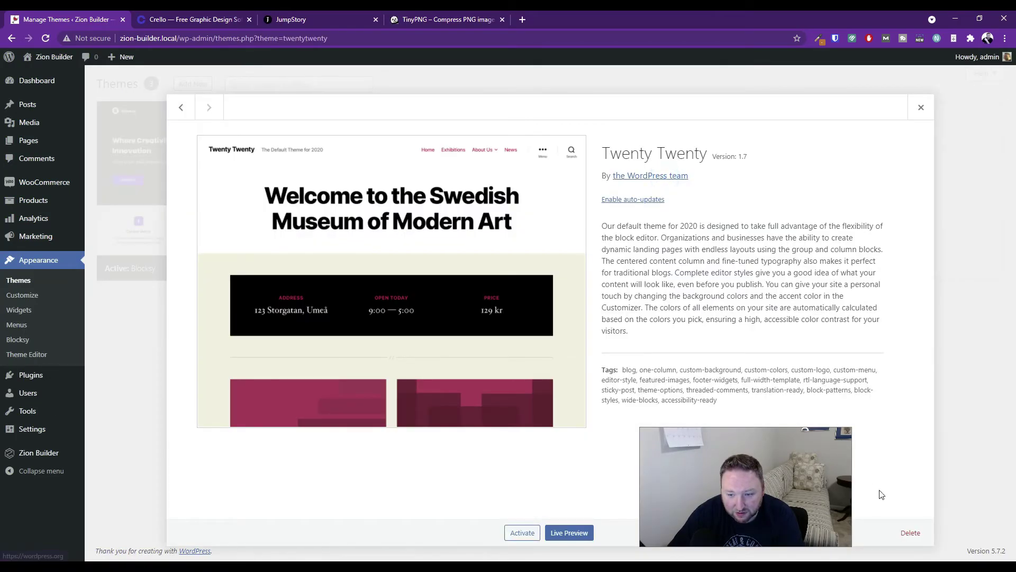
click(911, 533)
click(559, 116)
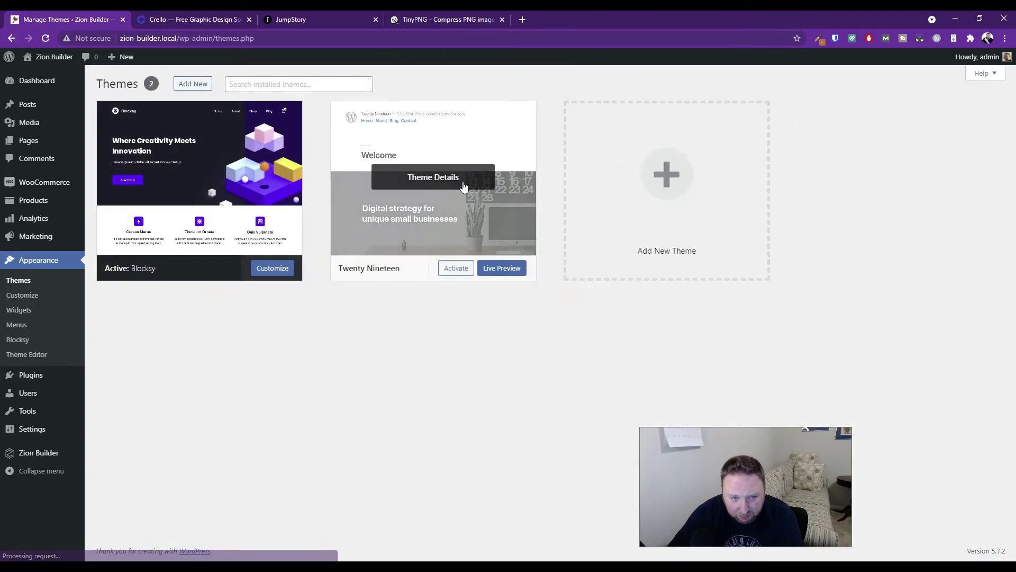
click(466, 184)
click(912, 532)
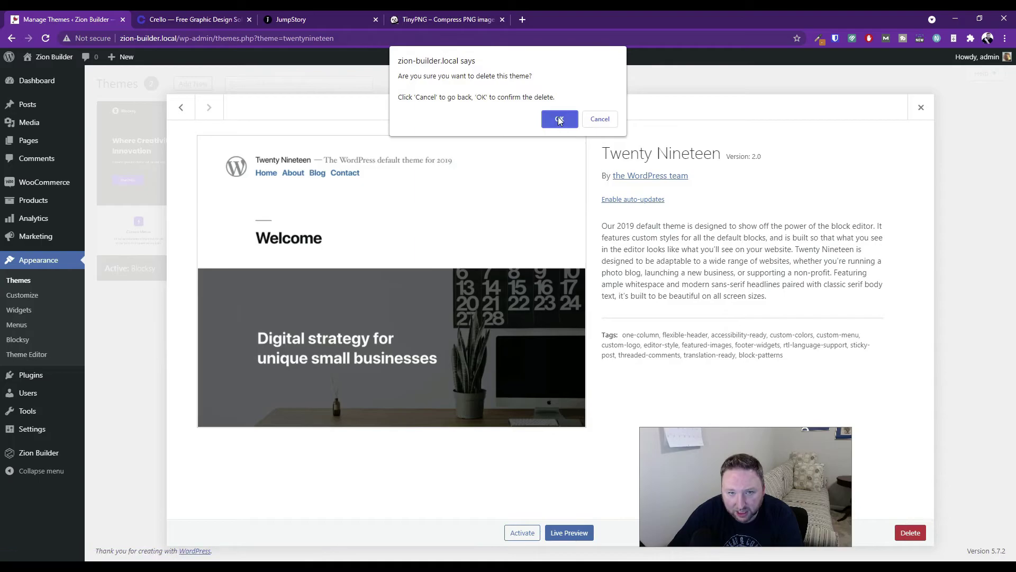
click(559, 115)
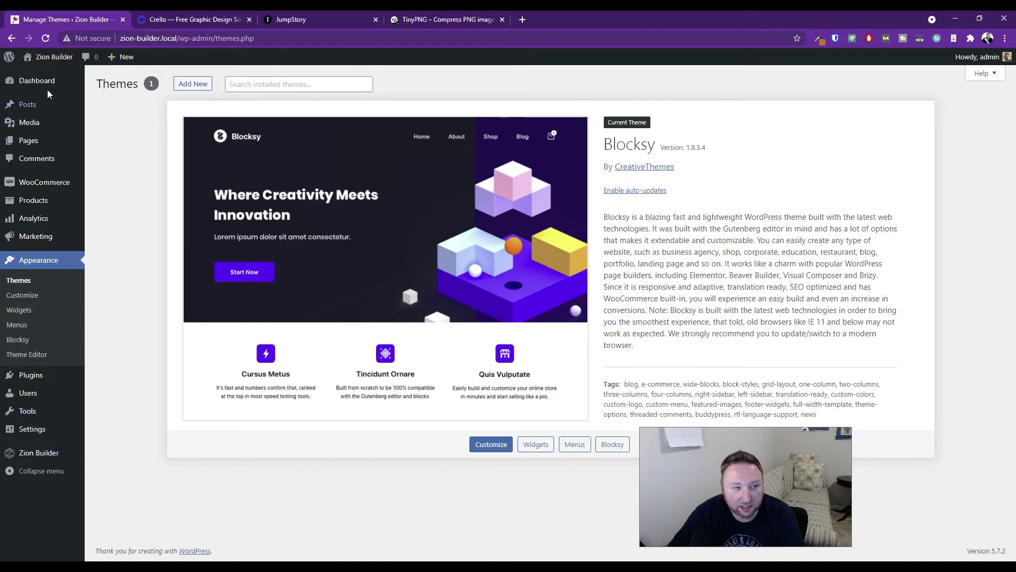
mouse_move(46, 376)
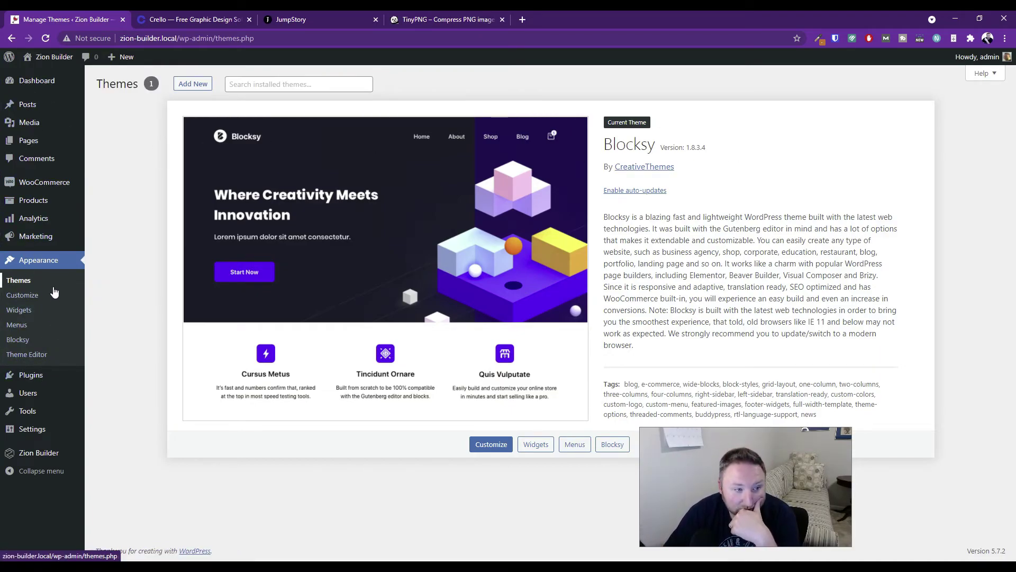
Open the Home page from All Pages with 'Edit with Zion Builder'.
mouse_move(41, 461)
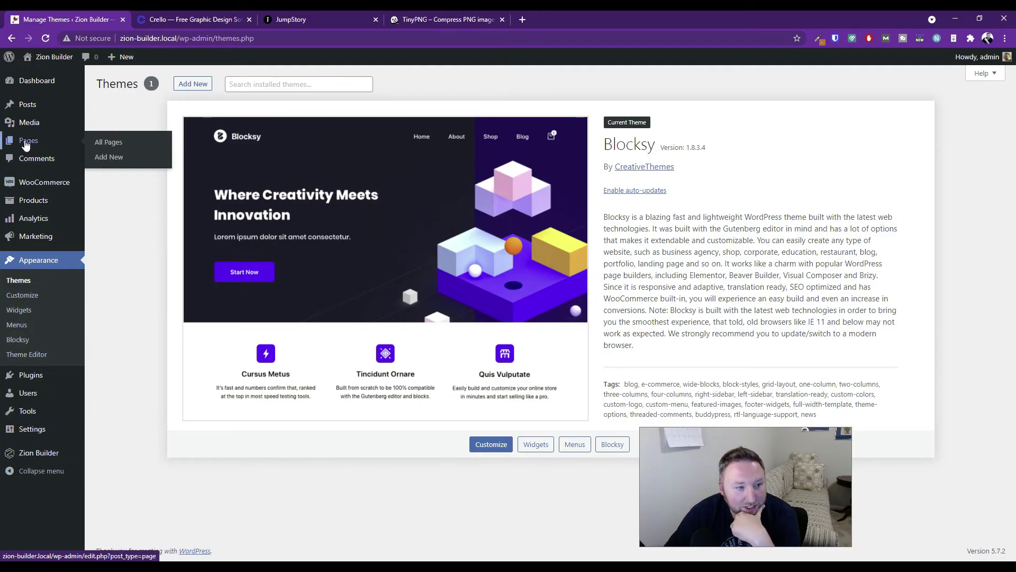
mouse_move(29, 142)
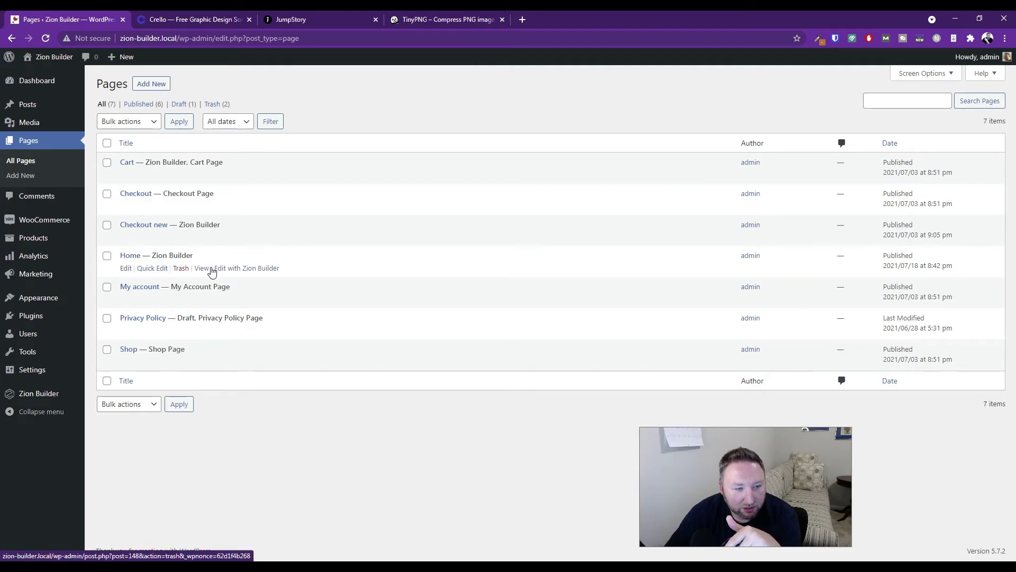
click(240, 271)
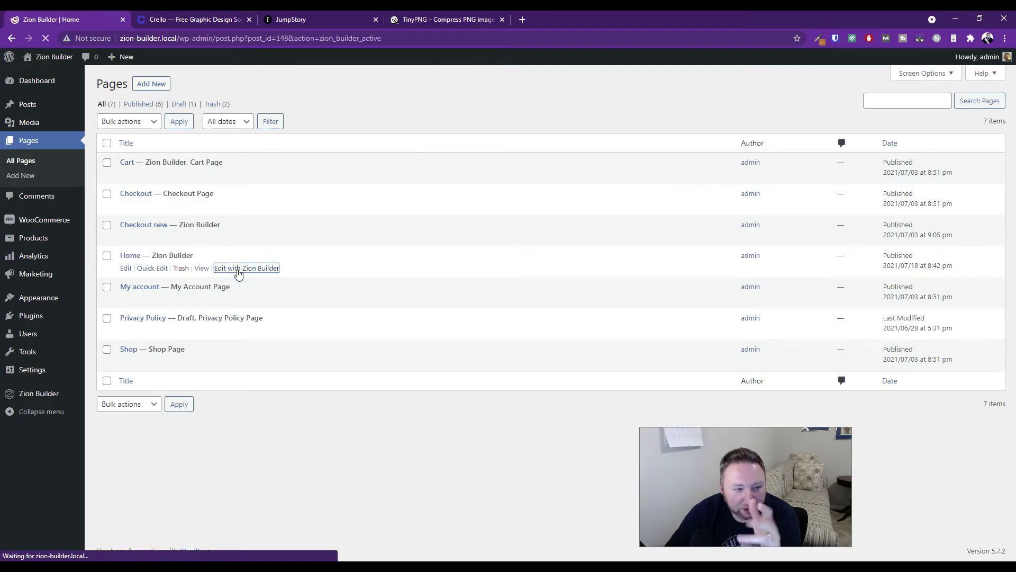
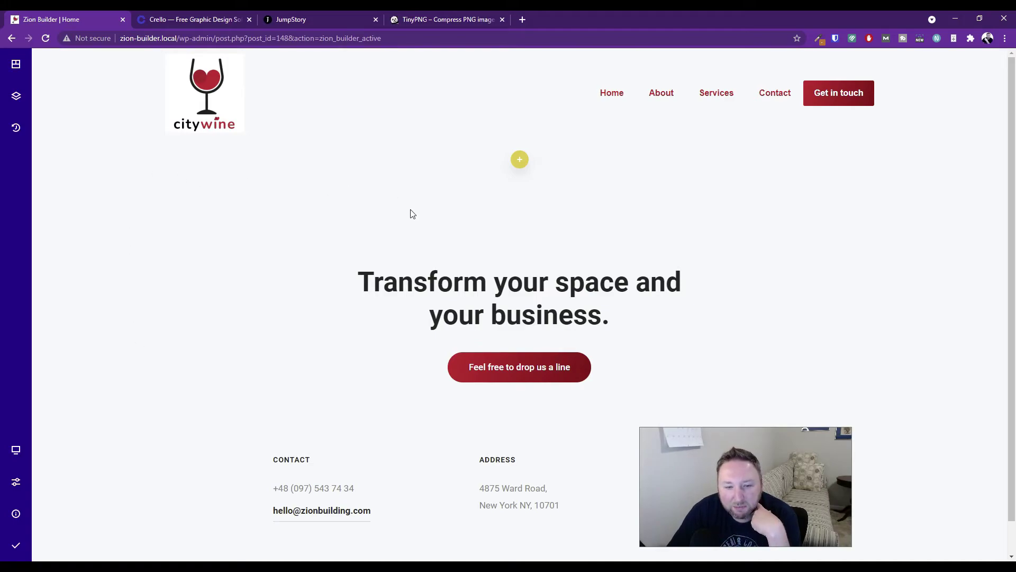
Open the Zion Builder Library of ready-made templates from the insert panel's Elements tab.
click(520, 160)
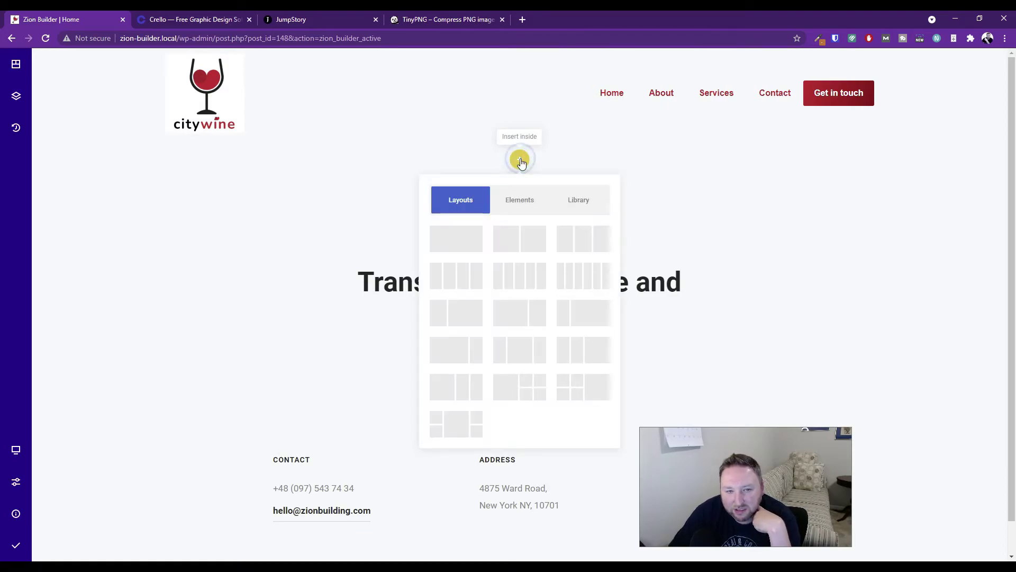
click(522, 208)
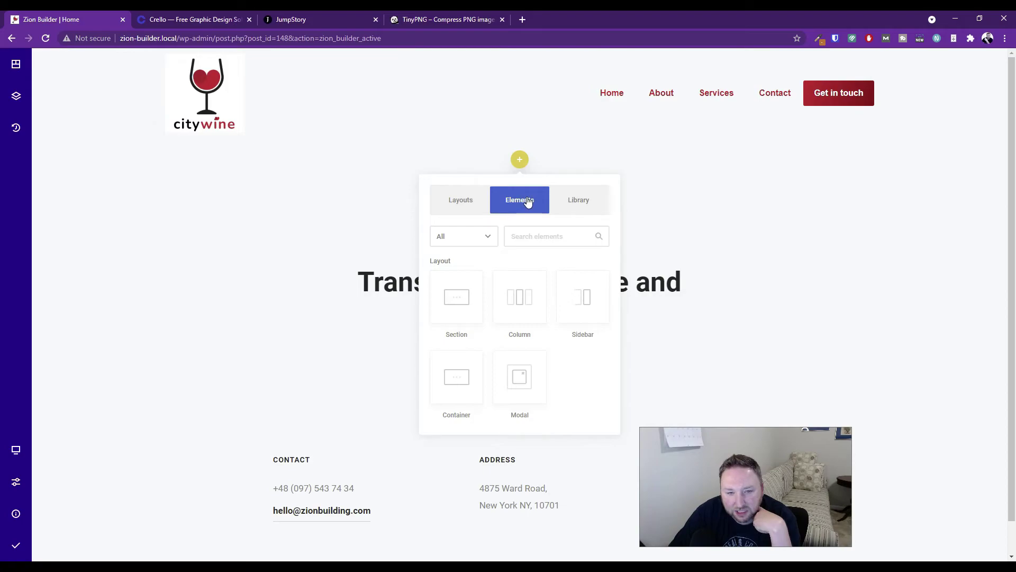
drag(731, 476, 882, 480)
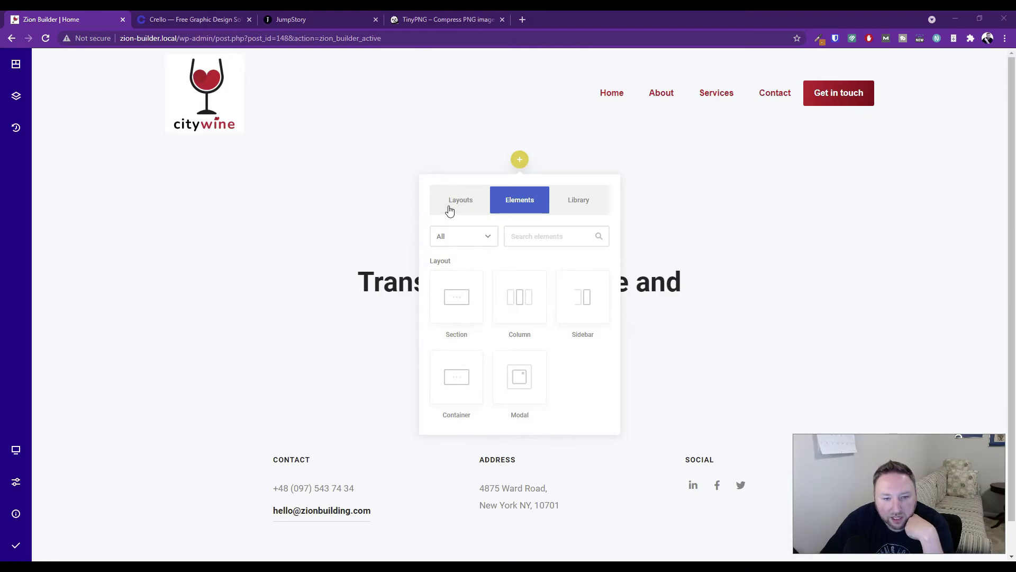
click(581, 205)
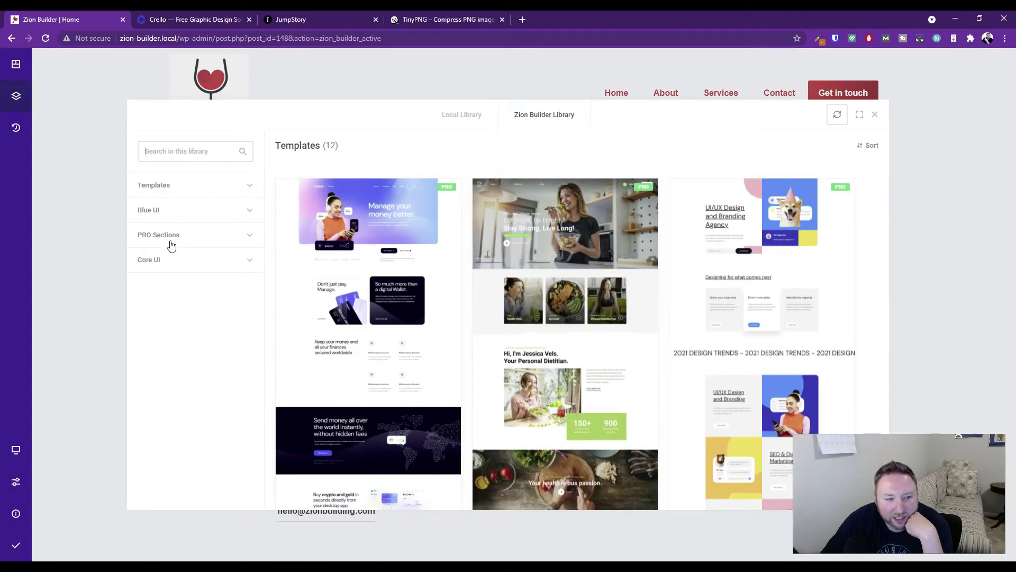
Expand PRO Sections and browse the Hero Headers designs.
click(237, 239)
click(178, 276)
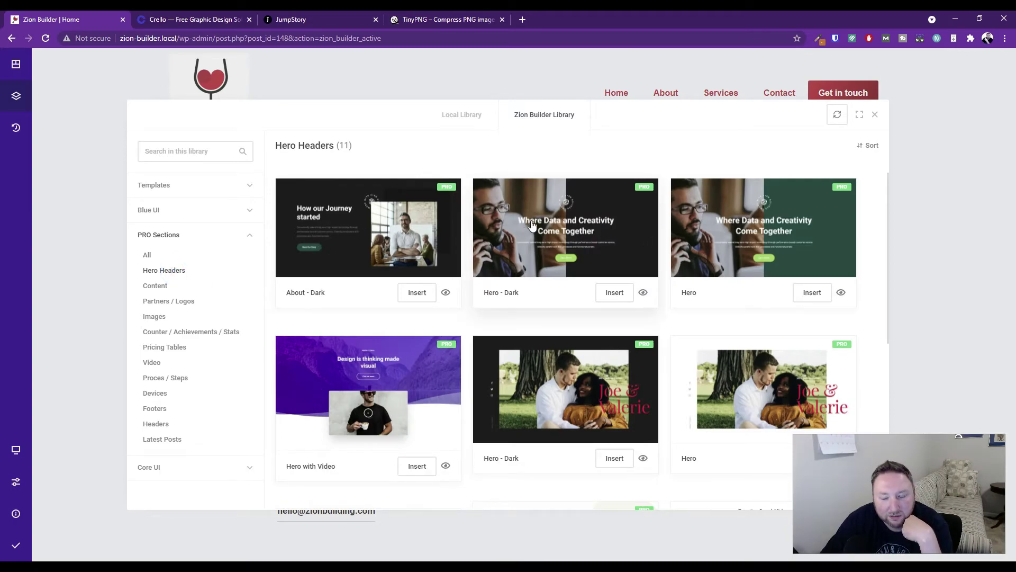
scroll(581, 303, down, 5)
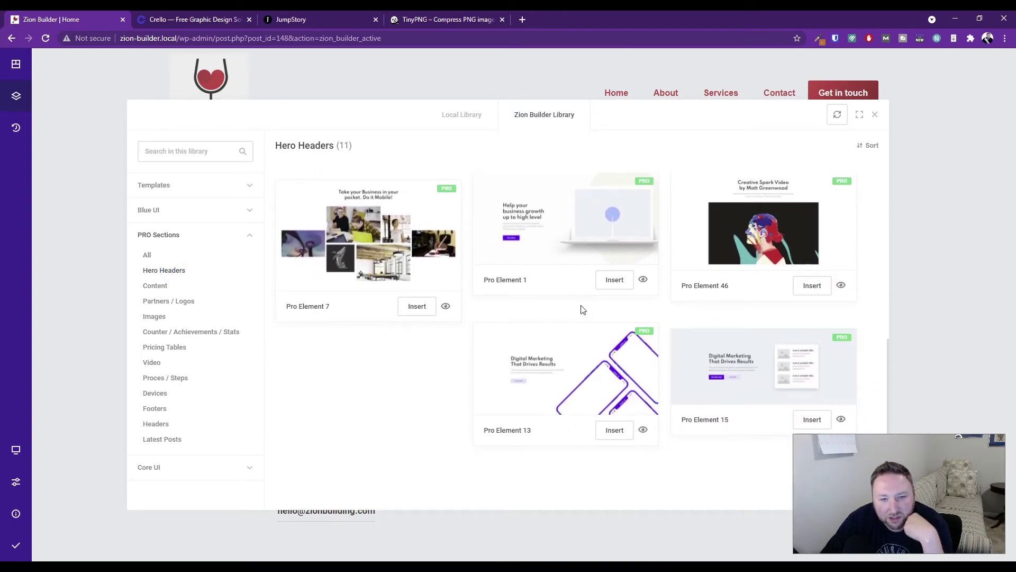
scroll(582, 310, up, 1)
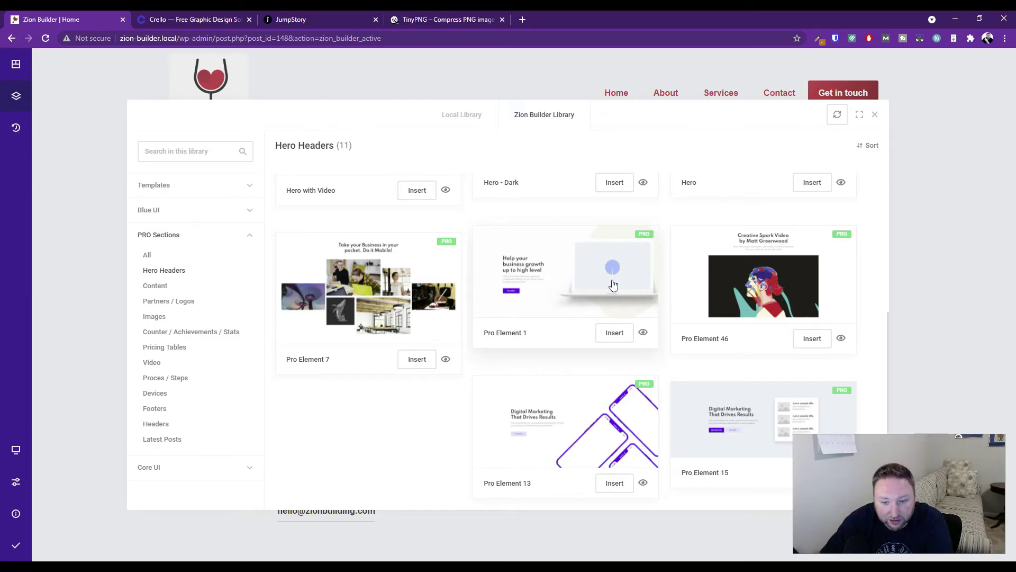
scroll(609, 289, down, 1)
scroll(538, 330, up, 3)
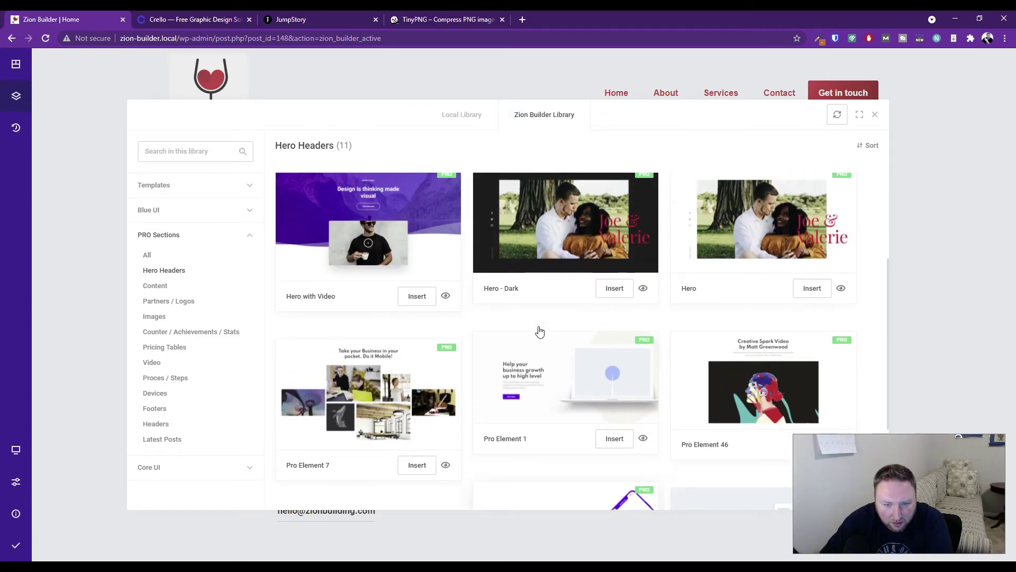
scroll(539, 330, up, 3)
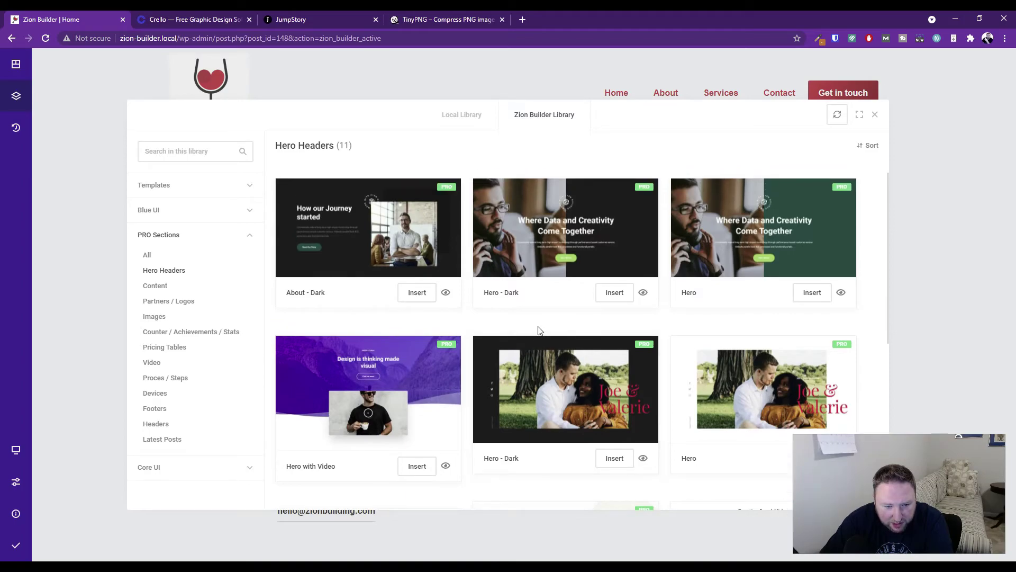
scroll(532, 332, down, 6)
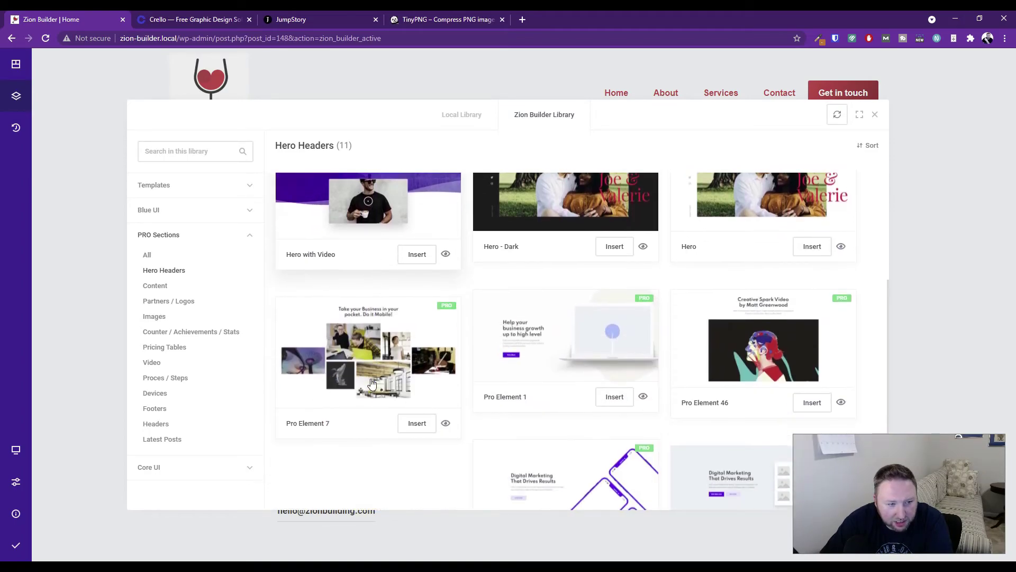
Compare the Partners / Logos, Content and Images designs, returning to Hero Headers.
click(169, 302)
click(154, 286)
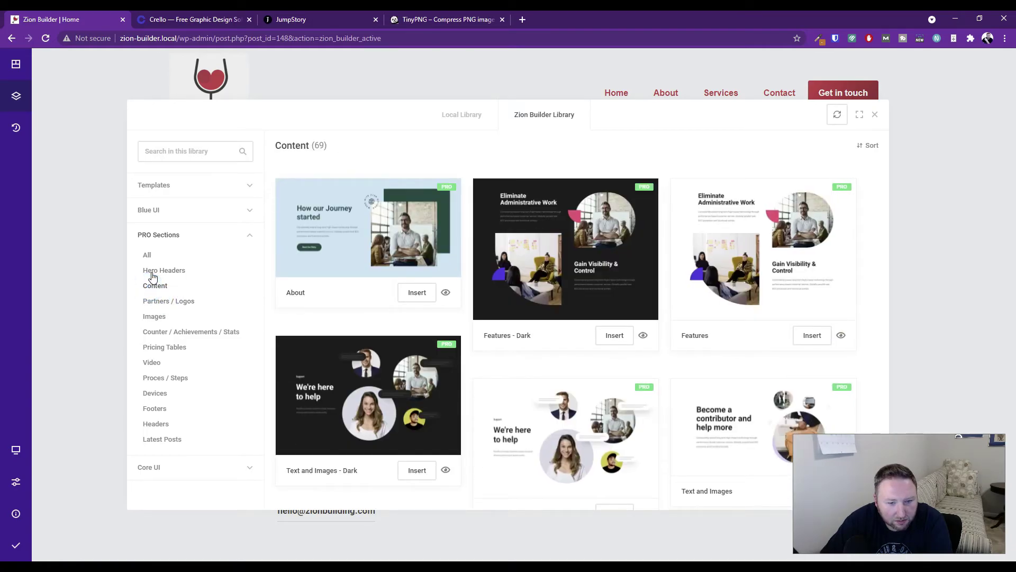
click(153, 272)
click(154, 317)
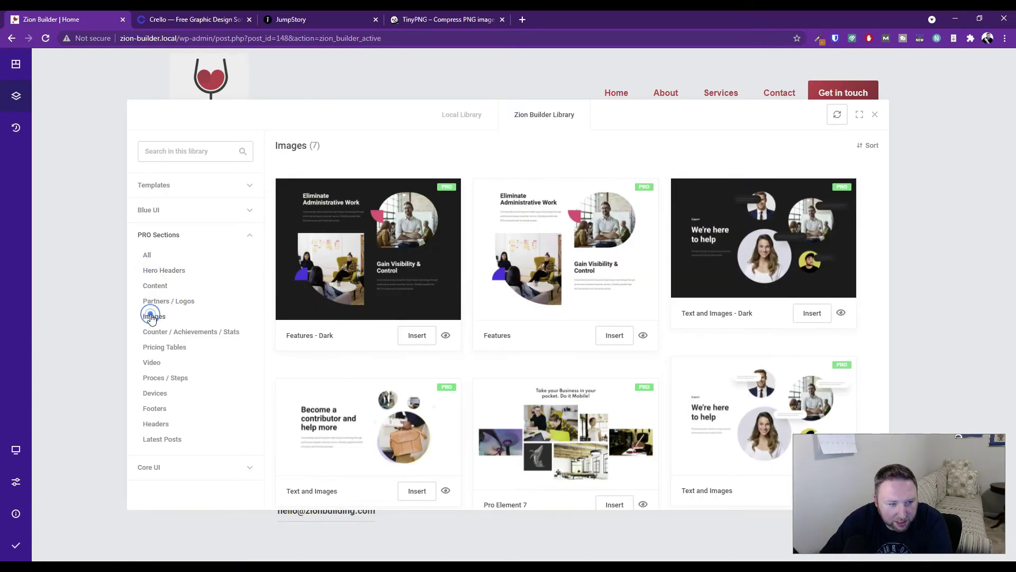
scroll(498, 345, down, 5)
scroll(498, 347, up, 5)
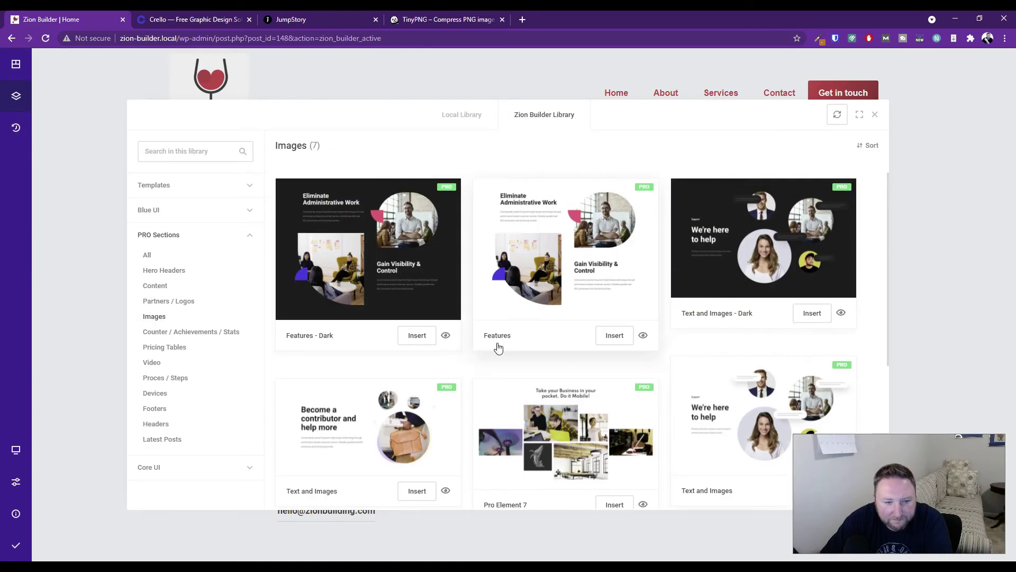
click(175, 271)
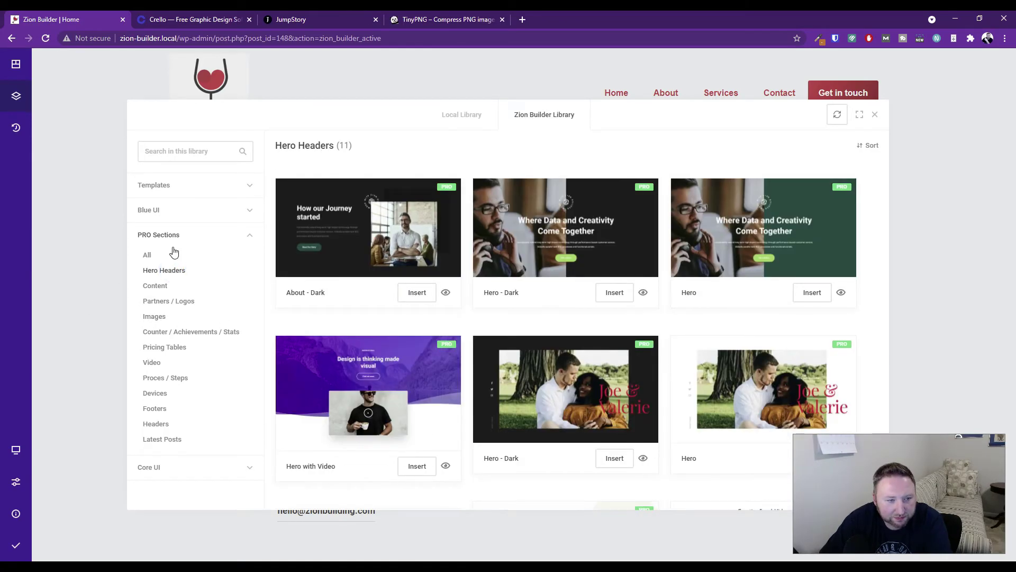
Browse Blue UI and Templates > Homepages, then return to PRO Sections > Hero Headers.
click(169, 210)
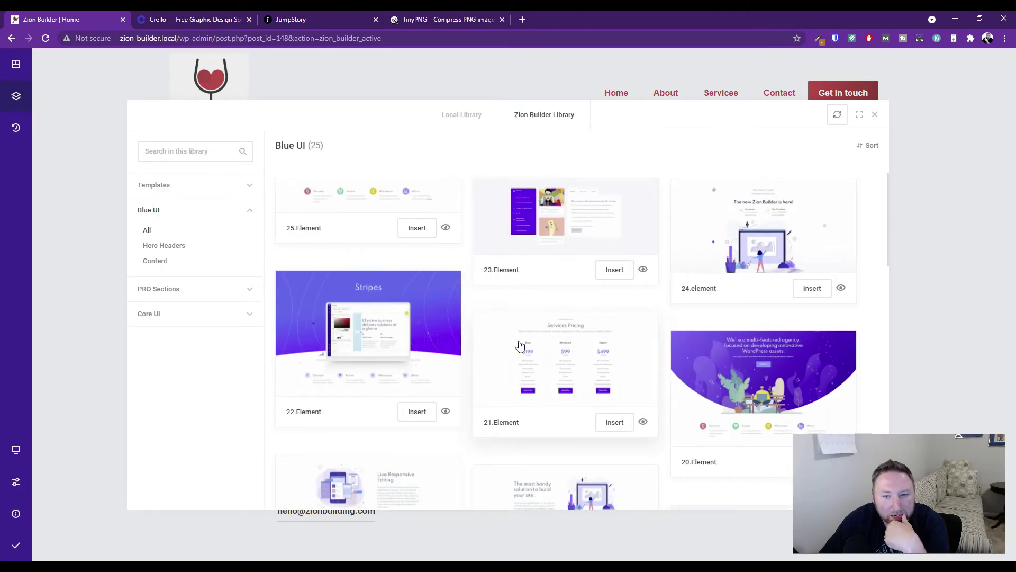
scroll(520, 345, down, 9)
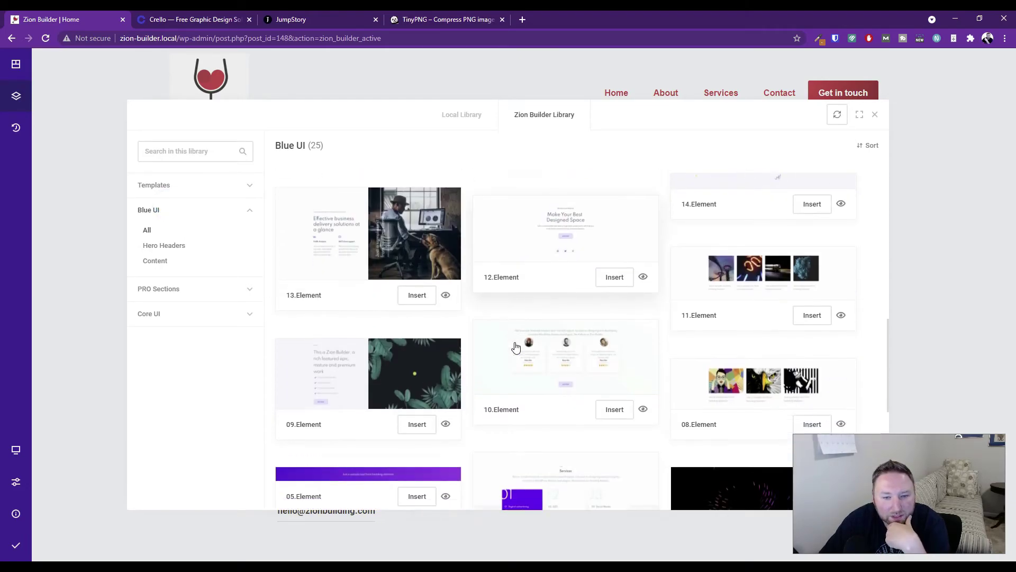
scroll(516, 347, down, 5)
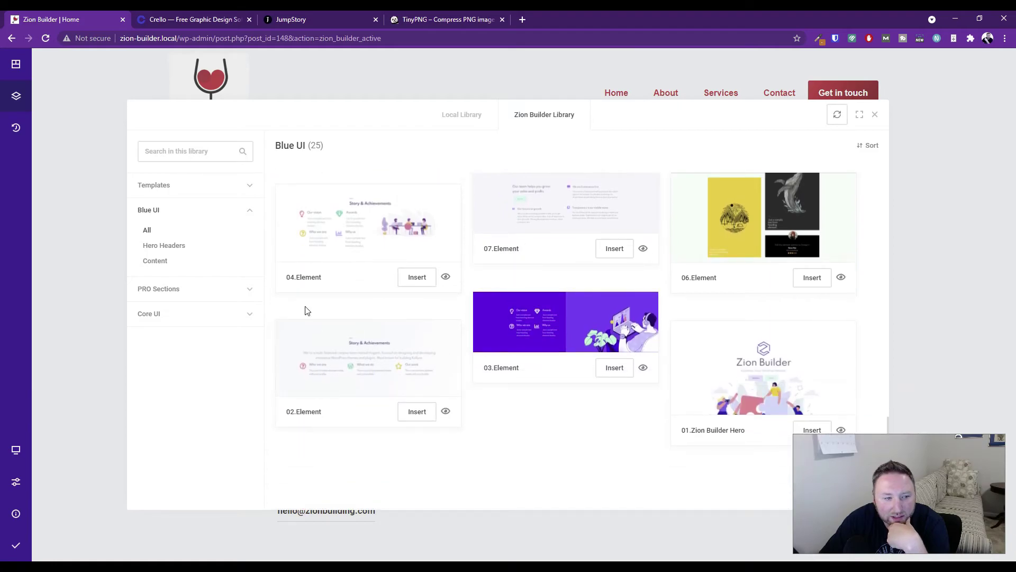
click(141, 208)
click(164, 191)
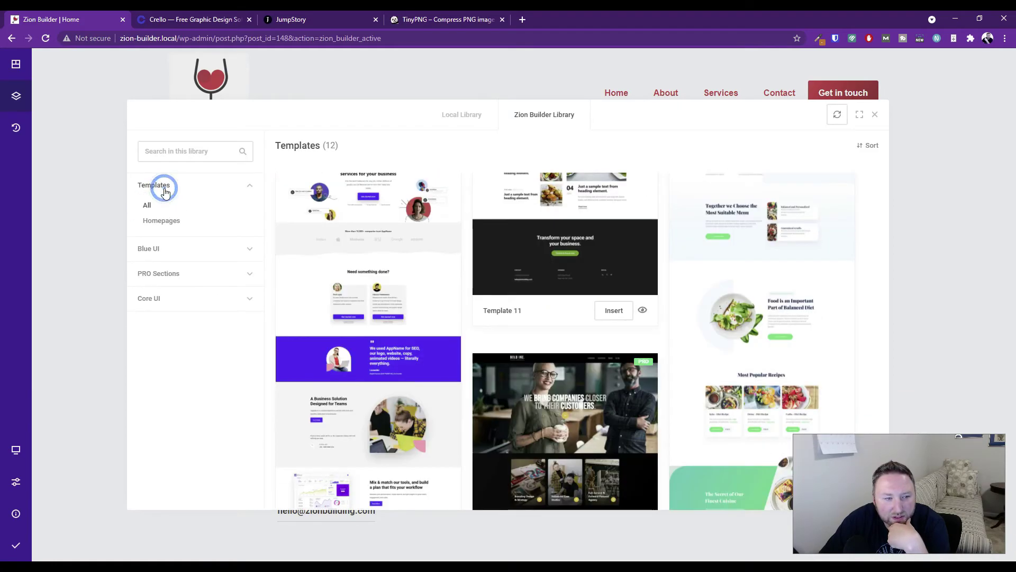
click(167, 226)
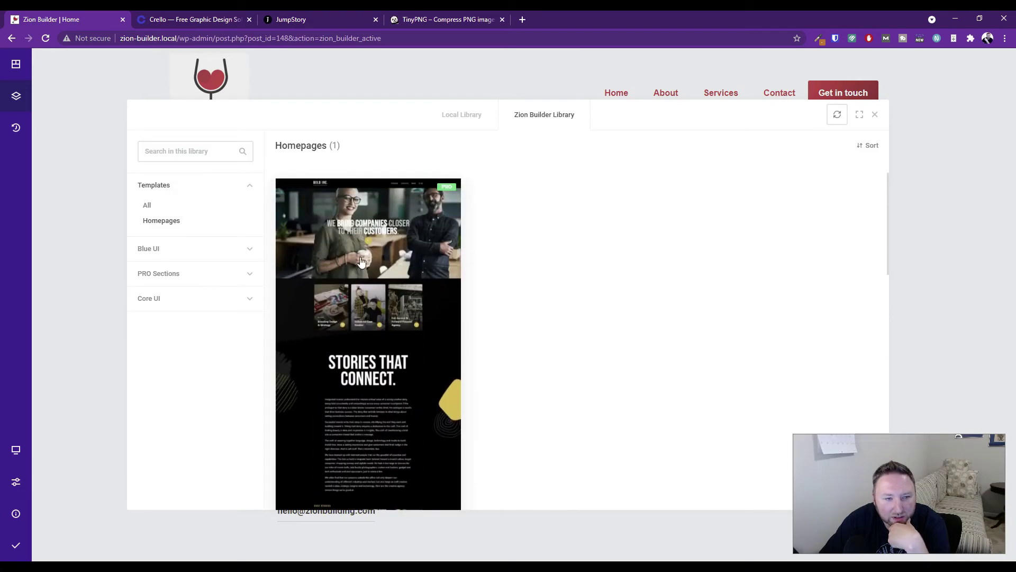
click(161, 275)
click(161, 273)
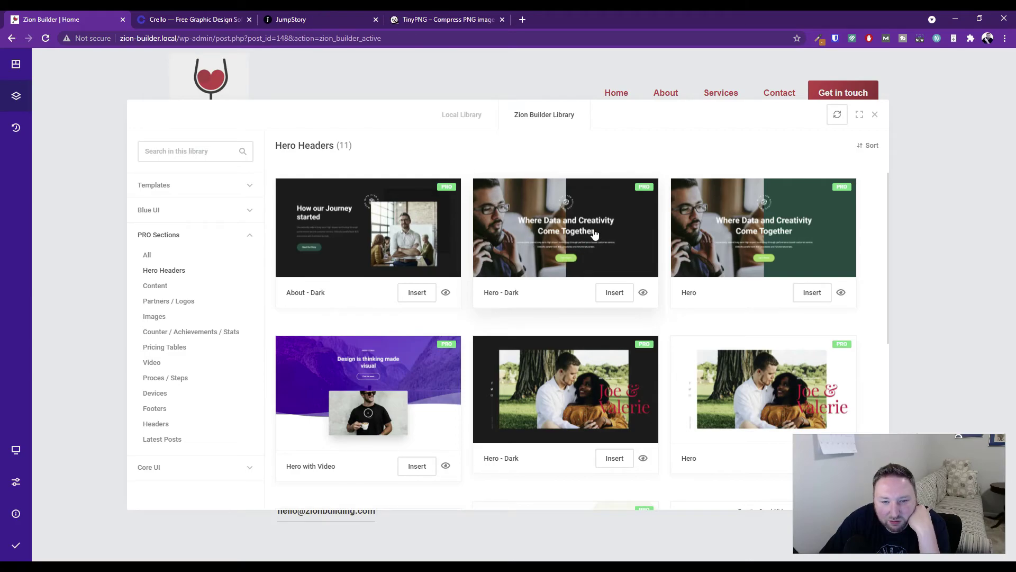
Preview the Hero and Hero - Dark header designs.
click(841, 292)
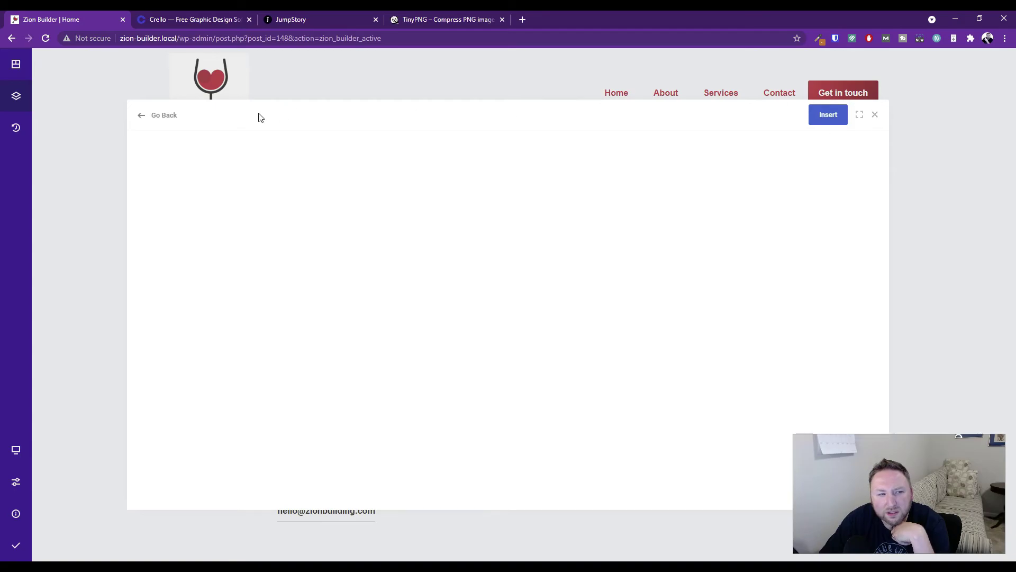
click(142, 117)
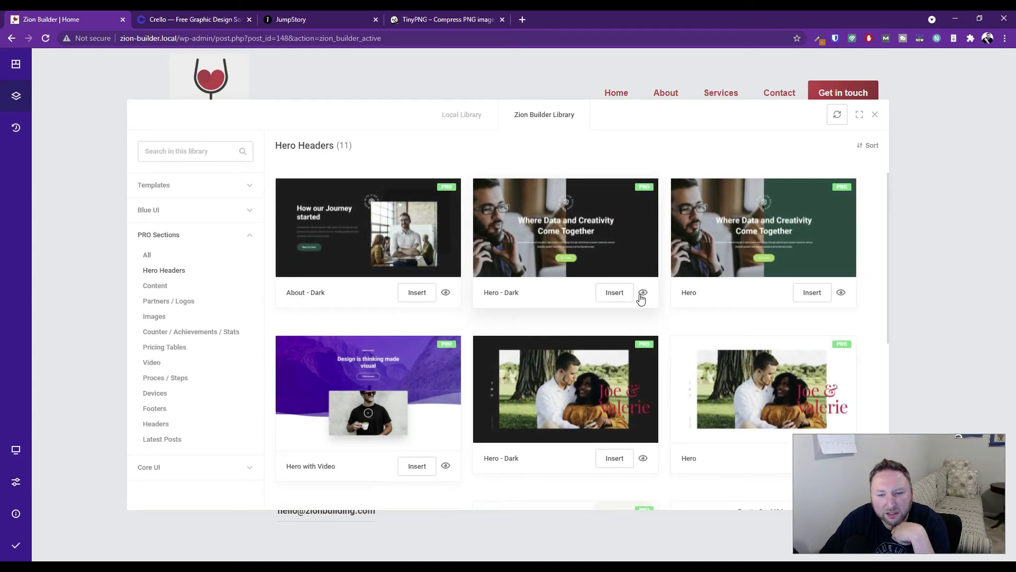
click(643, 293)
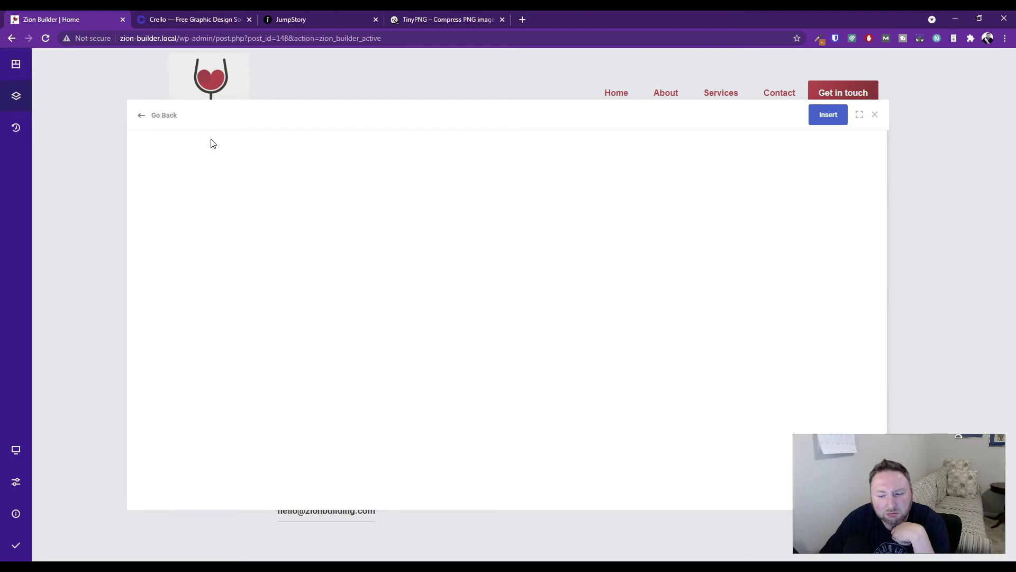
click(141, 116)
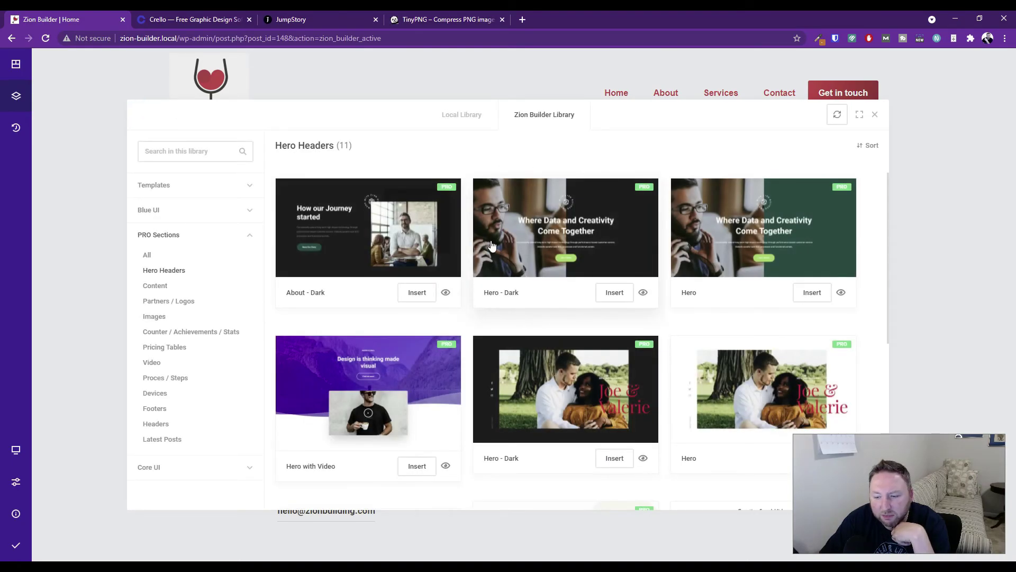
Insert the Pro Element 1 hero header into the page.
scroll(493, 265, down, 5)
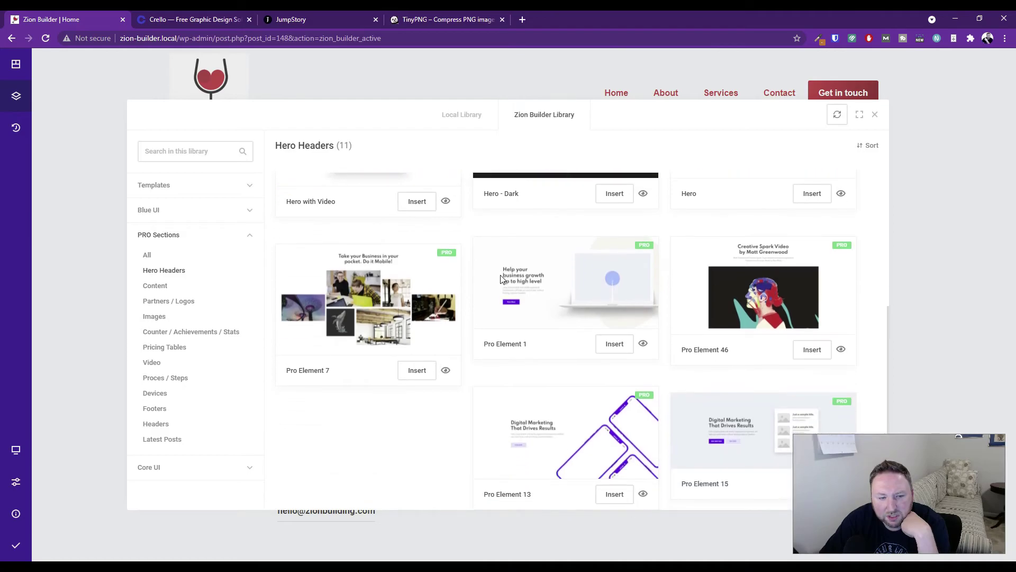
scroll(342, 286, down, 1)
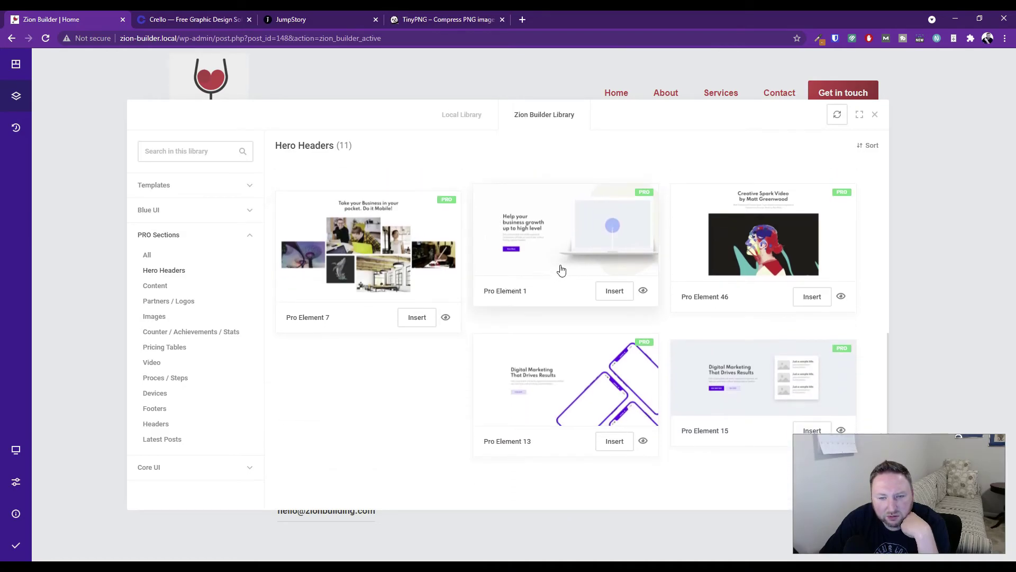
scroll(559, 277, up, 1)
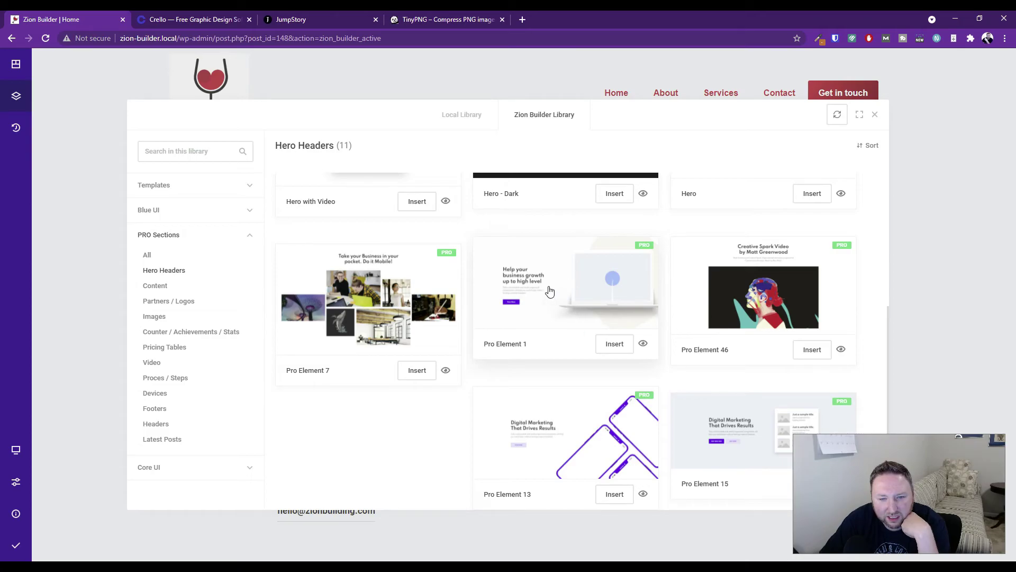
click(609, 345)
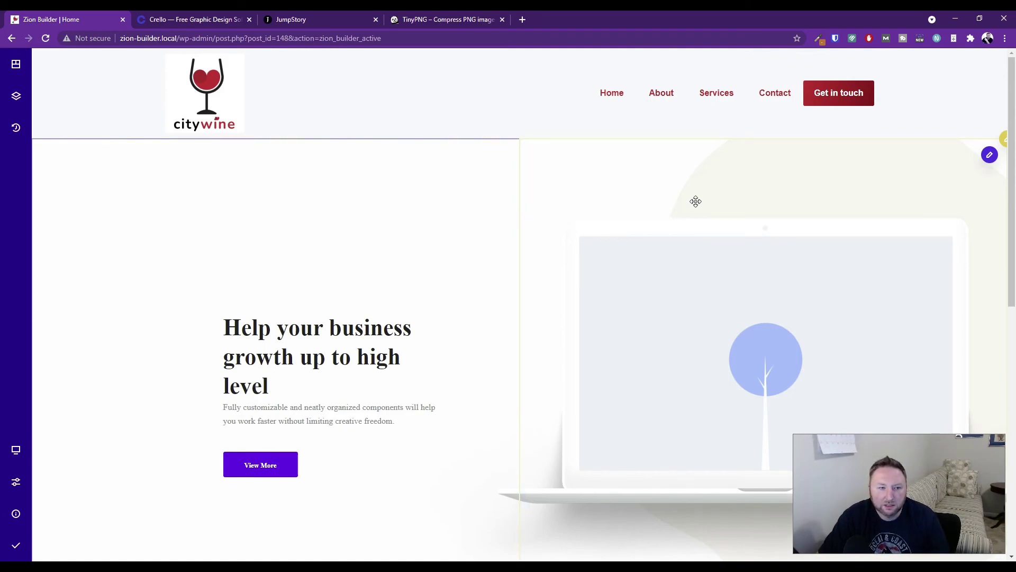
Replace the hero's laptop illustration with the wine4 bottle image from the Media Library.
scroll(683, 296, down, 2)
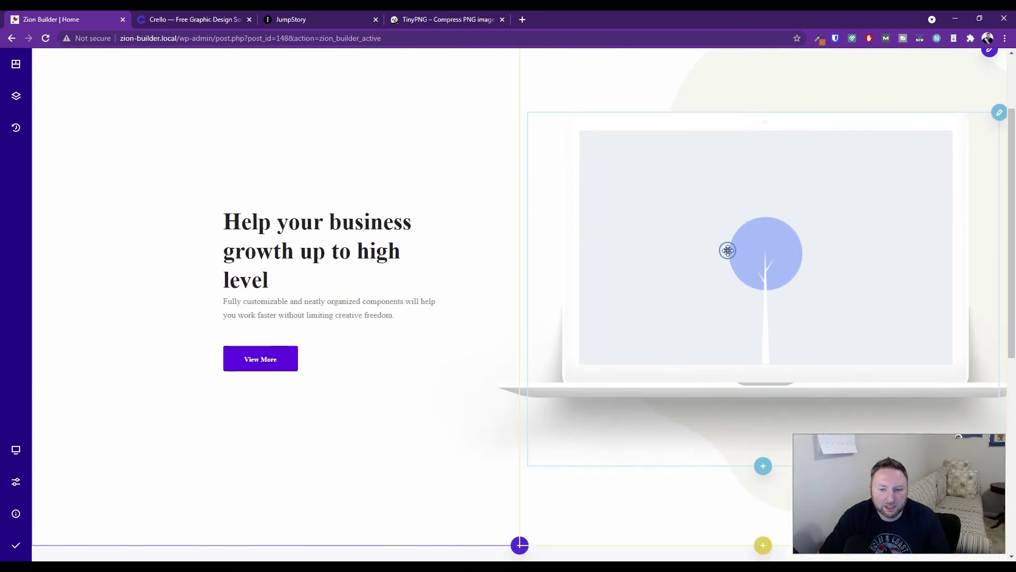
click(999, 114)
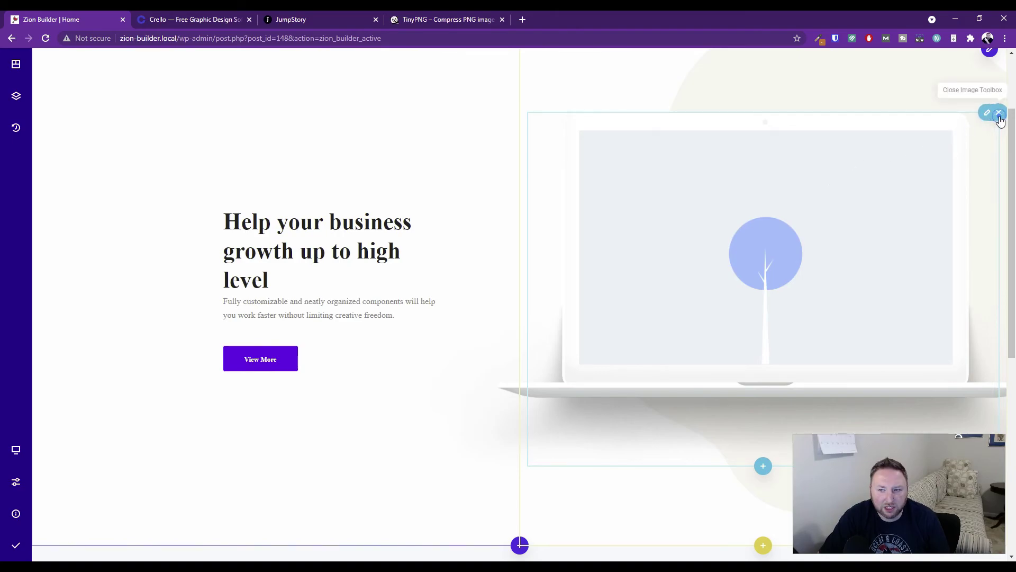
click(912, 114)
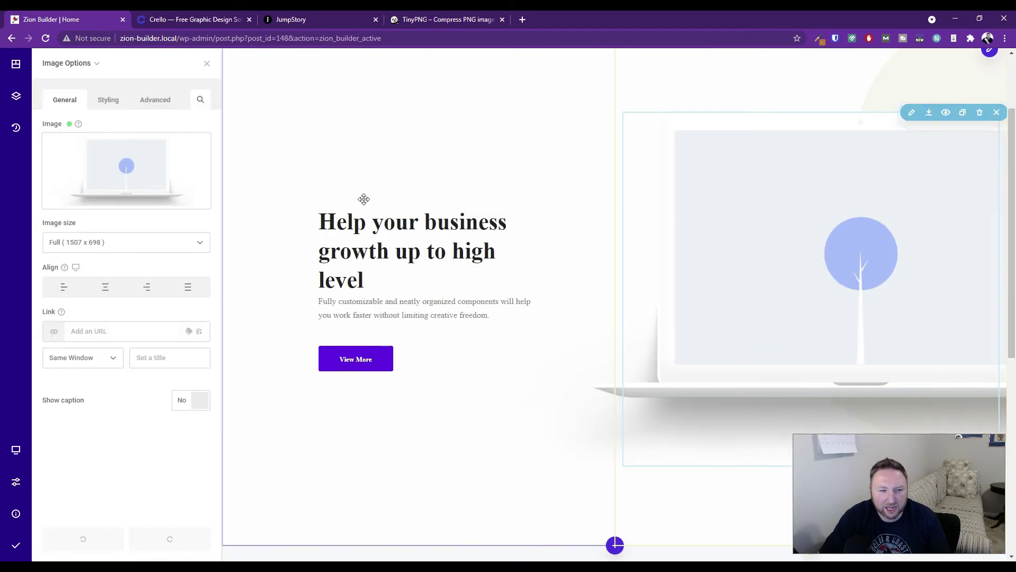
click(175, 200)
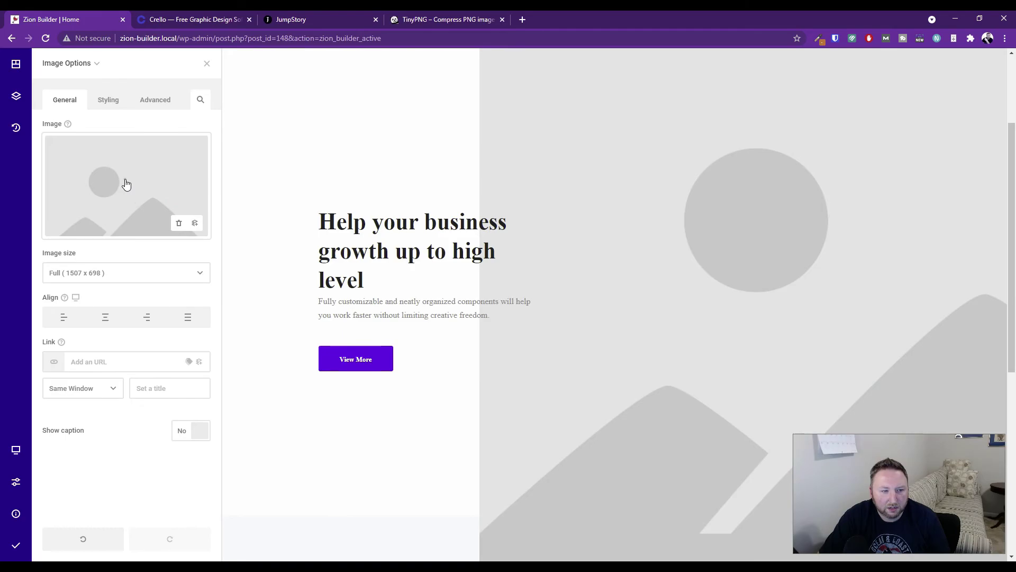
click(126, 184)
click(139, 188)
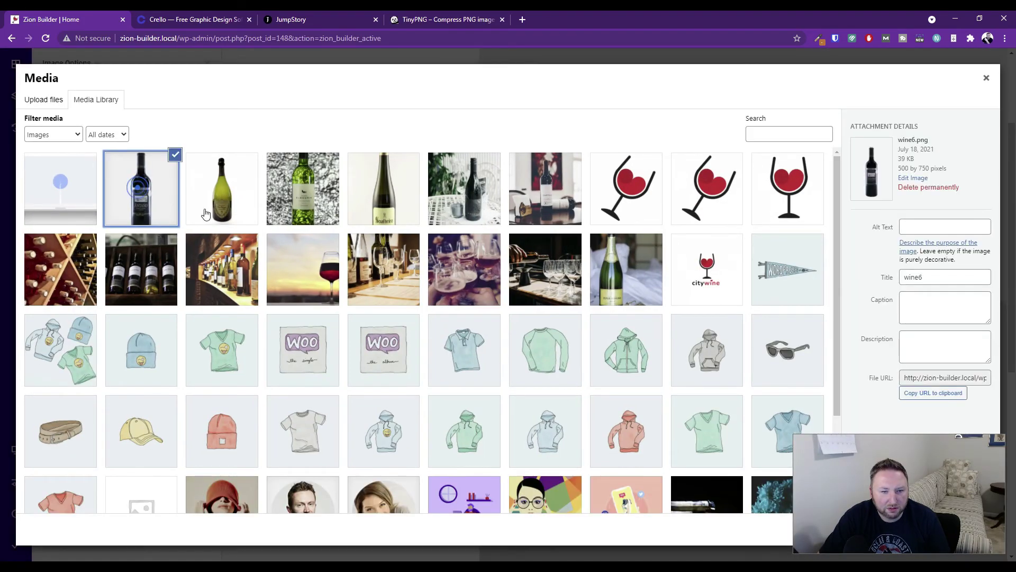
click(400, 209)
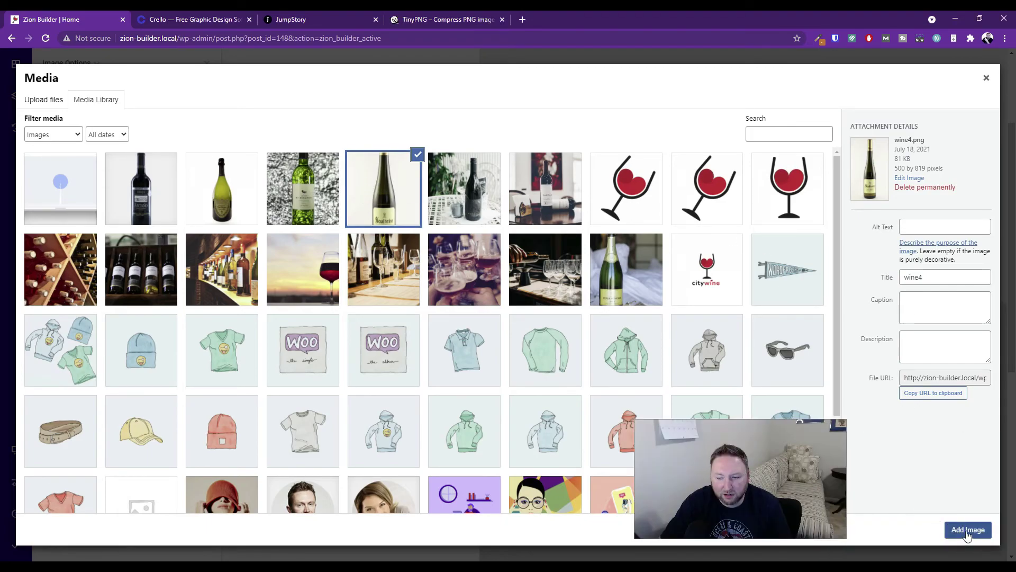
click(967, 531)
Try Thumbnail and Medium image sizes, settling on Full 500 x 819.
click(88, 272)
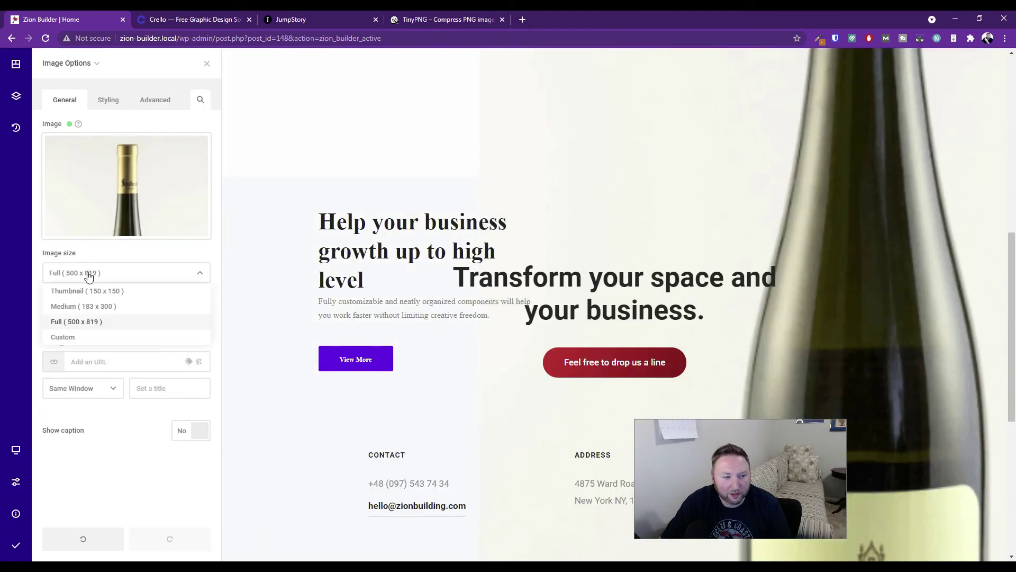
click(88, 292)
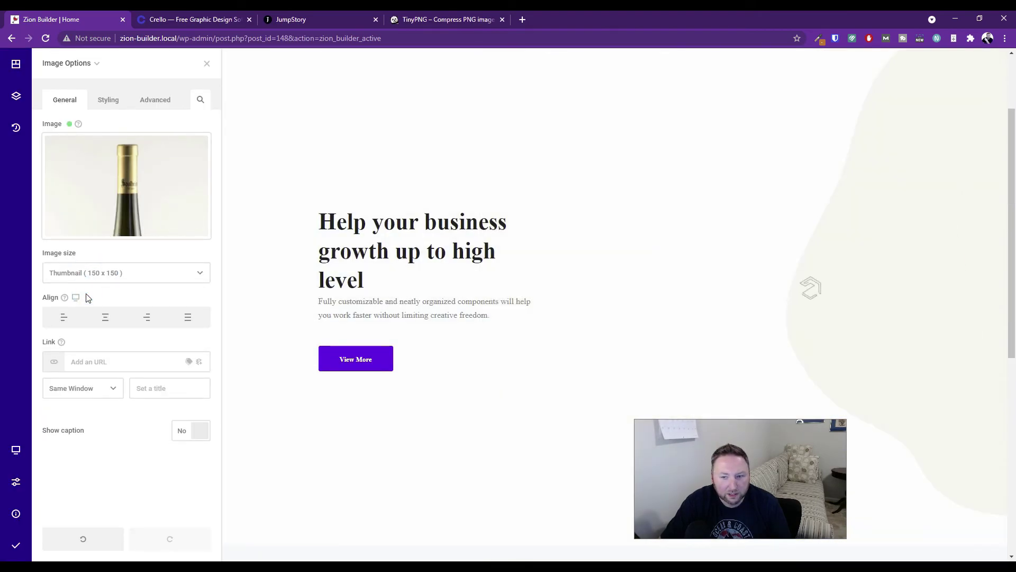
click(100, 275)
click(87, 301)
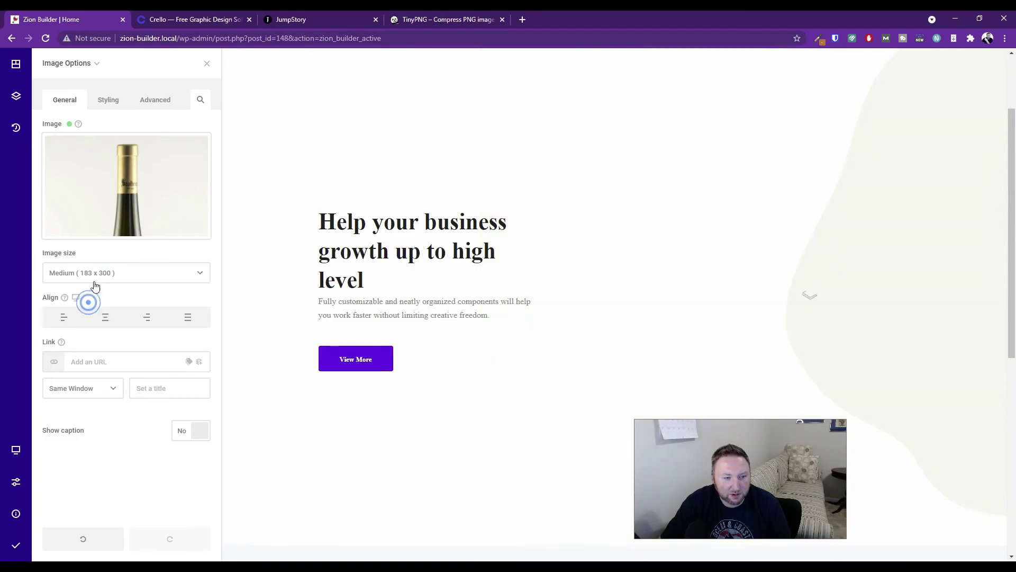
click(94, 276)
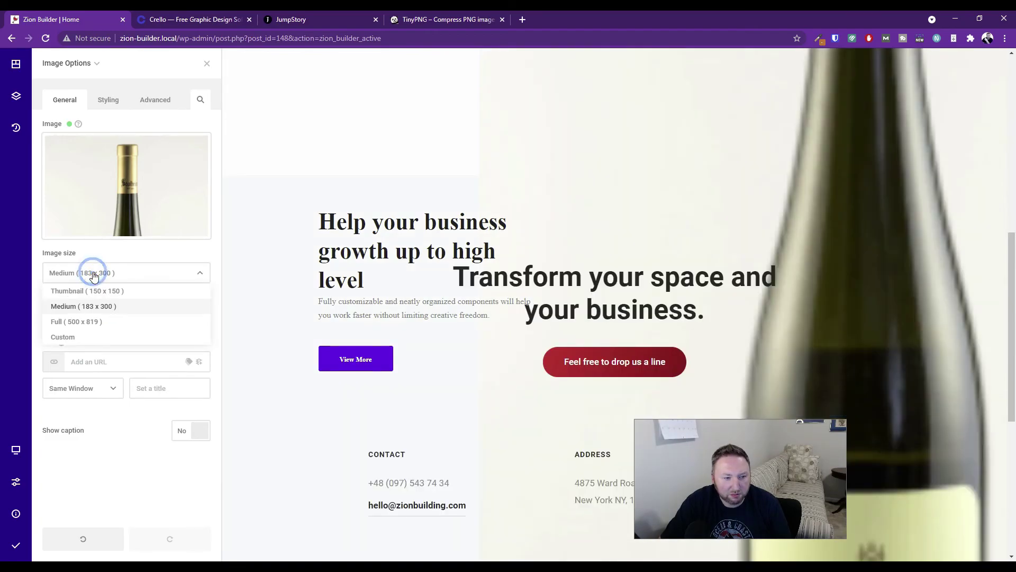
click(85, 320)
In Styling > Size & Spacing, change the image's 1443px minimum width to 1280.
click(108, 102)
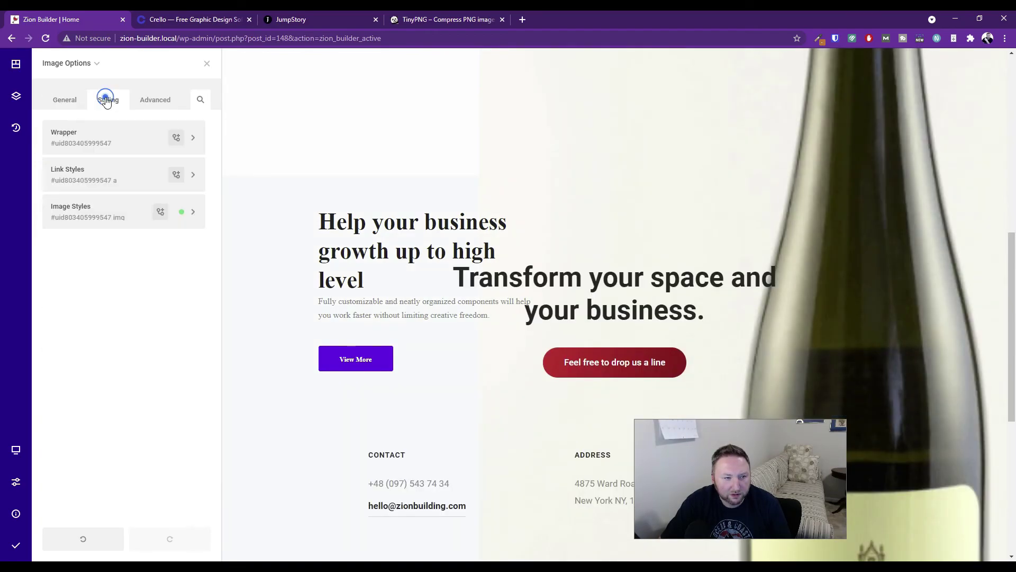
click(93, 212)
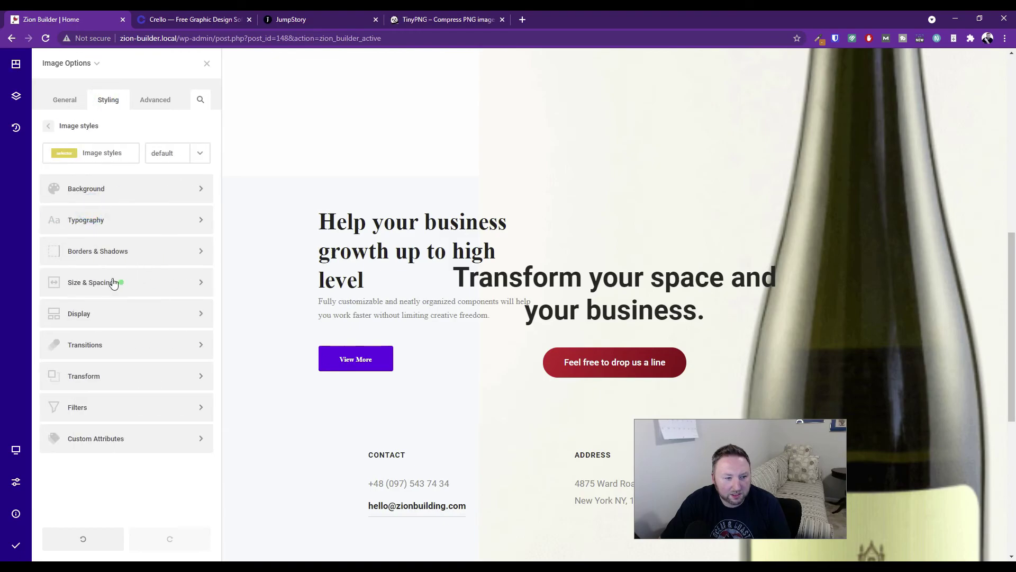
click(95, 281)
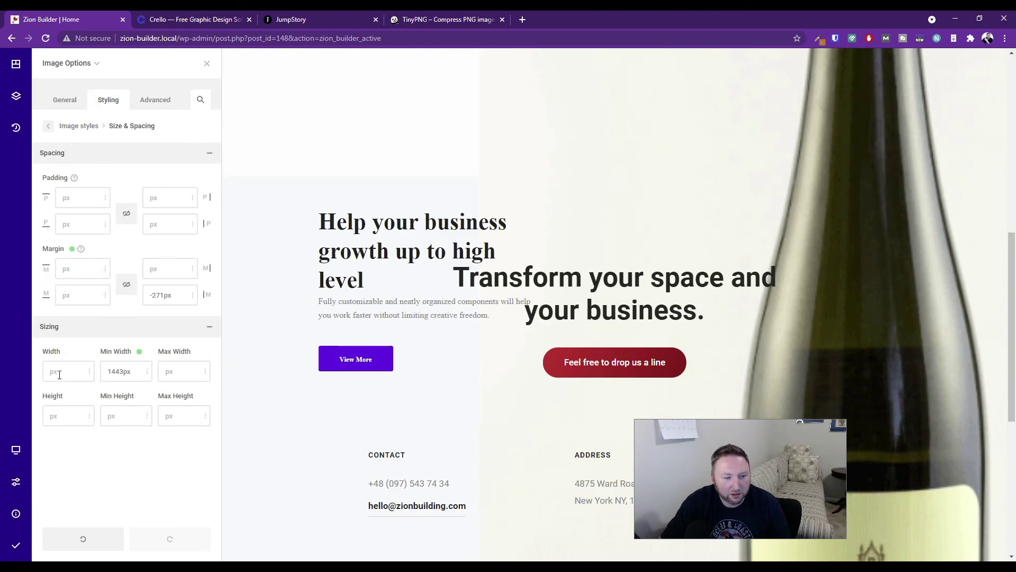
double_click(119, 372)
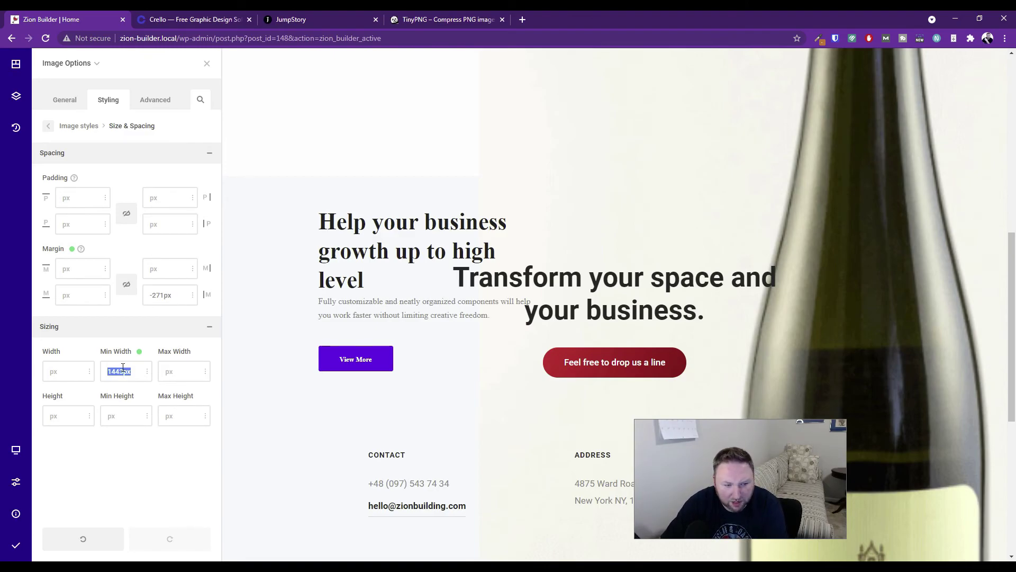
key(BackSpace)
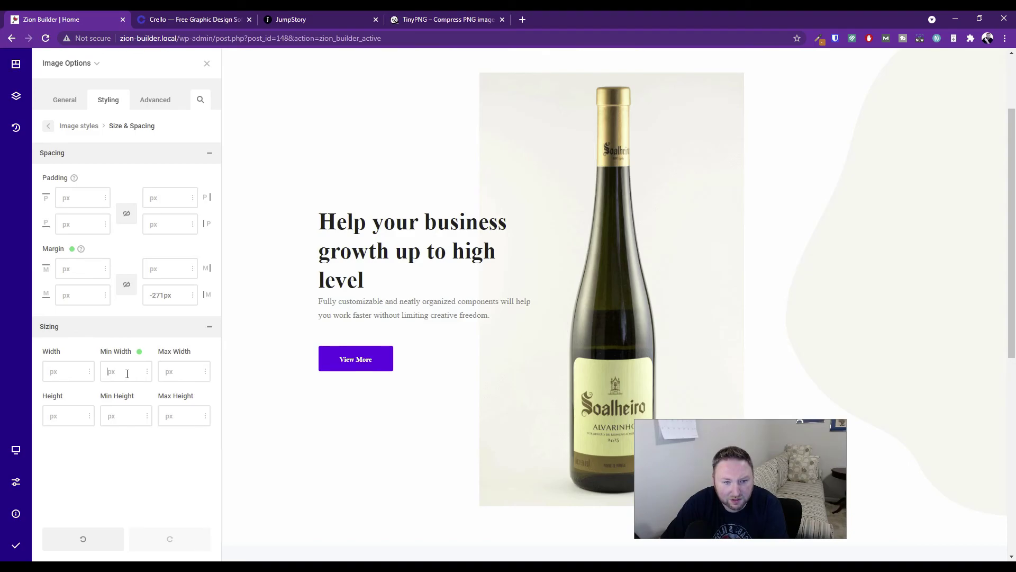
click(118, 371)
text(1280)
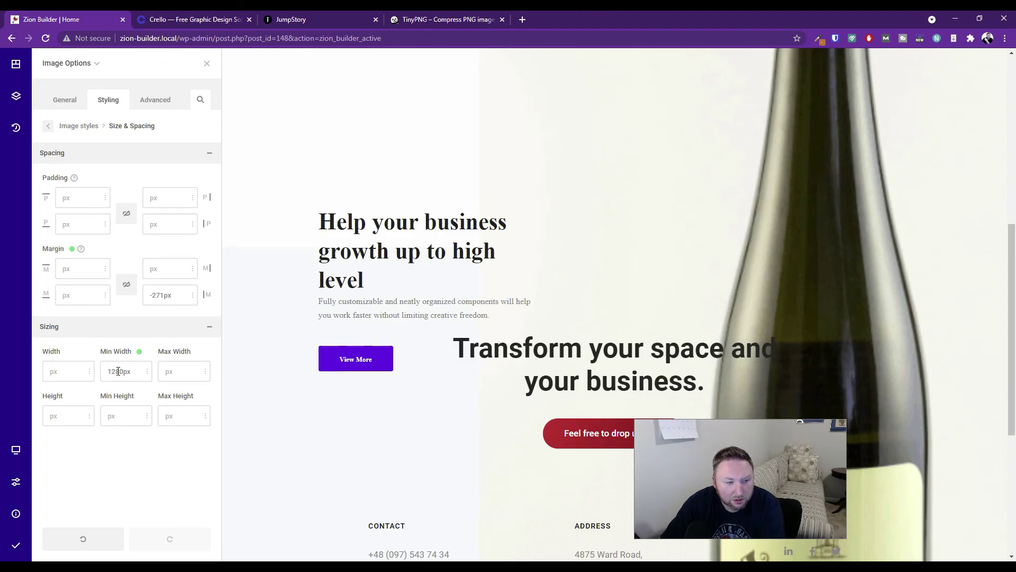
Set the image width to 100% and remove the minimum width.
click(68, 373)
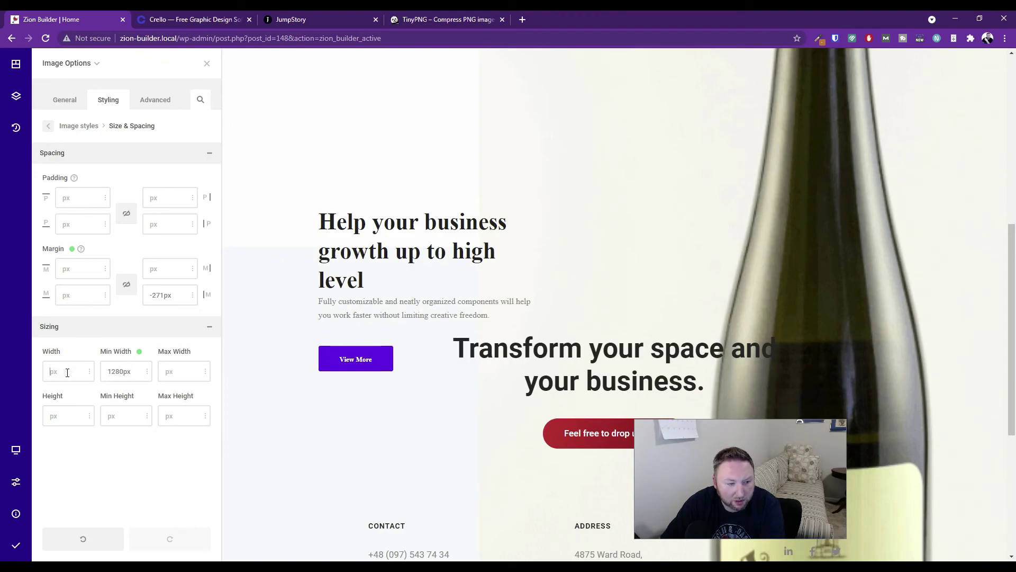
text(100)
click(91, 371)
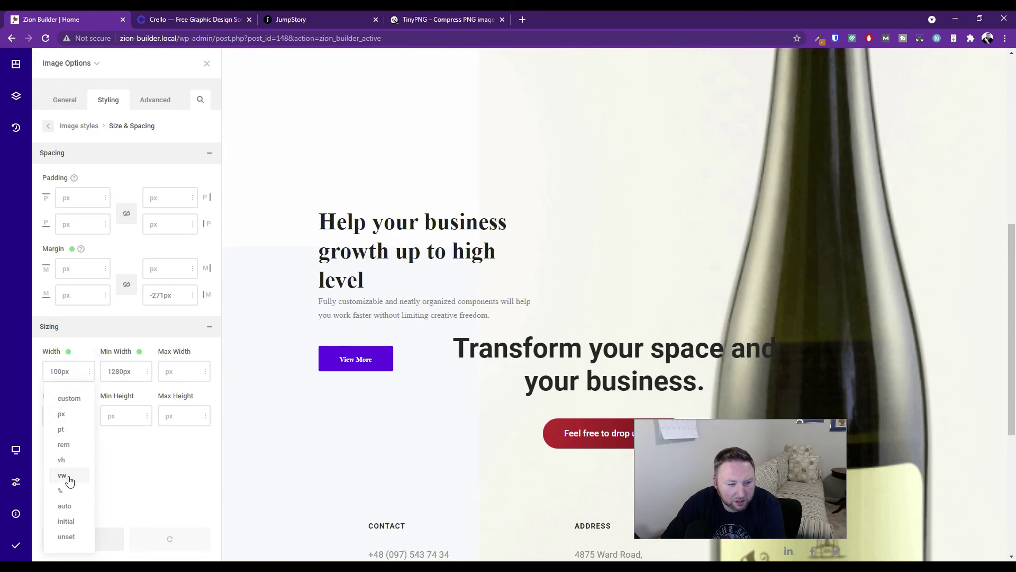
click(68, 479)
double_click(130, 374)
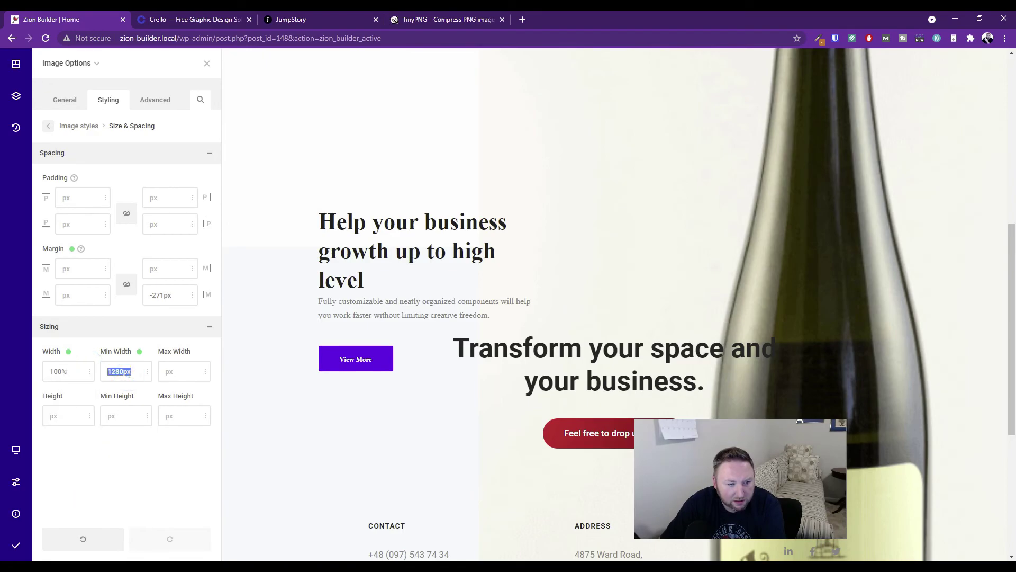
key(BackSpace)
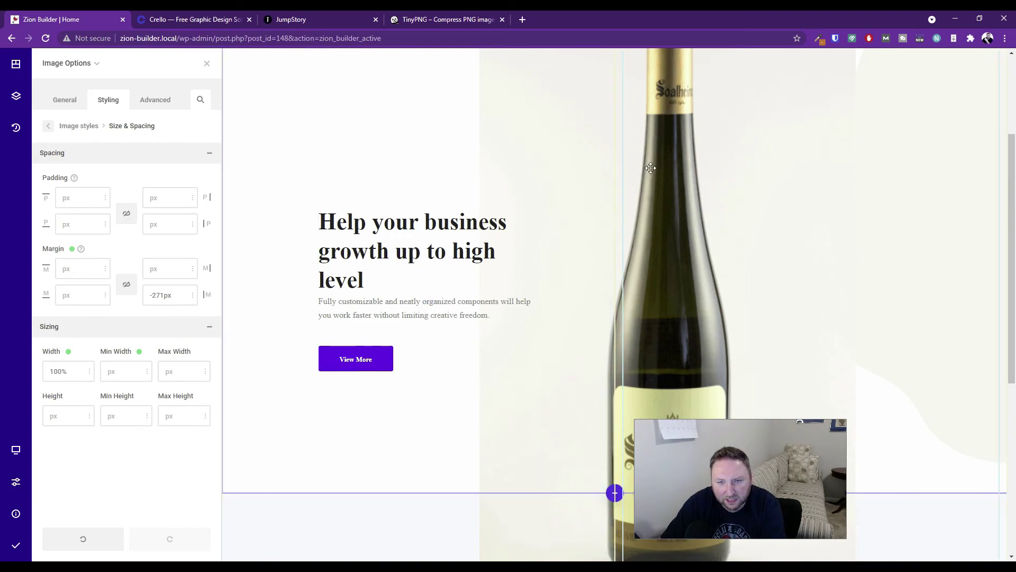
Set the image height to 100vh.
click(65, 420)
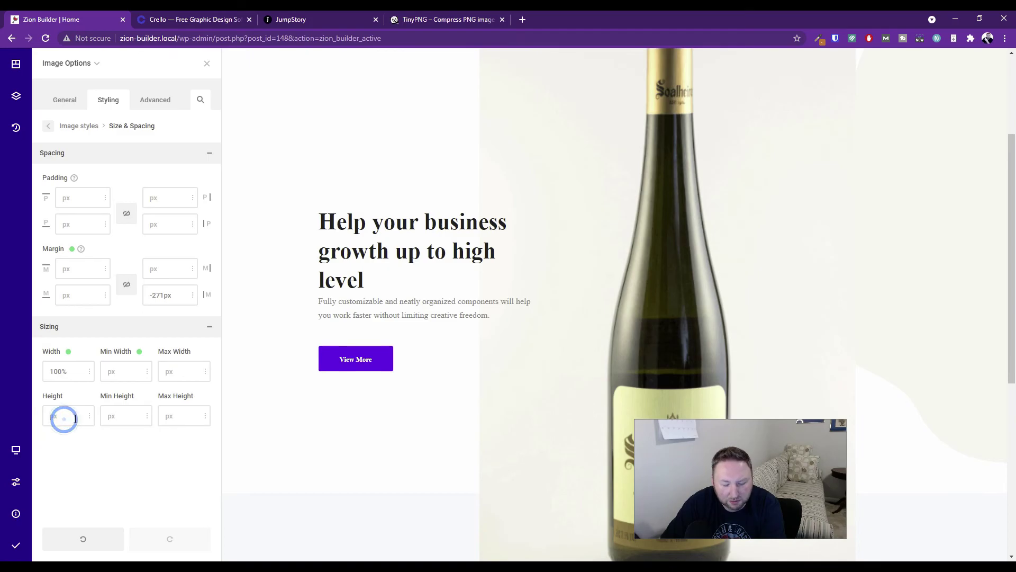
text(100)
click(90, 416)
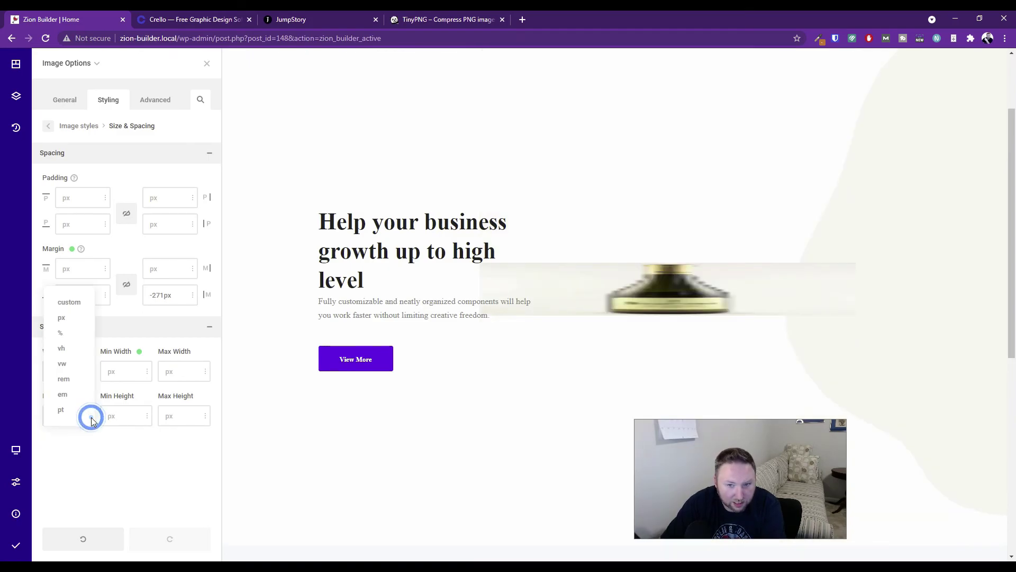
click(66, 336)
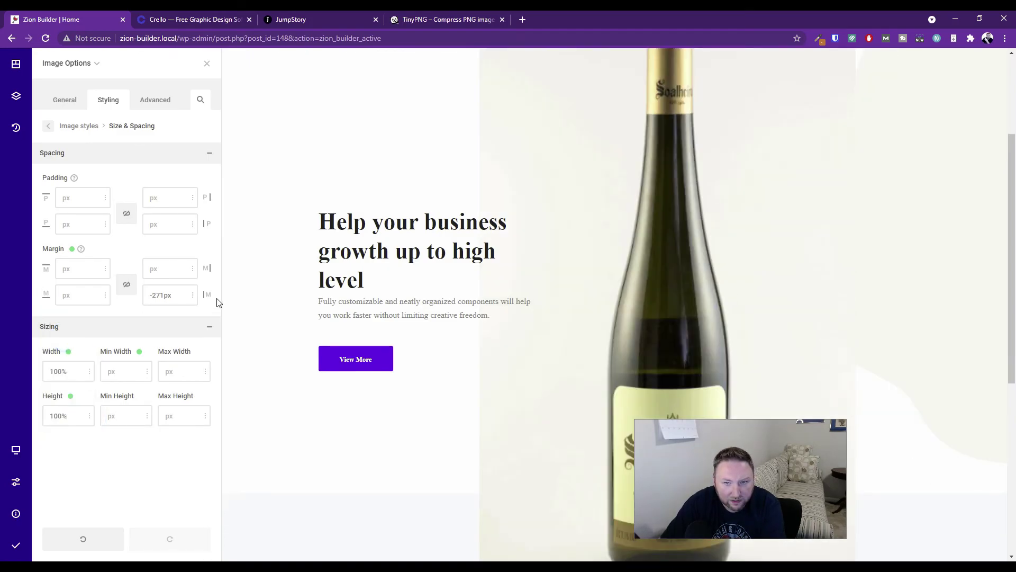
click(89, 417)
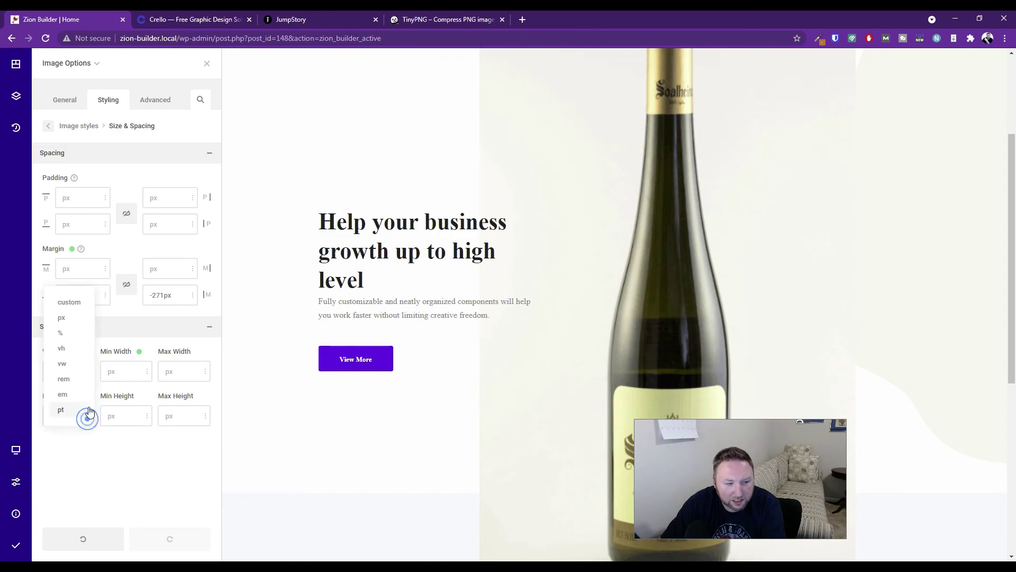
click(78, 348)
Change the image width unit to vw, making it 100vw.
click(88, 370)
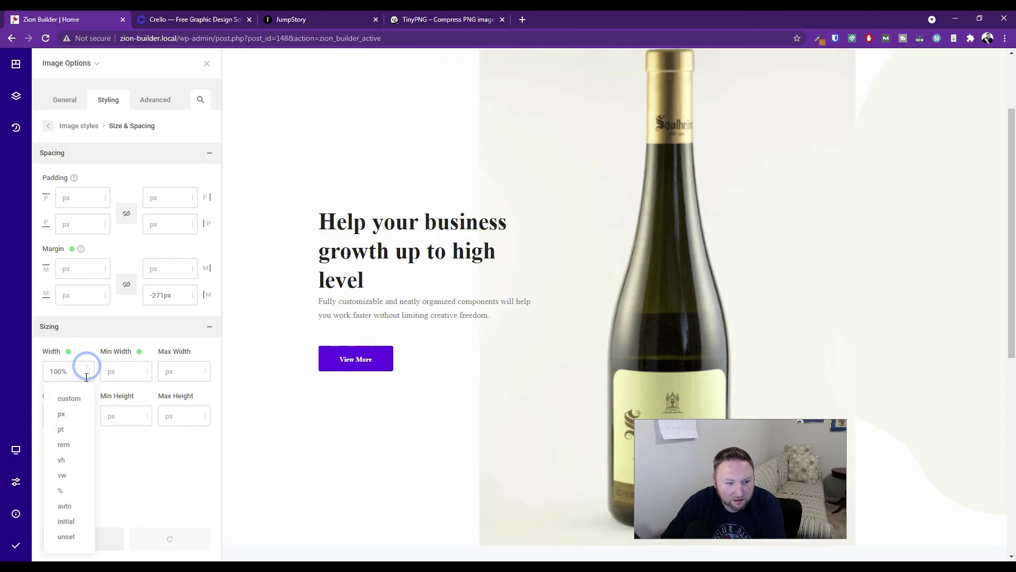
click(68, 459)
click(89, 371)
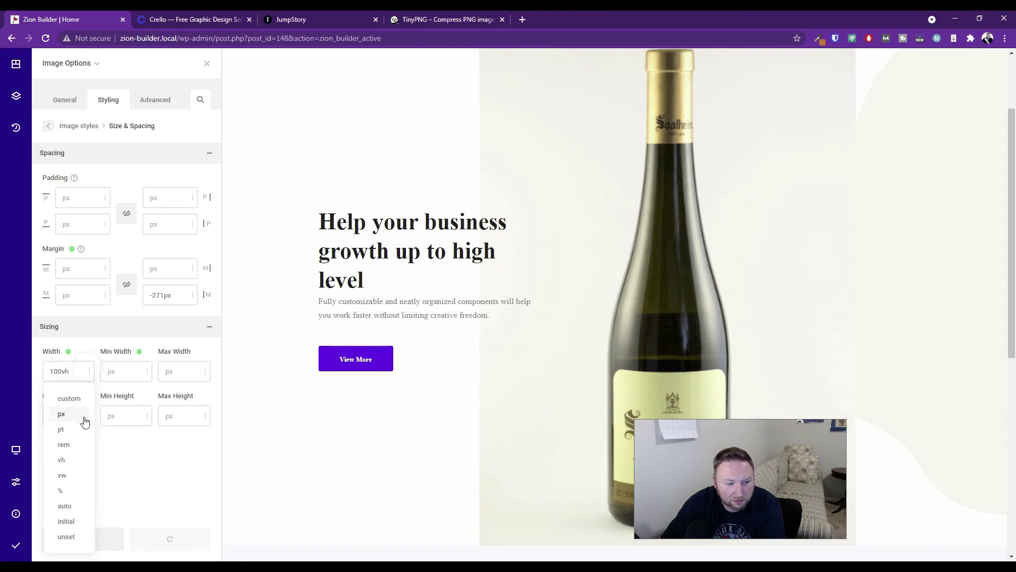
click(72, 473)
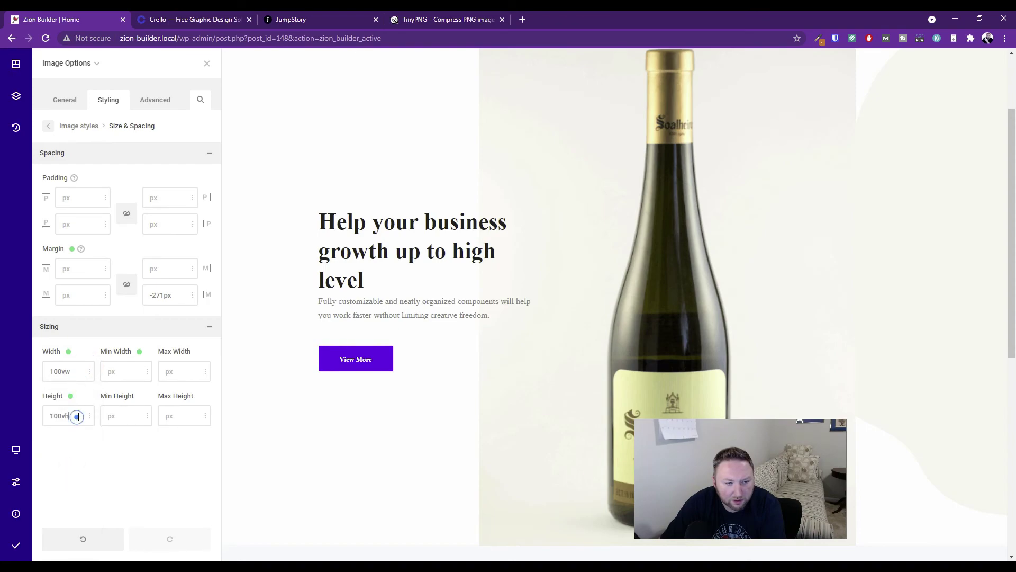
scroll(616, 265, up, 2)
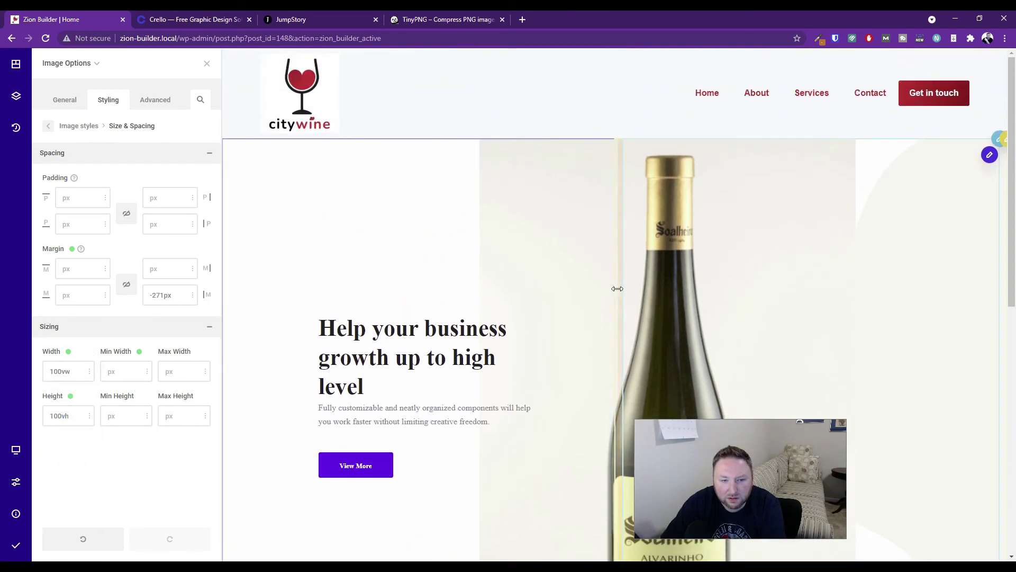
scroll(617, 288, down, 3)
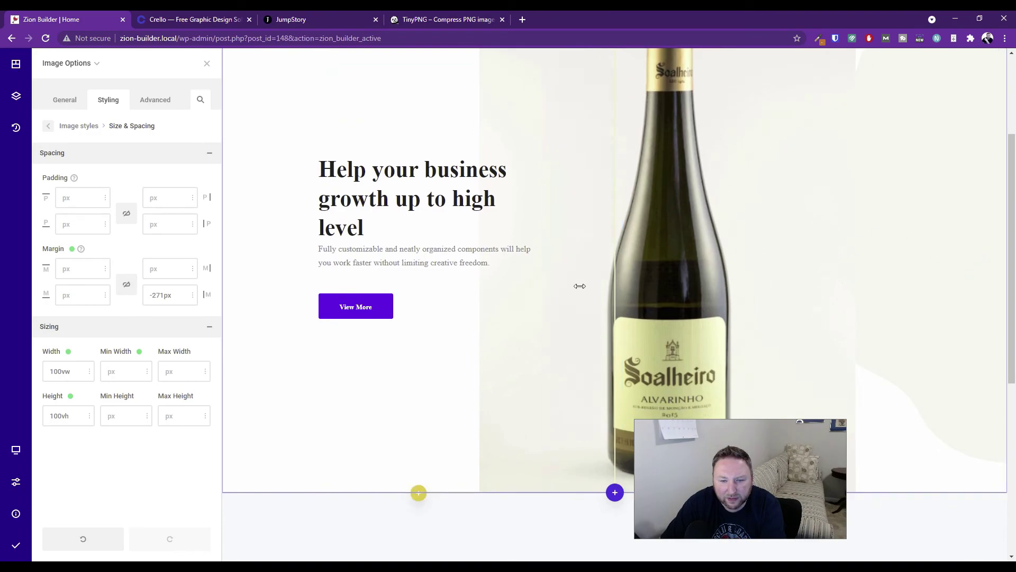
scroll(686, 268, up, 3)
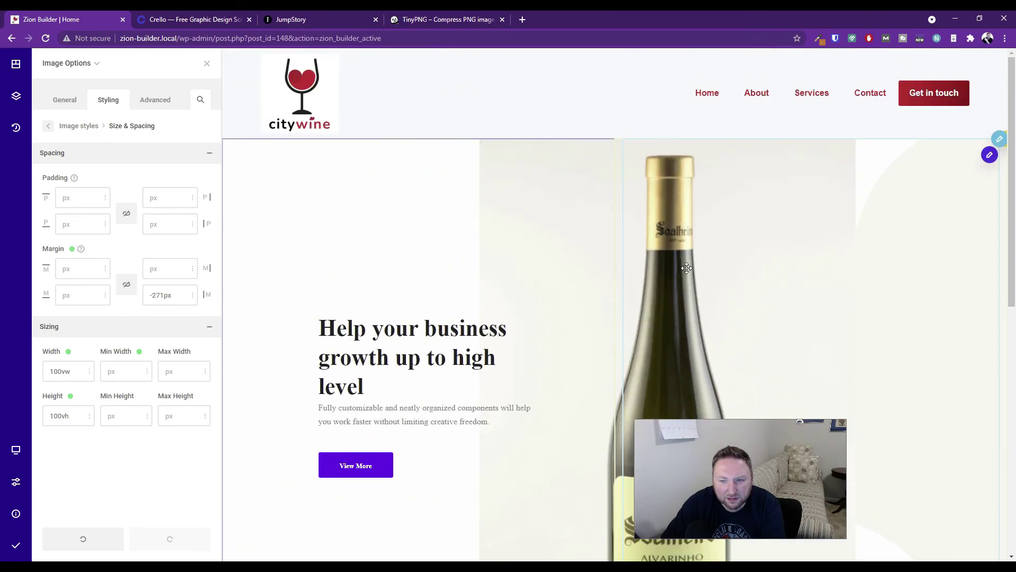
Swap the wine4 image for the wine5 champagne bottle from the Media Library.
click(64, 101)
click(125, 180)
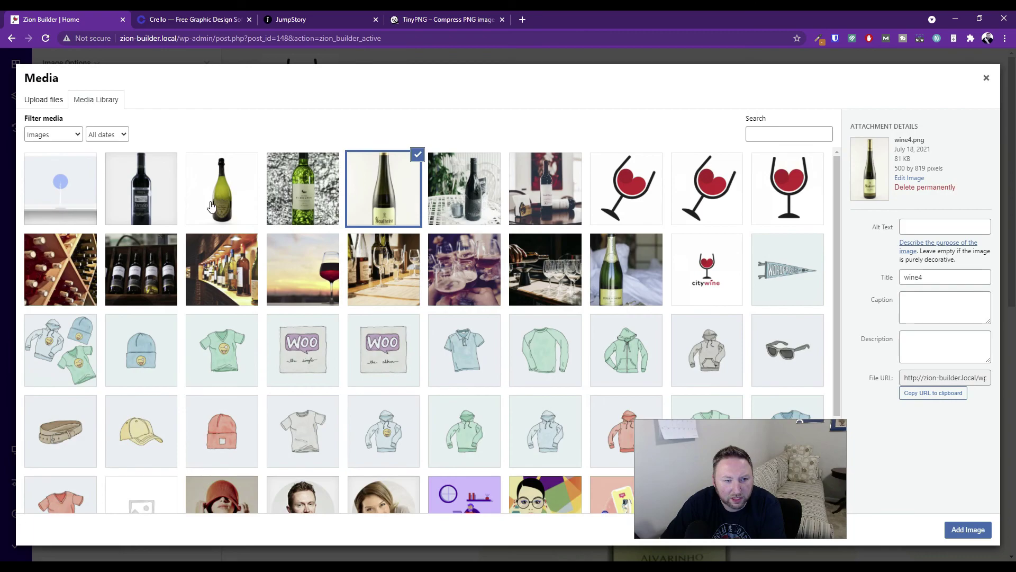
click(215, 206)
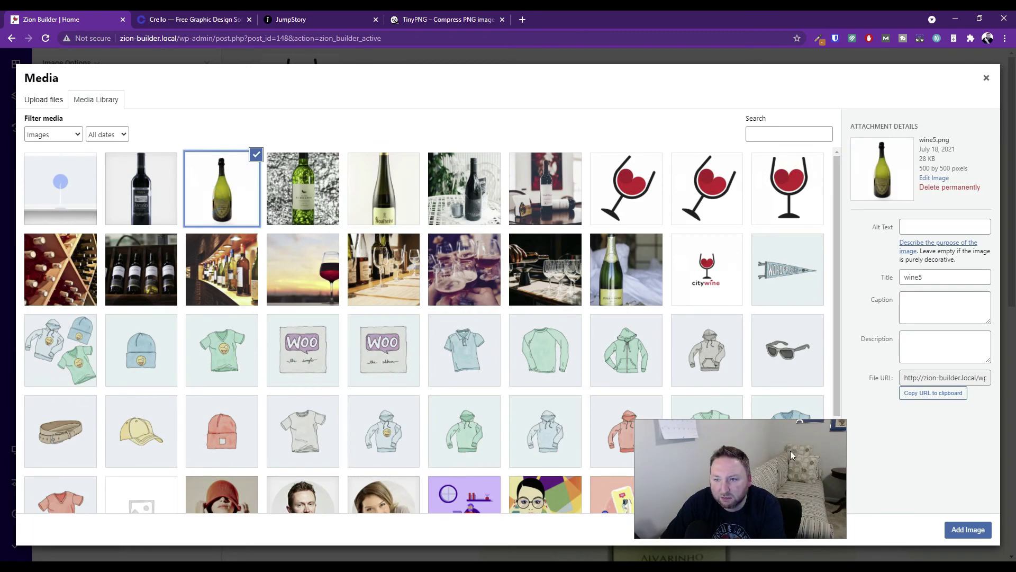
click(272, 200)
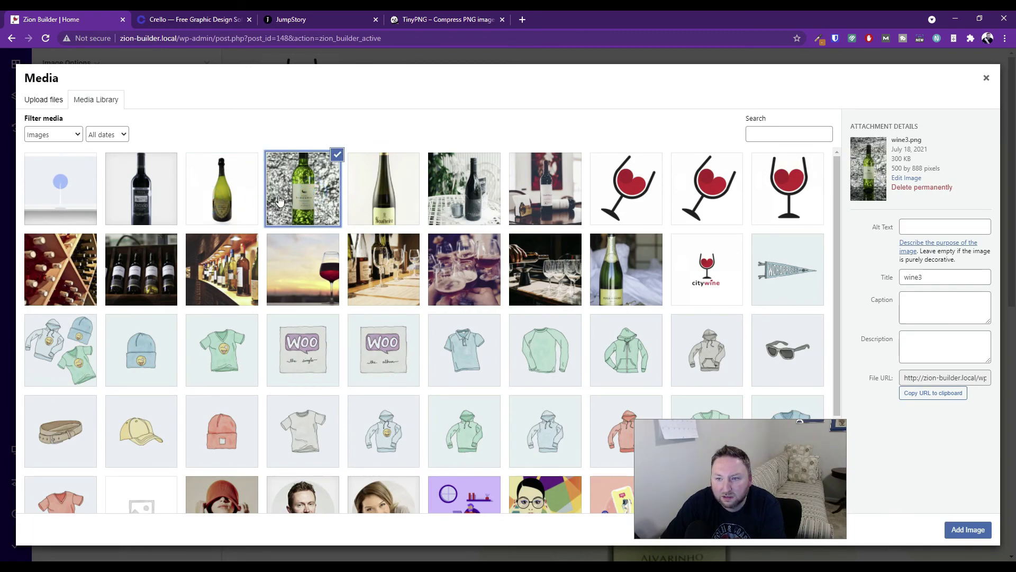
click(238, 197)
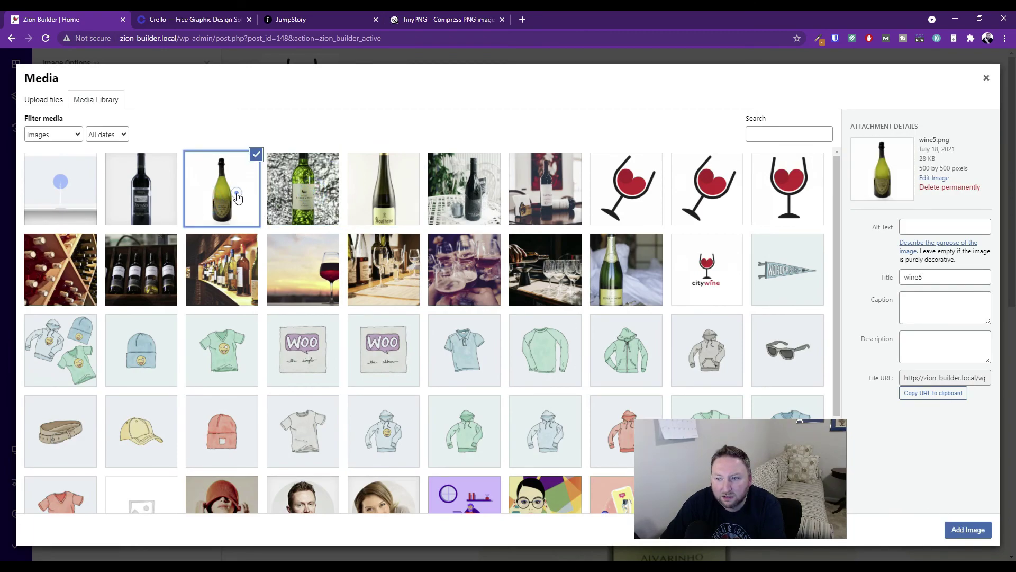
click(966, 529)
scroll(714, 336, down, 4)
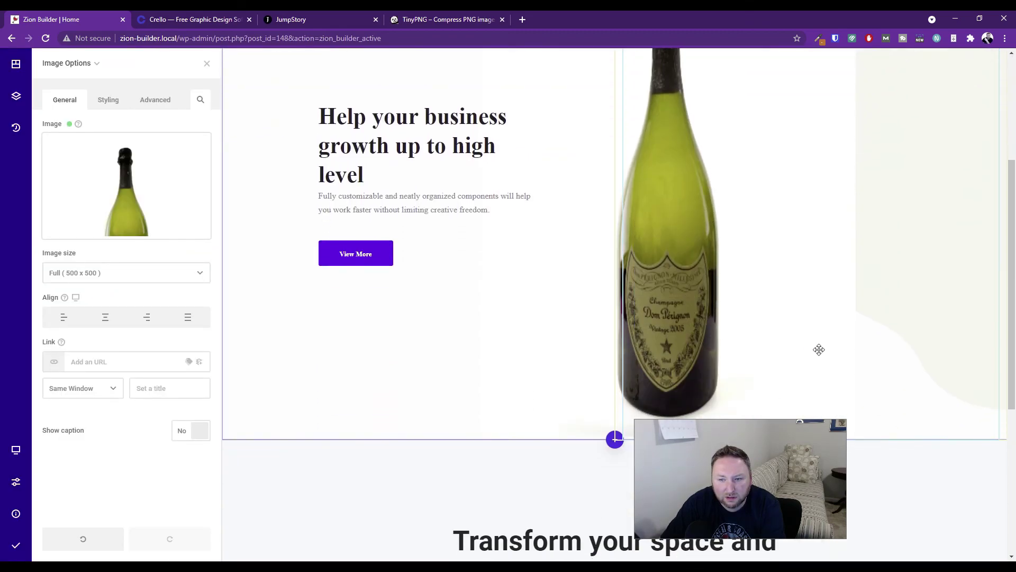
scroll(920, 327, up, 1)
scroll(753, 295, up, 3)
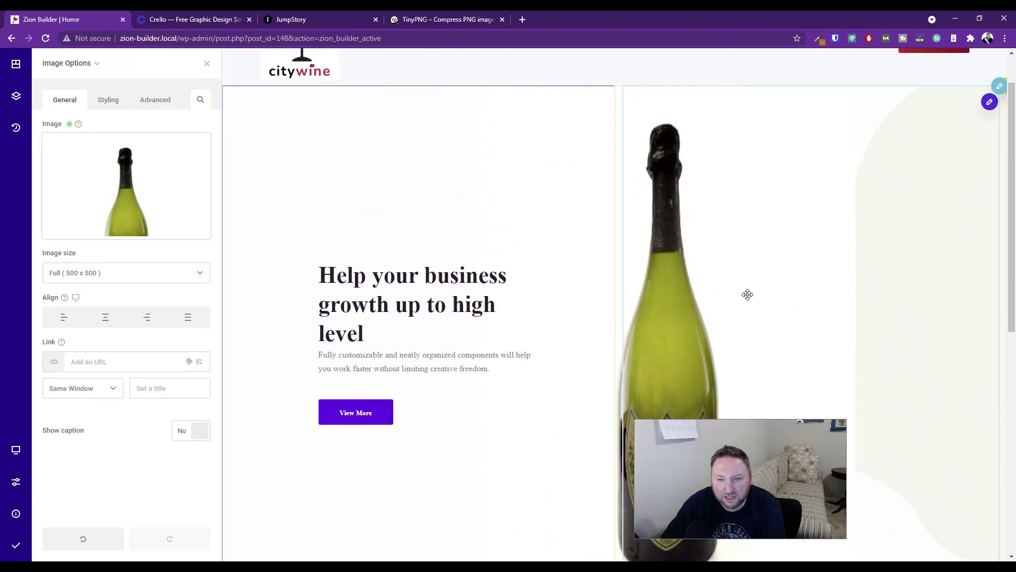
scroll(726, 291, down, 3)
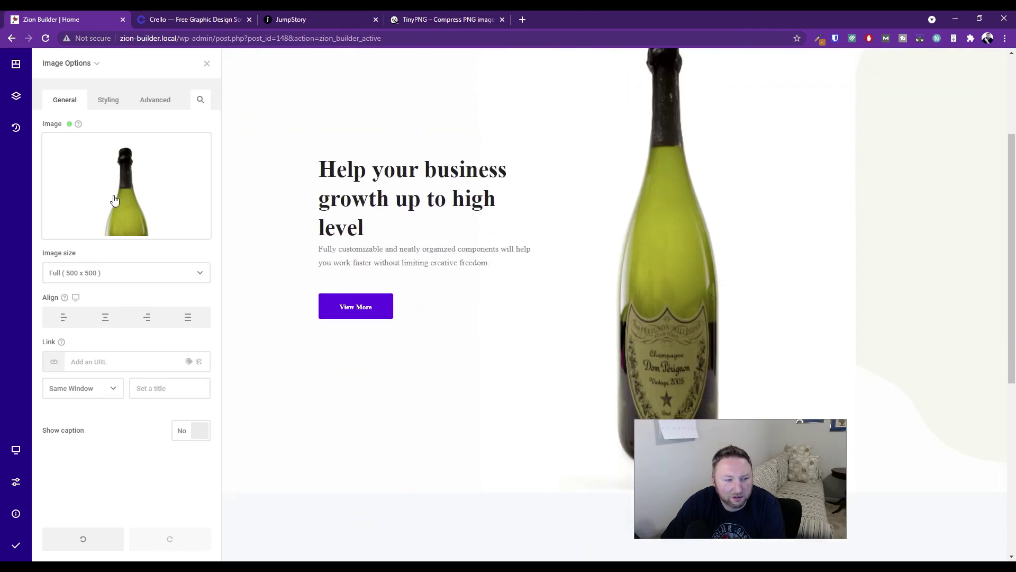
click(106, 100)
Set the champagne image's width and height to 100% in Size & Spacing.
click(59, 204)
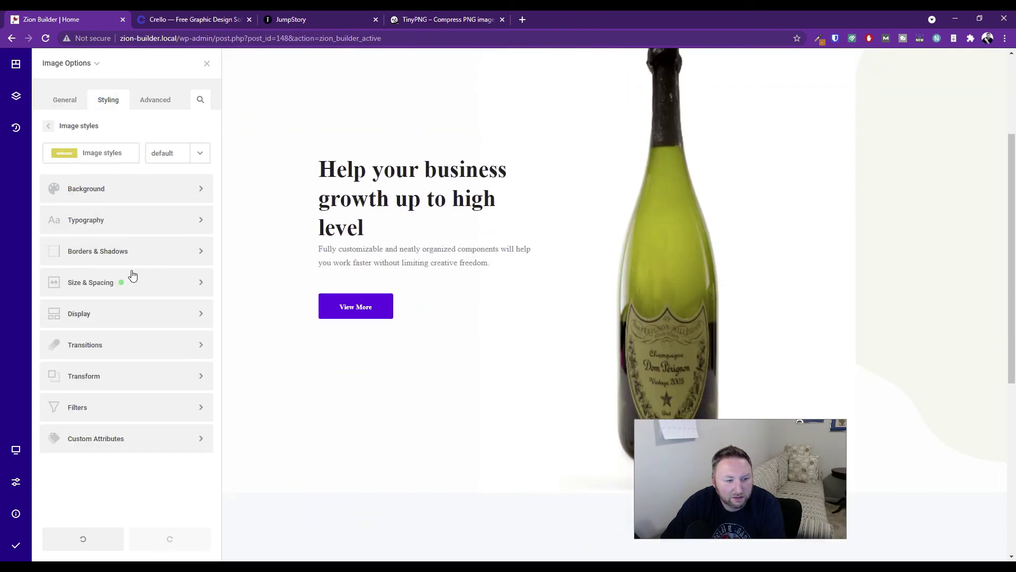
click(75, 282)
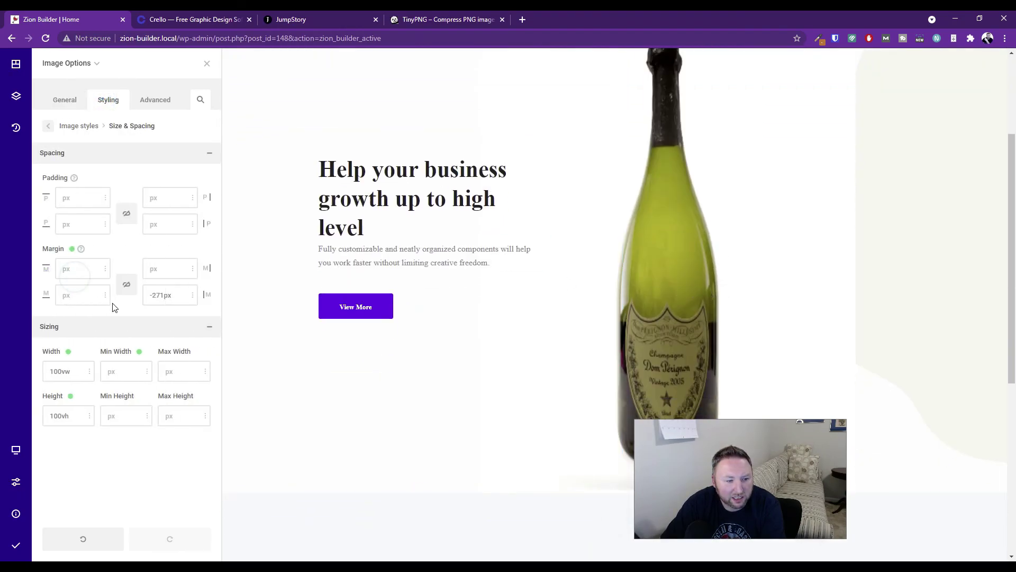
click(88, 372)
click(82, 490)
click(88, 414)
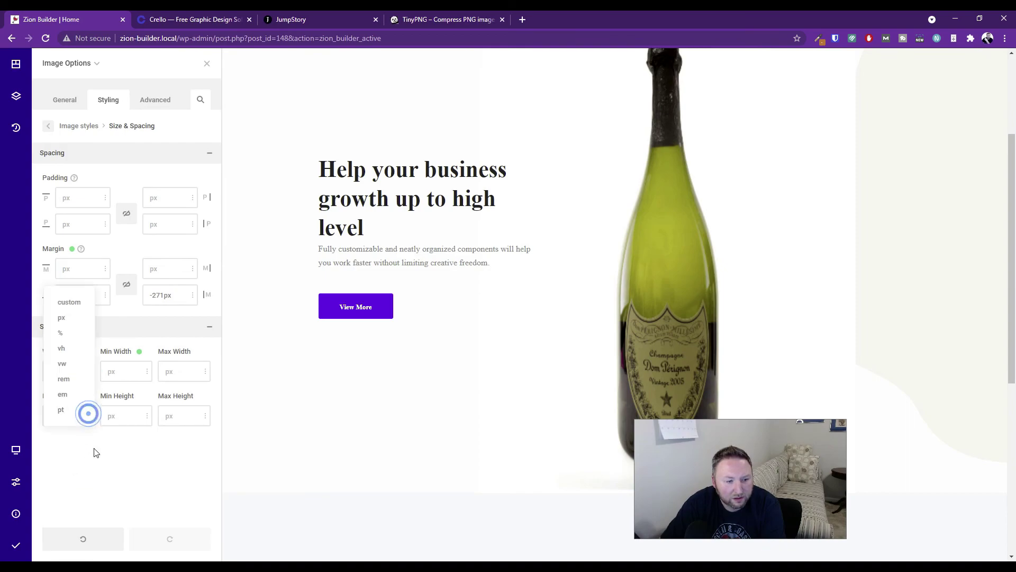
click(67, 335)
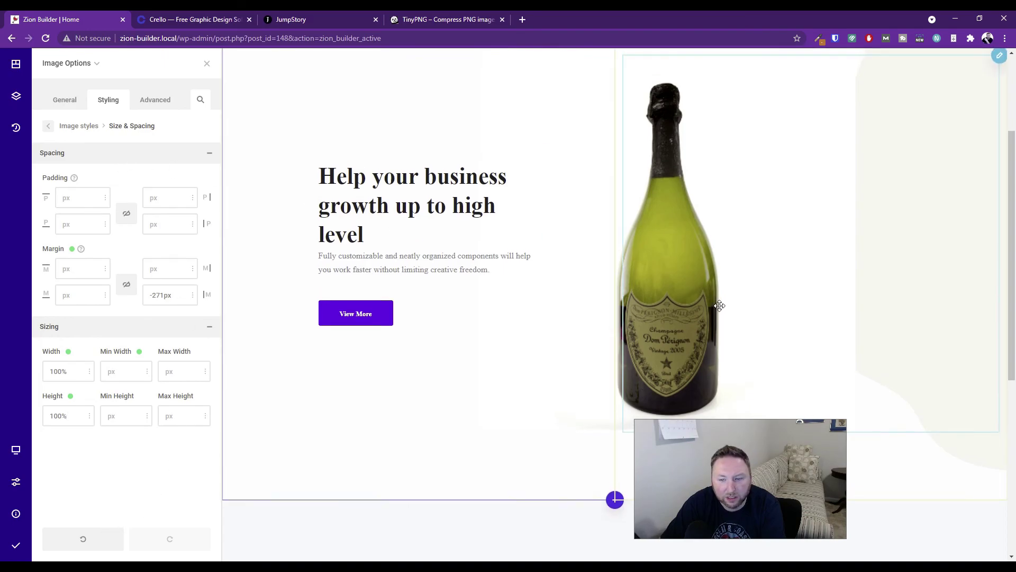
Save the citywine page.
scroll(741, 283, up, 3)
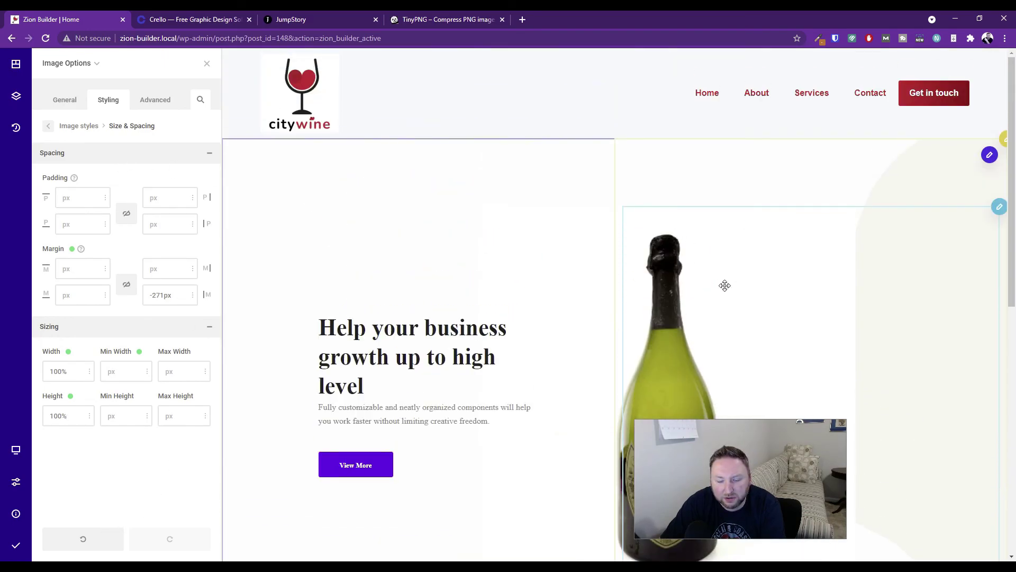
scroll(725, 286, down, 3)
scroll(705, 291, up, 1)
scroll(705, 317, down, 1)
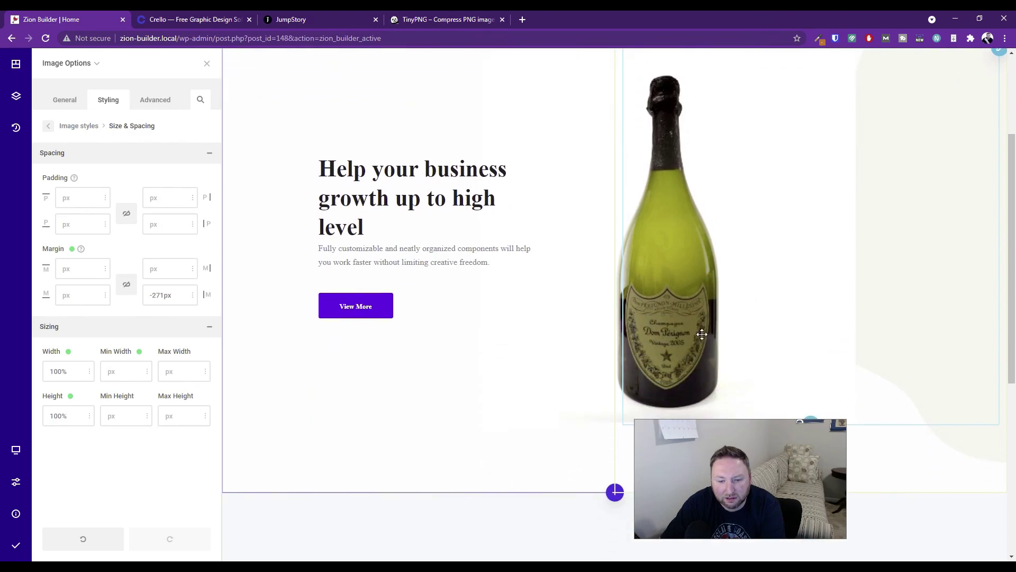
scroll(672, 299, up, 3)
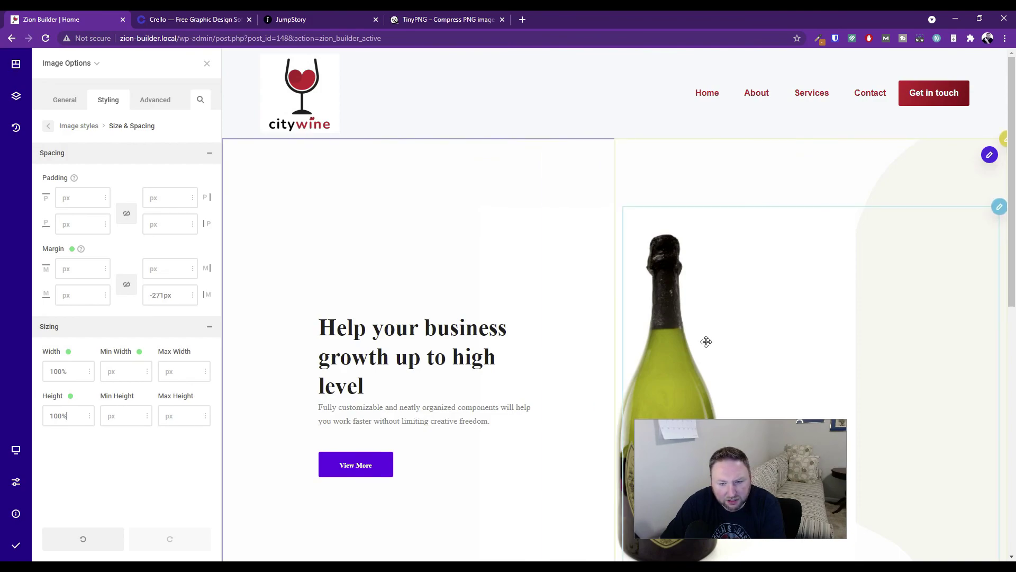
scroll(688, 336, down, 4)
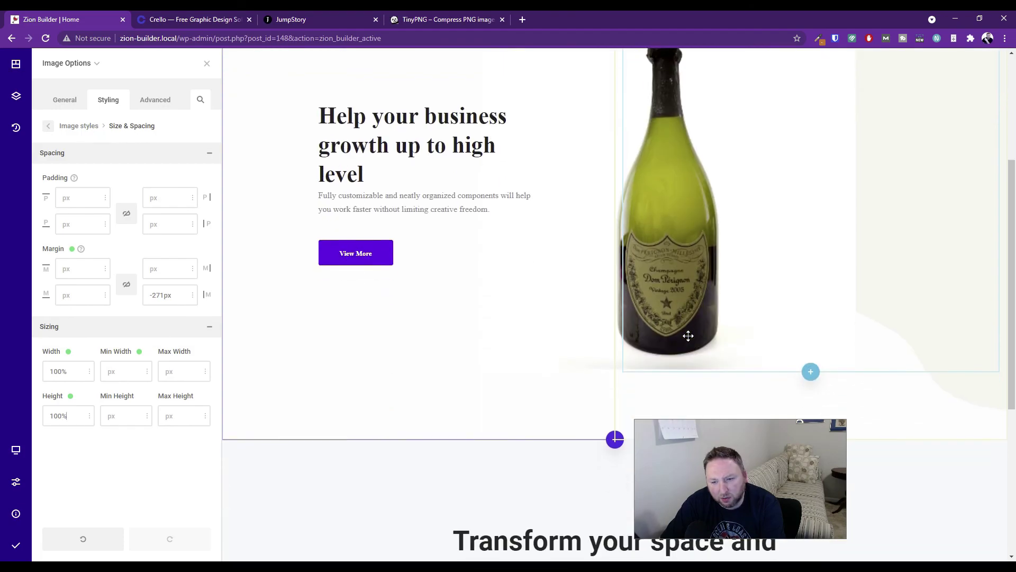
scroll(689, 336, up, 4)
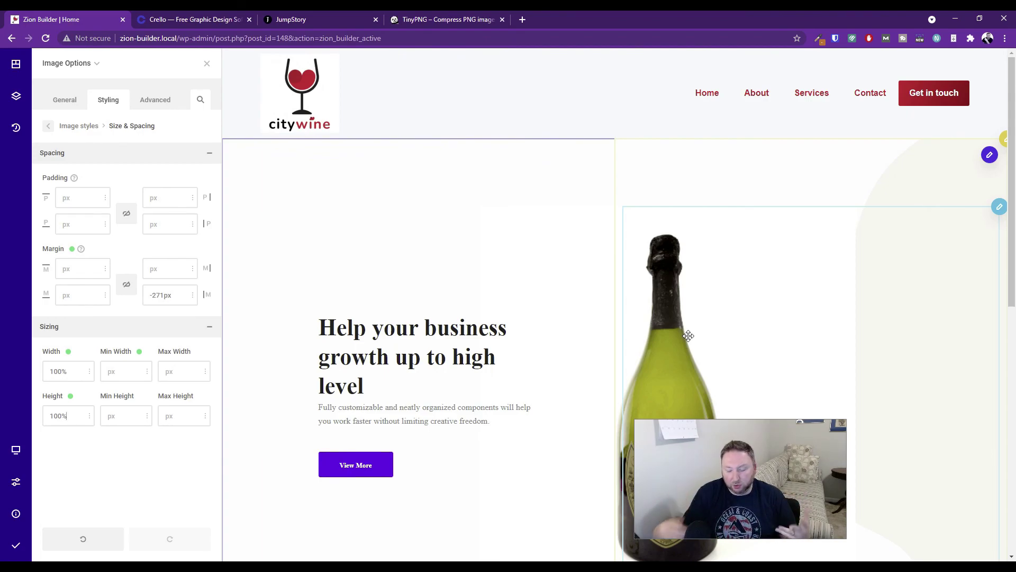
mouse_move(16, 544)
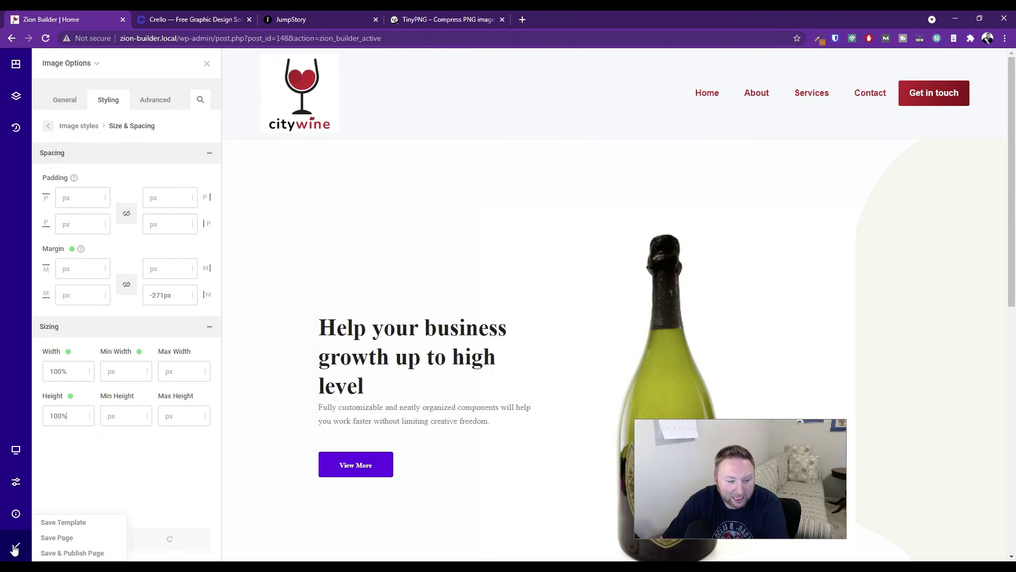
click(49, 537)
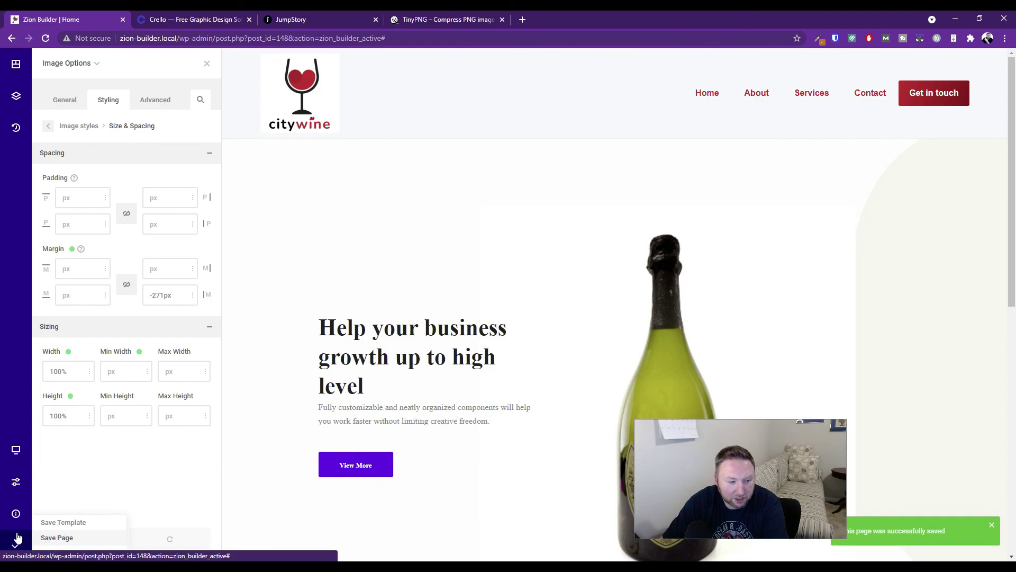